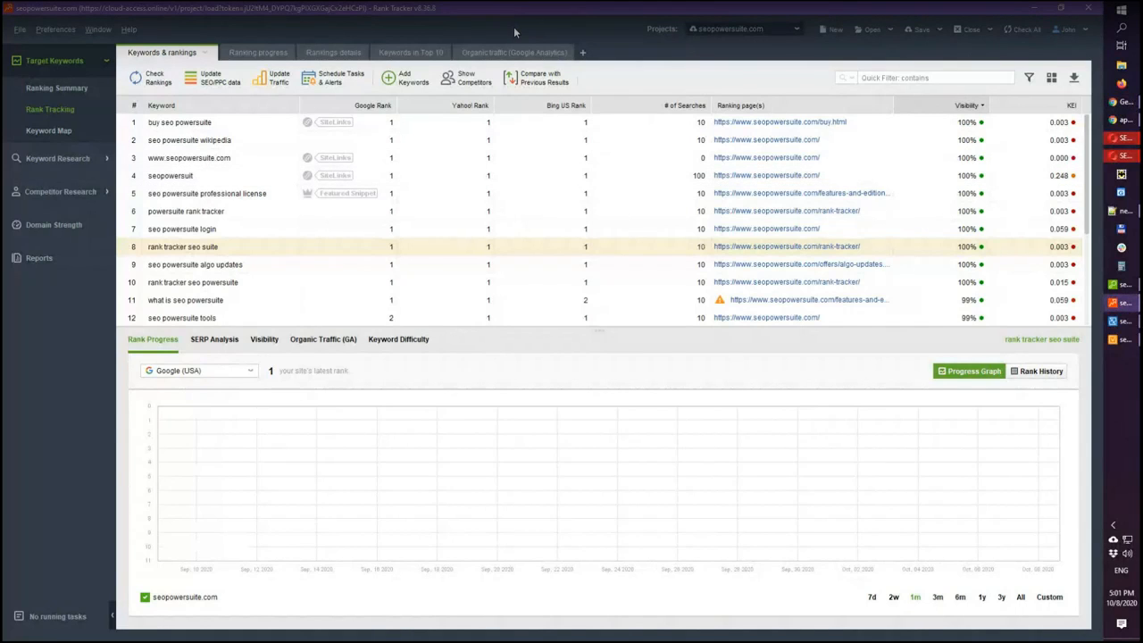
Step: Start a new rankings monitoring project for seopowersuite.com, keeping the authorized Google Analytics account and skipping the Search Console connection
{"action": "left_click", "coordinate": [830, 30]}
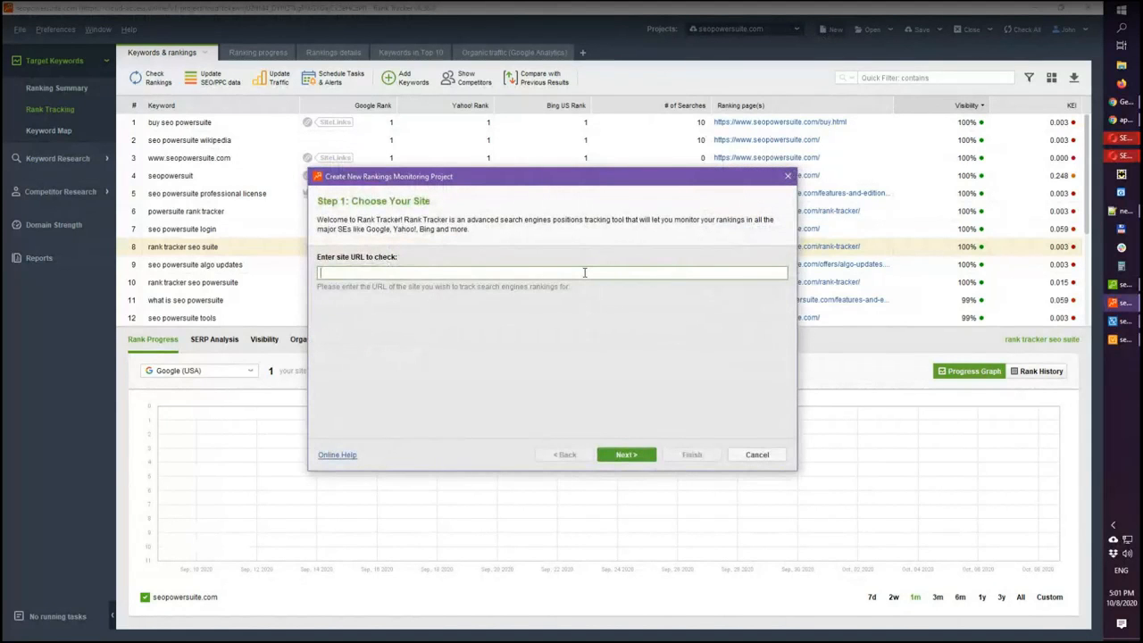
{"action": "type", "text": "seopowersuite.com"}
{"action": "left_click", "coordinate": [625, 454]}
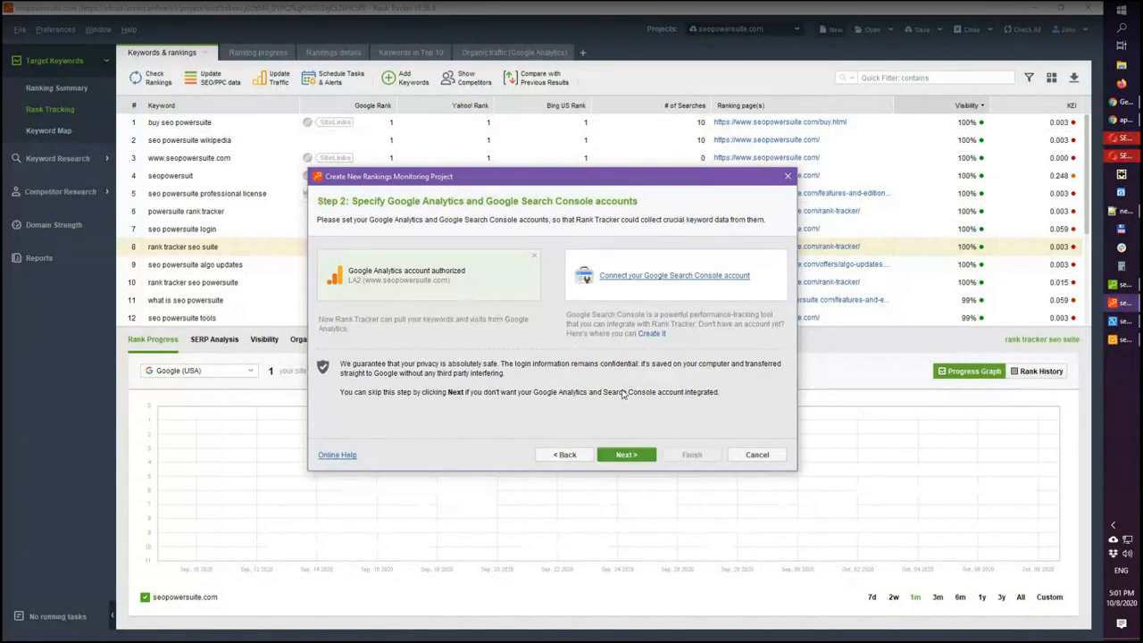
{"action": "left_click", "coordinate": [634, 455]}
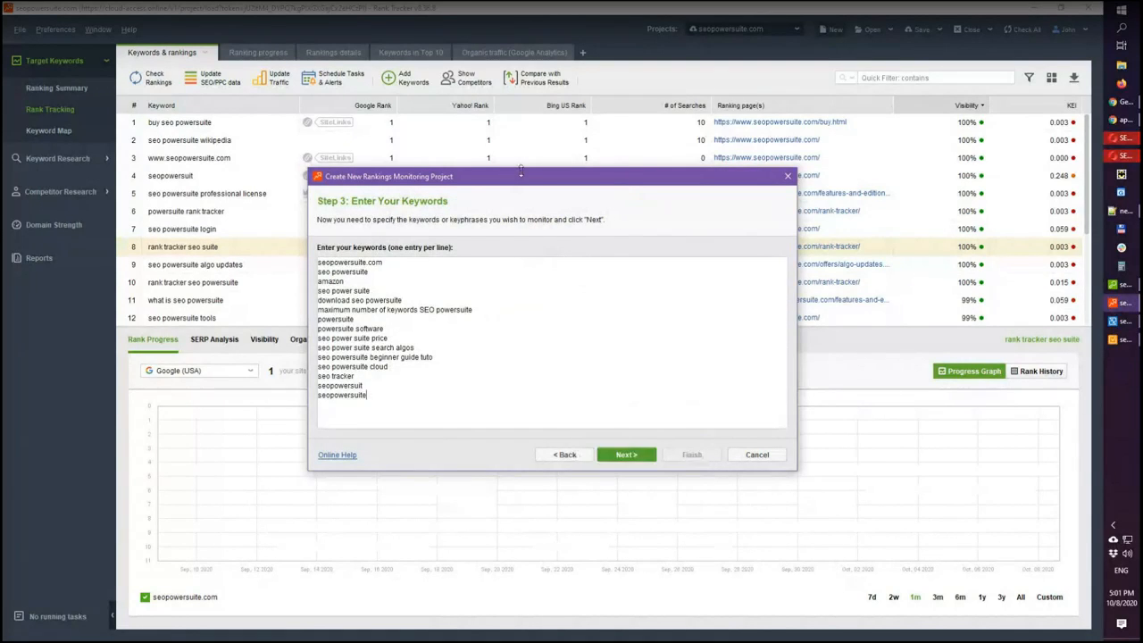
Step: Delete every suggested keyword except seopowersuite.com and continue to the search engine selection
{"action": "left_click_drag", "start_coordinate": [508, 171], "coordinate": [507, 108]}
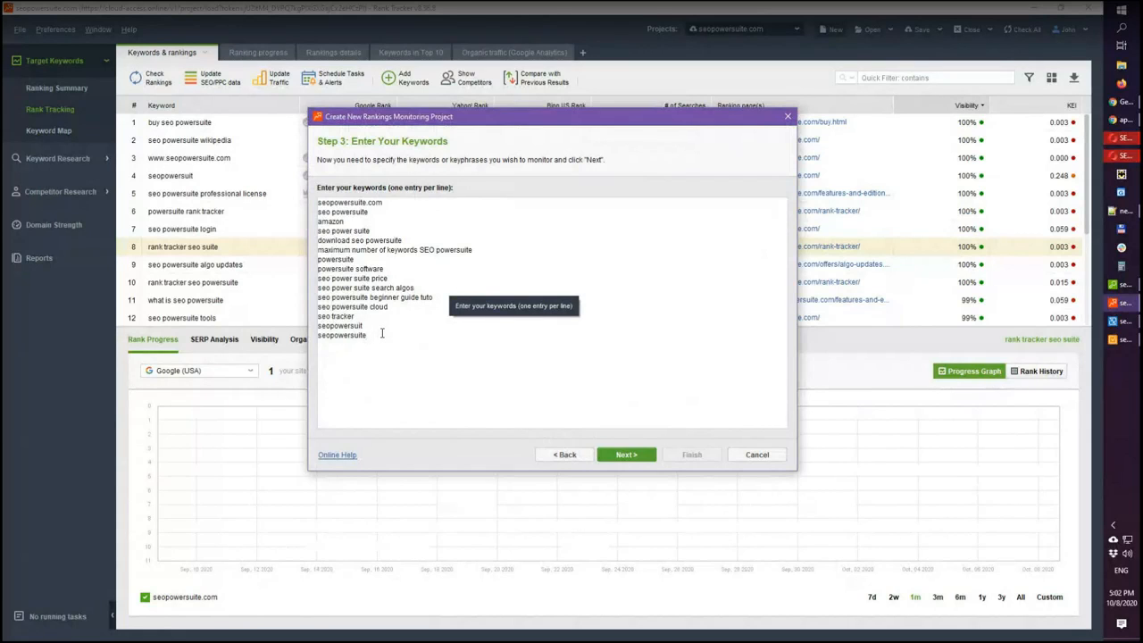
{"action": "left_click_drag", "start_coordinate": [384, 334], "coordinate": [317, 211]}
{"action": "key", "text": "Delete"}
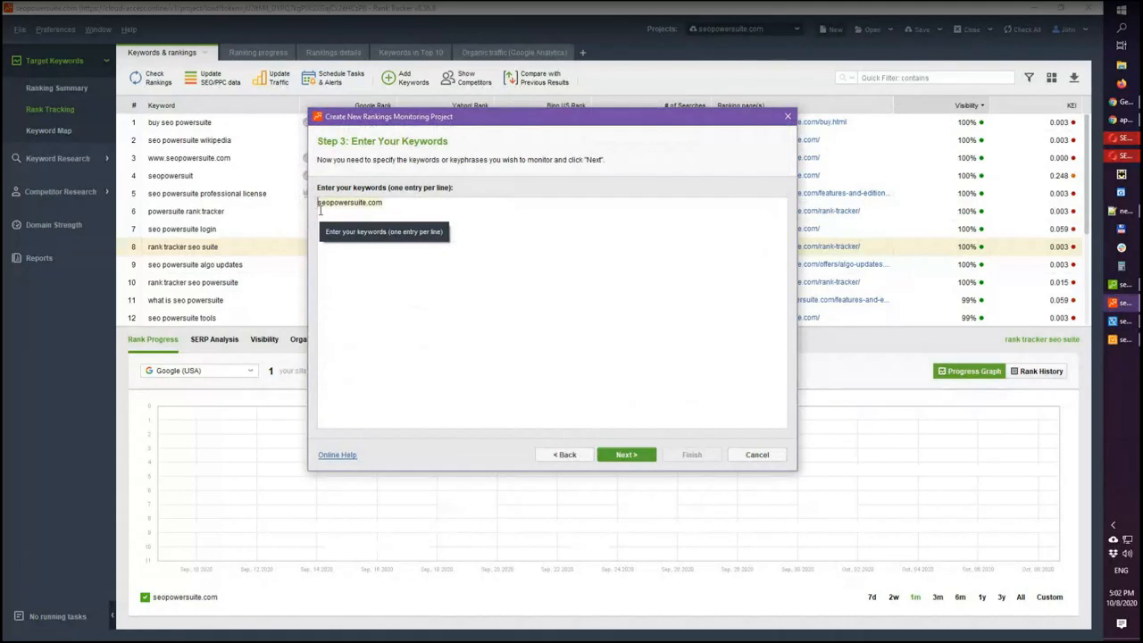
{"action": "left_click", "coordinate": [626, 454]}
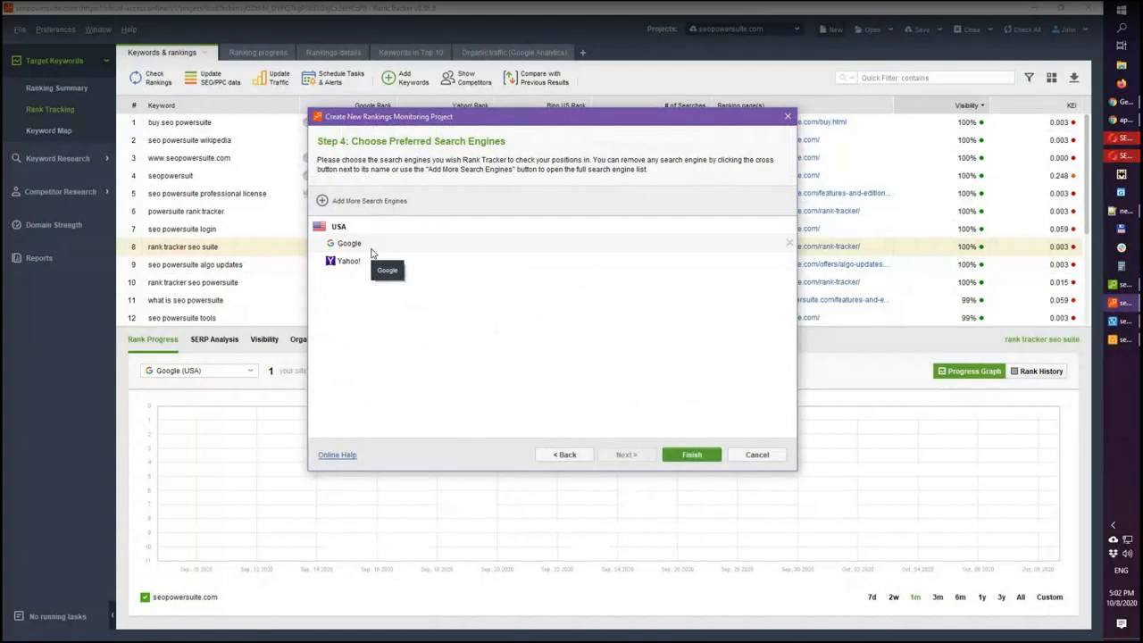
Step: Add Italy's Google.it to the preferred search engines and cancel the project creation
{"action": "left_click", "coordinate": [350, 201]}
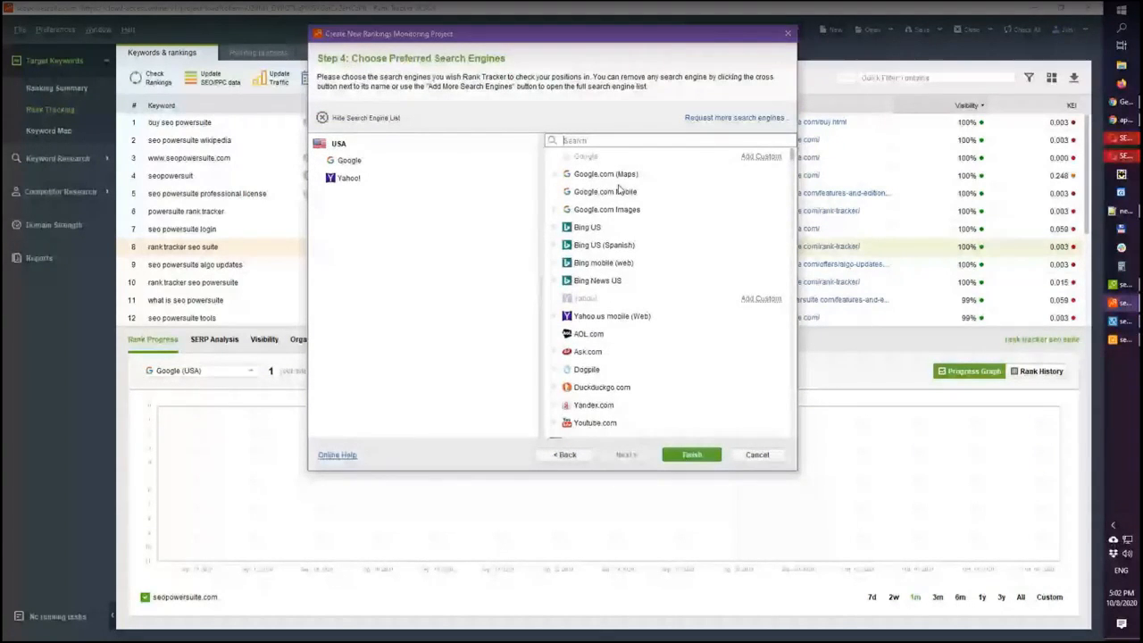
{"action": "left_click_drag", "start_coordinate": [792, 155], "coordinate": [793, 322]}
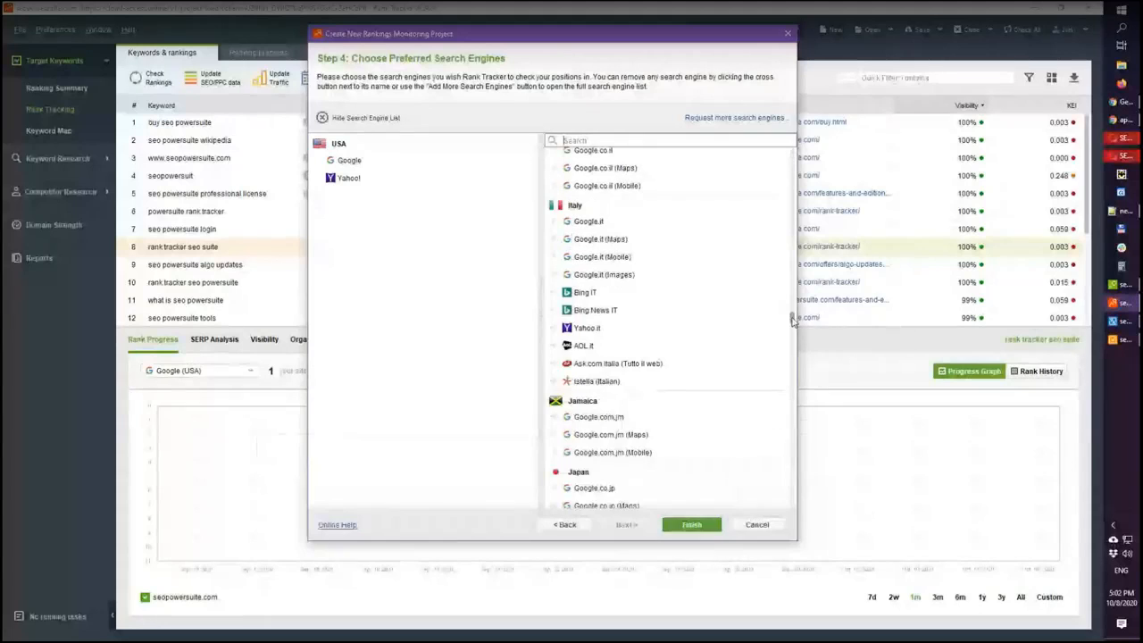
{"action": "left_click", "coordinate": [591, 223]}
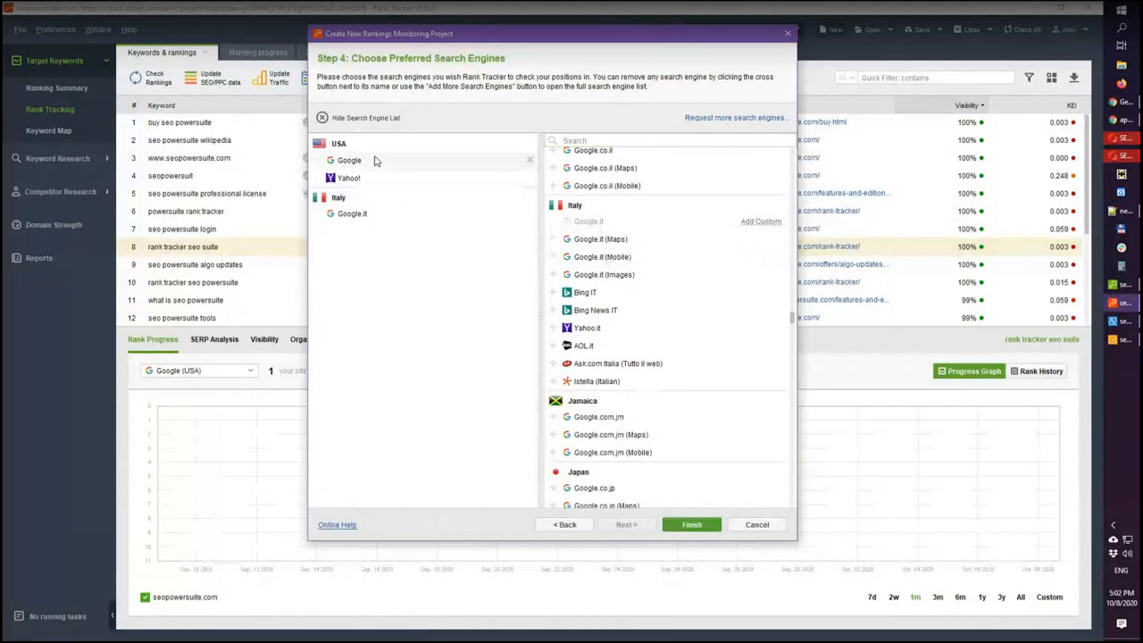
{"action": "left_click", "coordinate": [781, 527]}
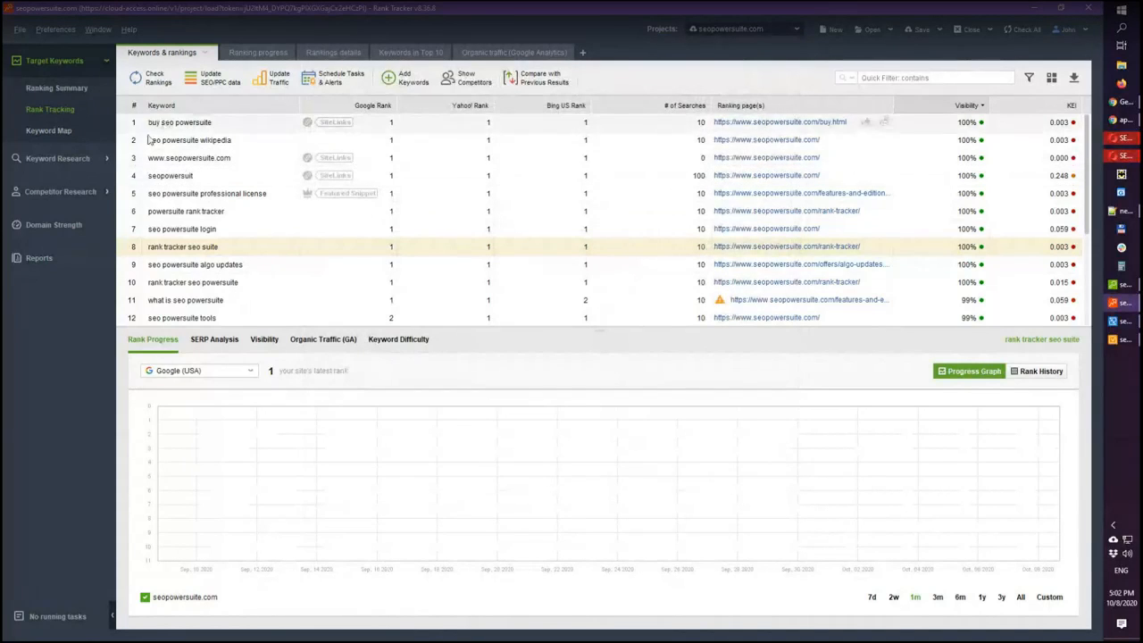
{"action": "left_click_drag", "start_coordinate": [554, 330], "coordinate": [554, 408]}
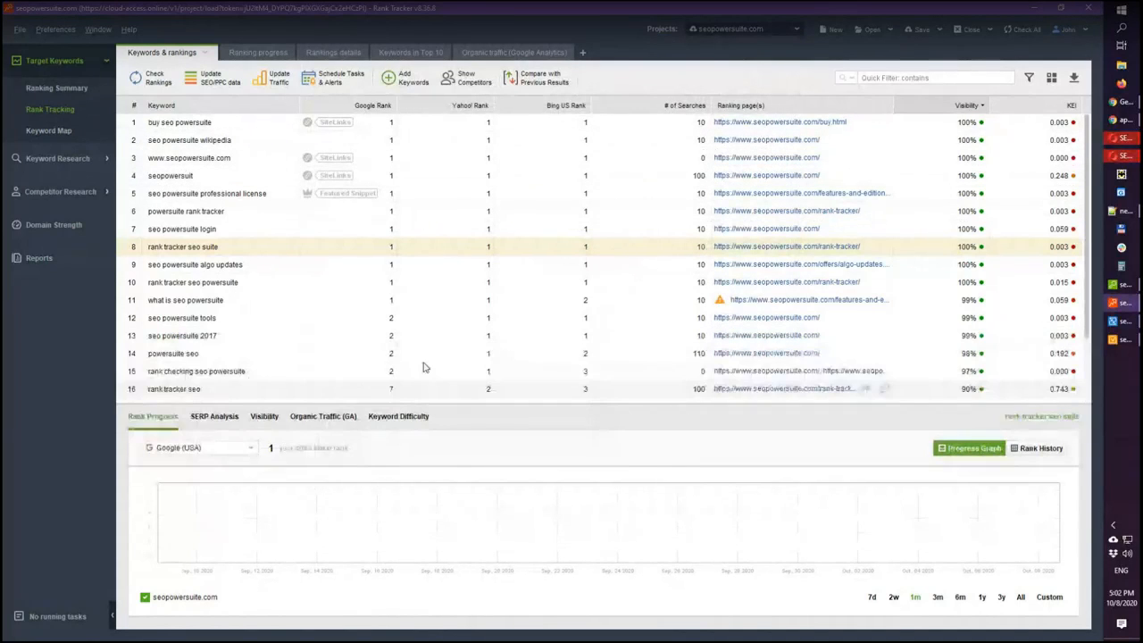
{"action": "left_click", "coordinate": [234, 158]}
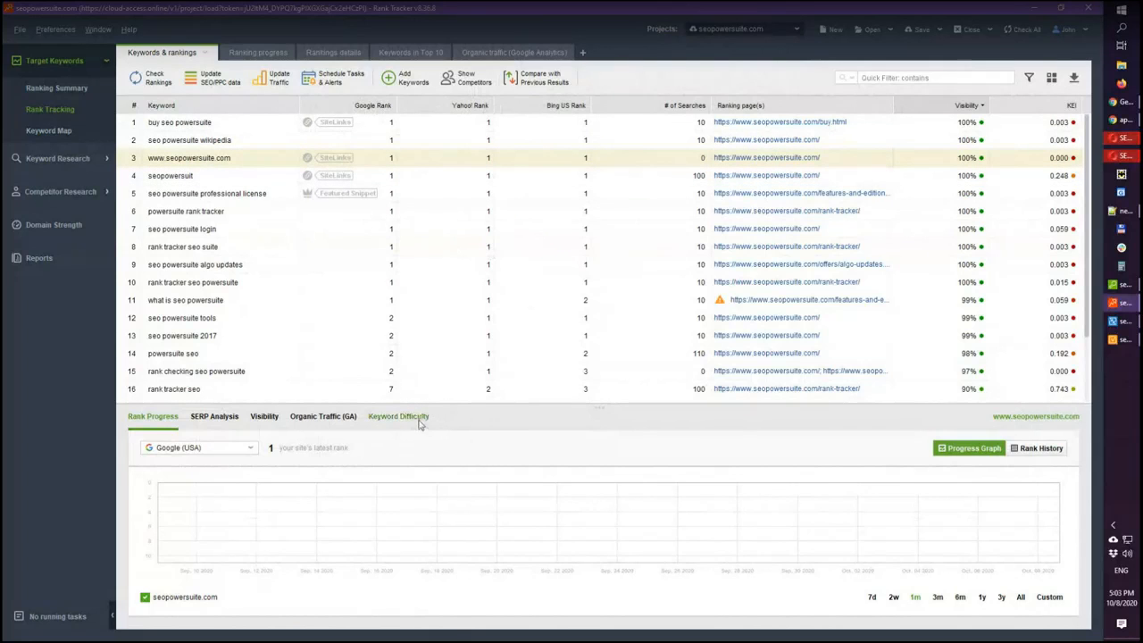
{"action": "scroll", "coordinate": [425, 506], "scroll_direction": "down", "scroll_amount": 7}
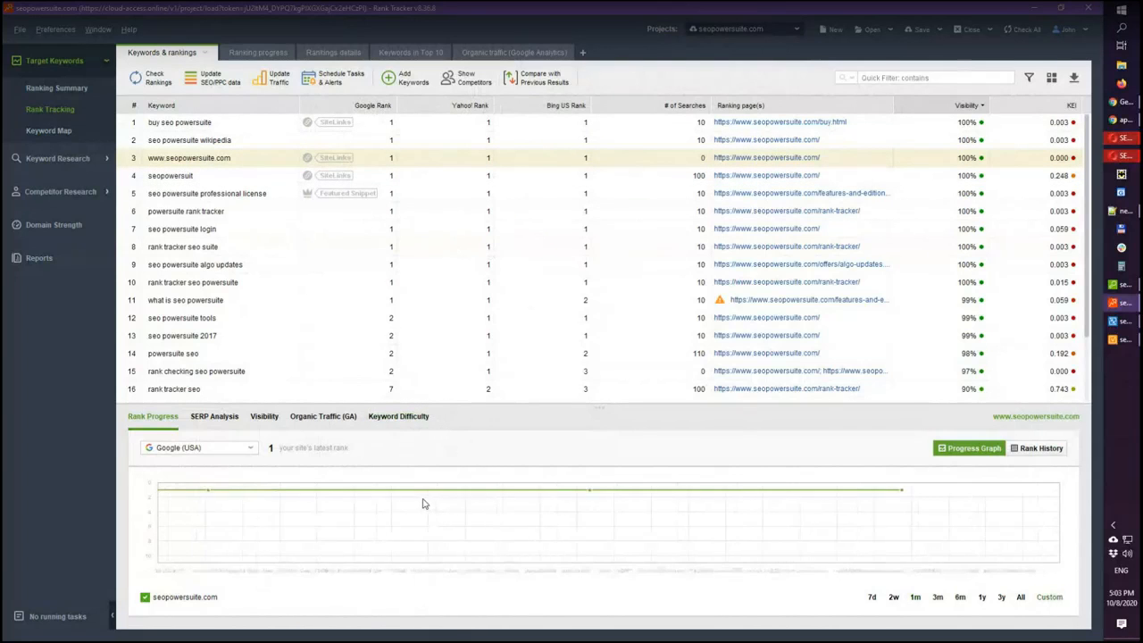
Step: Enlarge the rank progress graph and compare the keywords from "powersuite rank tracker" to "seo powersuite 2017" one by one
{"action": "left_click_drag", "start_coordinate": [607, 407], "coordinate": [607, 288]}
{"action": "left_click", "coordinate": [378, 217]}
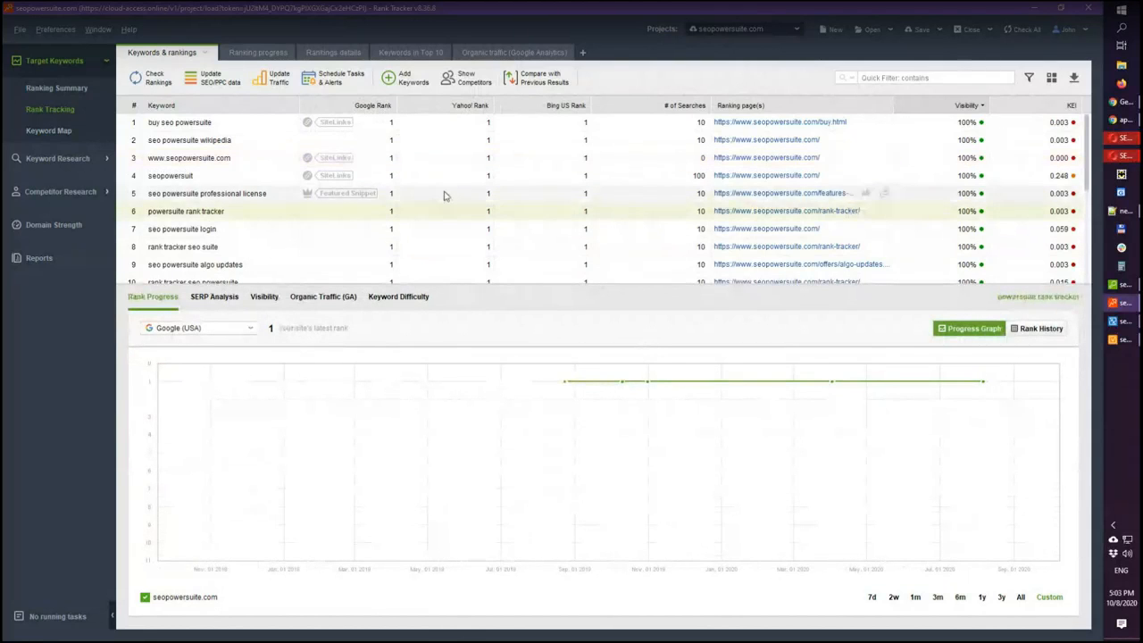
{"action": "key", "text": "Down"}
{"action": "key", "text": "Down"}
{"action": "key", "text": "Down"}
{"action": "key", "text": "Down"}
{"action": "key", "text": "Down"}
{"action": "key", "text": "Down"}
{"action": "key", "text": "Down"}
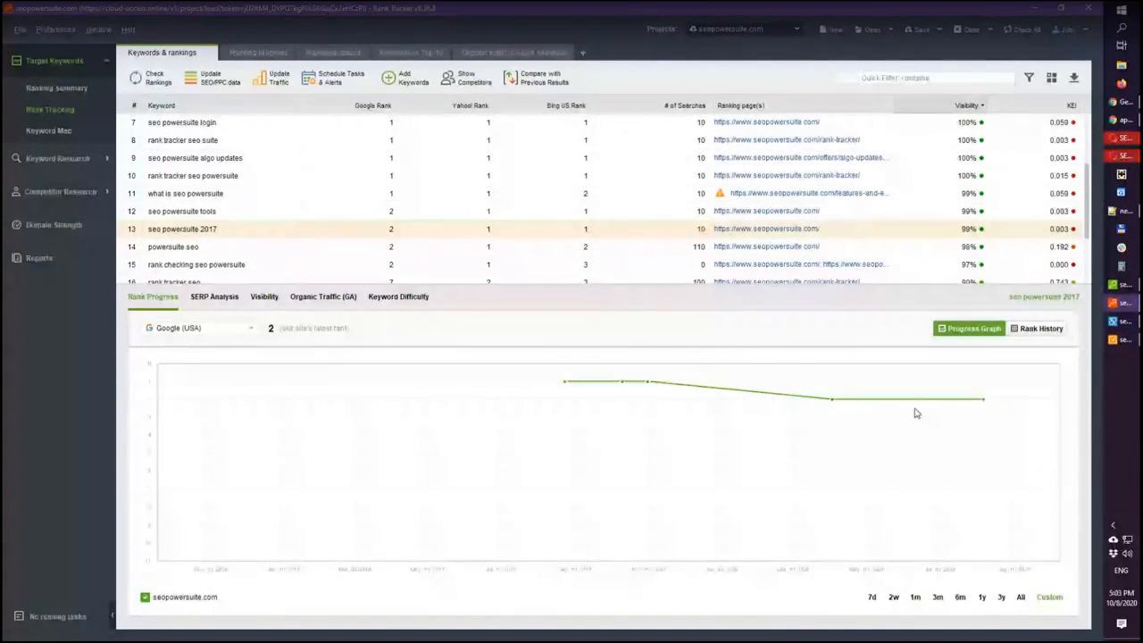
Step: Examine the rank history of "seo powersuite 2017" and "what is seo powersuite", and give the keyword table more room
{"action": "left_click", "coordinate": [1037, 328]}
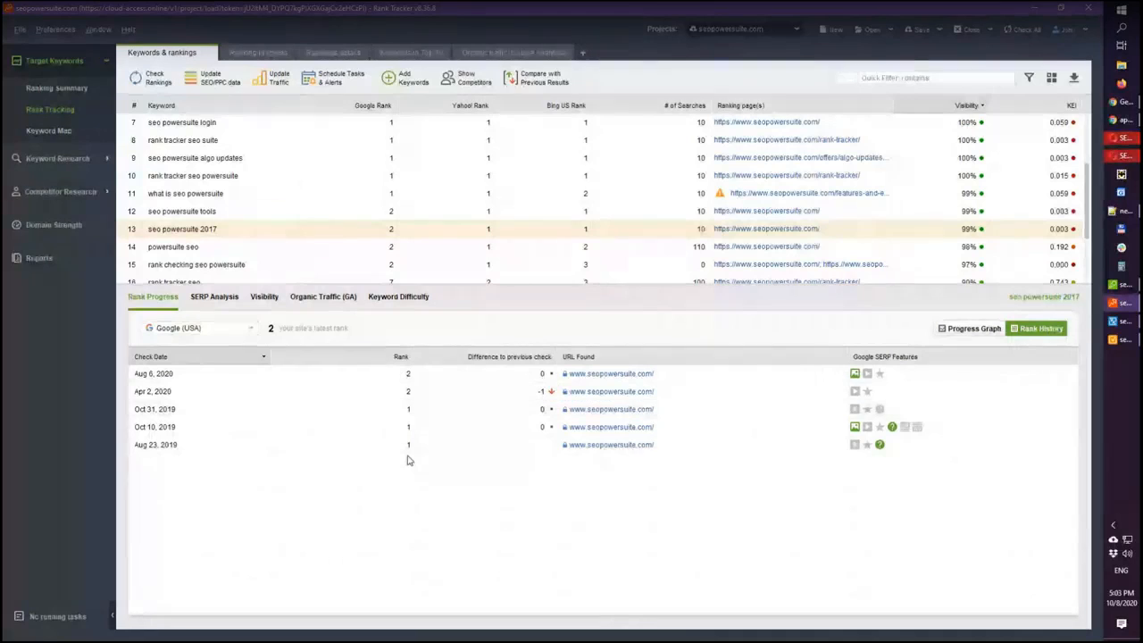
{"action": "left_click", "coordinate": [382, 196]}
{"action": "scroll", "coordinate": [383, 207], "scroll_direction": "up", "scroll_amount": 1}
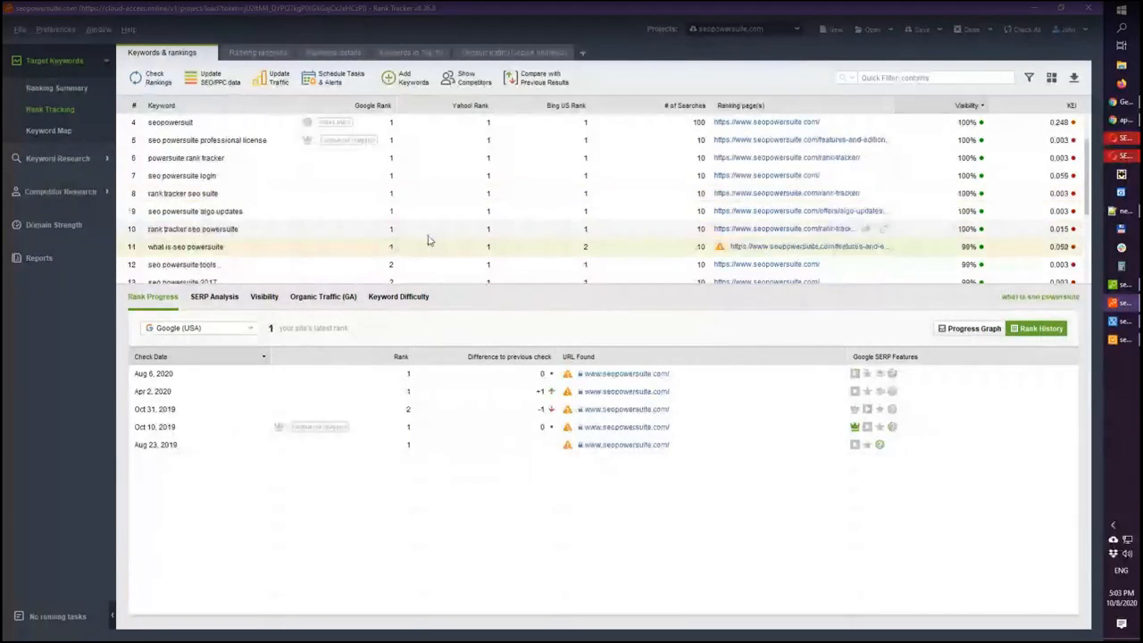
{"action": "left_click_drag", "start_coordinate": [608, 386], "coordinate": [608, 382]}
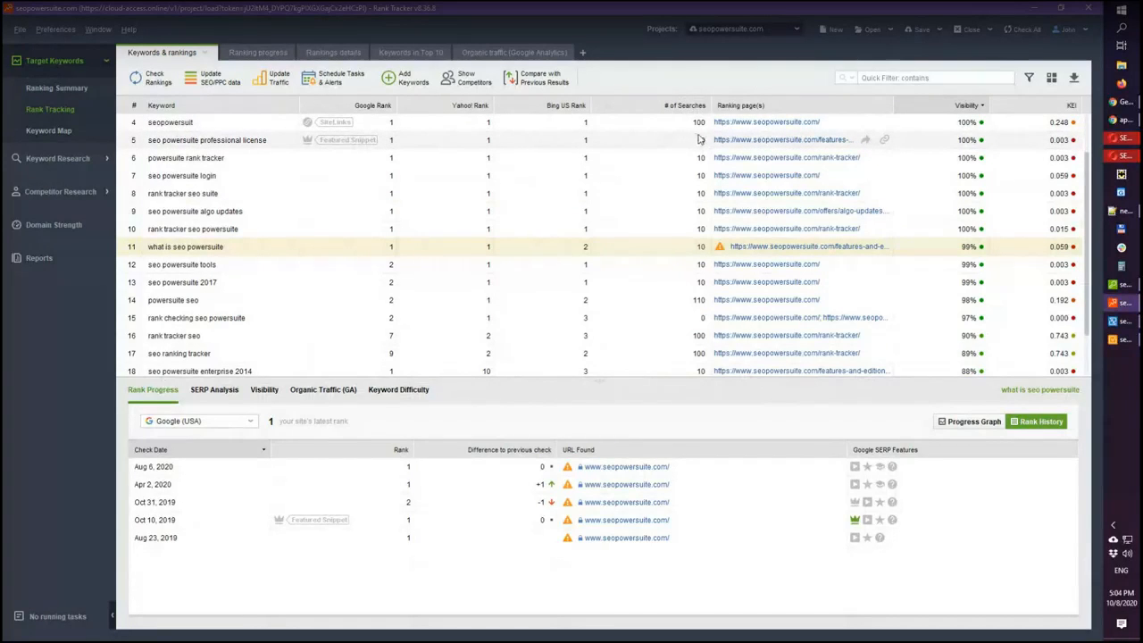
Step: Add the Competition column to the Keywords & rankings table
{"action": "left_click", "coordinate": [1051, 77]}
{"action": "type", "text": "com"}
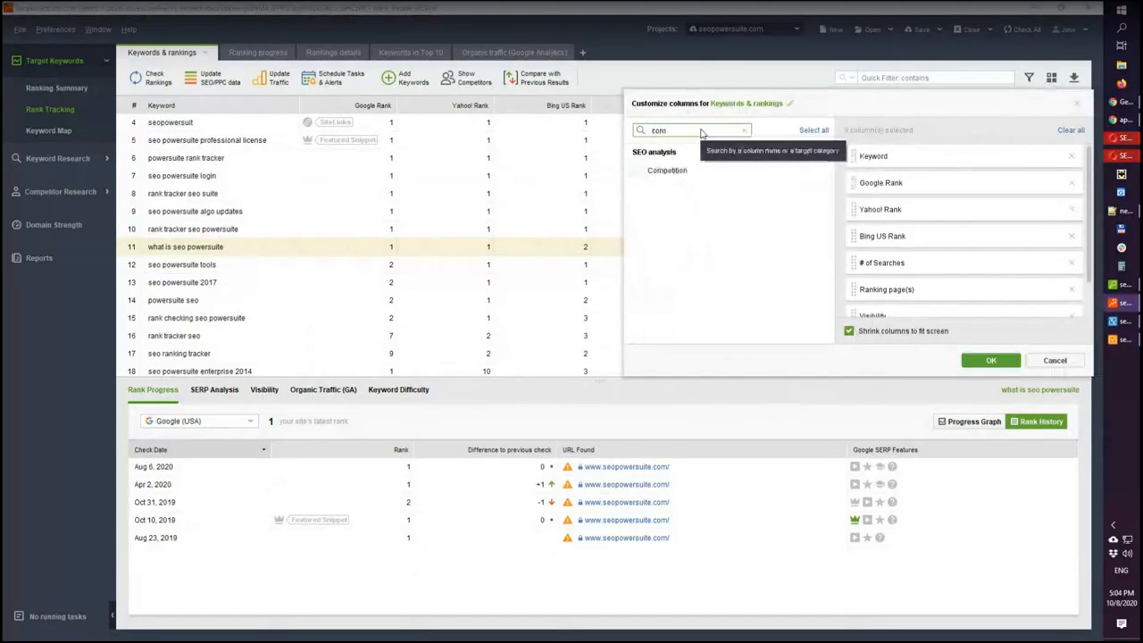
{"action": "left_click", "coordinate": [646, 170]}
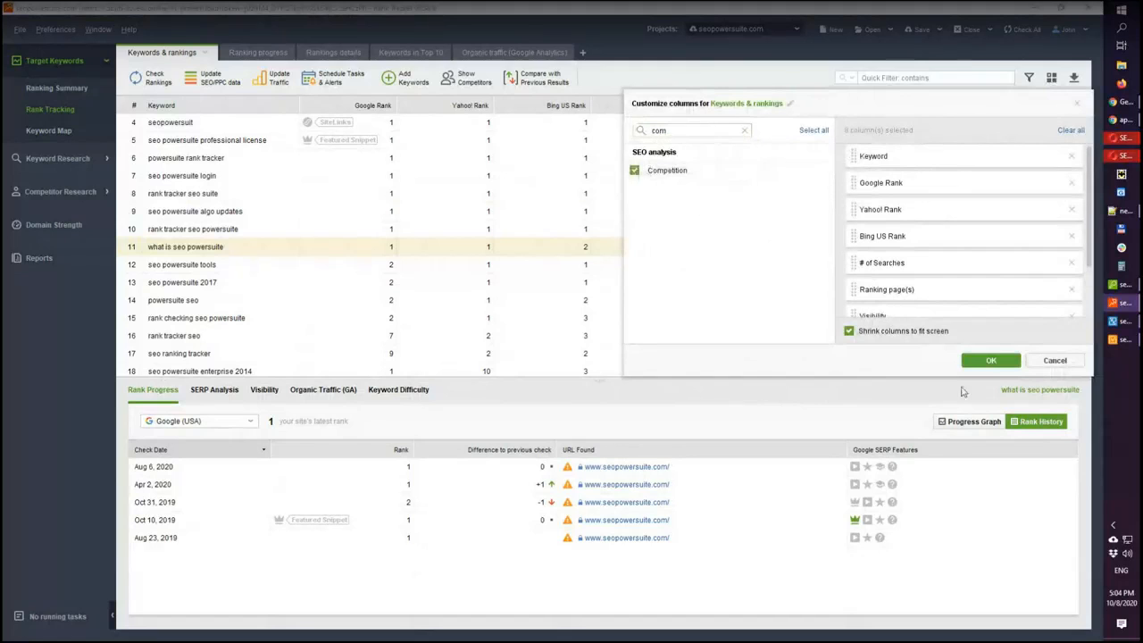
{"action": "left_click", "coordinate": [989, 360]}
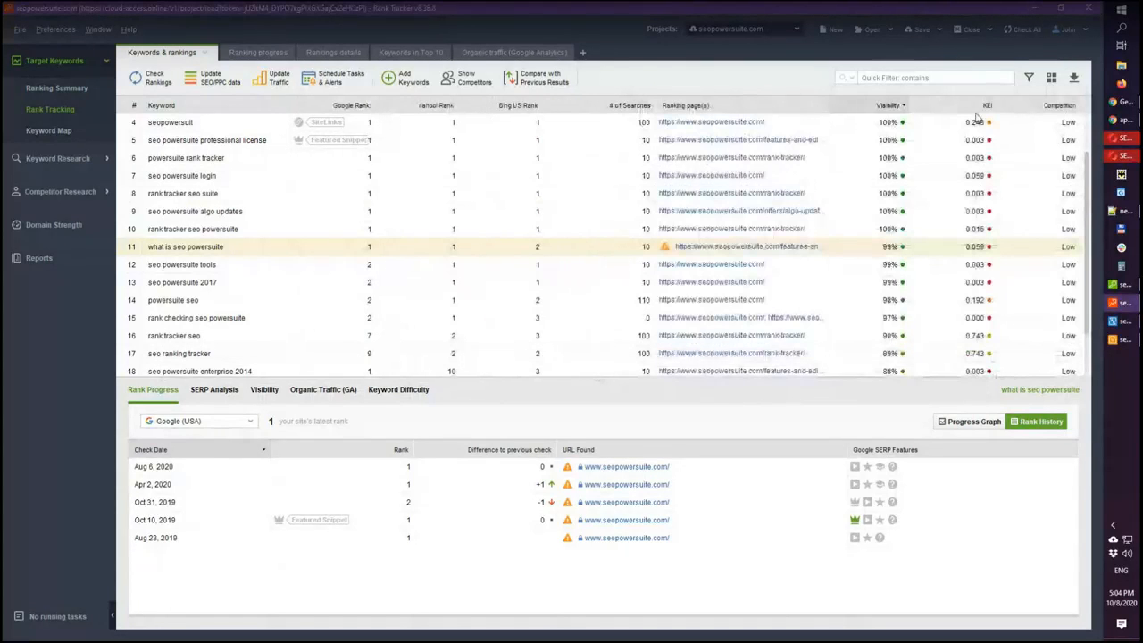
Step: Move the KEI column in front of # of Searches and sort the keywords by KEI from highest to lowest
{"action": "left_click_drag", "start_coordinate": [983, 109], "coordinate": [636, 105]}
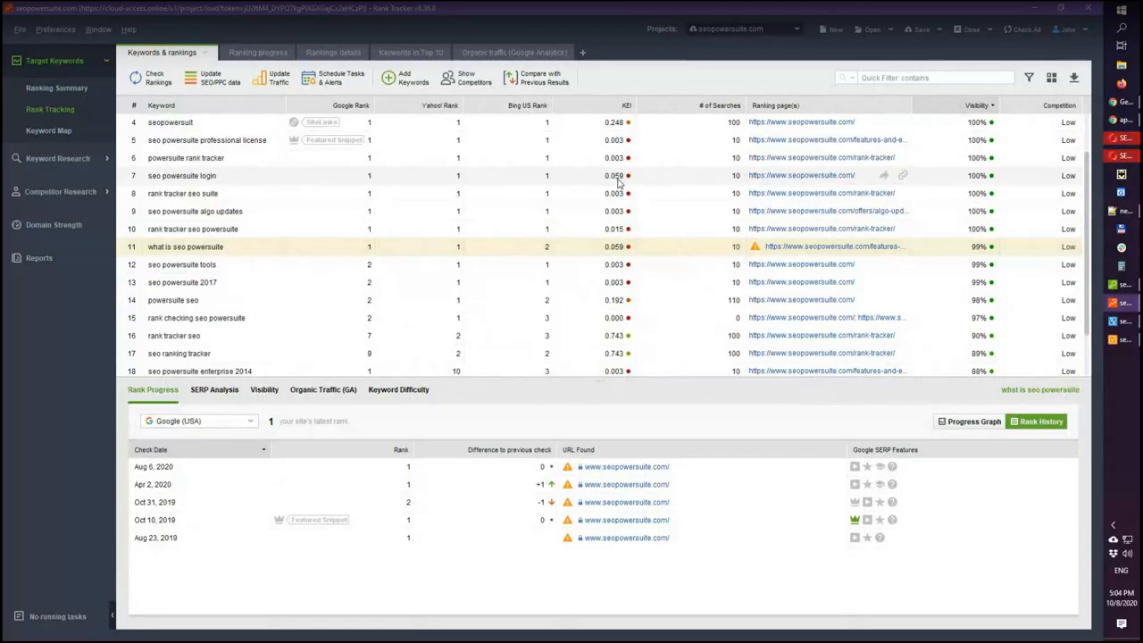
{"action": "left_click", "coordinate": [618, 106]}
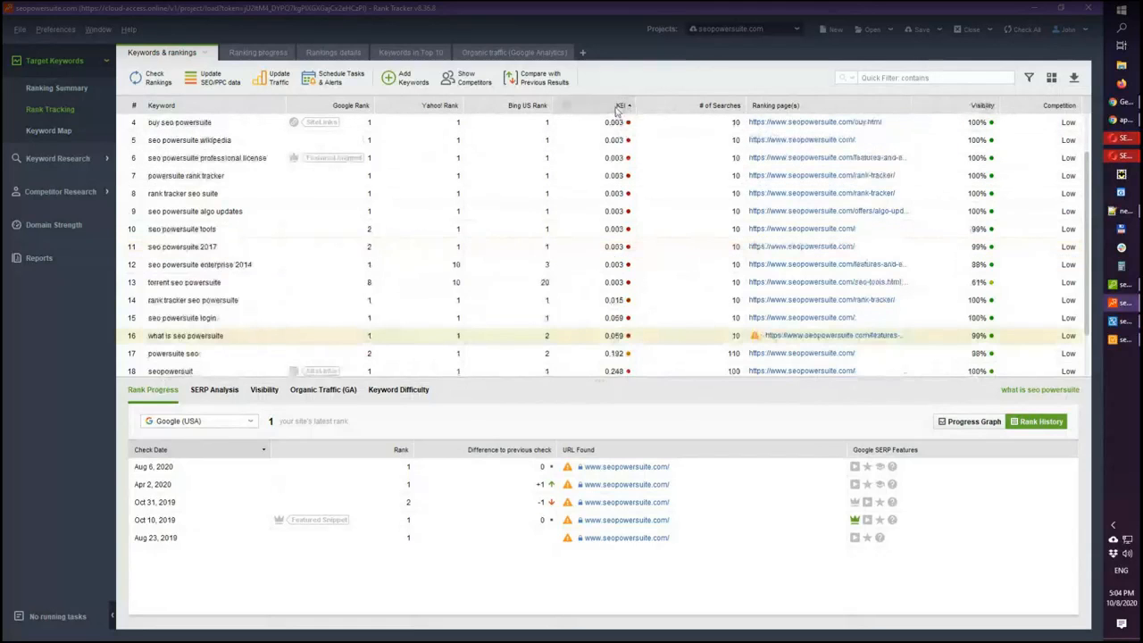
{"action": "left_click", "coordinate": [617, 107]}
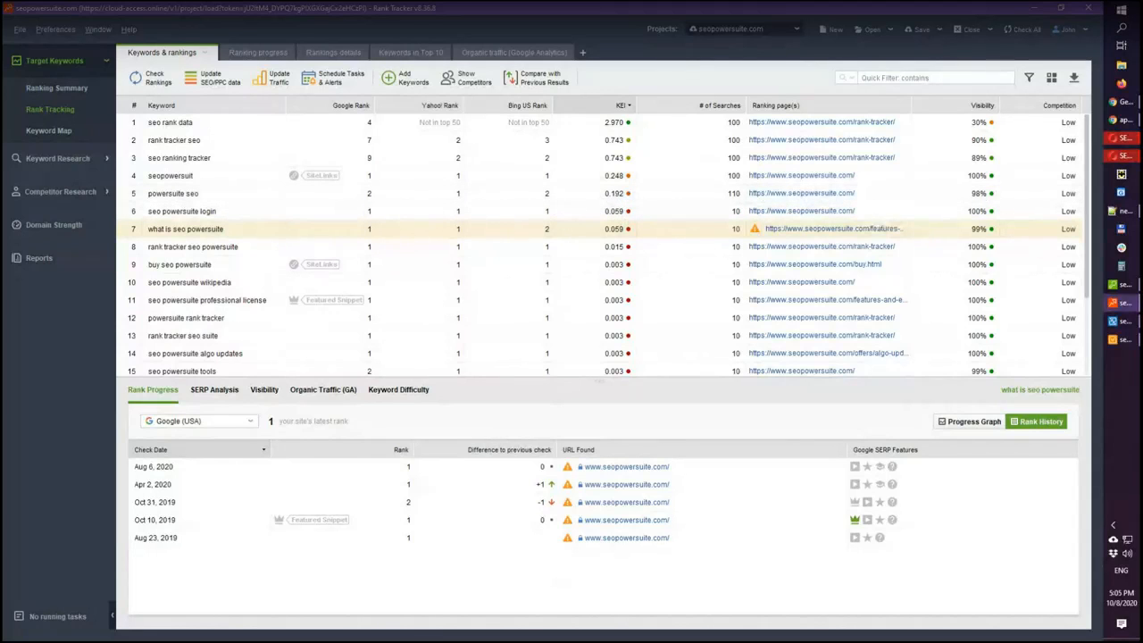
Step: Look through the Keywords in Top 10 and Ranking progress workspaces and return to Keywords & rankings
{"action": "key", "text": "alt+Tab"}
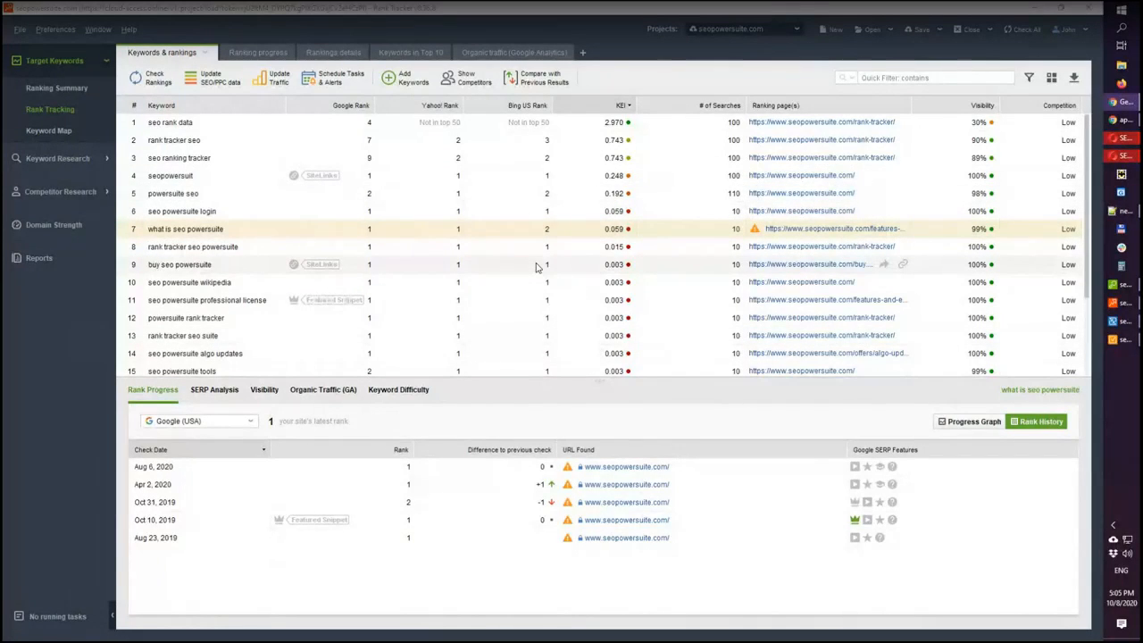
{"action": "left_click", "coordinate": [496, 54]}
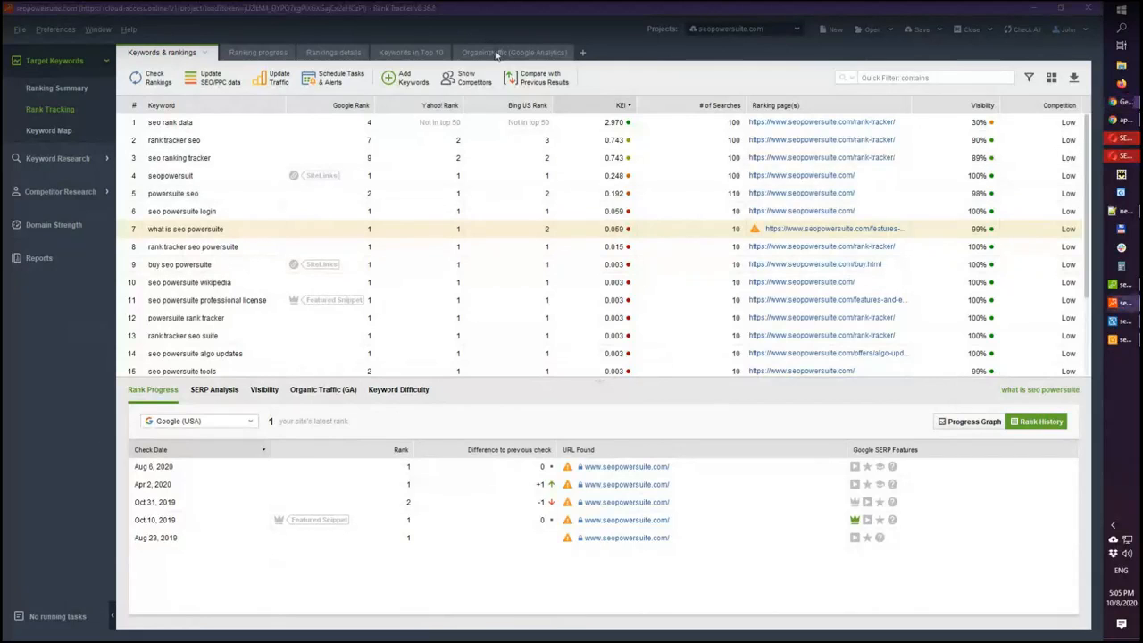
{"action": "left_click", "coordinate": [418, 54]}
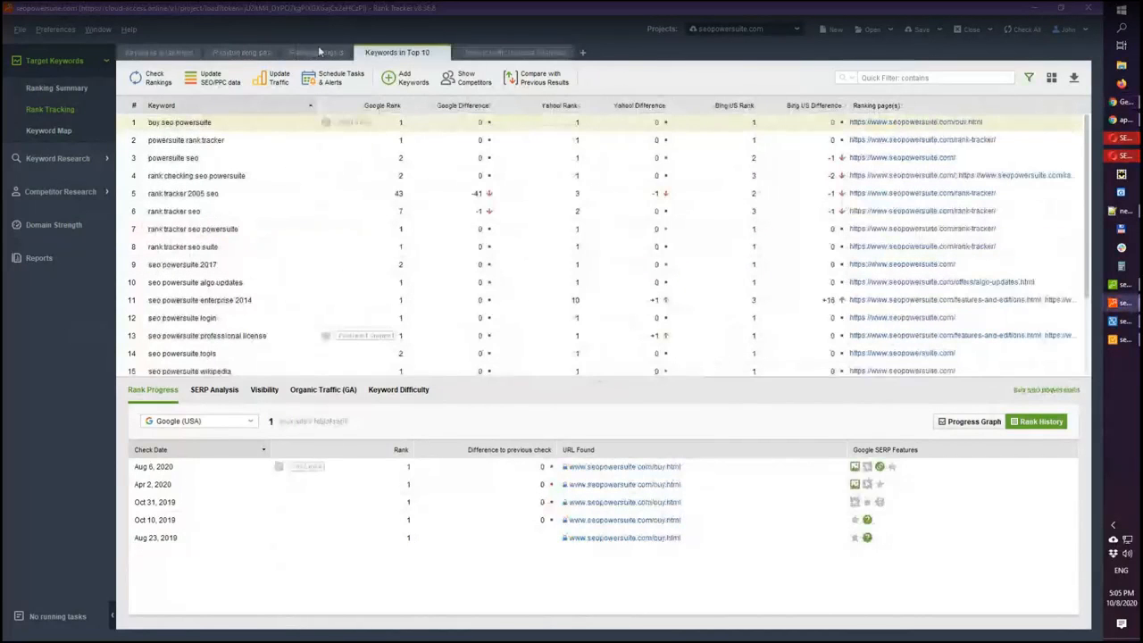
{"action": "left_click", "coordinate": [245, 52]}
{"action": "left_click", "coordinate": [154, 53]}
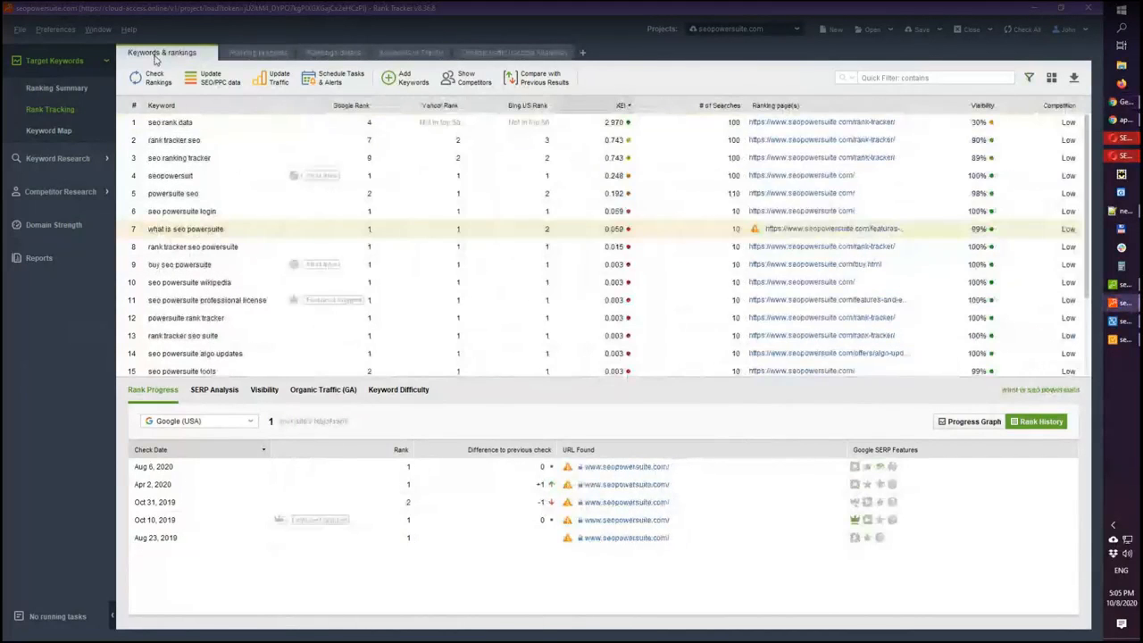
{"action": "left_click", "coordinate": [494, 54]}
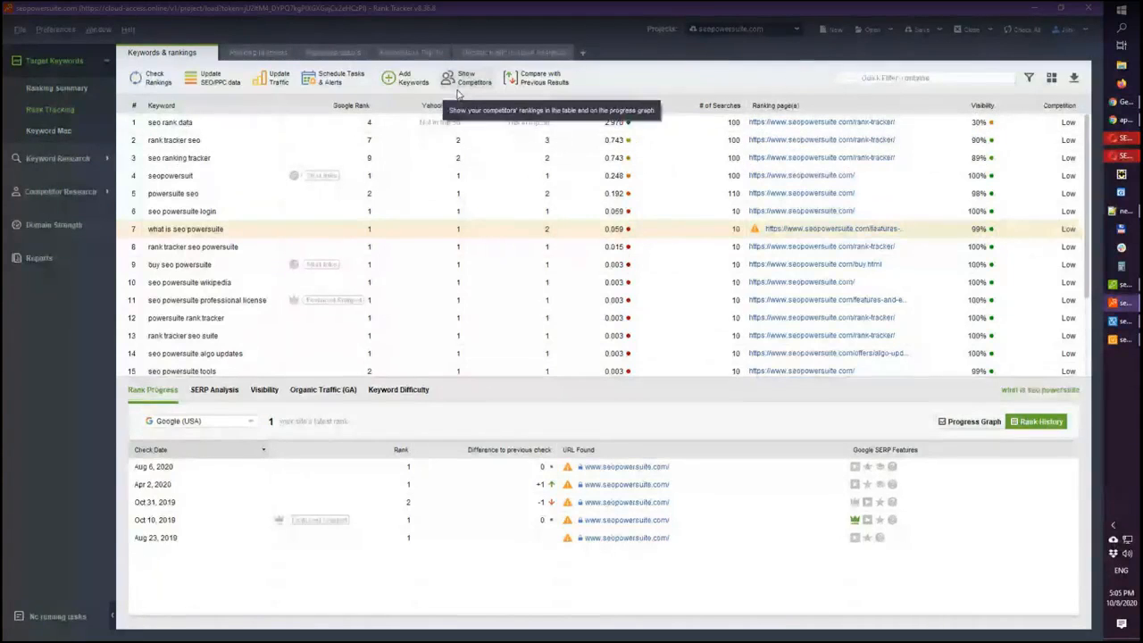
Step: Add the Expected Visits, Keyword Length, Estimated PPC cost/mo and Expected Ad Clicks columns to the keyword table
{"action": "left_click", "coordinate": [1051, 79]}
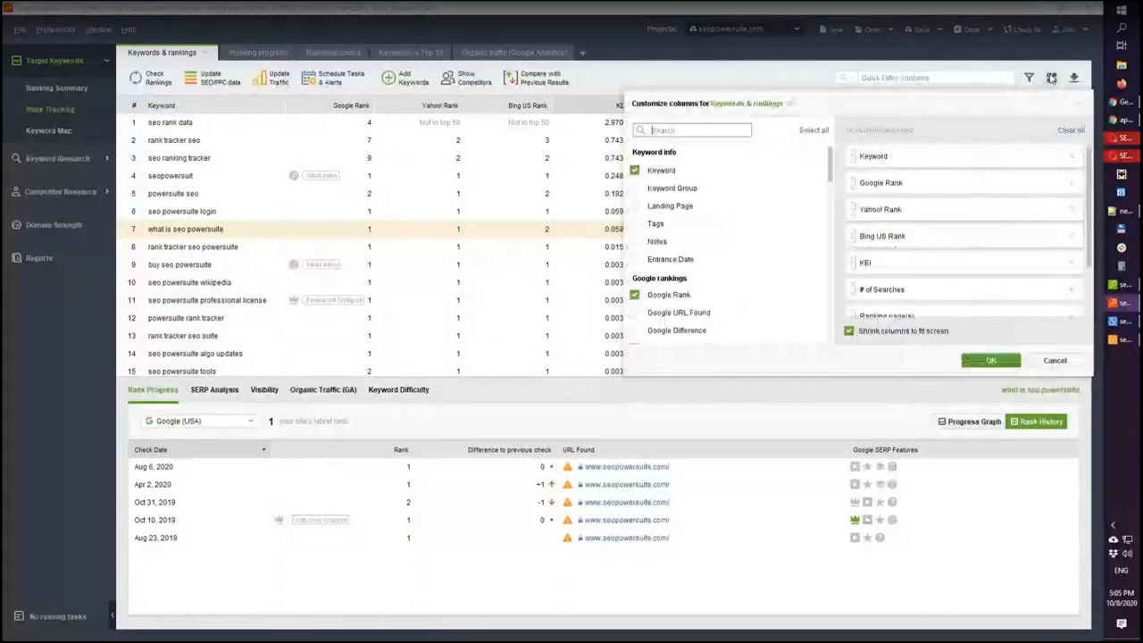
{"action": "scroll", "coordinate": [696, 250], "scroll_direction": "down", "scroll_amount": 10}
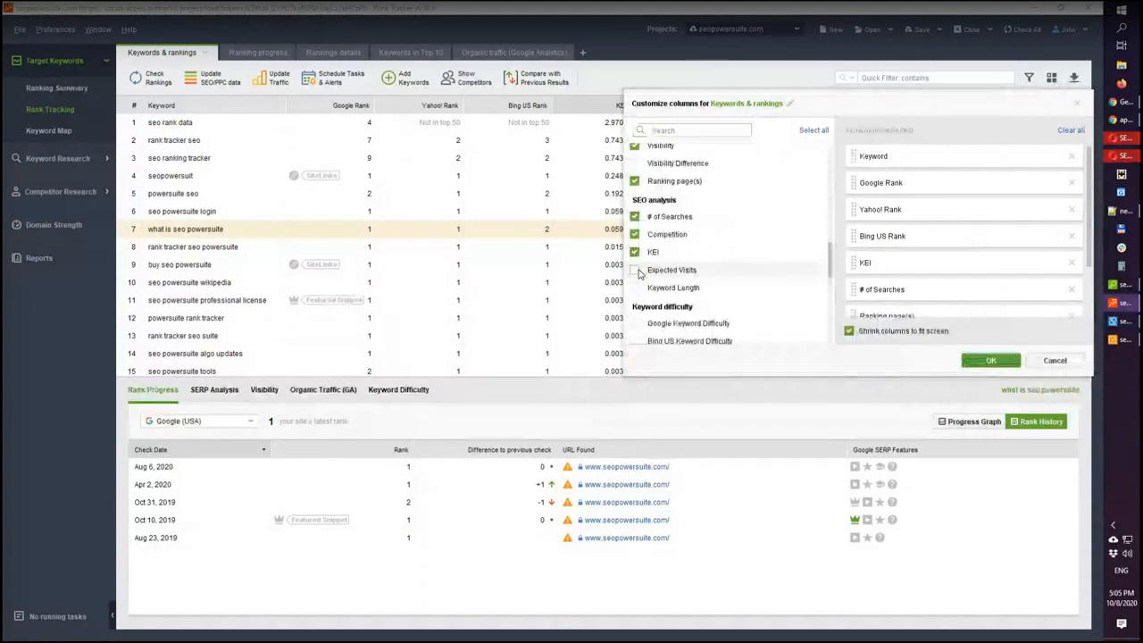
{"action": "scroll", "coordinate": [638, 273], "scroll_direction": "down", "scroll_amount": 3}
{"action": "left_click", "coordinate": [634, 277]}
{"action": "left_click", "coordinate": [634, 259]}
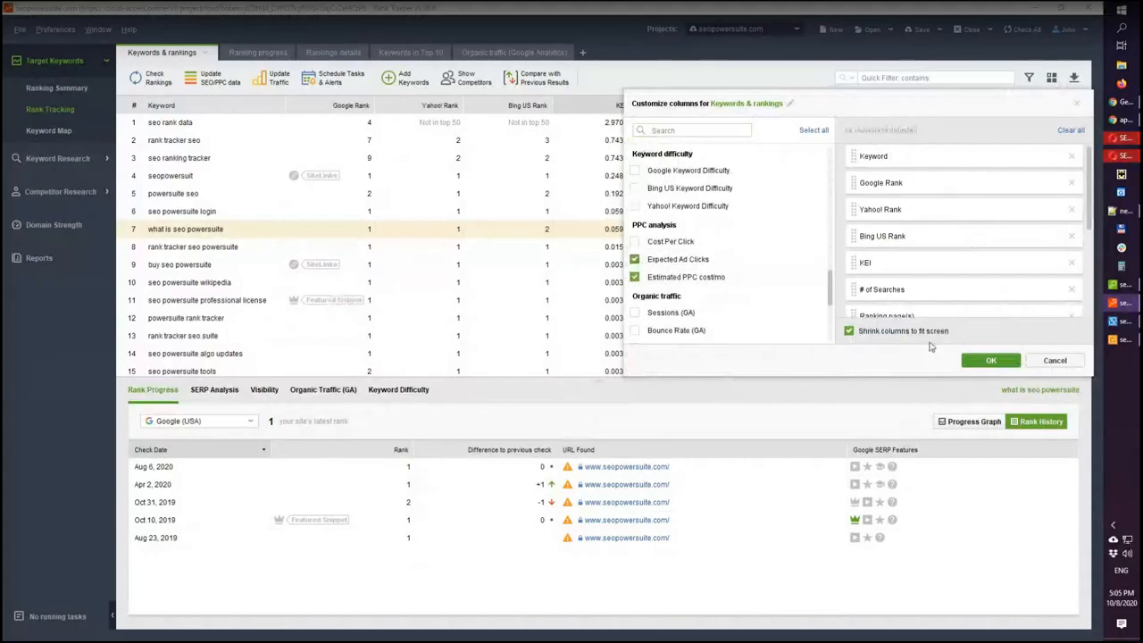
{"action": "left_click", "coordinate": [990, 360]}
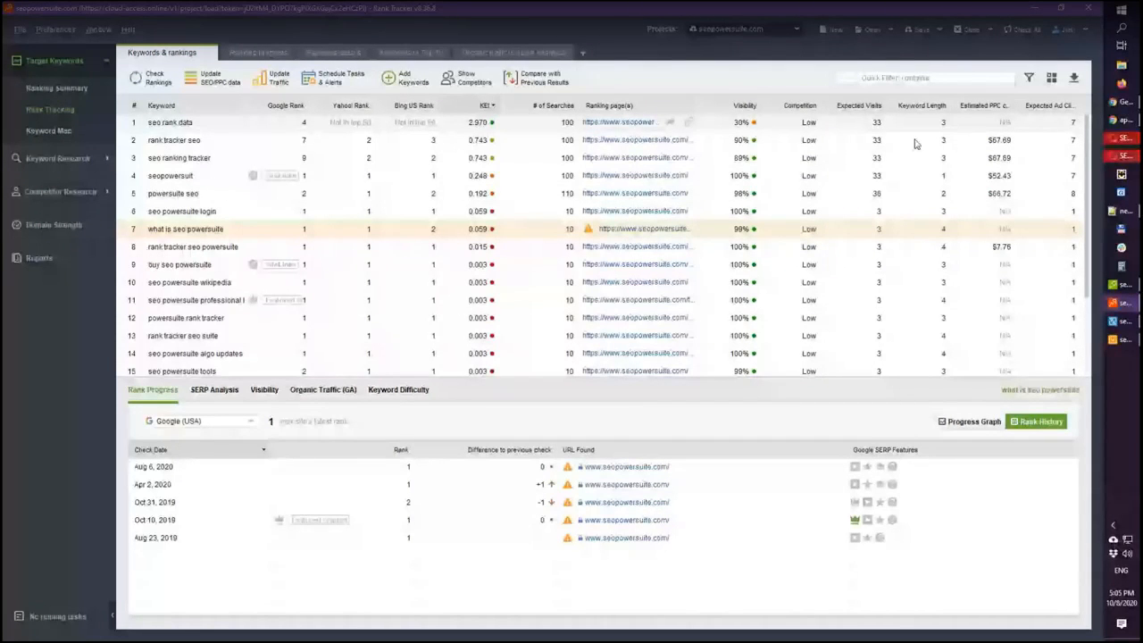
Step: Collapse the Target Keywords section and open Keyword Research
{"action": "left_click", "coordinate": [52, 62]}
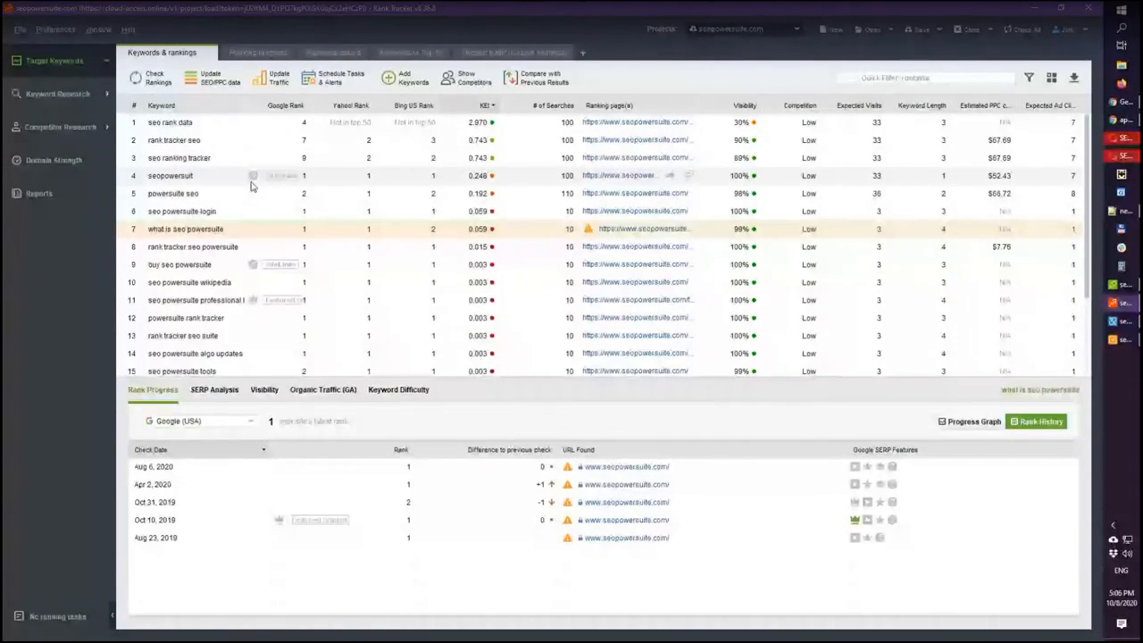
{"action": "left_click", "coordinate": [61, 95]}
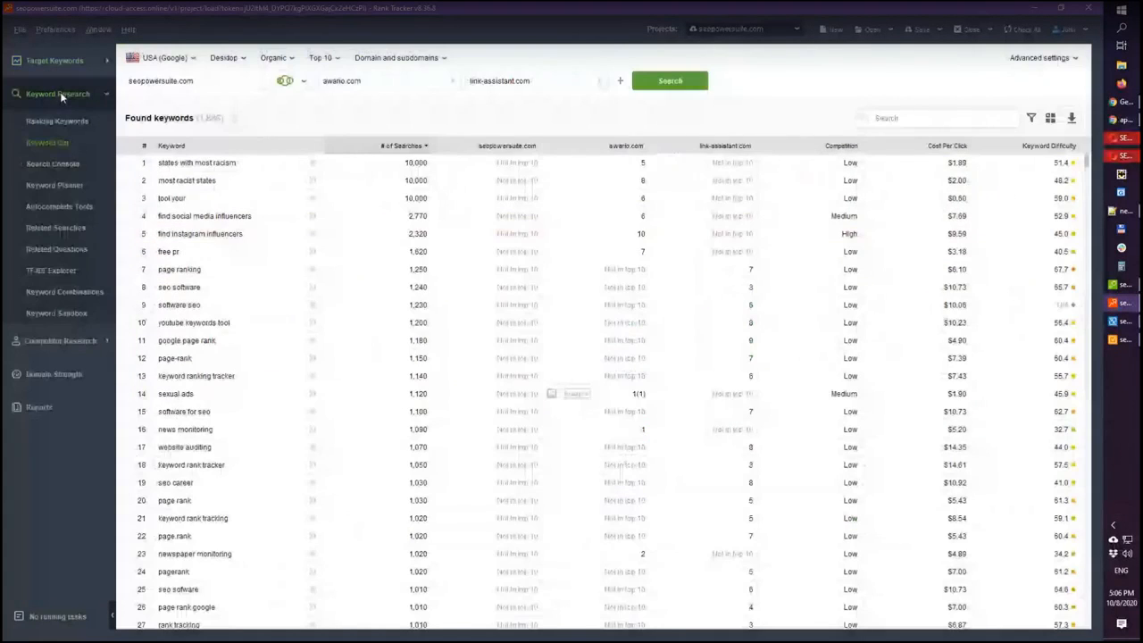
Step: Open Ranking Keywords, skim the found keywords for seopowersuite.com and collapse the summary charts above the table
{"action": "left_click", "coordinate": [68, 122]}
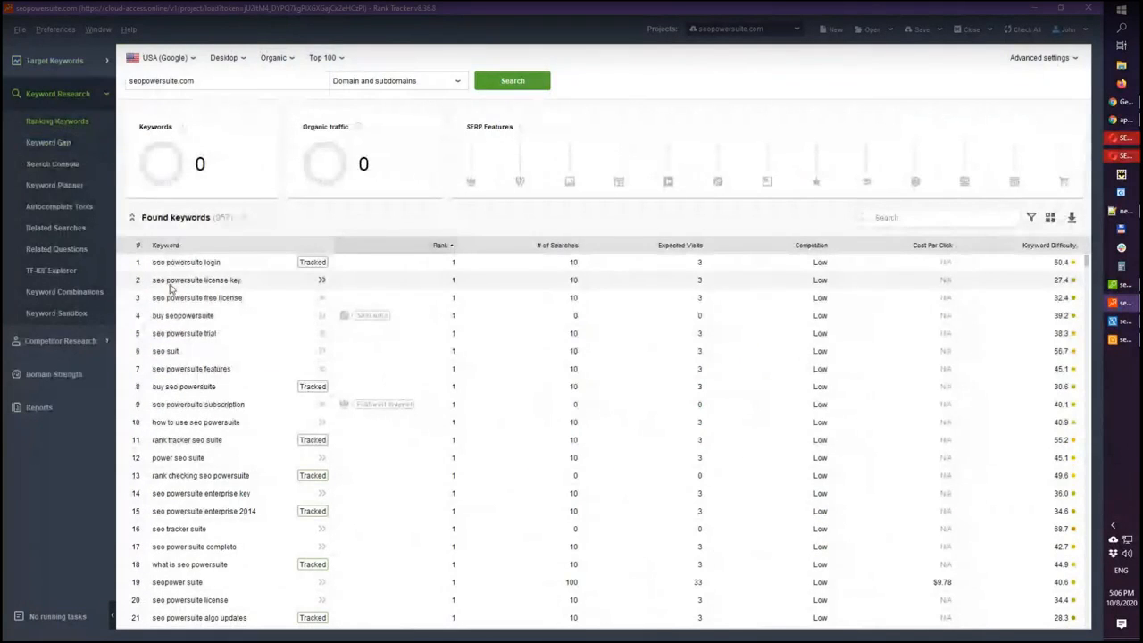
{"action": "scroll", "coordinate": [171, 288], "scroll_direction": "down", "scroll_amount": 3}
{"action": "scroll", "coordinate": [179, 295], "scroll_direction": "up", "scroll_amount": 3}
{"action": "left_click", "coordinate": [132, 217]}
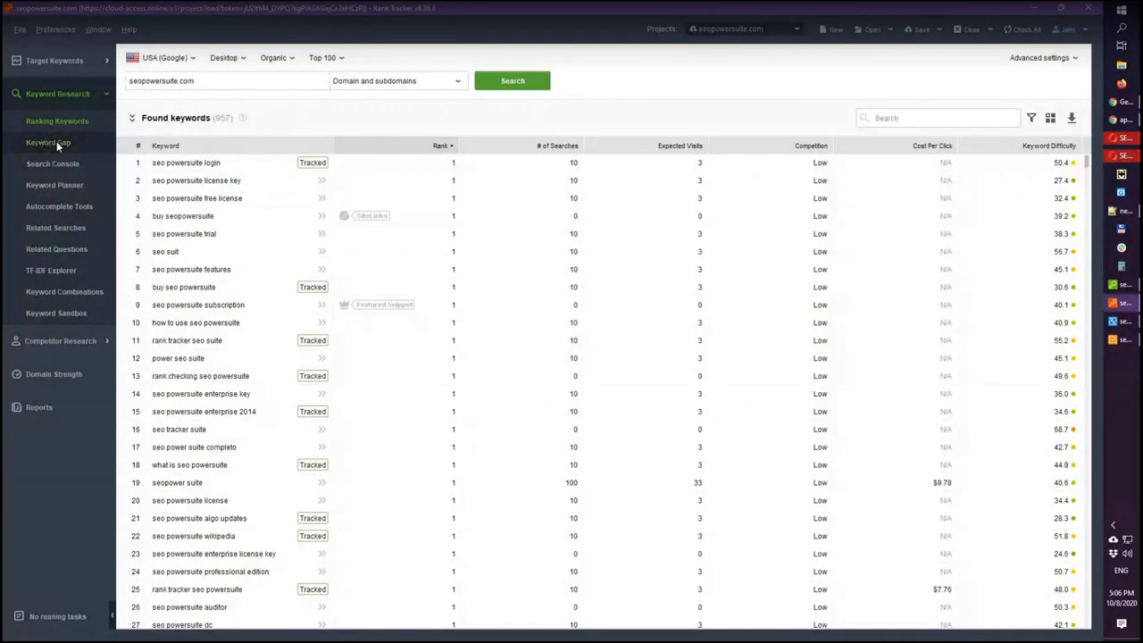
Step: Compare the Keyword Gap and Ranking Keywords modules, ending on Keyword Gap
{"action": "left_click", "coordinate": [56, 141]}
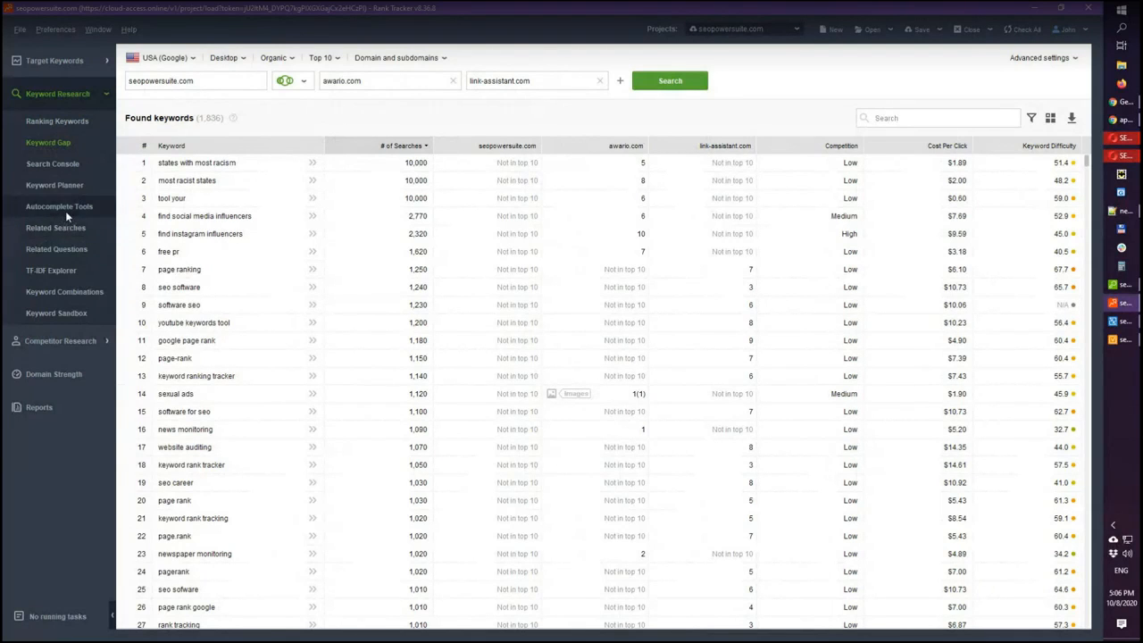
{"action": "left_click", "coordinate": [65, 125]}
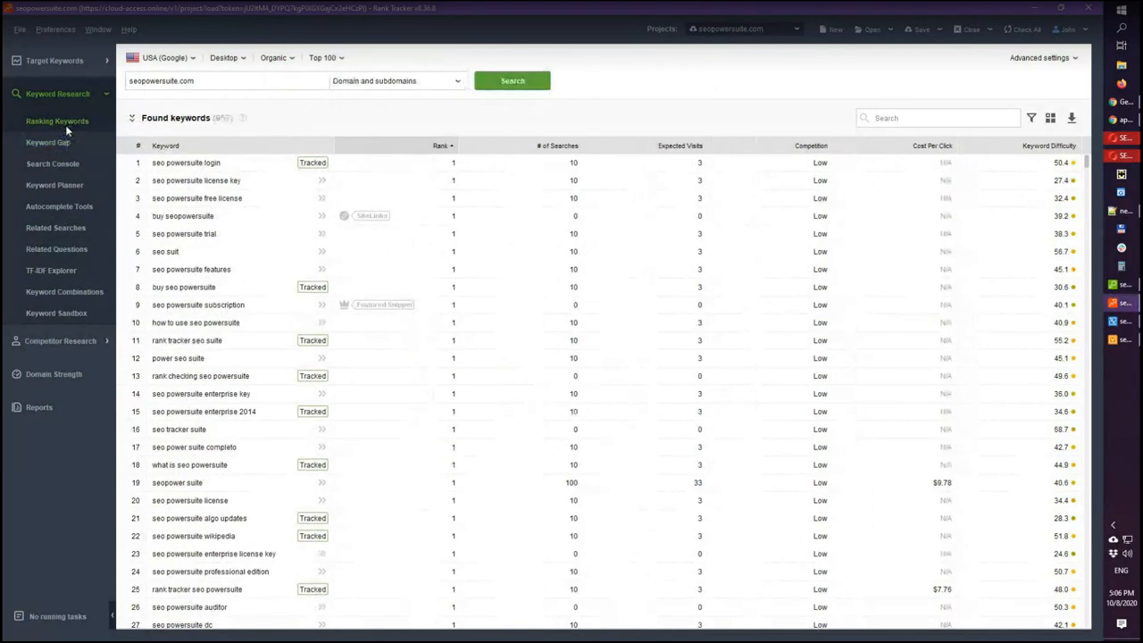
{"action": "left_click", "coordinate": [61, 144]}
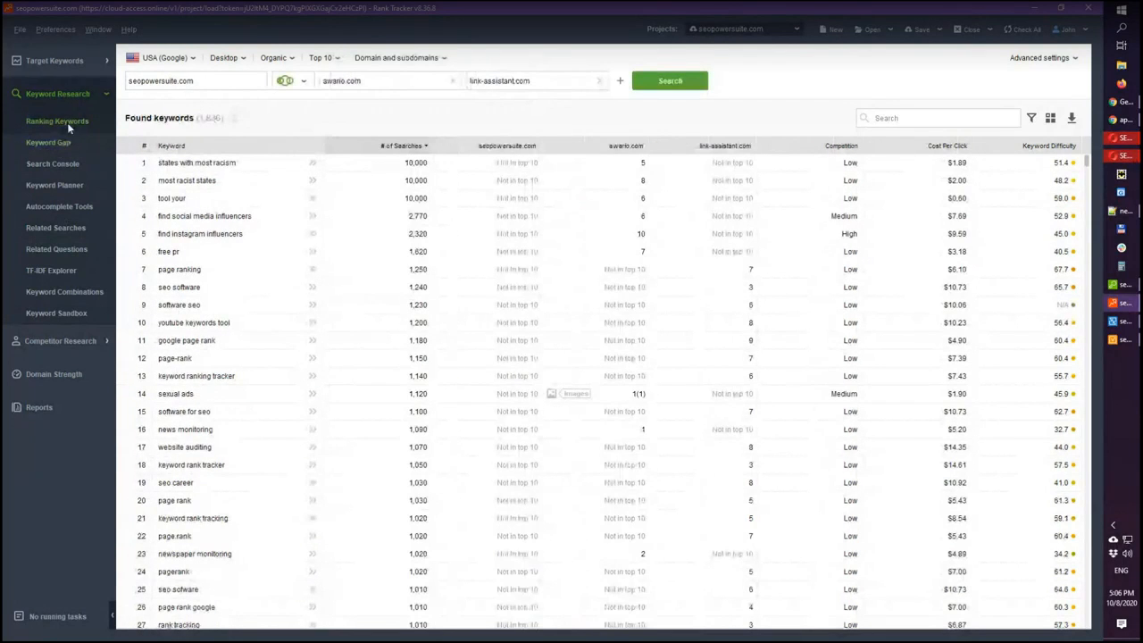
Step: Return to Ranking Keywords and check the domain being researched and the list of available Google countries
{"action": "left_click", "coordinate": [67, 123]}
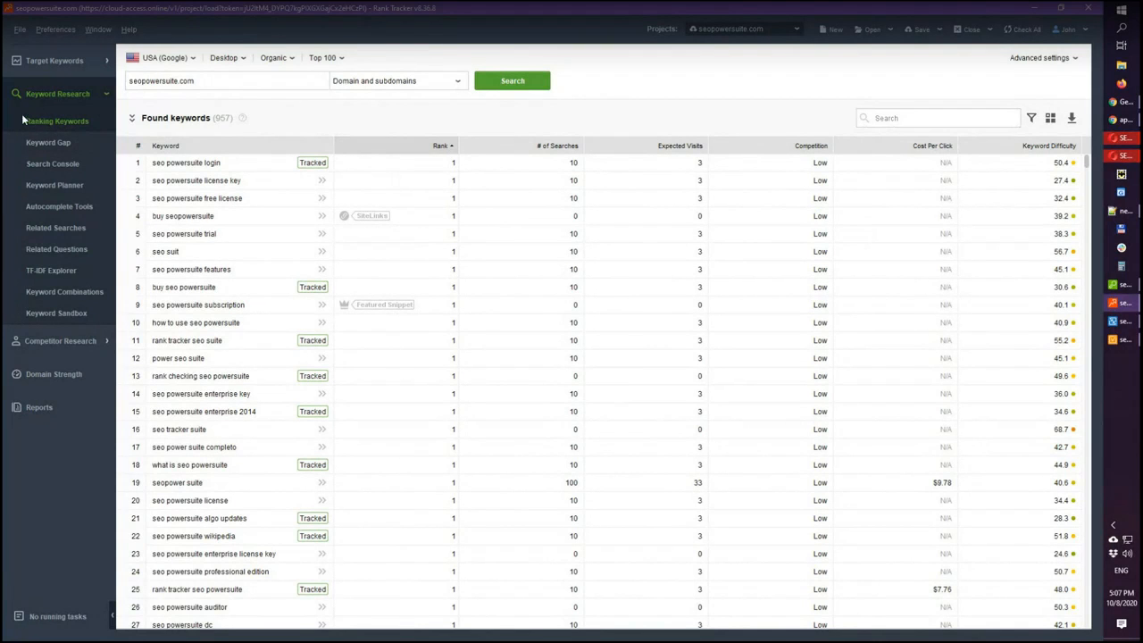
{"action": "left_click", "coordinate": [193, 82]}
{"action": "left_click_drag", "start_coordinate": [193, 82], "coordinate": [123, 82]}
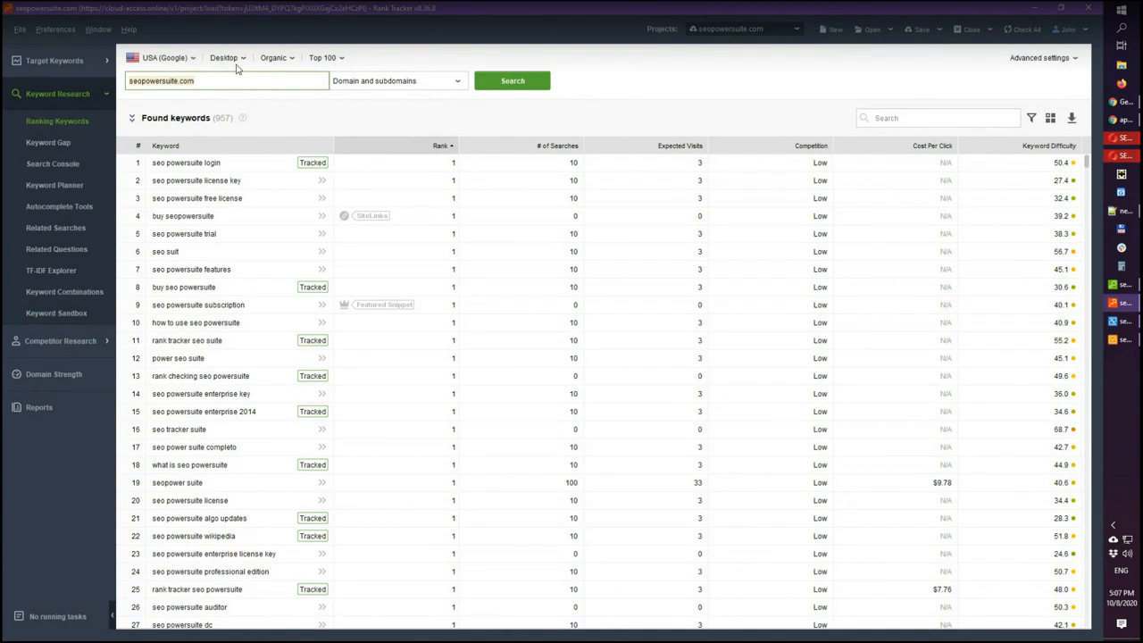
{"action": "left_click", "coordinate": [158, 64]}
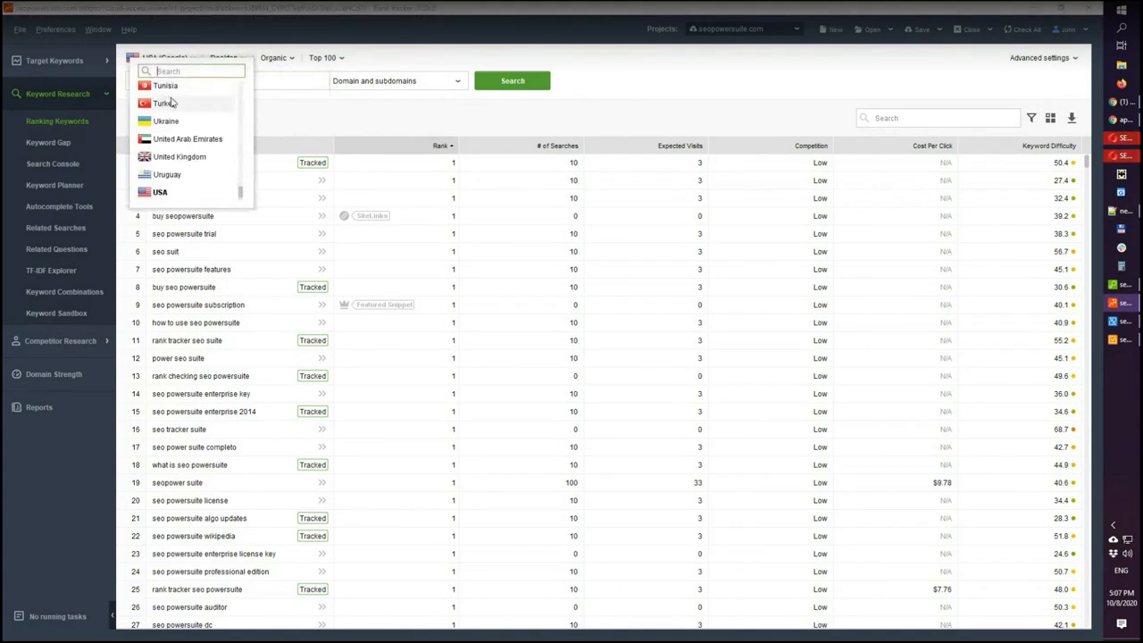
{"action": "scroll", "coordinate": [238, 184], "scroll_direction": "up", "scroll_amount": 8}
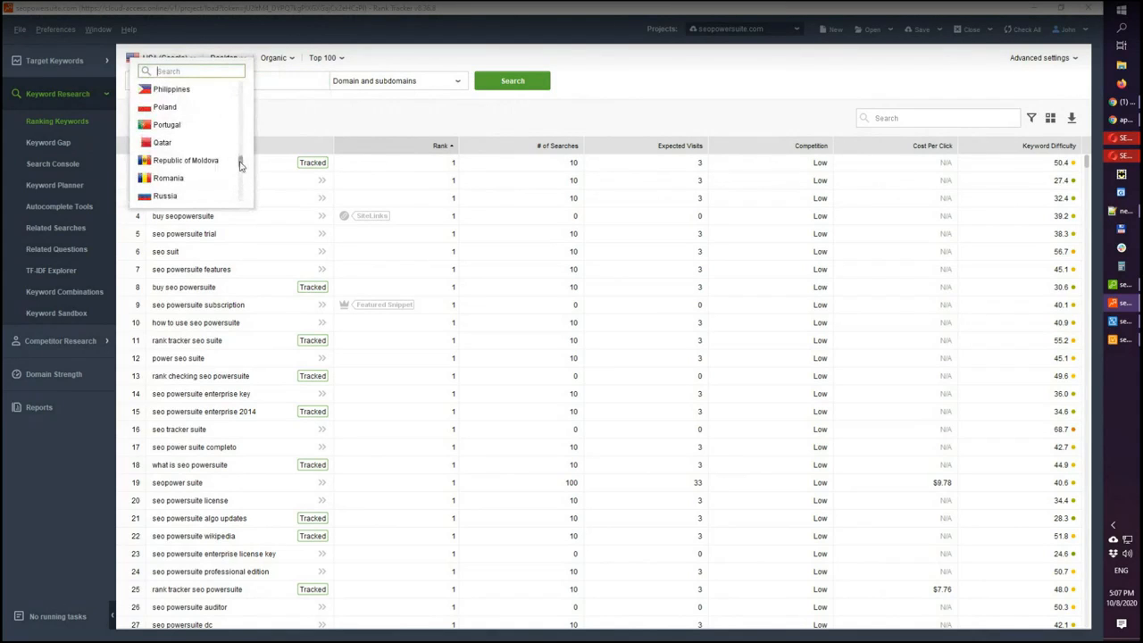
{"action": "left_click_drag", "start_coordinate": [240, 159], "coordinate": [240, 127]}
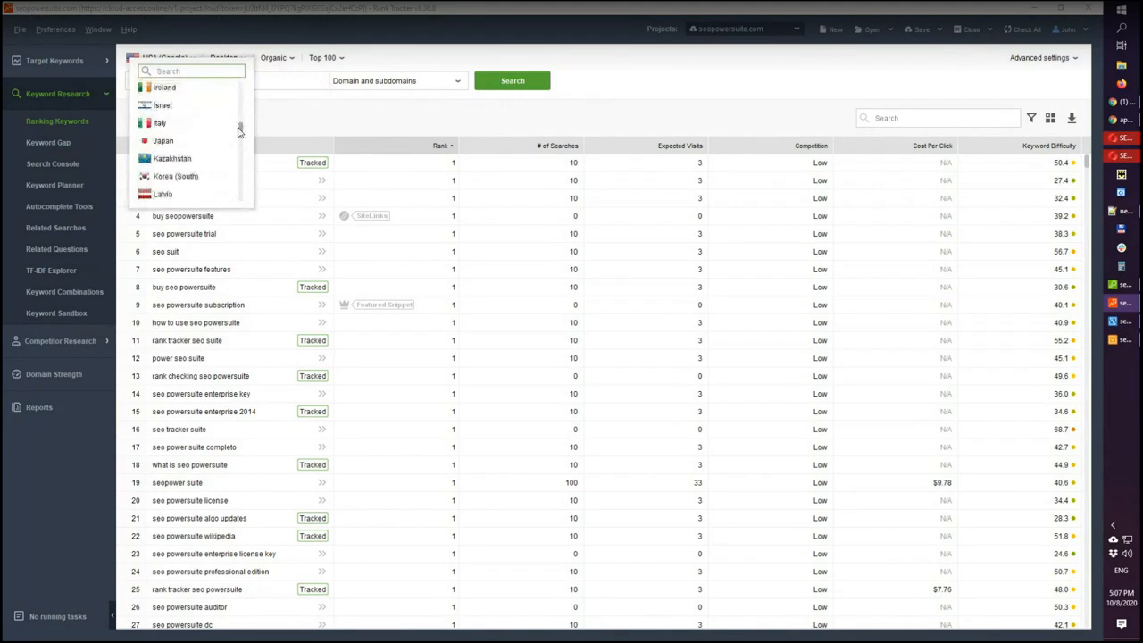
{"action": "left_click", "coordinate": [371, 59]}
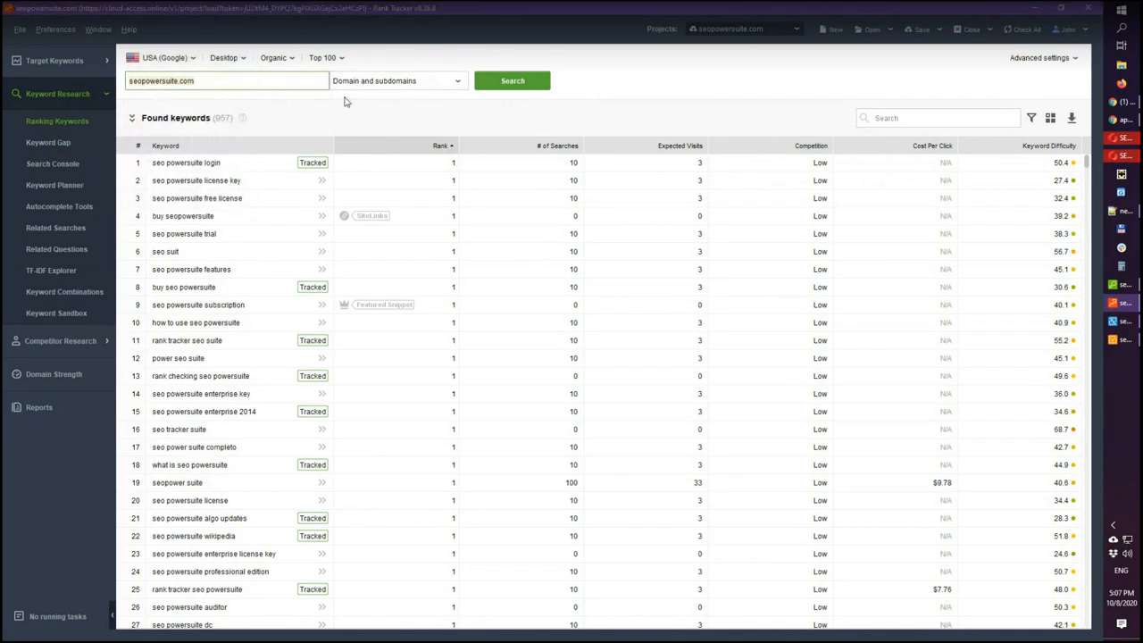
Step: Open Keyword Gap and examine the keywords found by comparing seopowersuite.com with awario.com and link-assistant.com
{"action": "left_click", "coordinate": [55, 143]}
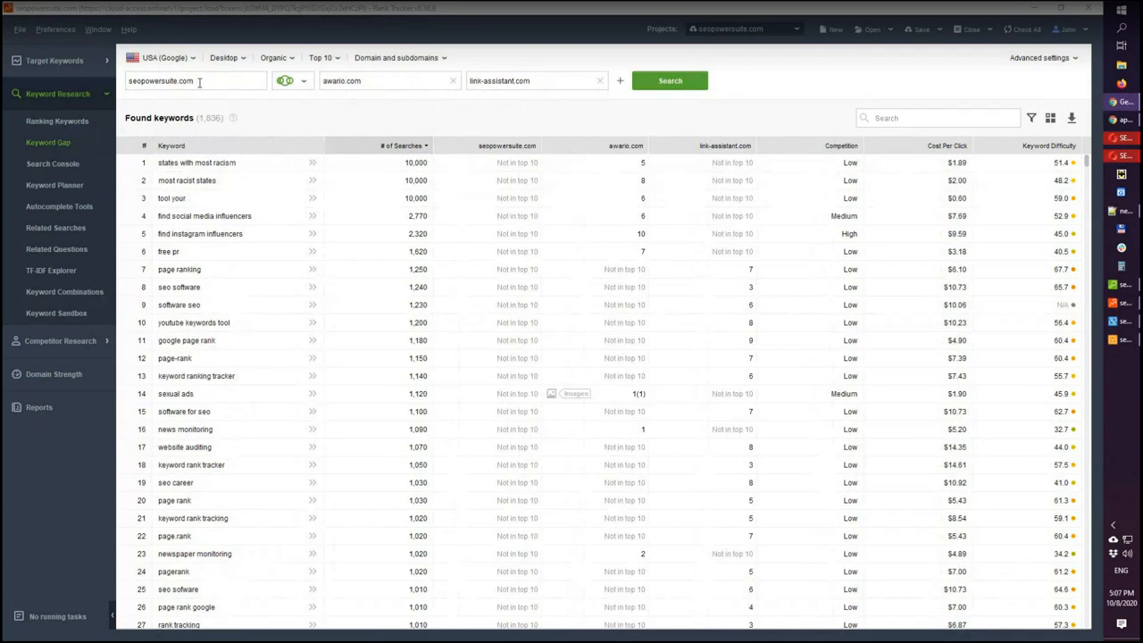
{"action": "left_click_drag", "start_coordinate": [199, 82], "coordinate": [126, 82]}
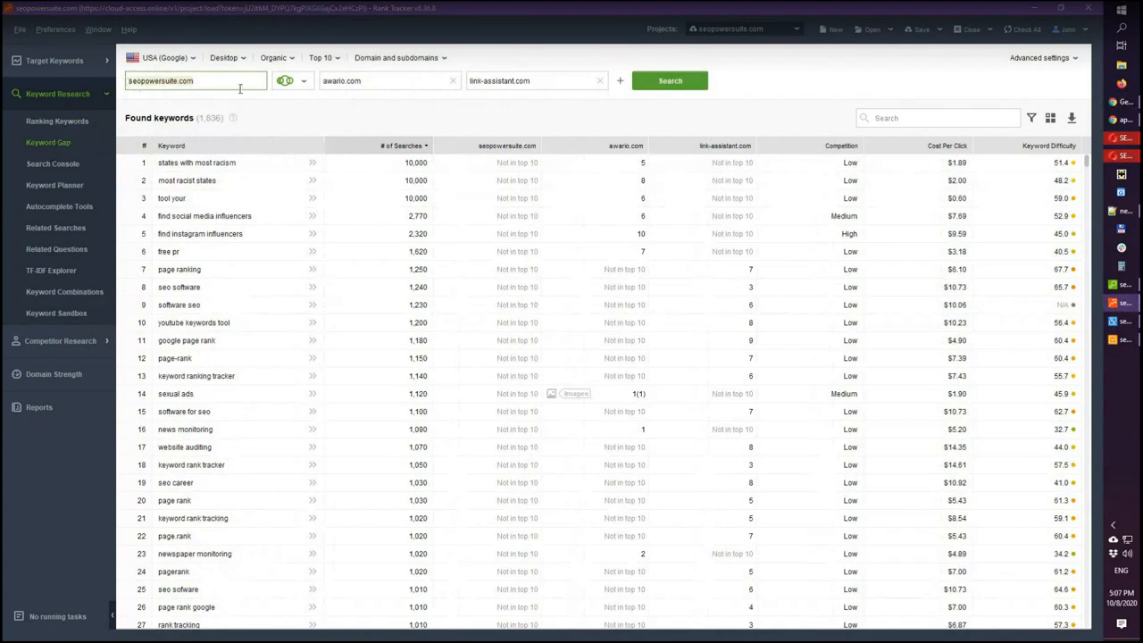
{"action": "left_click", "coordinate": [377, 78]}
{"action": "left_click_drag", "start_coordinate": [377, 78], "coordinate": [321, 80]}
{"action": "left_click_drag", "start_coordinate": [528, 82], "coordinate": [468, 81]}
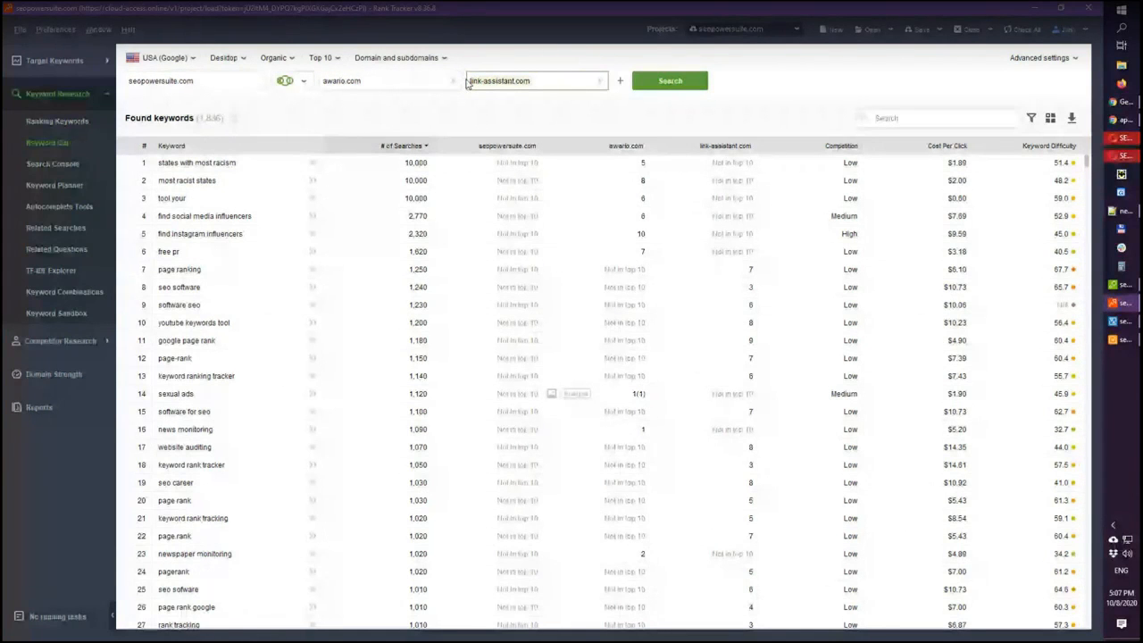
{"action": "scroll", "coordinate": [273, 337], "scroll_direction": "down", "scroll_amount": 1}
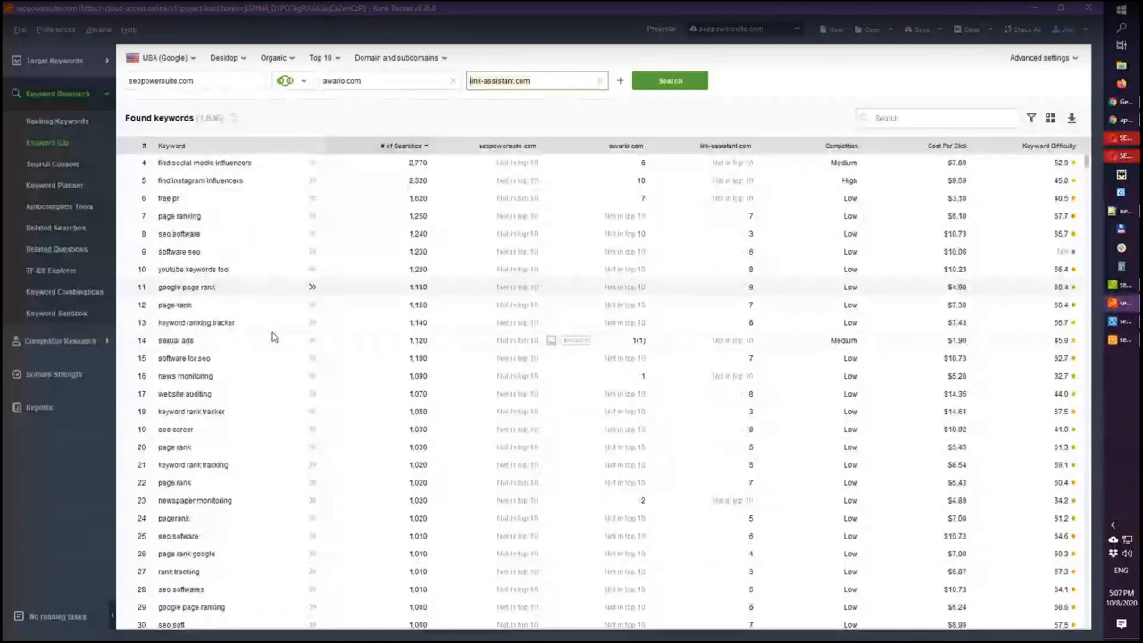
{"action": "scroll", "coordinate": [273, 337], "scroll_direction": "down", "scroll_amount": 2}
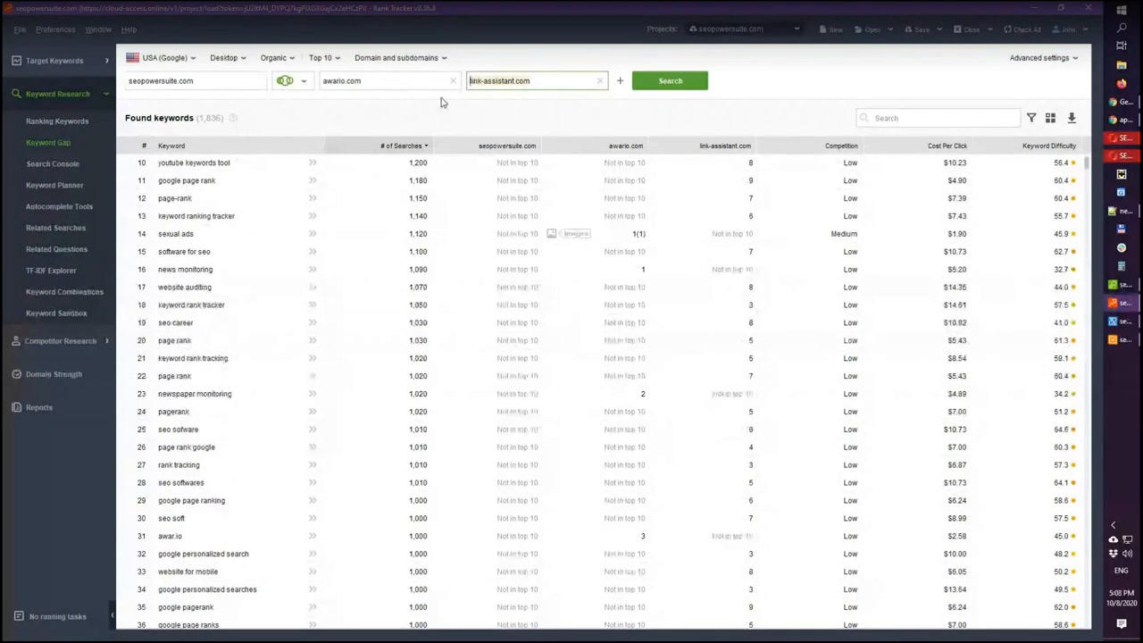
{"action": "left_click", "coordinate": [165, 80]}
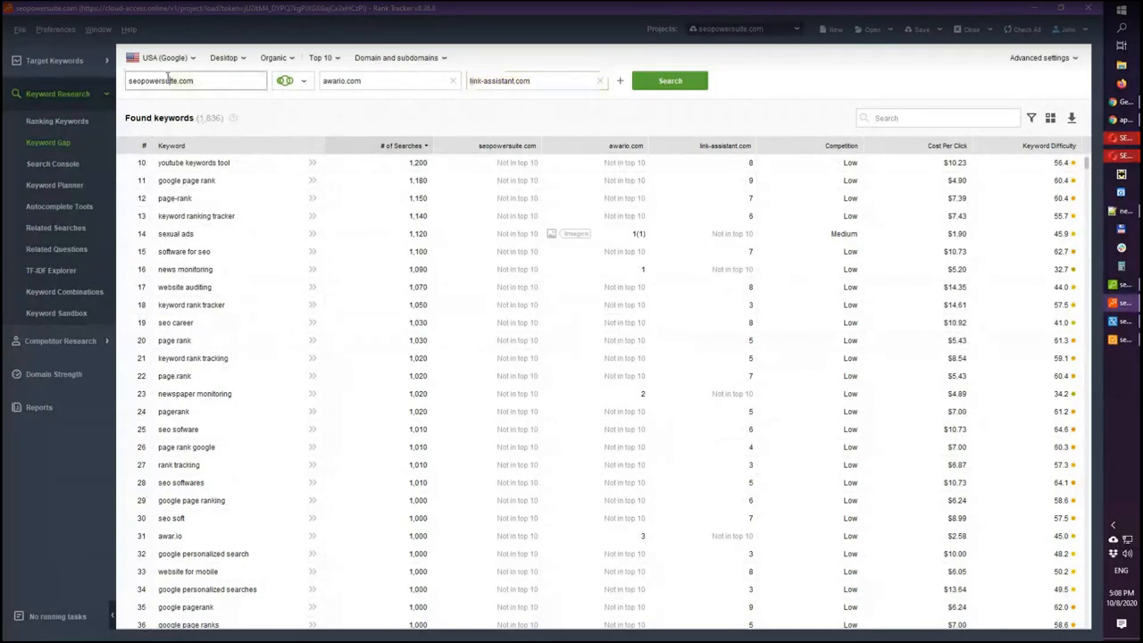
{"action": "left_click_drag", "start_coordinate": [165, 80], "coordinate": [137, 78]}
Step: Collapse the Keyword Research section and open Domain Competitors under Competitor Research
{"action": "left_click", "coordinate": [78, 94]}
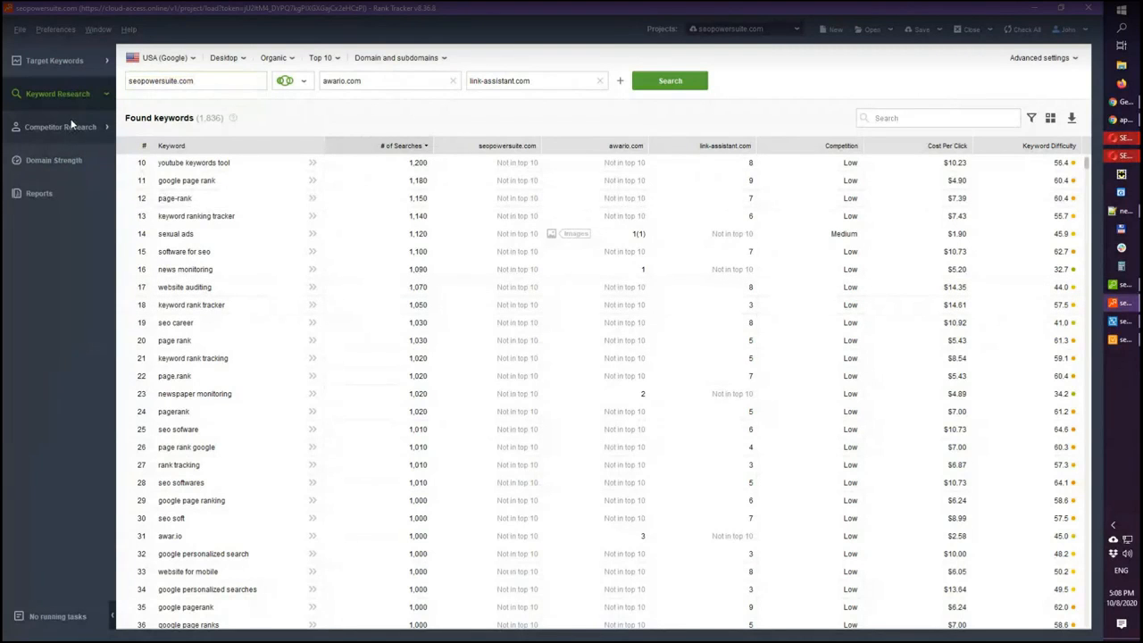
{"action": "left_click", "coordinate": [71, 126]}
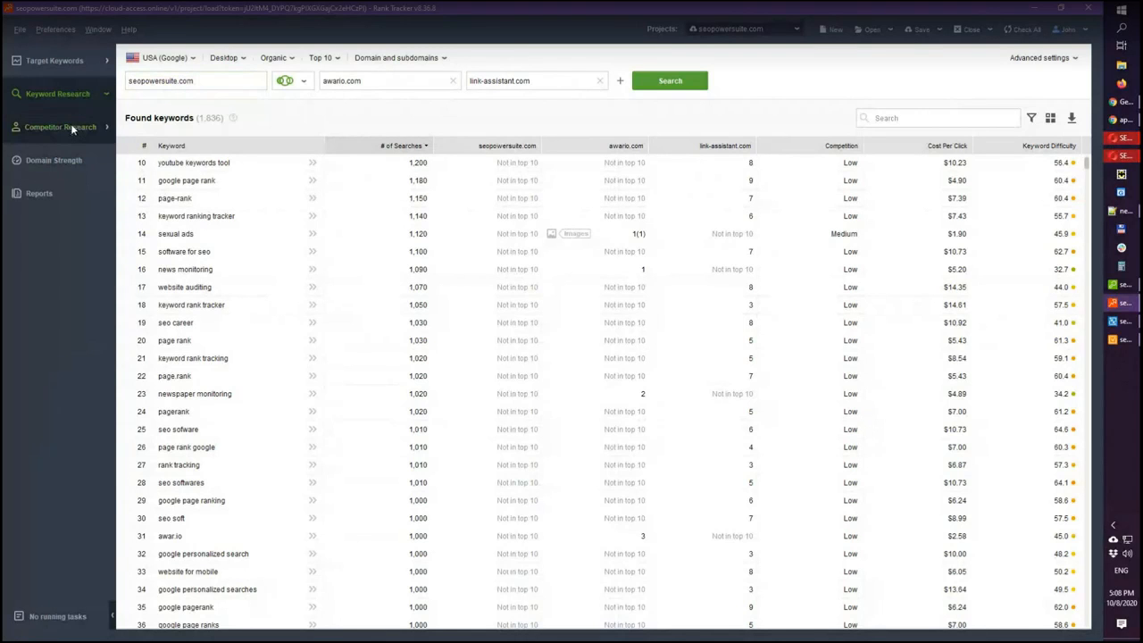
{"action": "left_click", "coordinate": [70, 154]}
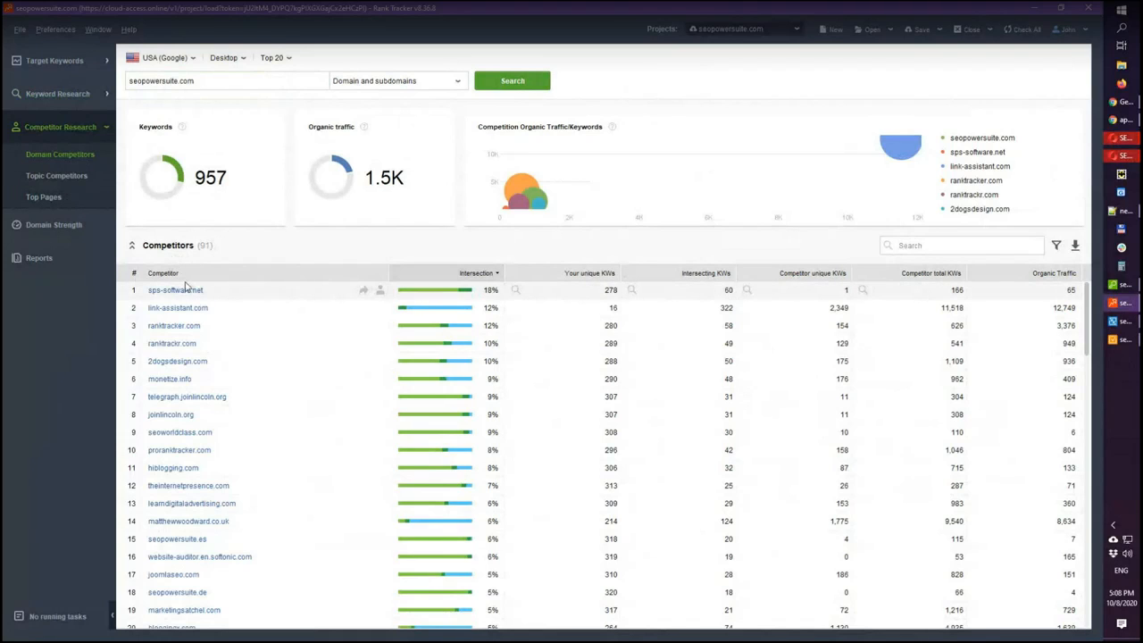
Step: Examine the keyword intersection breakdown and competitor list for seopowersuite.com, and open Topic Competitors
{"action": "left_click", "coordinate": [190, 79]}
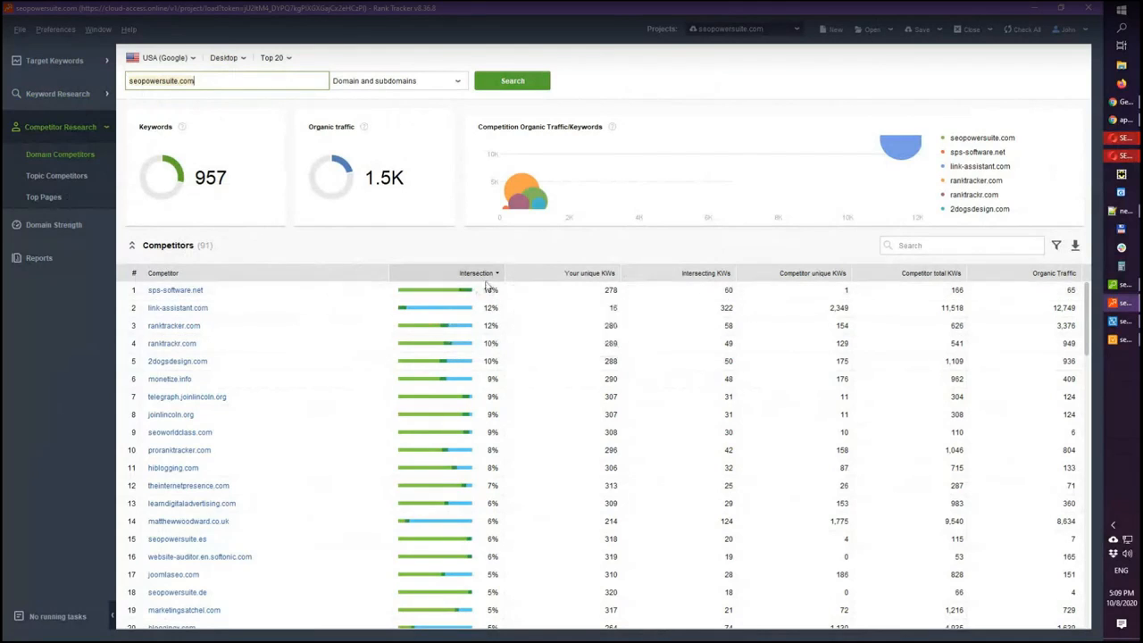
{"action": "mouse_move", "coordinate": [496, 302]}
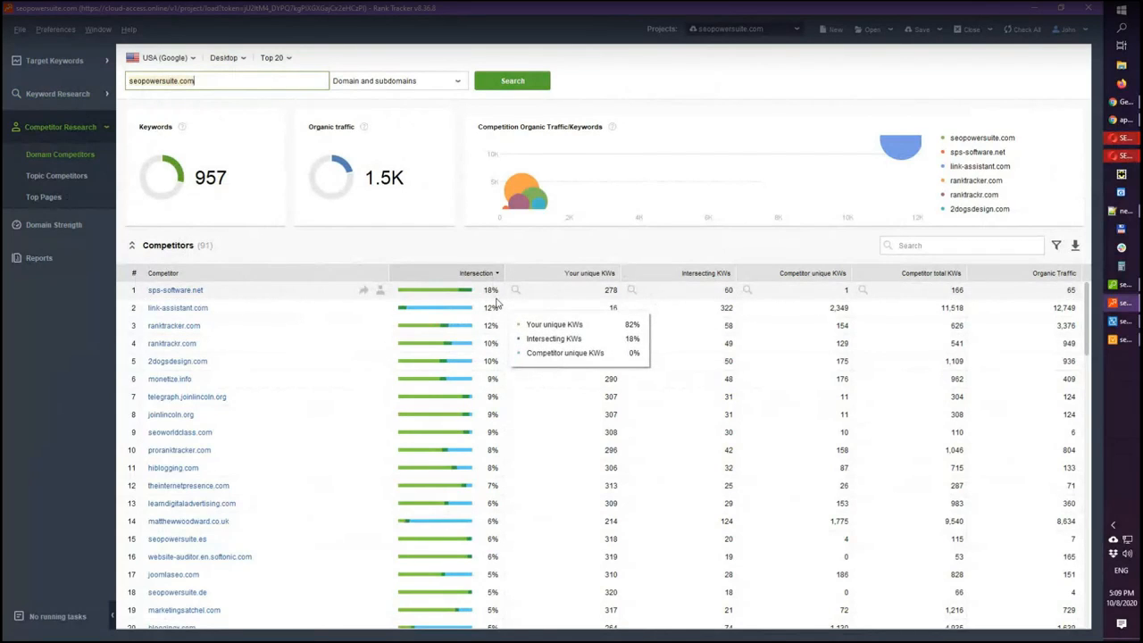
{"action": "mouse_move", "coordinate": [468, 315]}
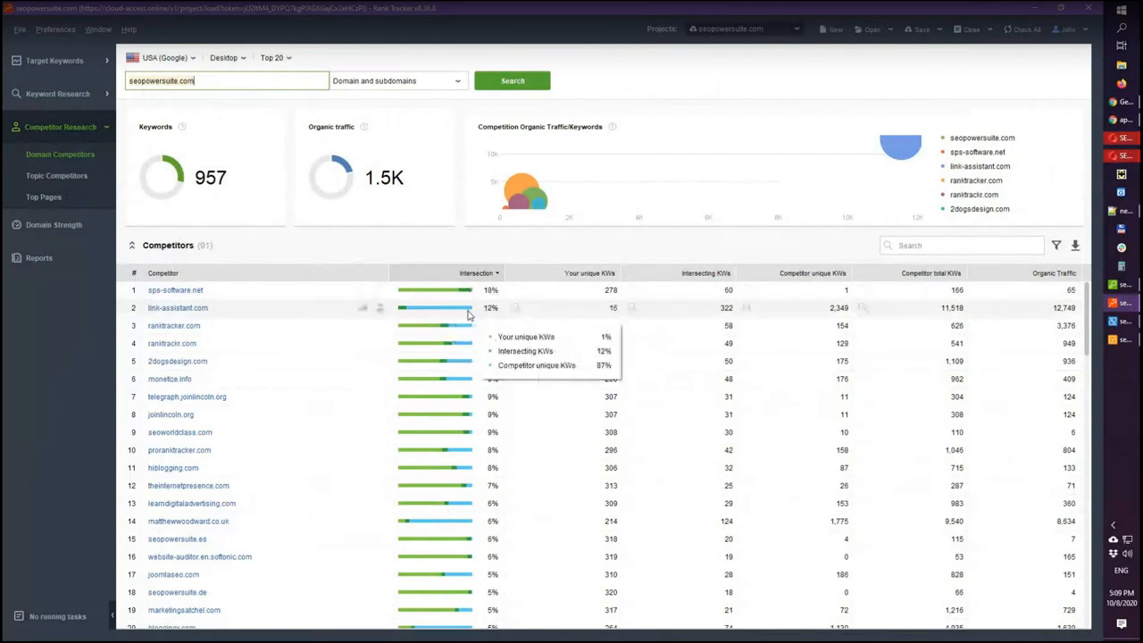
{"action": "scroll", "coordinate": [468, 314], "scroll_direction": "down", "scroll_amount": 3}
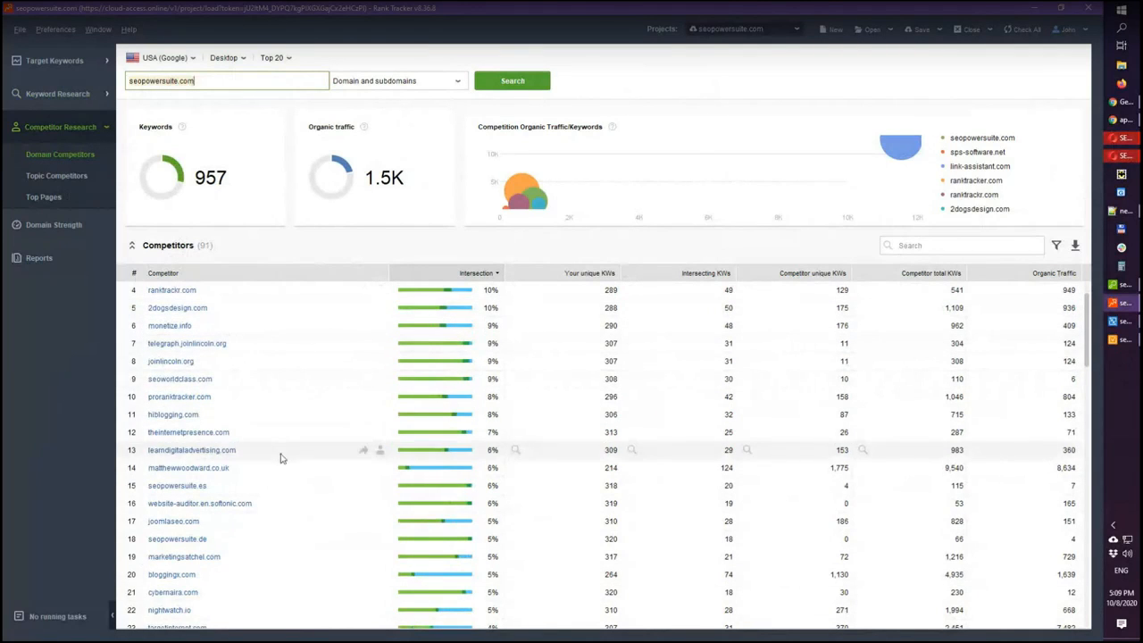
{"action": "scroll", "coordinate": [456, 451], "scroll_direction": "up", "scroll_amount": 3}
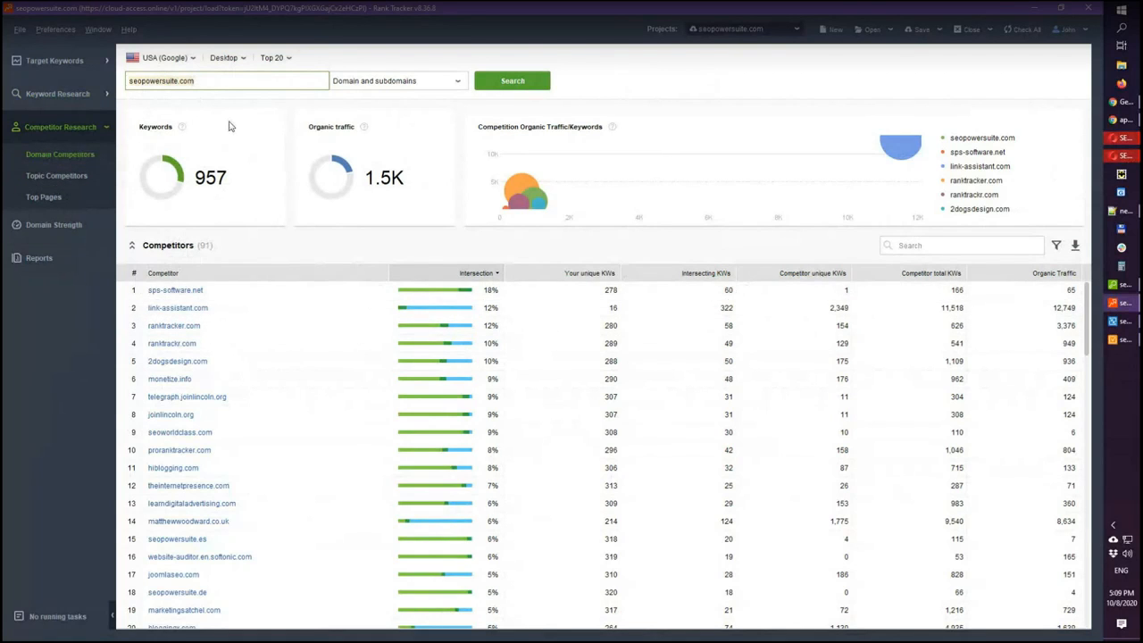
{"action": "left_click", "coordinate": [33, 179]}
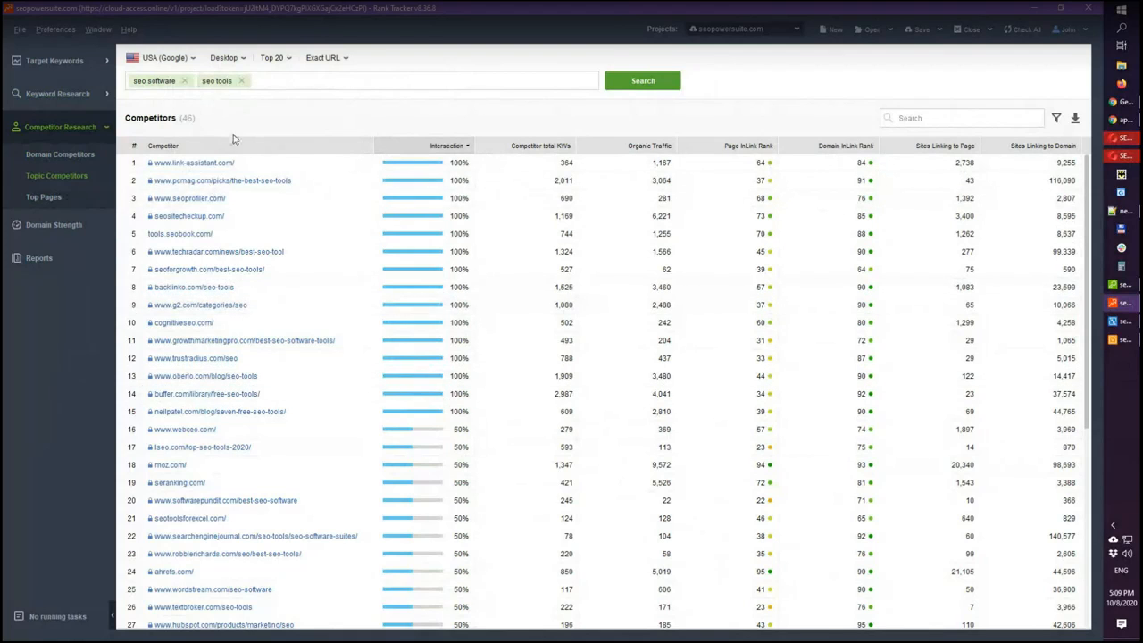
Step: Open Top Pages, look through awario.com's pages and narrow the Page column to widen the Top Keyword columns
{"action": "left_click", "coordinate": [72, 210]}
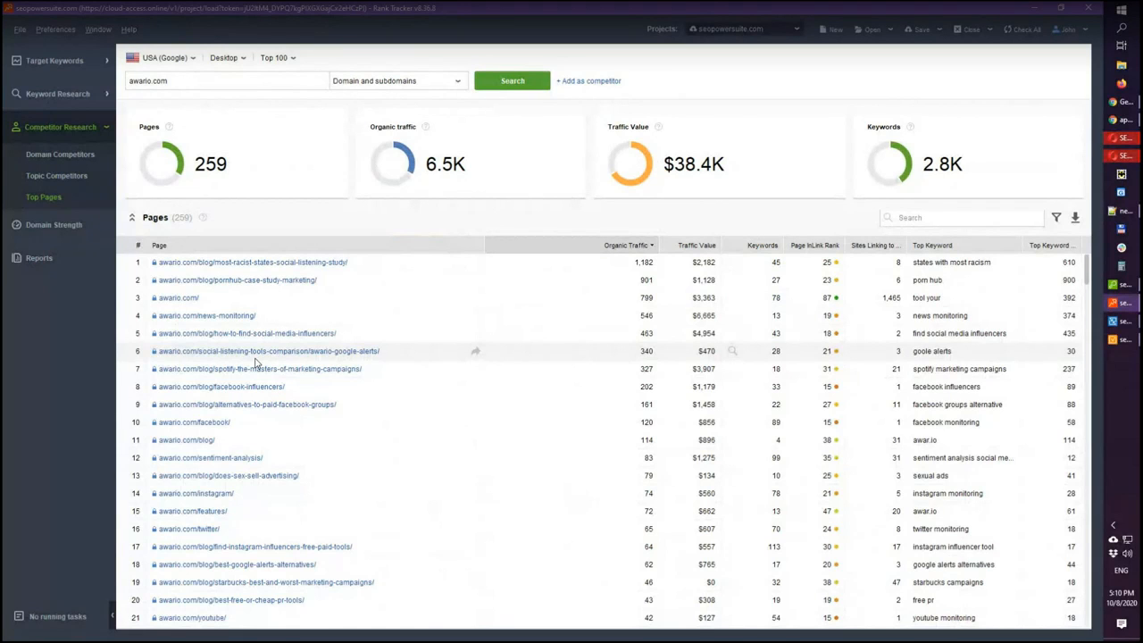
{"action": "left_click", "coordinate": [164, 80]}
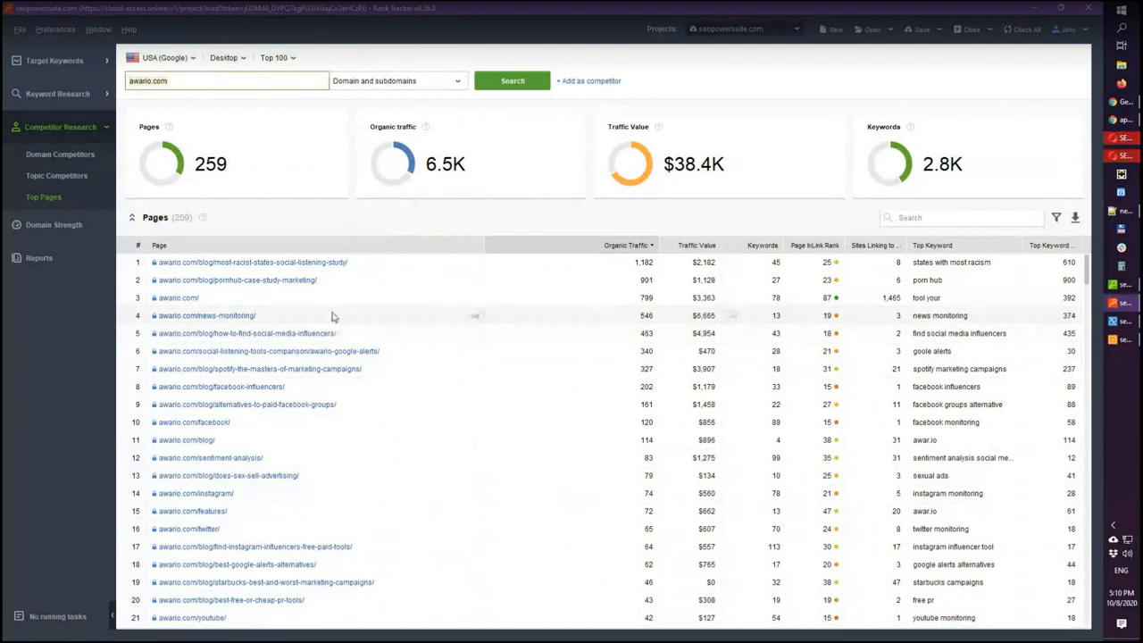
{"action": "scroll", "coordinate": [331, 317], "scroll_direction": "down", "scroll_amount": 4}
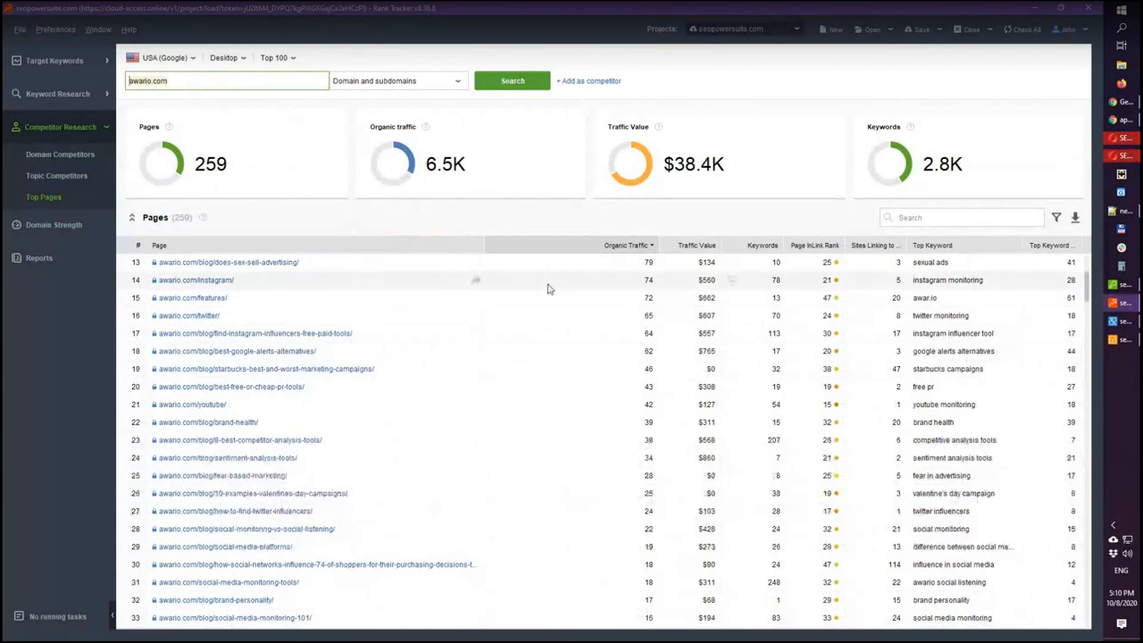
{"action": "scroll", "coordinate": [549, 289], "scroll_direction": "up", "scroll_amount": 2}
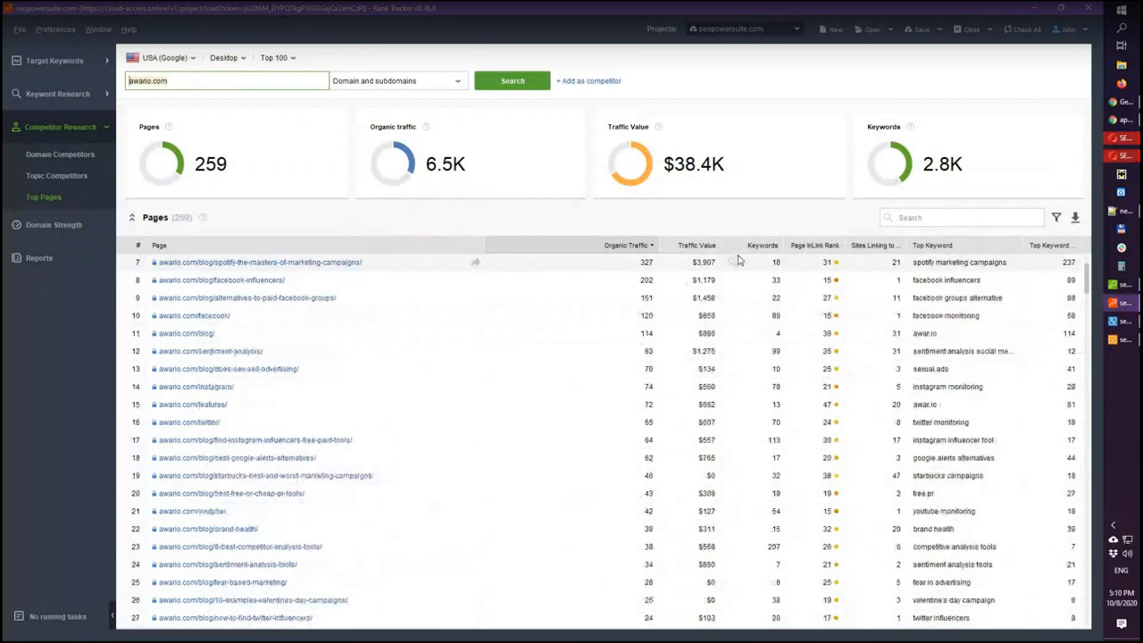
{"action": "left_click_drag", "start_coordinate": [487, 241], "coordinate": [431, 241]}
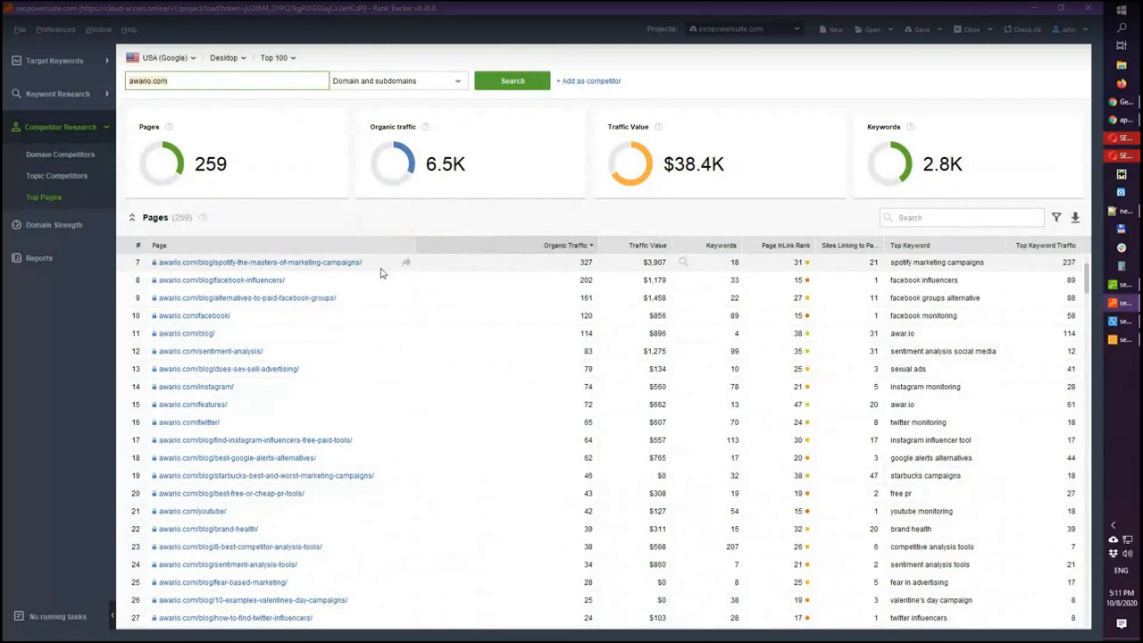
Step: Collapse Competitor Research and view Reports, briefly revisiting the Rank Tracking table before returning to the Keyword Rankings and Visibility report
{"action": "left_click", "coordinate": [67, 129]}
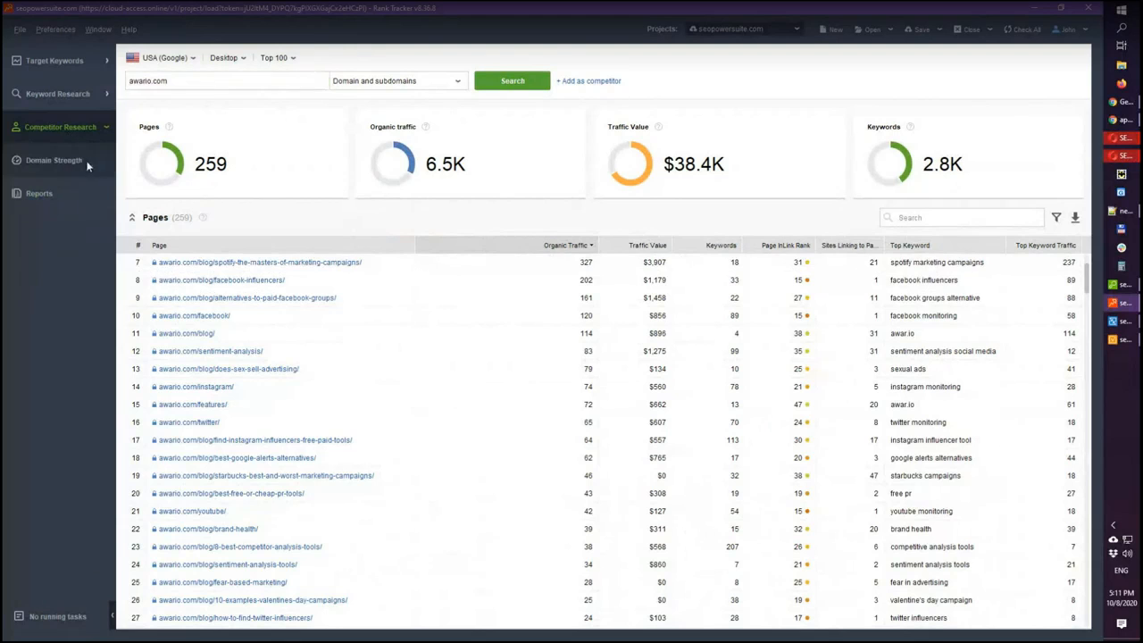
{"action": "left_click", "coordinate": [40, 193]}
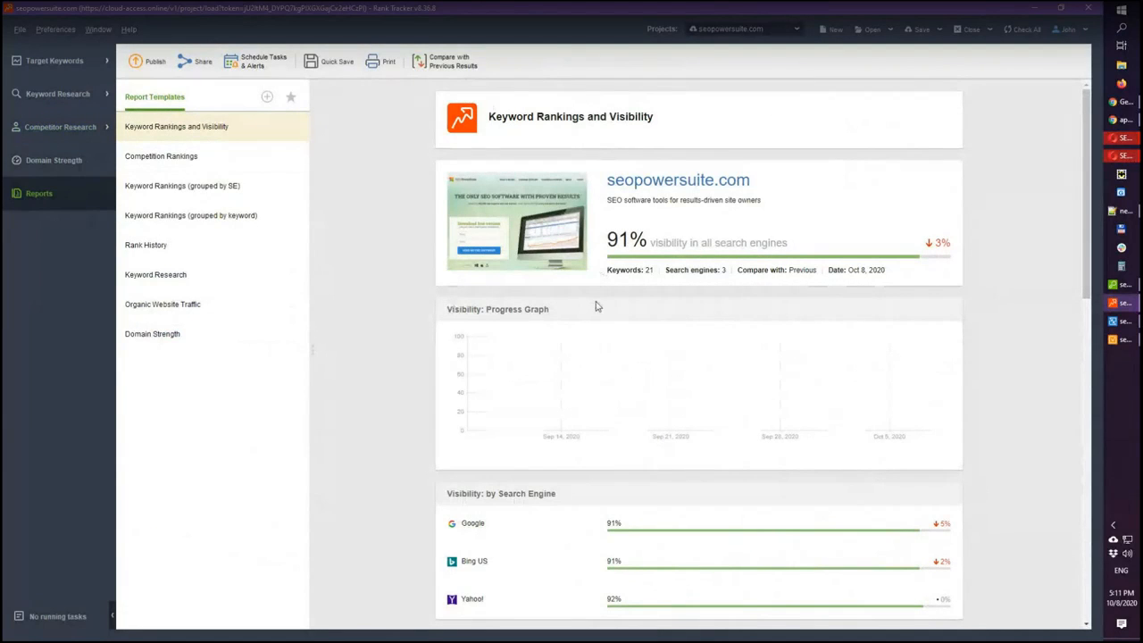
{"action": "left_click", "coordinate": [70, 60]}
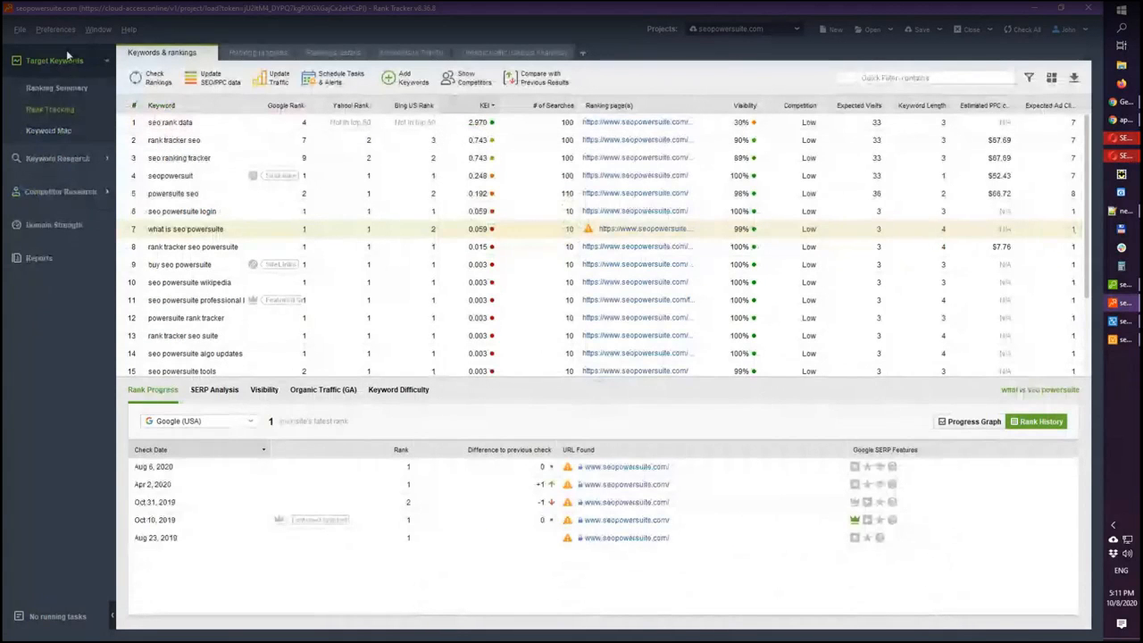
{"action": "left_click", "coordinate": [70, 257]}
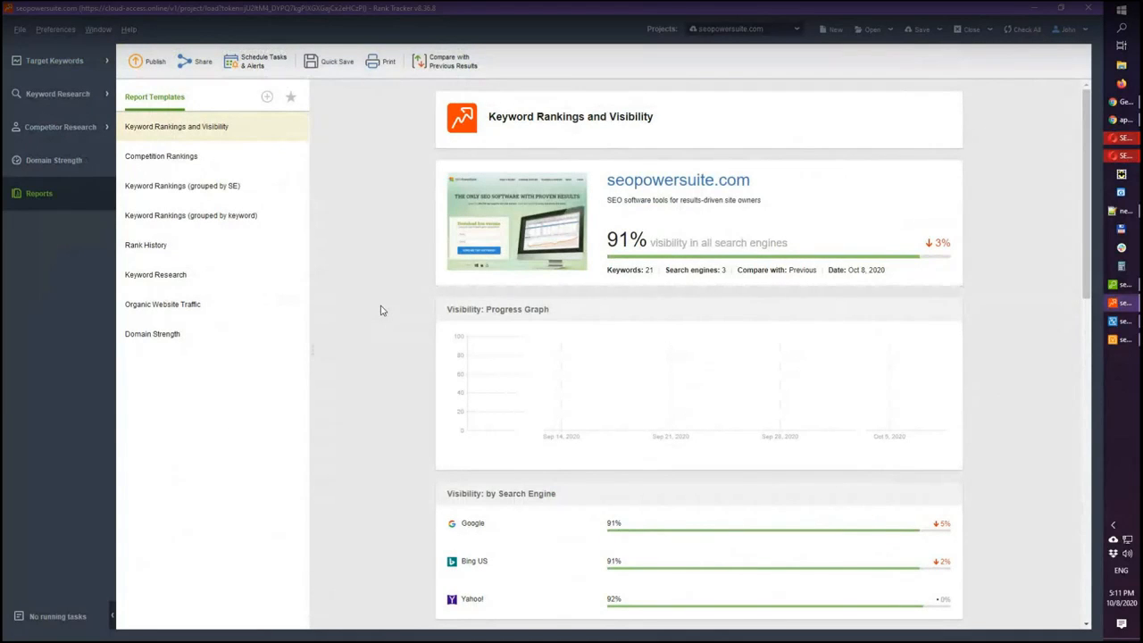
Step: Look through the Keyword Rankings and Visibility report's visibility, rankings summary and keyword movement sections
{"action": "scroll", "coordinate": [635, 353], "scroll_direction": "down", "scroll_amount": 1}
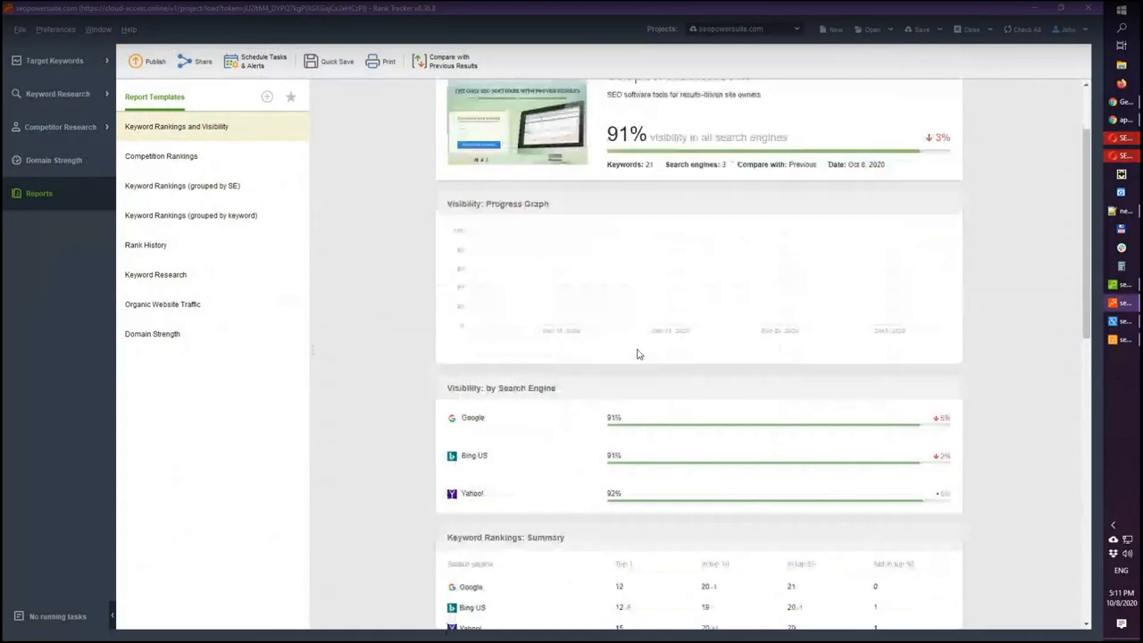
{"action": "scroll", "coordinate": [637, 354], "scroll_direction": "down", "scroll_amount": 3}
{"action": "scroll", "coordinate": [581, 332], "scroll_direction": "up", "scroll_amount": 1}
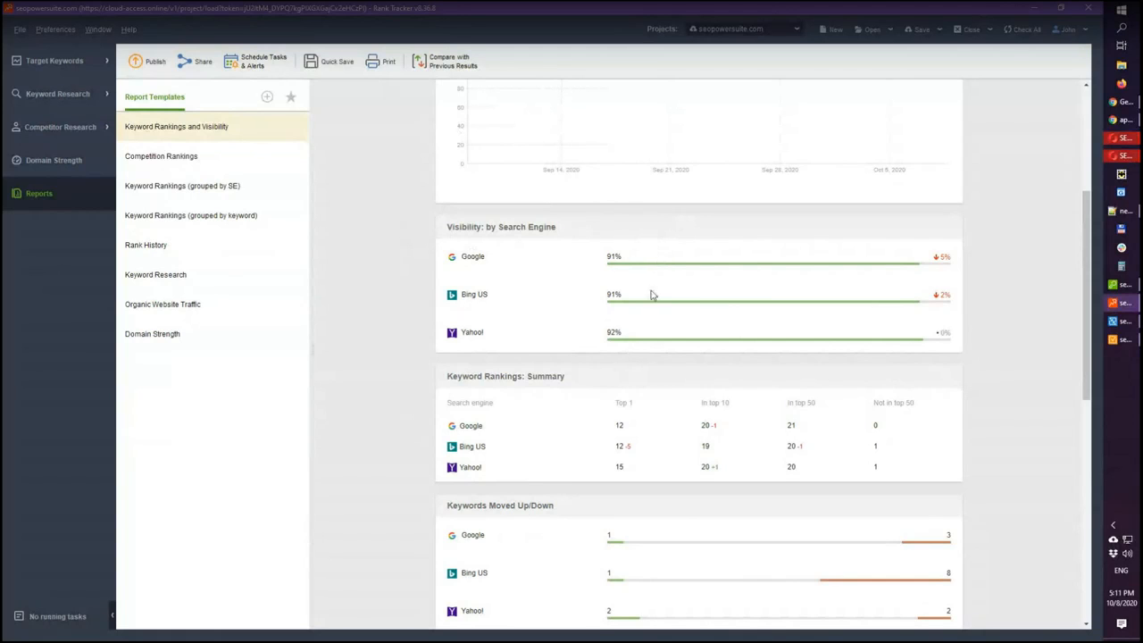
{"action": "scroll", "coordinate": [630, 312], "scroll_direction": "up", "scroll_amount": 5}
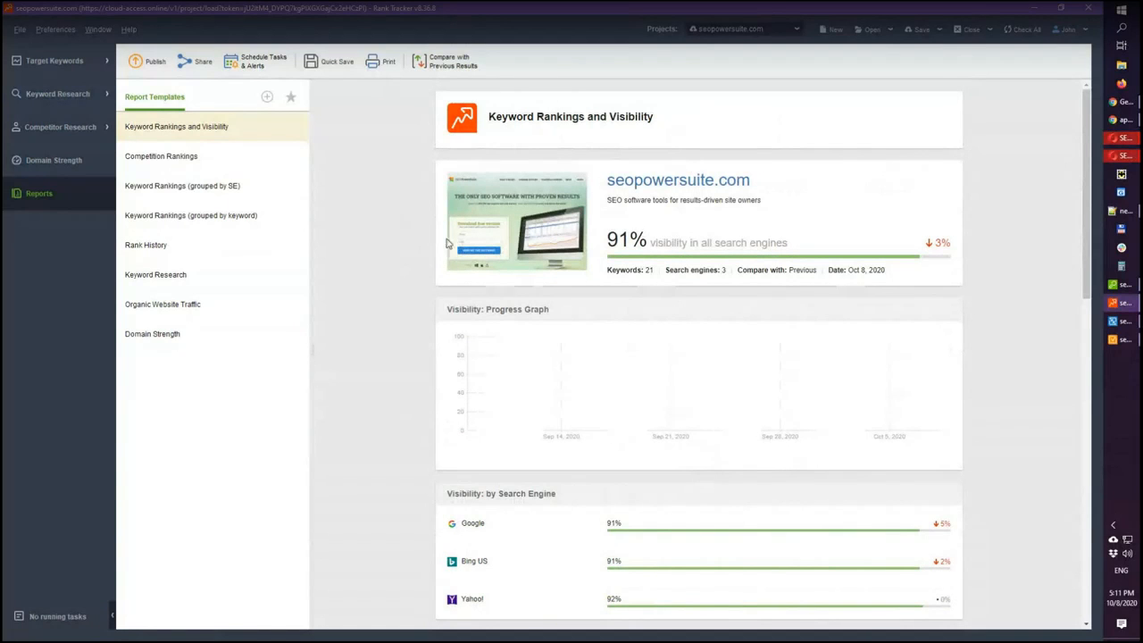
Step: View the Keyword Rankings (grouped by keyword) report, and look through the Competition Rankings report
{"action": "left_click", "coordinate": [195, 217]}
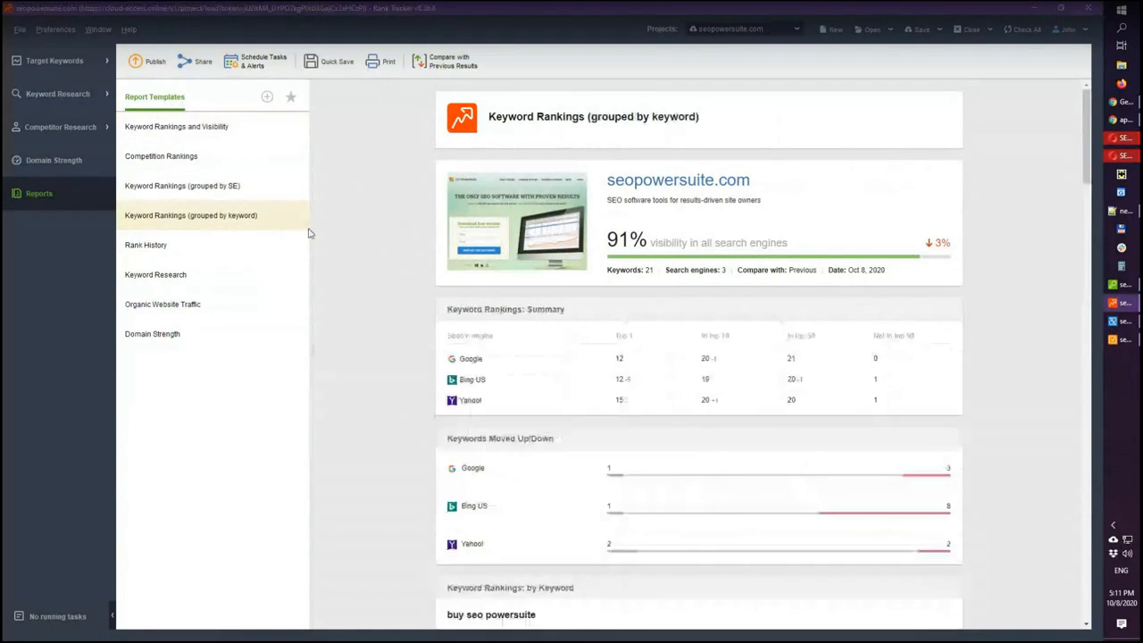
{"action": "left_click", "coordinate": [179, 166]}
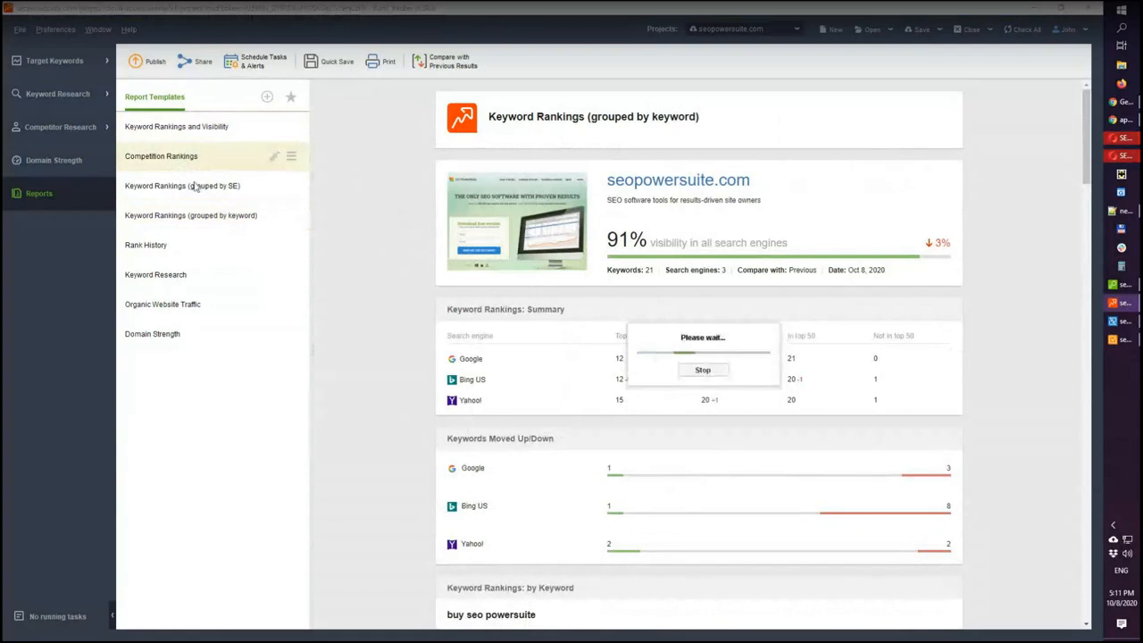
{"action": "scroll", "coordinate": [574, 243], "scroll_direction": "down", "scroll_amount": 3}
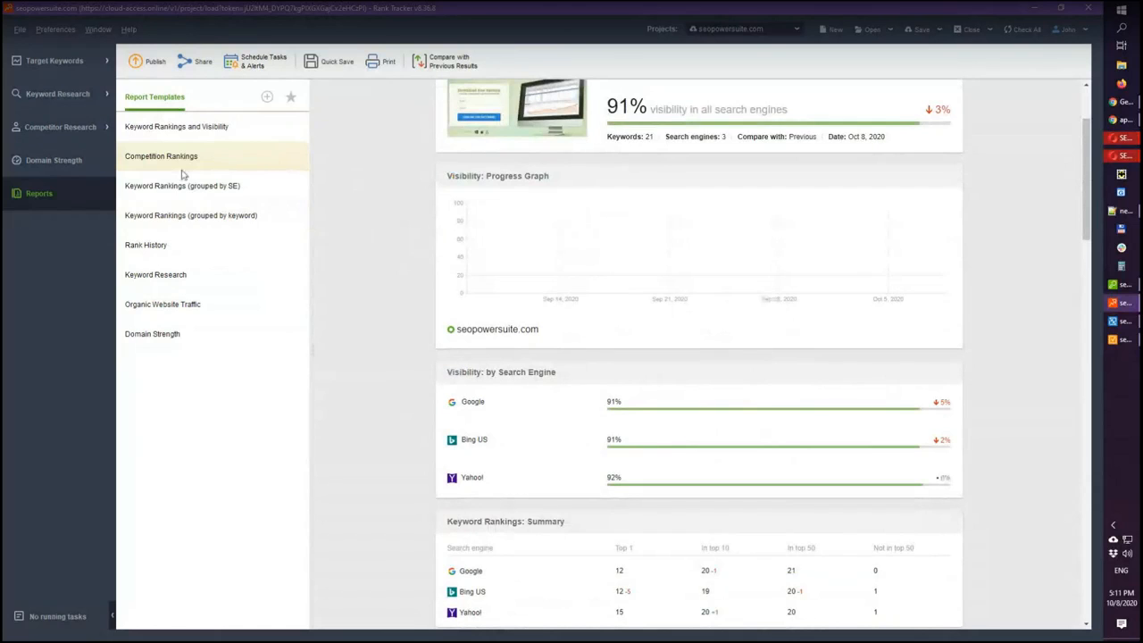
Step: Open the Competition Rankings template for editing, review its sample sections and save it without changes
{"action": "left_click", "coordinate": [276, 159]}
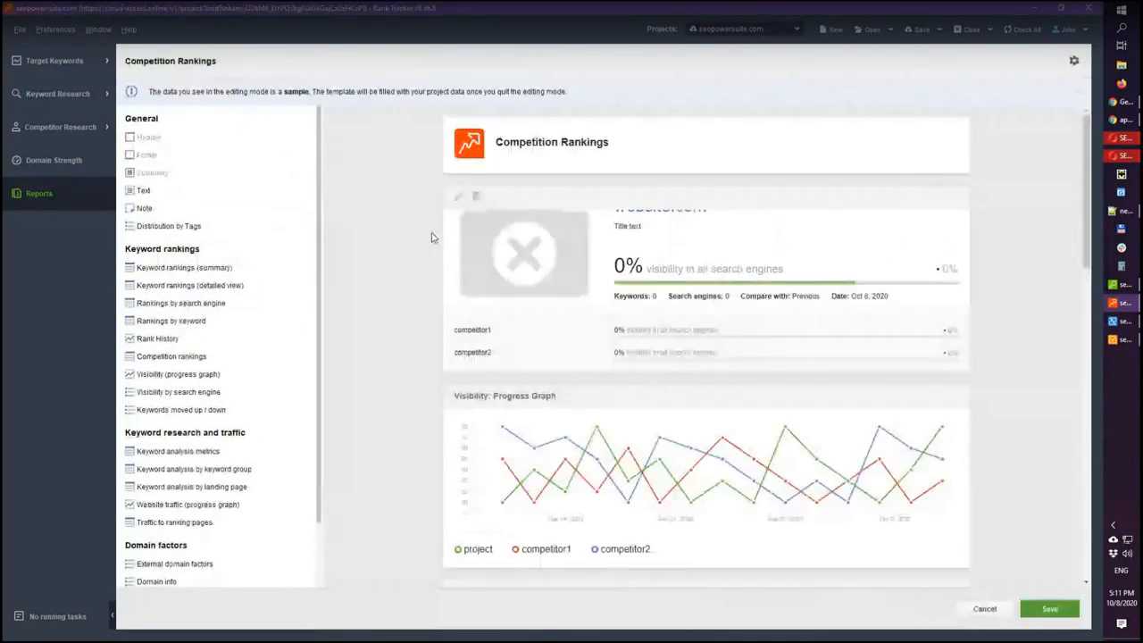
{"action": "scroll", "coordinate": [432, 237], "scroll_direction": "down", "scroll_amount": 3}
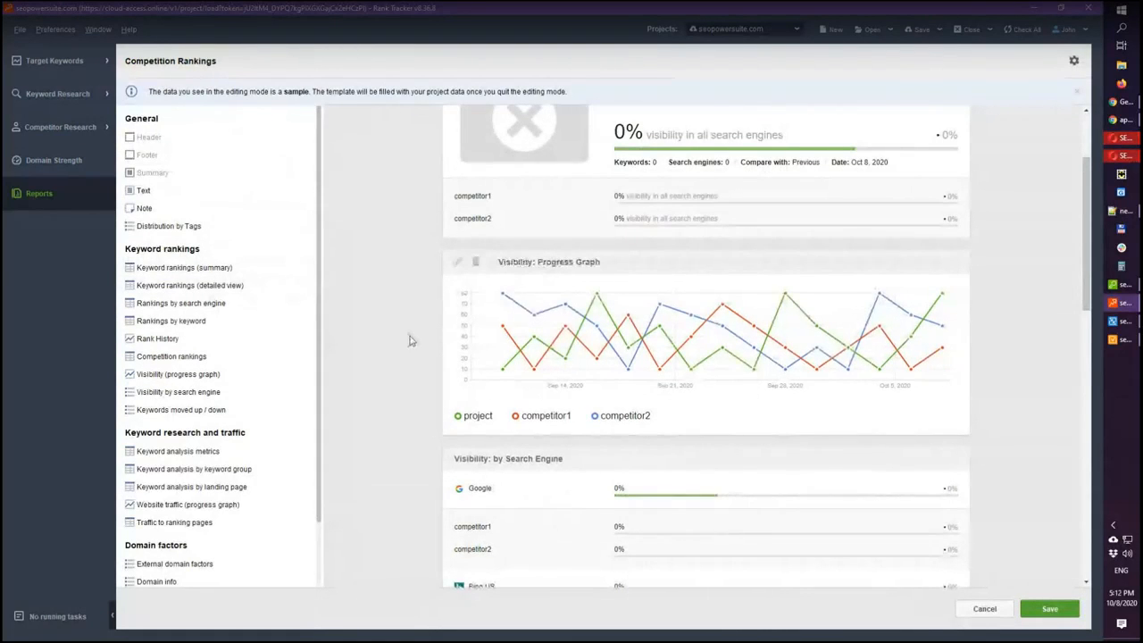
{"action": "scroll", "coordinate": [410, 340], "scroll_direction": "down", "scroll_amount": 2}
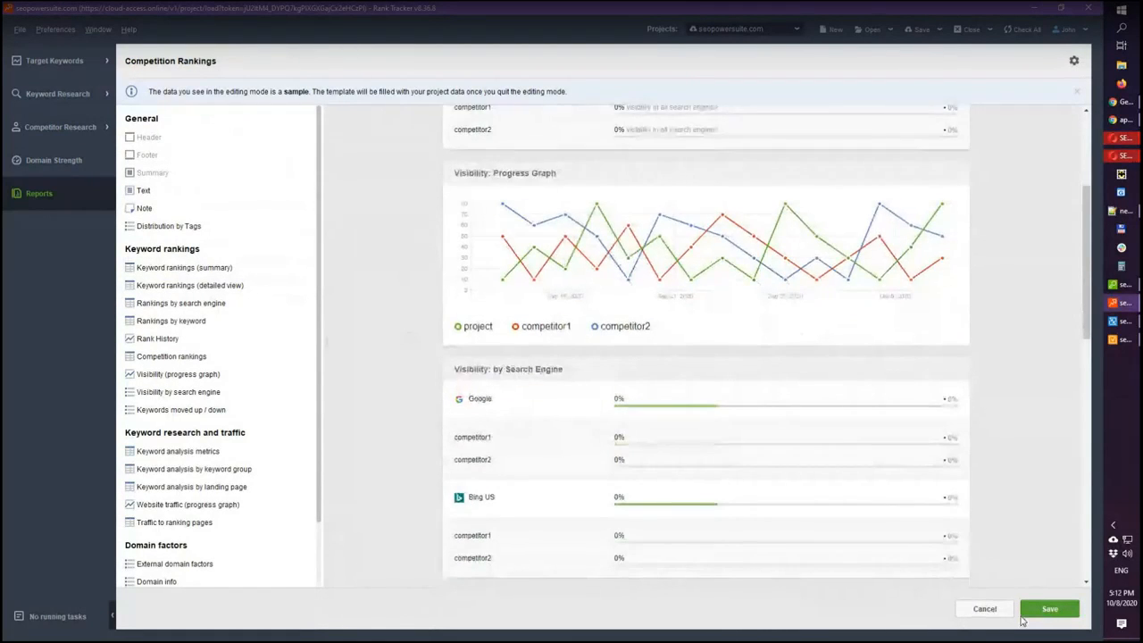
{"action": "left_click", "coordinate": [1025, 613]}
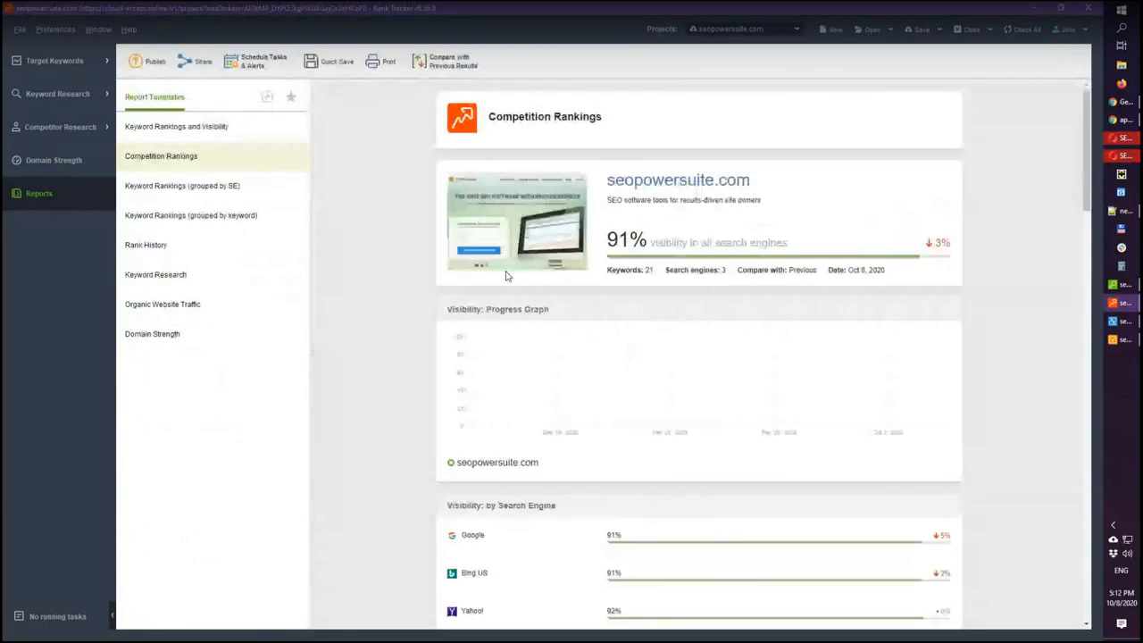
Step: Revisit the Rank Tracking table and the Keyword Gap results, and switch to WebSite Auditor
{"action": "left_click", "coordinate": [40, 63]}
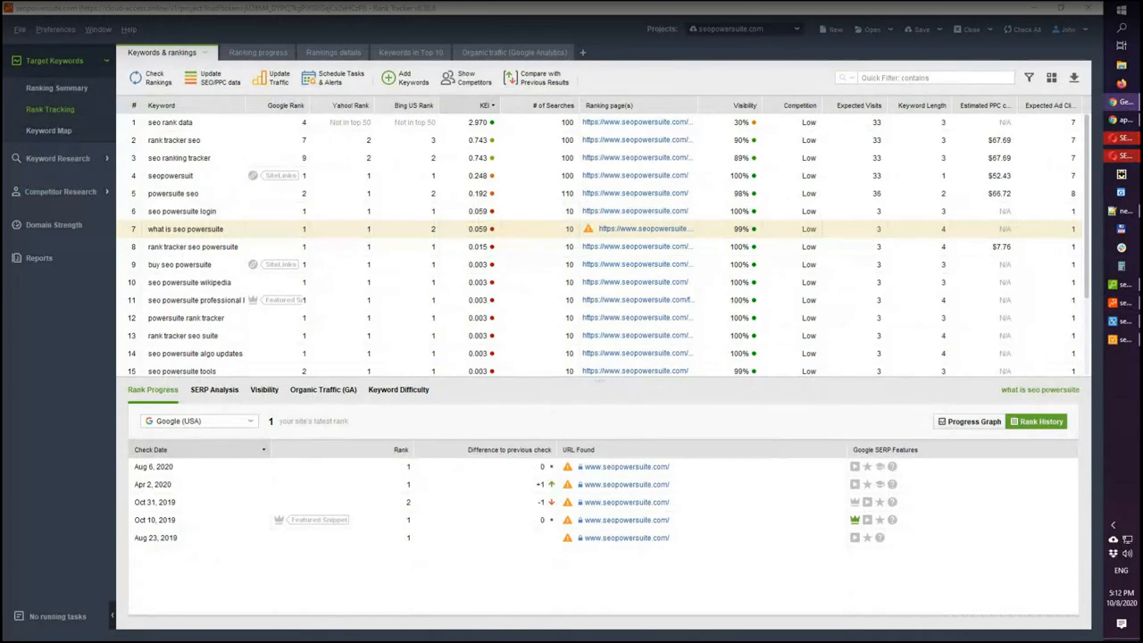
{"action": "left_click", "coordinate": [37, 157]}
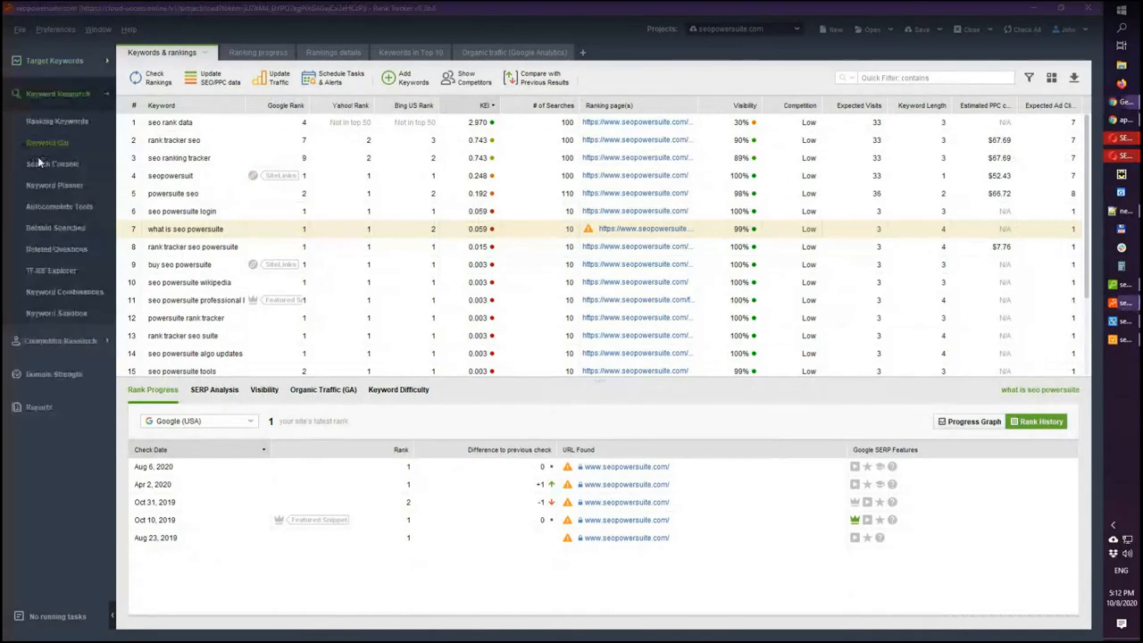
{"action": "left_click", "coordinate": [38, 154]}
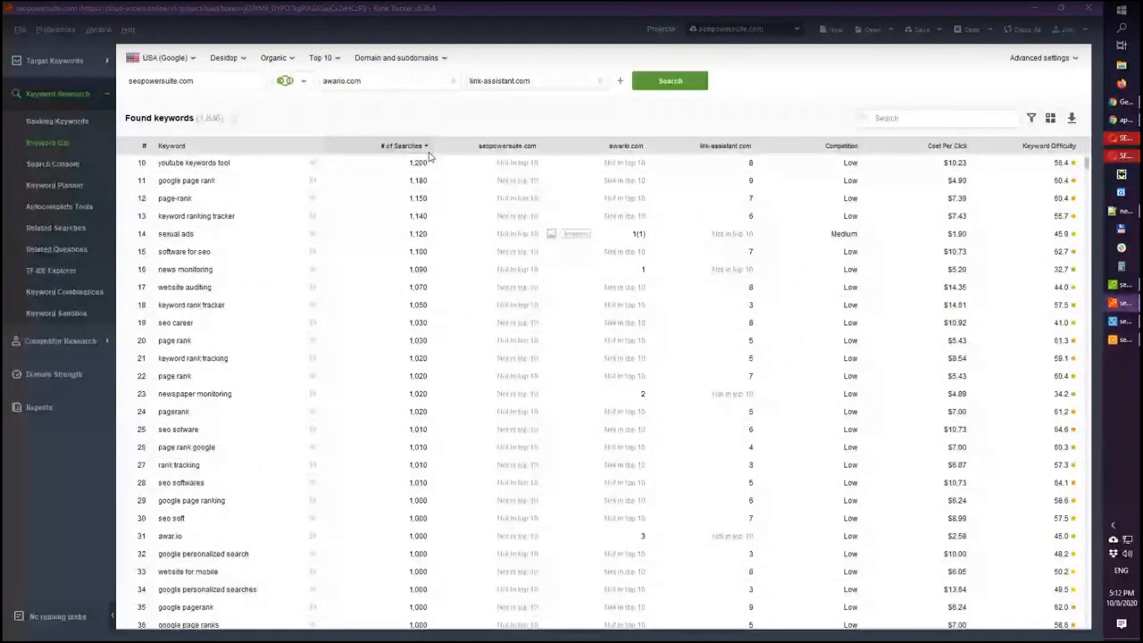
{"action": "mouse_move", "coordinate": [429, 156]}
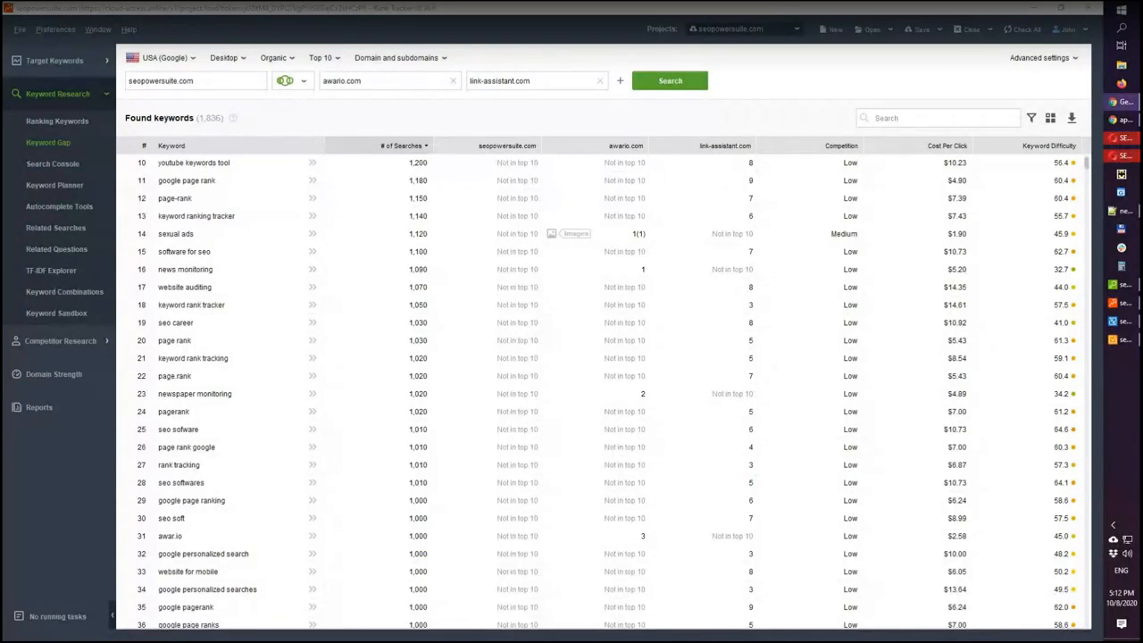
{"action": "left_click", "coordinate": [1114, 342]}
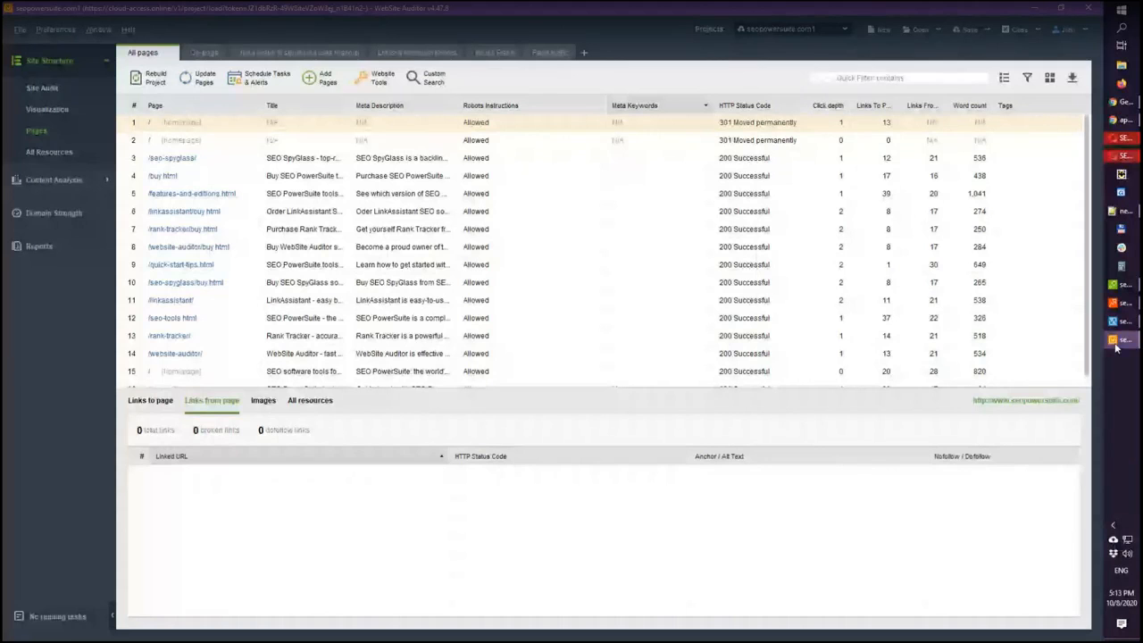
Step: Fill in a new website project for seopowersuite.com with expert options disabled, and cancel its creation
{"action": "left_click", "coordinate": [881, 31]}
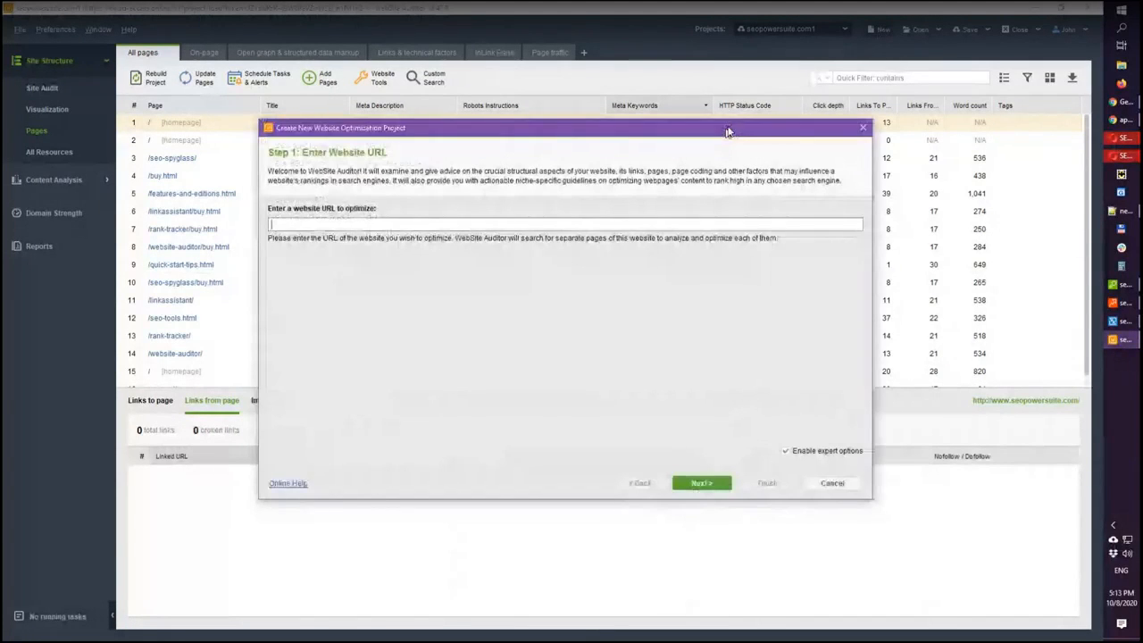
{"action": "left_click_drag", "start_coordinate": [727, 132], "coordinate": [752, 114]}
{"action": "left_click", "coordinate": [810, 433]}
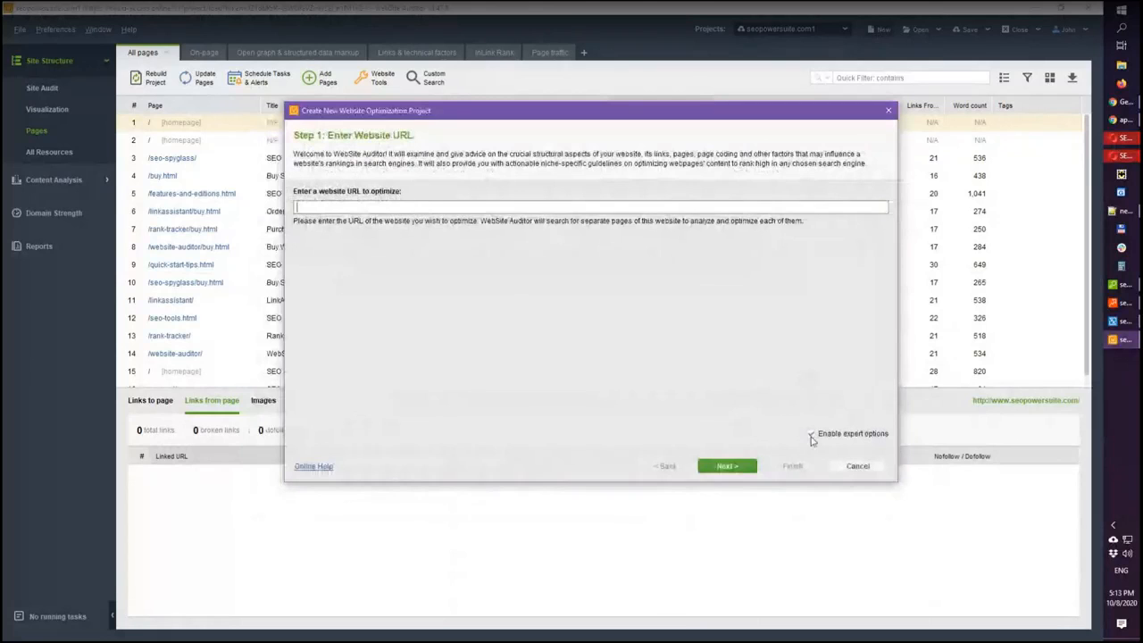
{"action": "left_click", "coordinate": [617, 210]}
{"action": "type", "text": "seop"}
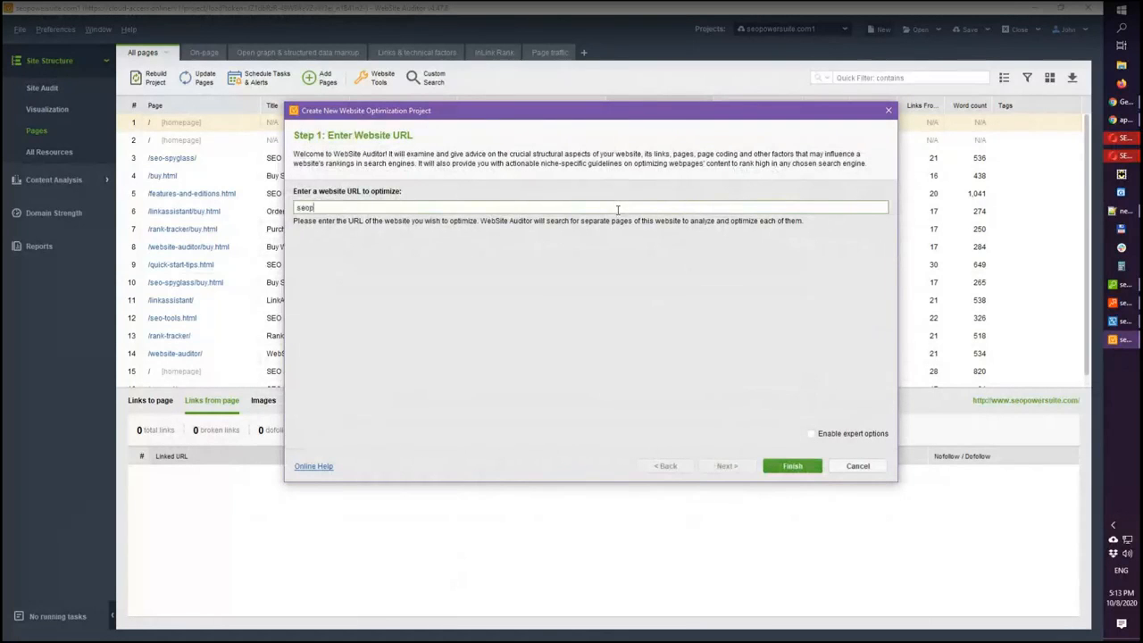
{"action": "type", "text": "owersuite.com"}
{"action": "left_click", "coordinate": [858, 466]}
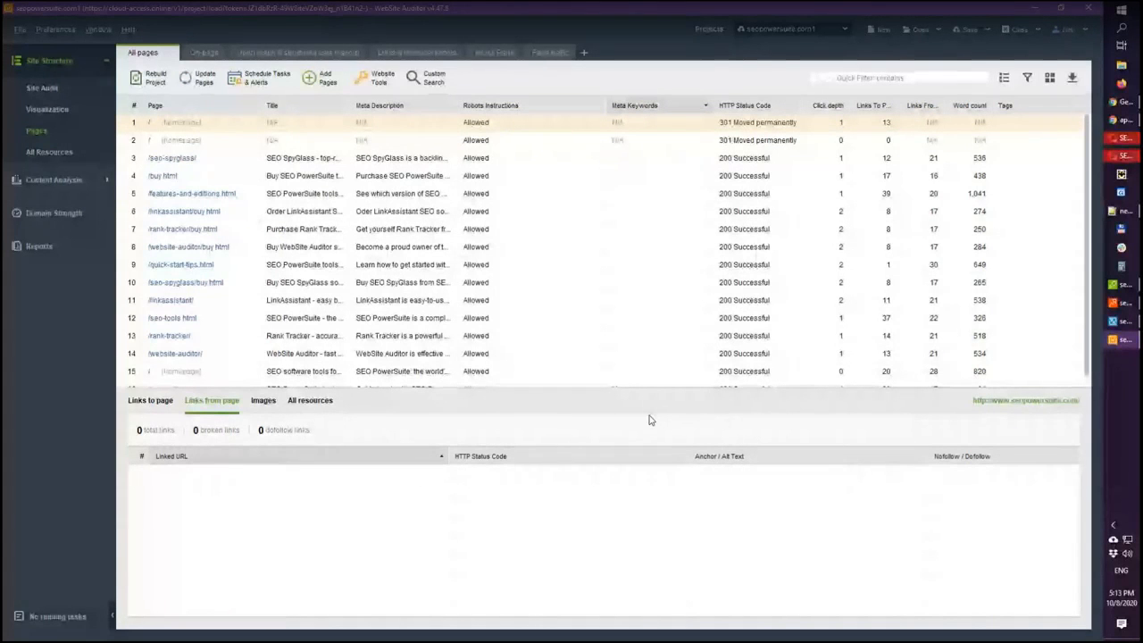
Step: Select the /seo-spyglass/ page and enlarge the pages table by shrinking the link details area
{"action": "left_click", "coordinate": [326, 164]}
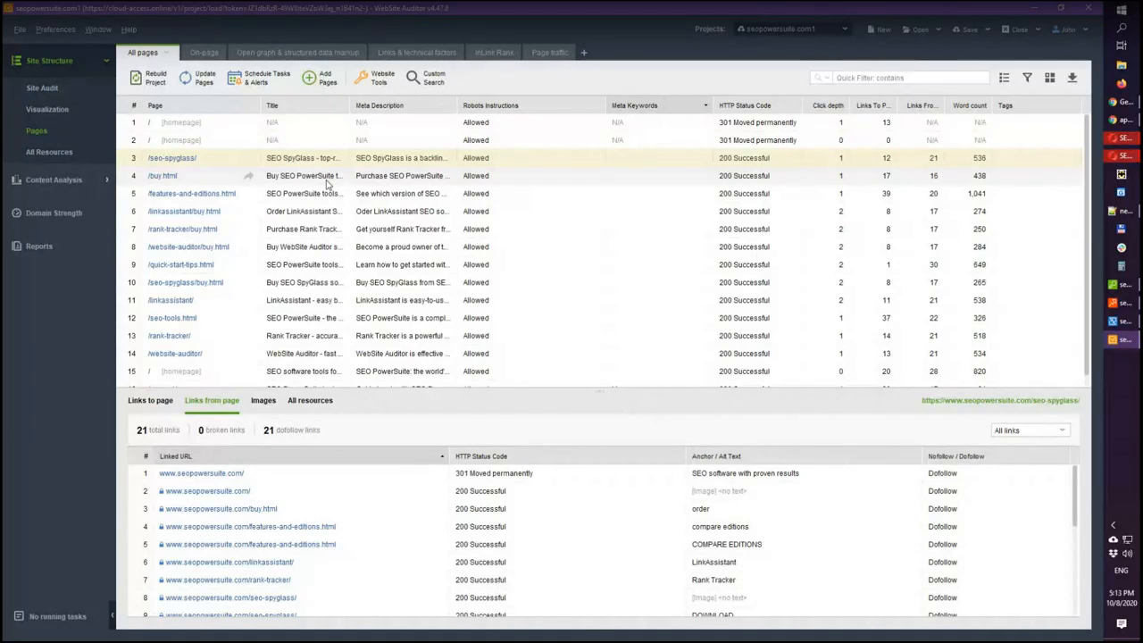
{"action": "left_click_drag", "start_coordinate": [600, 389], "coordinate": [597, 486]}
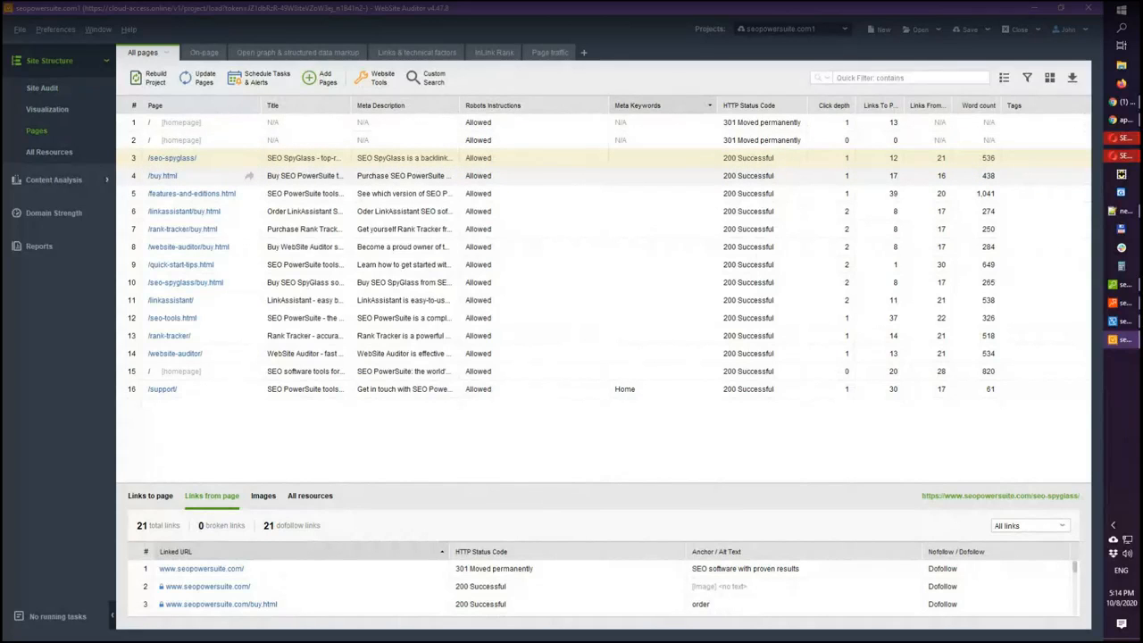
{"action": "key", "text": "alt+Tab"}
{"action": "key", "text": "alt+Tab"}
Step: Place the Meta Keywords column after HTTP Status Code, and add the Title Length, Multiple Title Tag and Meta Description Length columns
{"action": "left_click_drag", "start_coordinate": [713, 107], "coordinate": [796, 107]}
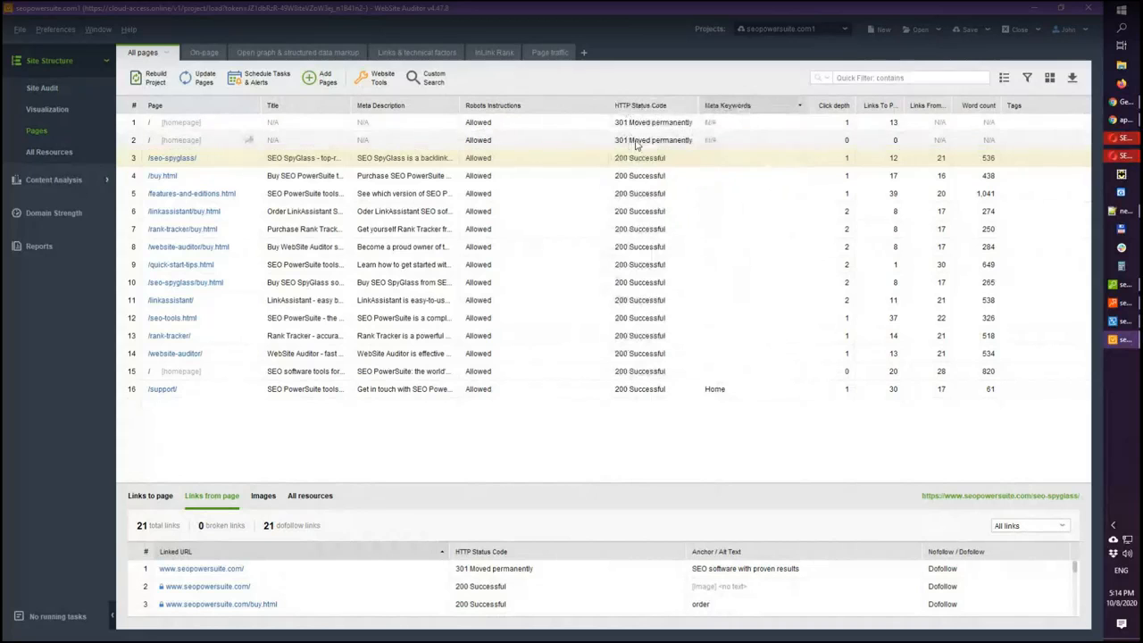
{"action": "mouse_move", "coordinate": [637, 144]}
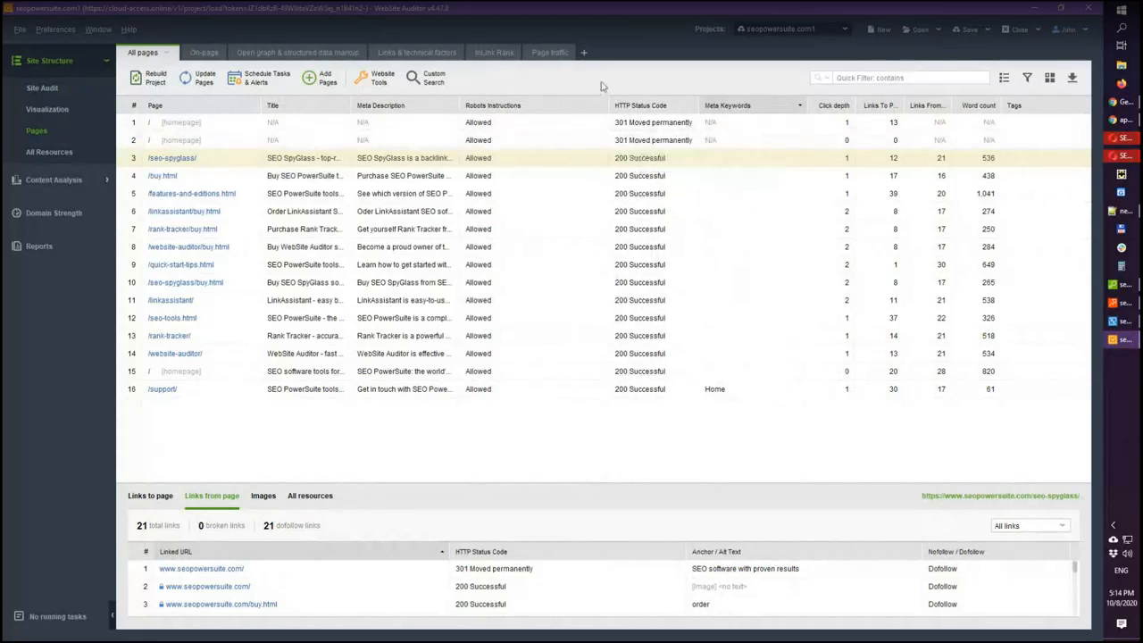
{"action": "left_click", "coordinate": [1050, 77]}
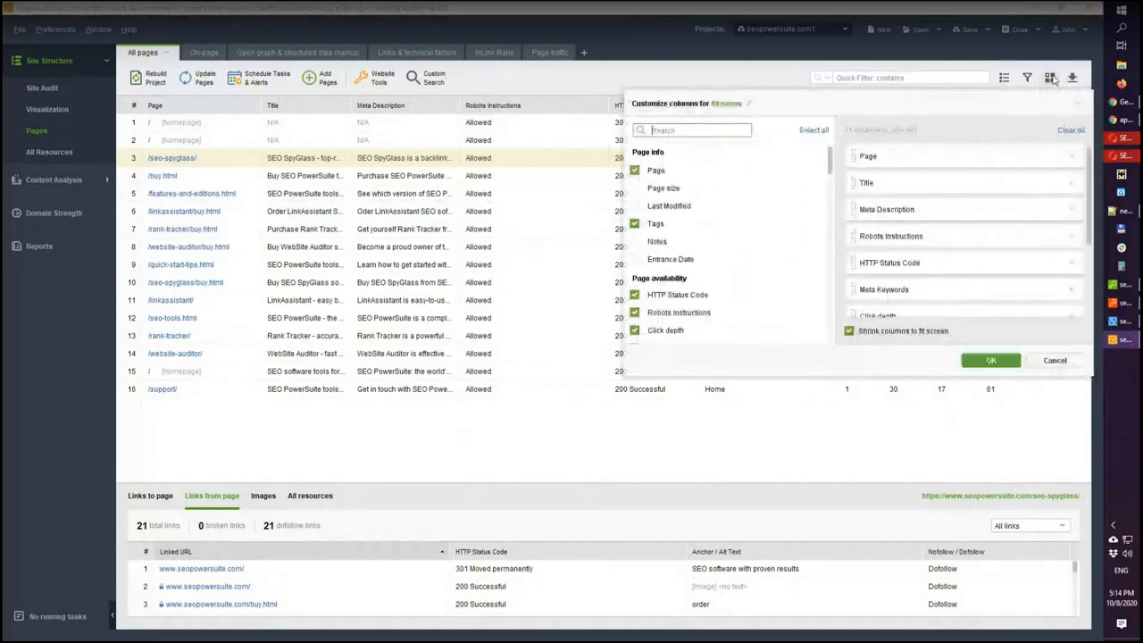
{"action": "scroll", "coordinate": [828, 190], "scroll_direction": "down", "scroll_amount": 3}
{"action": "scroll", "coordinate": [829, 190], "scroll_direction": "down", "scroll_amount": 3}
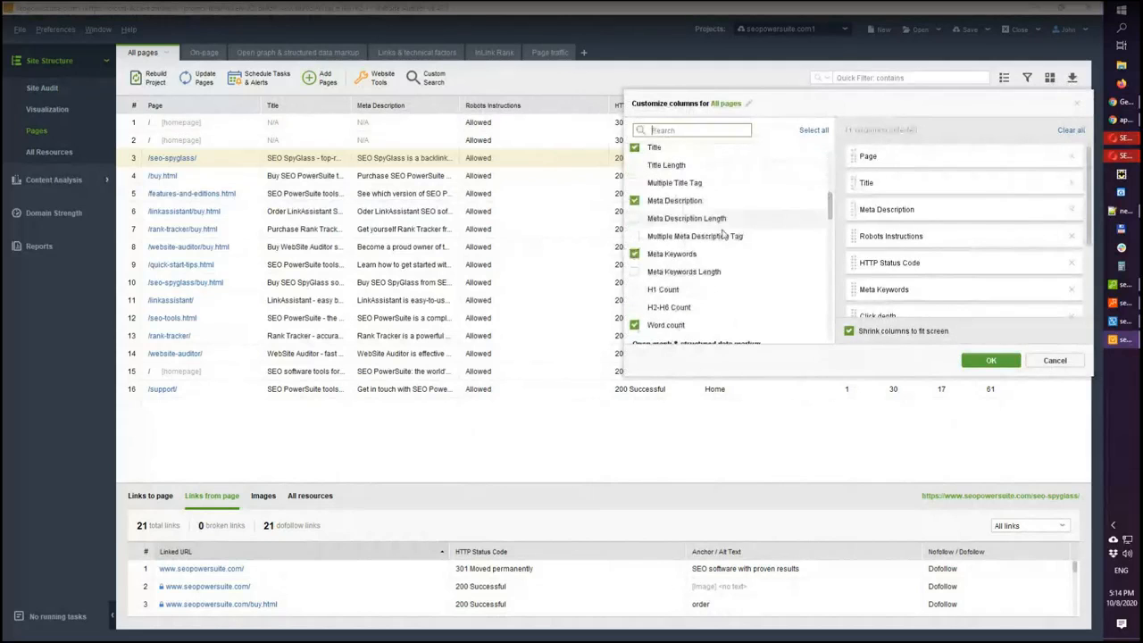
{"action": "left_click", "coordinate": [635, 165]}
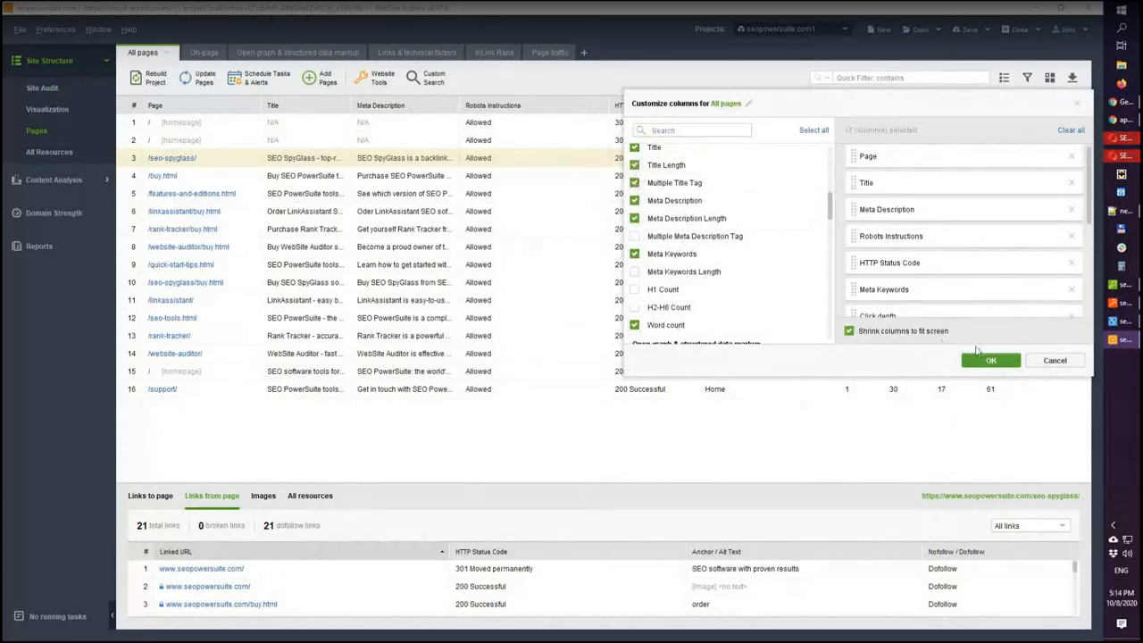
{"action": "left_click", "coordinate": [990, 360]}
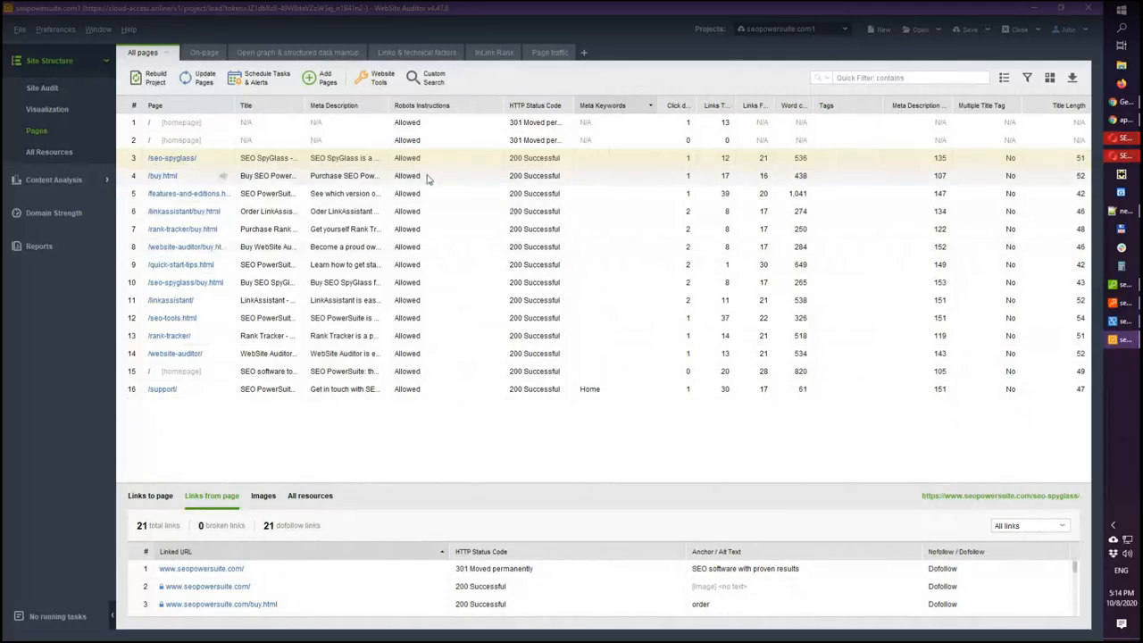
Step: Select all rows in the pages table, widen the Page column and copy the selected rows
{"action": "left_click_drag", "start_coordinate": [365, 123], "coordinate": [384, 407]}
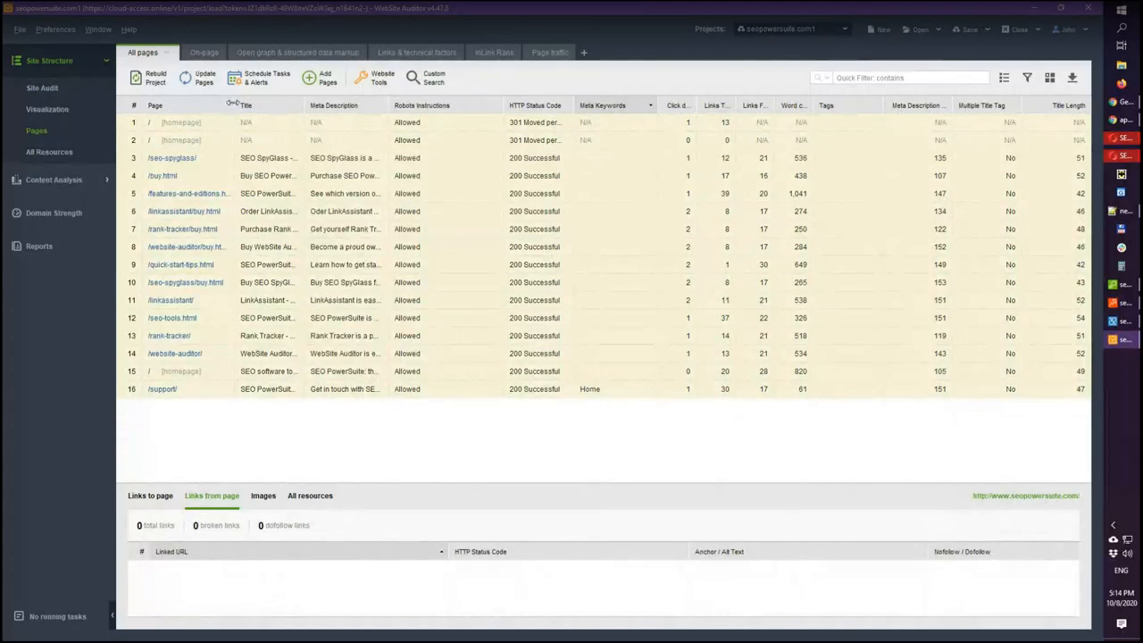
{"action": "left_click_drag", "start_coordinate": [237, 106], "coordinate": [316, 105]}
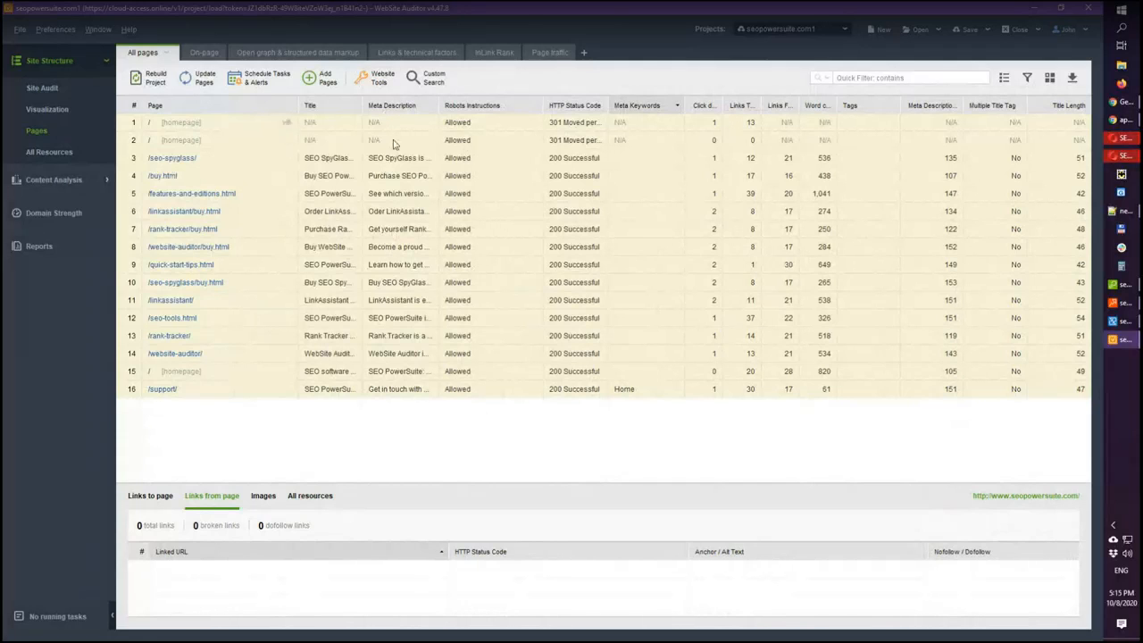
{"action": "right_click", "coordinate": [362, 203]}
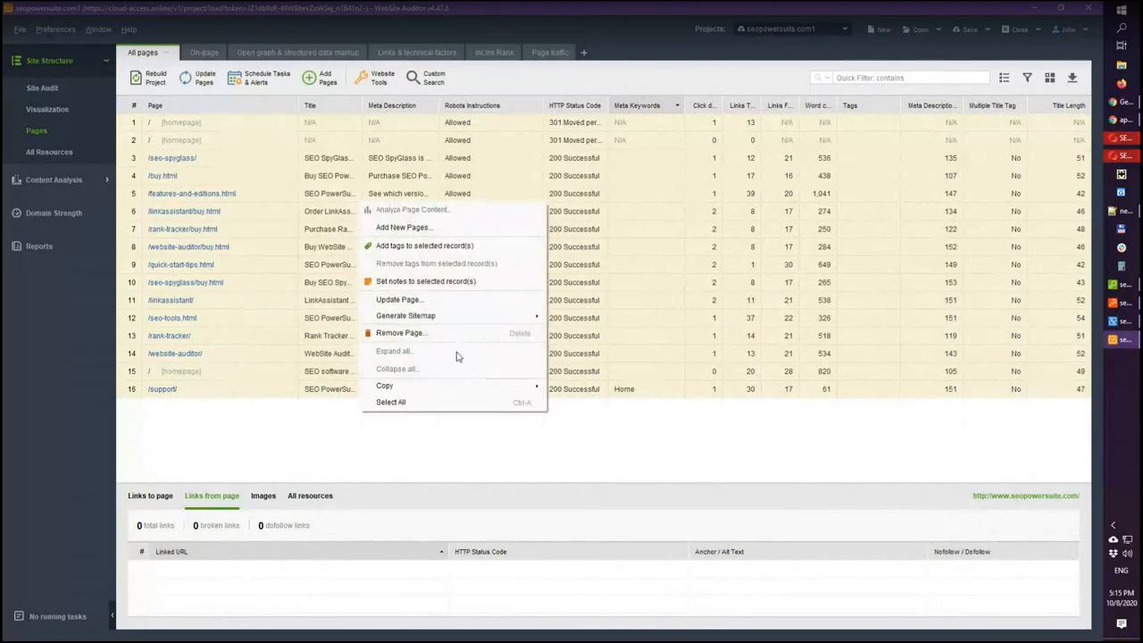
{"action": "mouse_move", "coordinate": [543, 387]}
{"action": "left_click", "coordinate": [580, 402]}
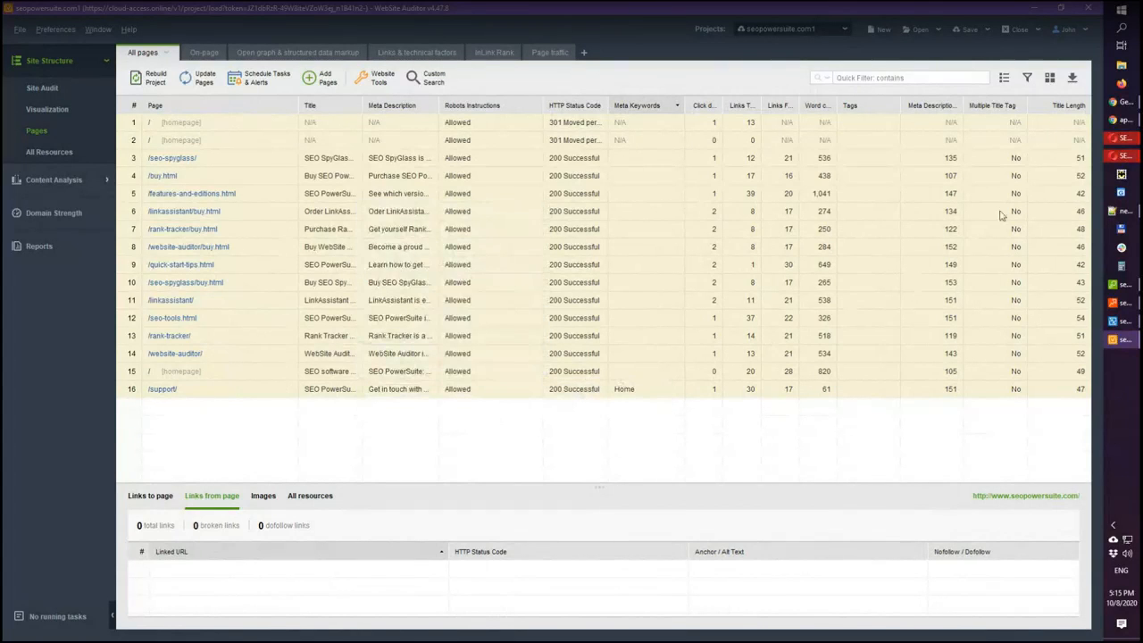
Step: Paste the copied page data into the empty new 1 document in Notepad++, and select the /linkassistant/buy.html page back in WebSite Auditor
{"action": "left_click", "coordinate": [1112, 214]}
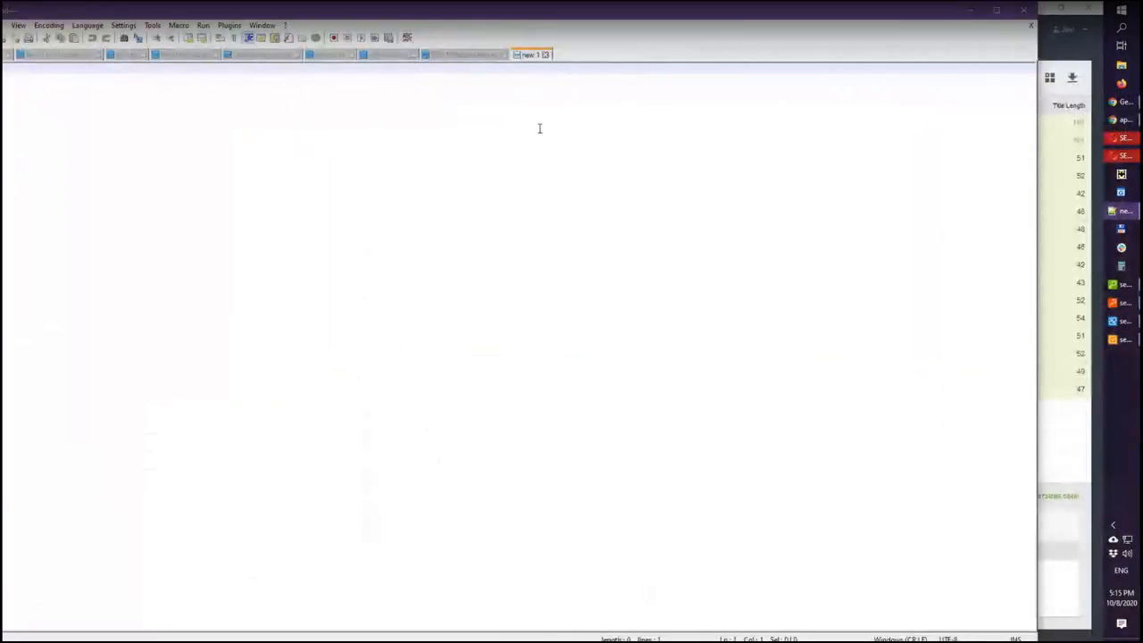
{"action": "key", "text": "ctrl+v"}
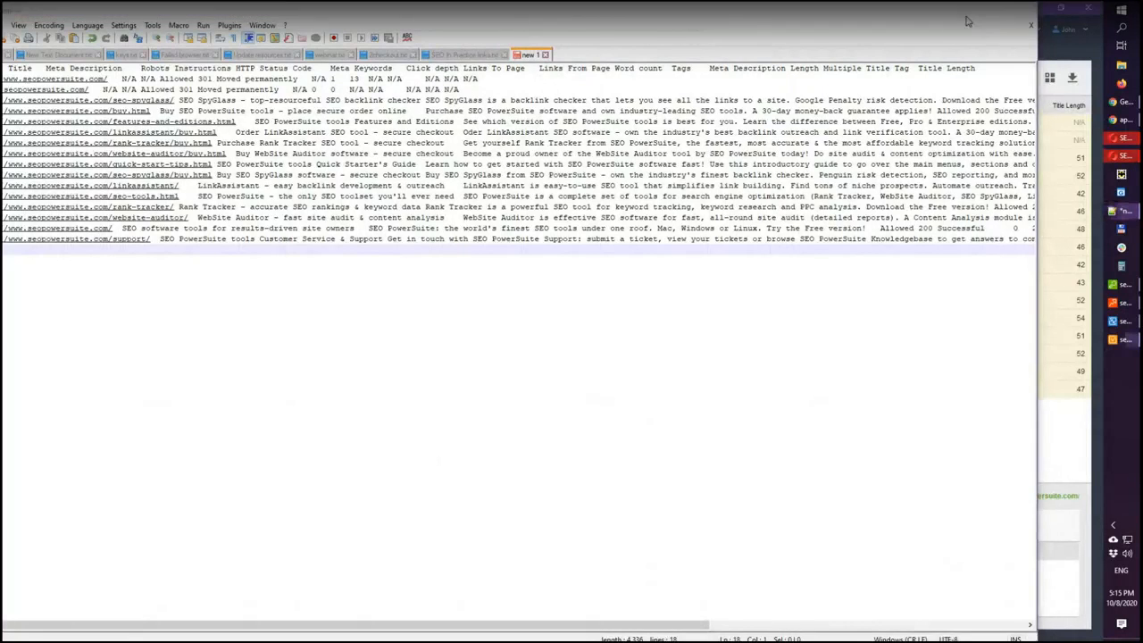
{"action": "left_click", "coordinate": [970, 11]}
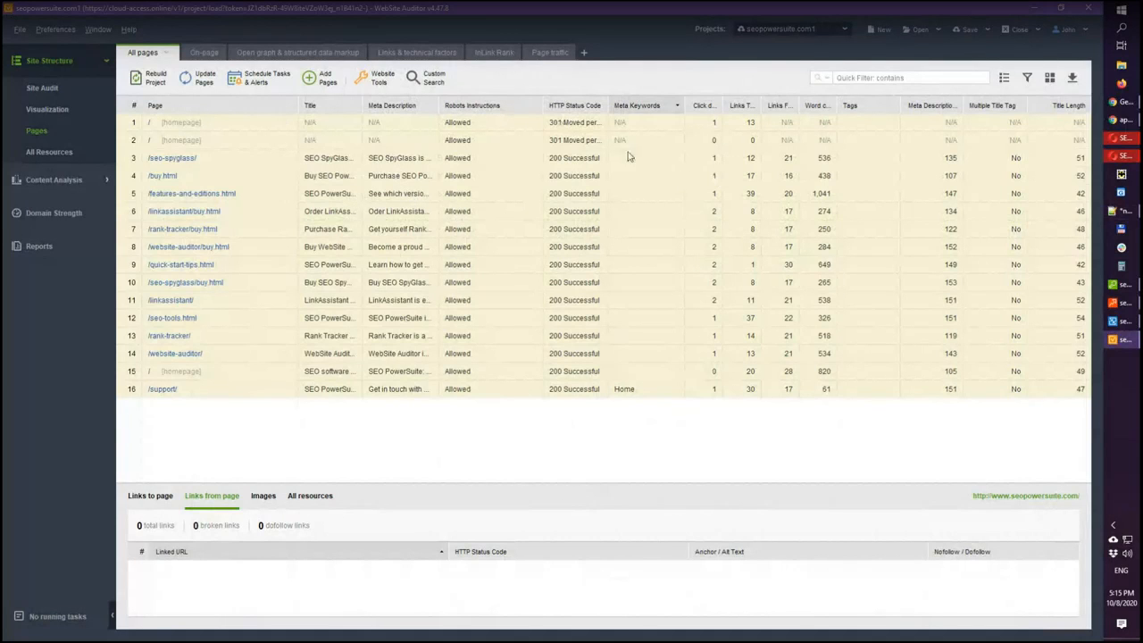
{"action": "left_click", "coordinate": [630, 211]}
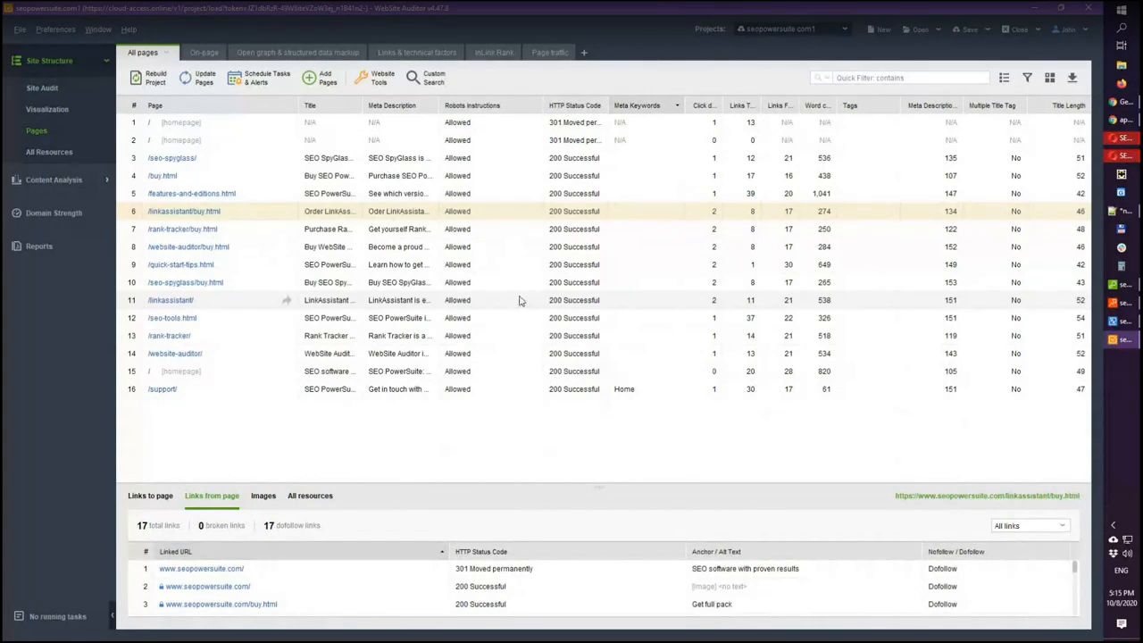
Step: Open the site audit and review the factor details for resources with 5xx status code and resources restricted from indexing
{"action": "left_click", "coordinate": [40, 88]}
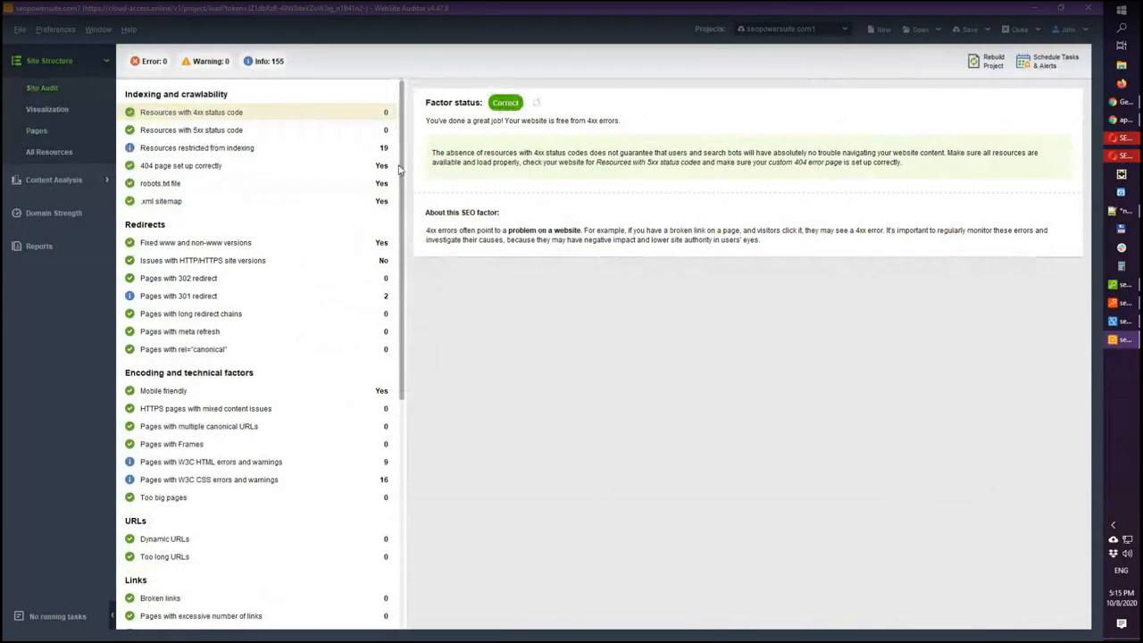
{"action": "scroll", "coordinate": [402, 228], "scroll_direction": "down", "scroll_amount": 1}
{"action": "left_click_drag", "start_coordinate": [402, 228], "coordinate": [411, 171]}
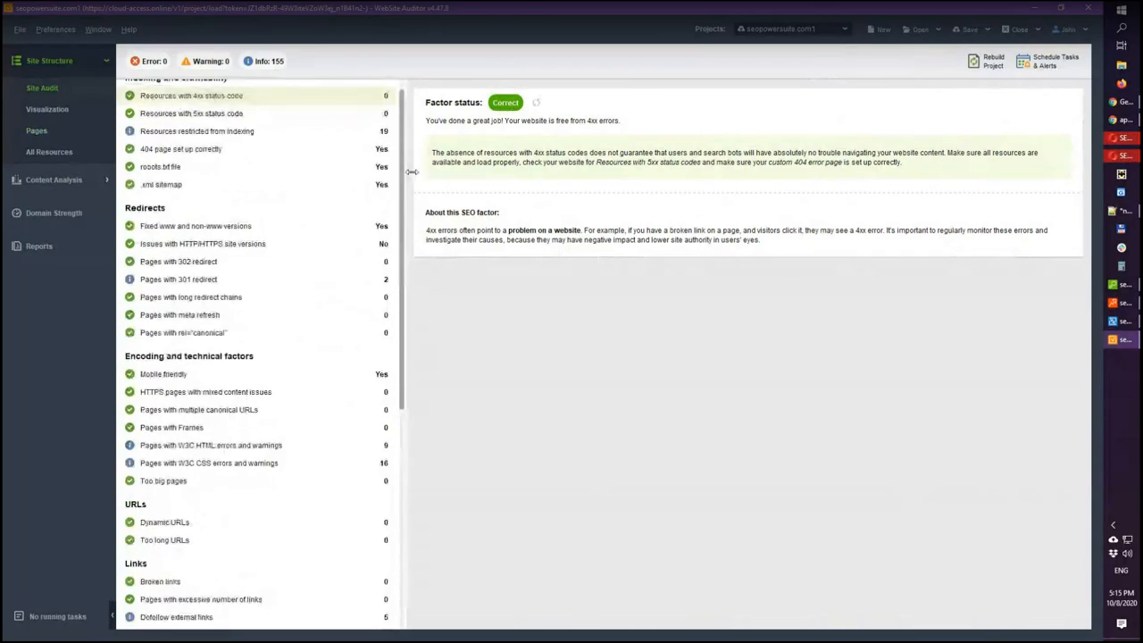
{"action": "left_click", "coordinate": [206, 130]}
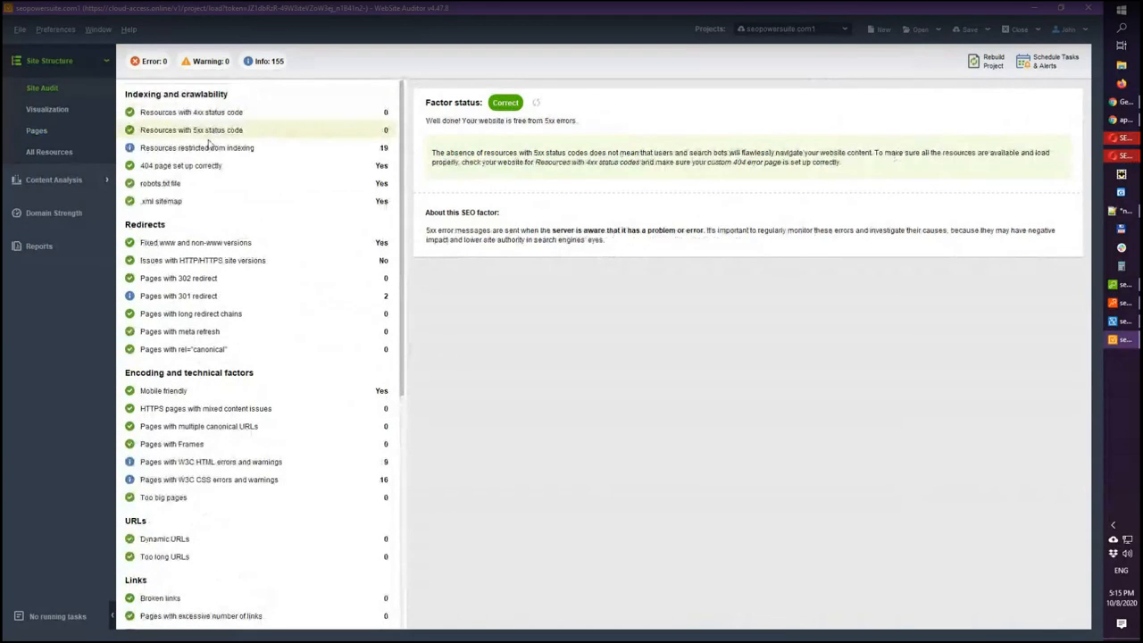
{"action": "left_click", "coordinate": [206, 148]}
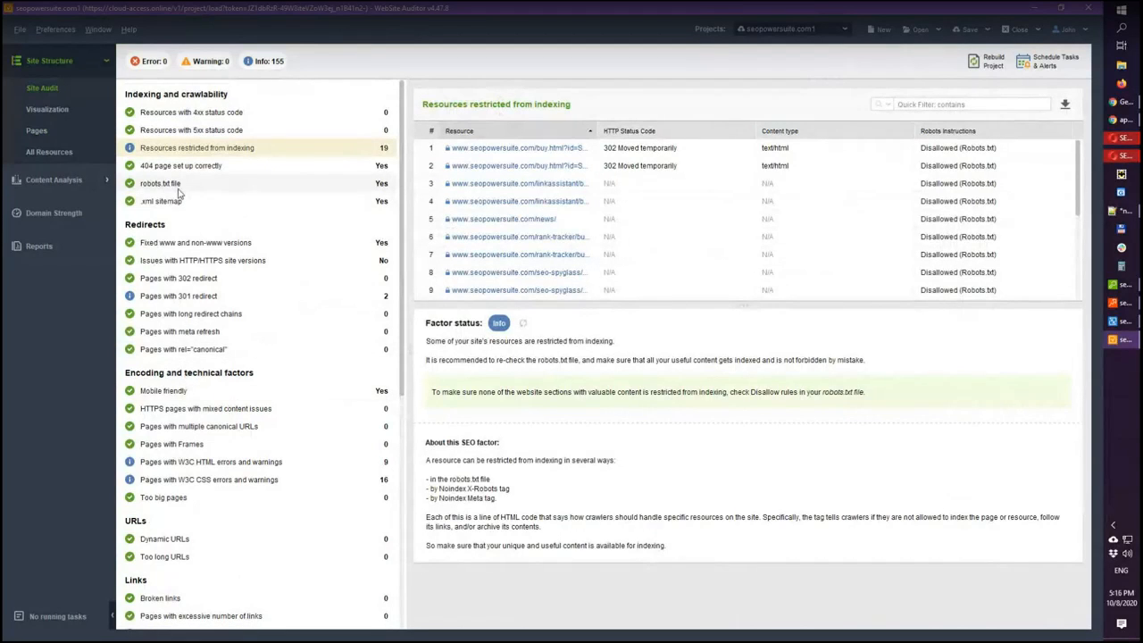
{"action": "left_click", "coordinate": [179, 130]}
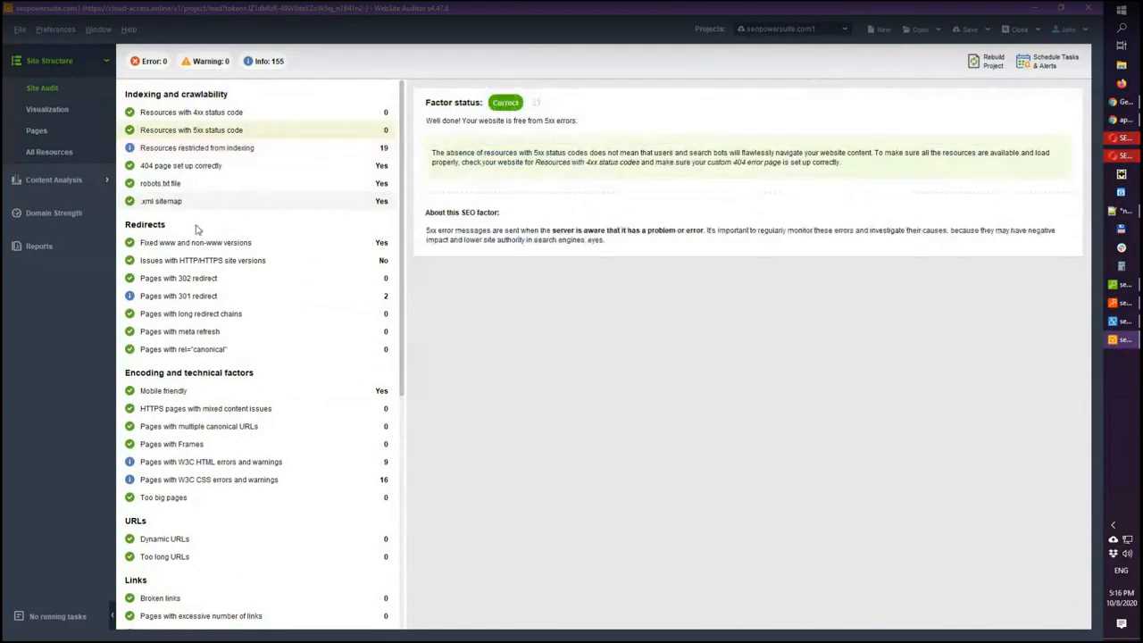
Step: Look through the full site audit factor list, revisit the indexing factors and check the details of Fixed www and non-www versions
{"action": "scroll", "coordinate": [193, 286], "scroll_direction": "down", "scroll_amount": 5}
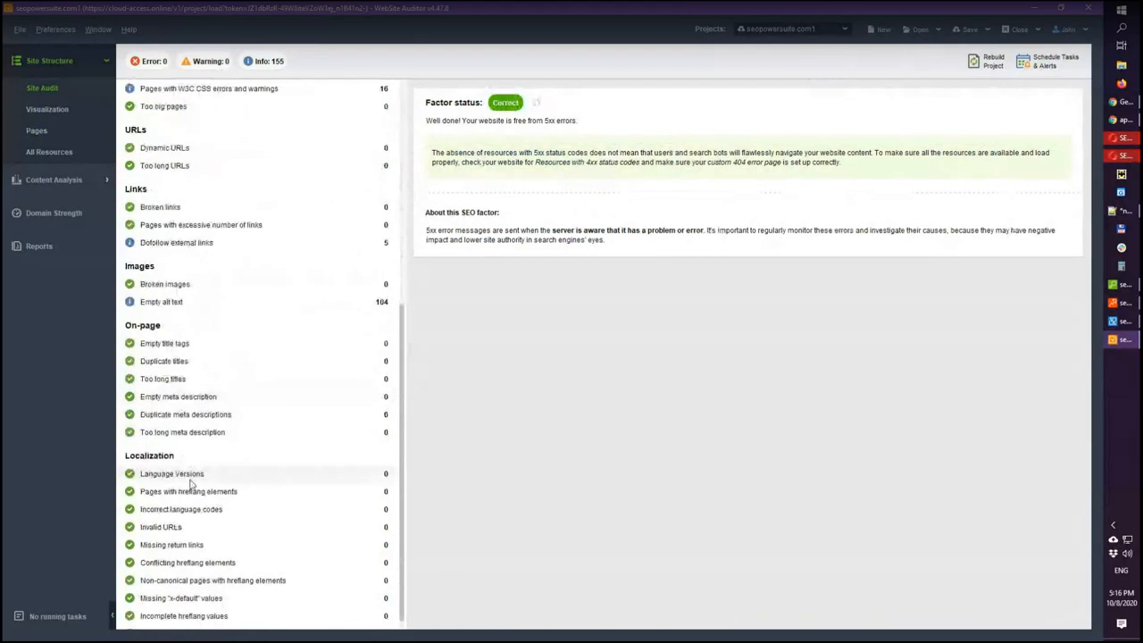
{"action": "scroll", "coordinate": [188, 473], "scroll_direction": "up", "scroll_amount": 4}
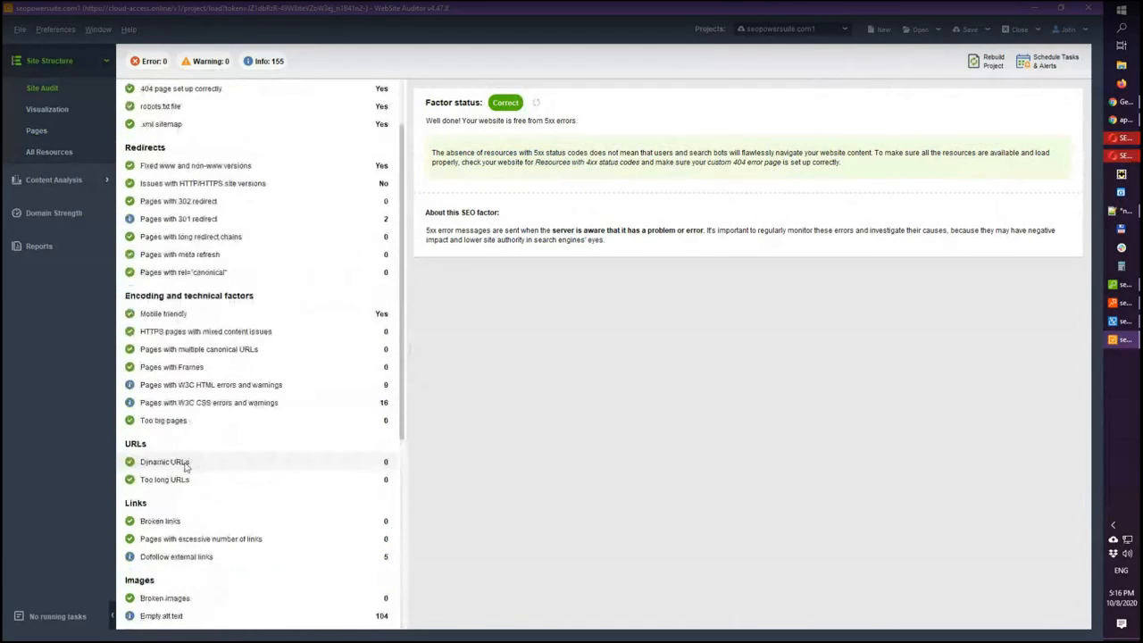
{"action": "scroll", "coordinate": [186, 466], "scroll_direction": "up", "scroll_amount": 1}
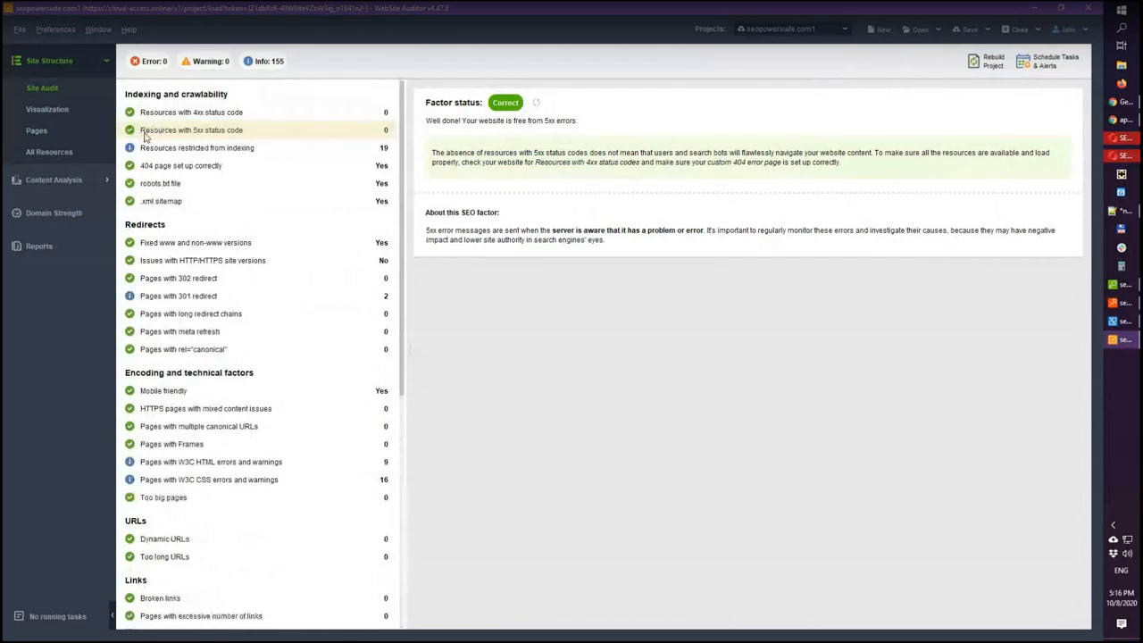
{"action": "left_click", "coordinate": [134, 148]}
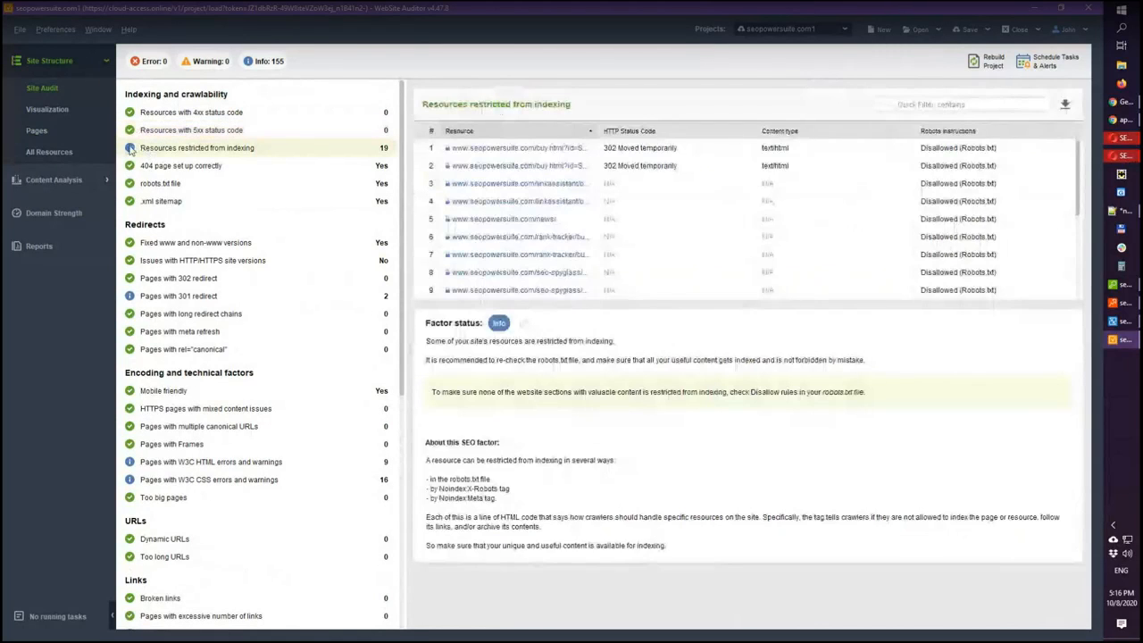
{"action": "left_click", "coordinate": [150, 132]}
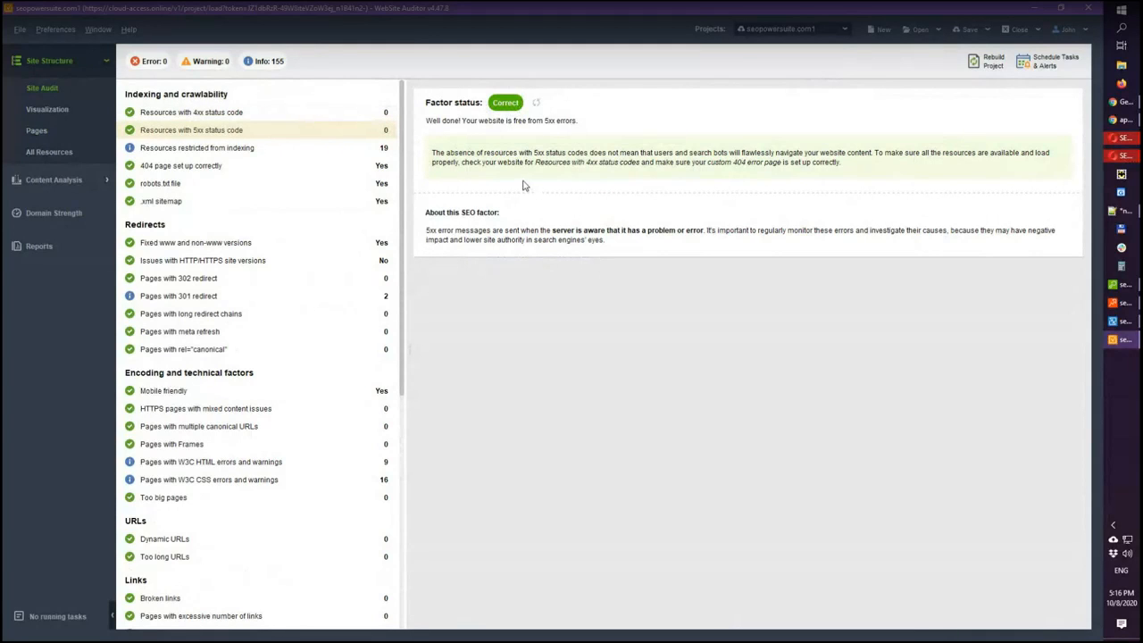
{"action": "left_click", "coordinate": [175, 246]}
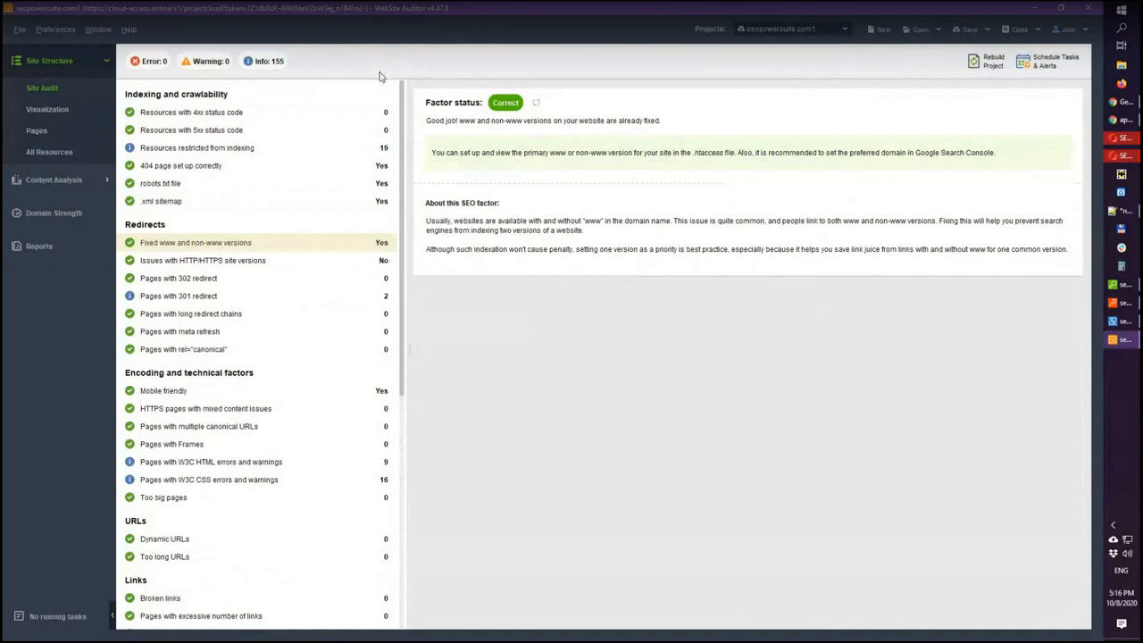
Step: Go to the pages list and view the project rebuild wizard for seopowersuite.com, closing it without rebuilding
{"action": "left_click", "coordinate": [55, 131]}
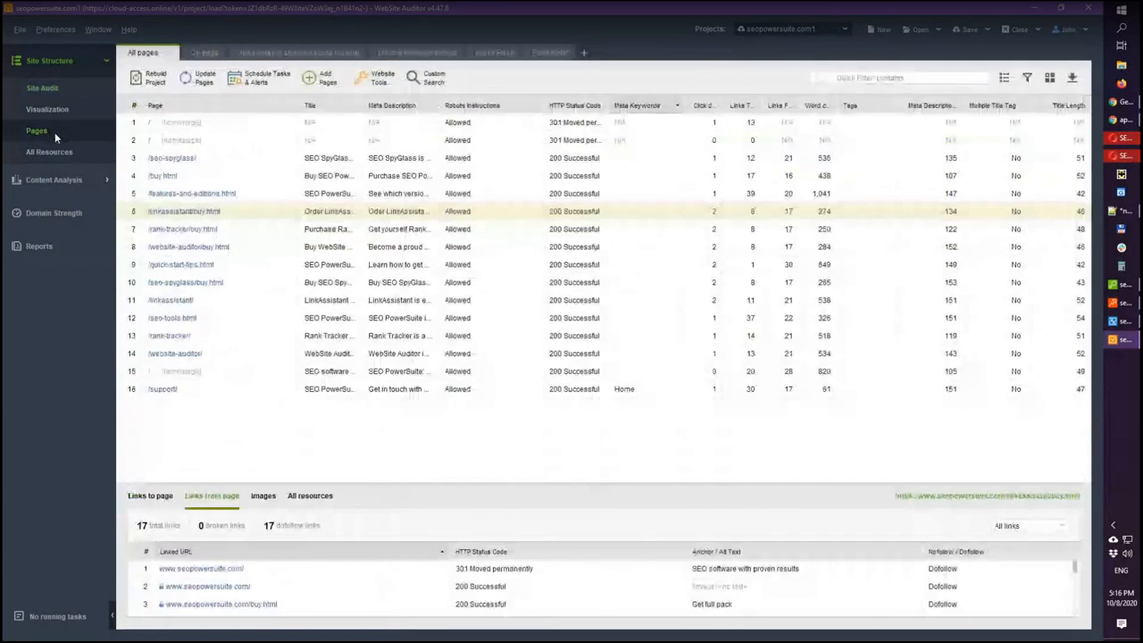
{"action": "left_click", "coordinate": [150, 79]}
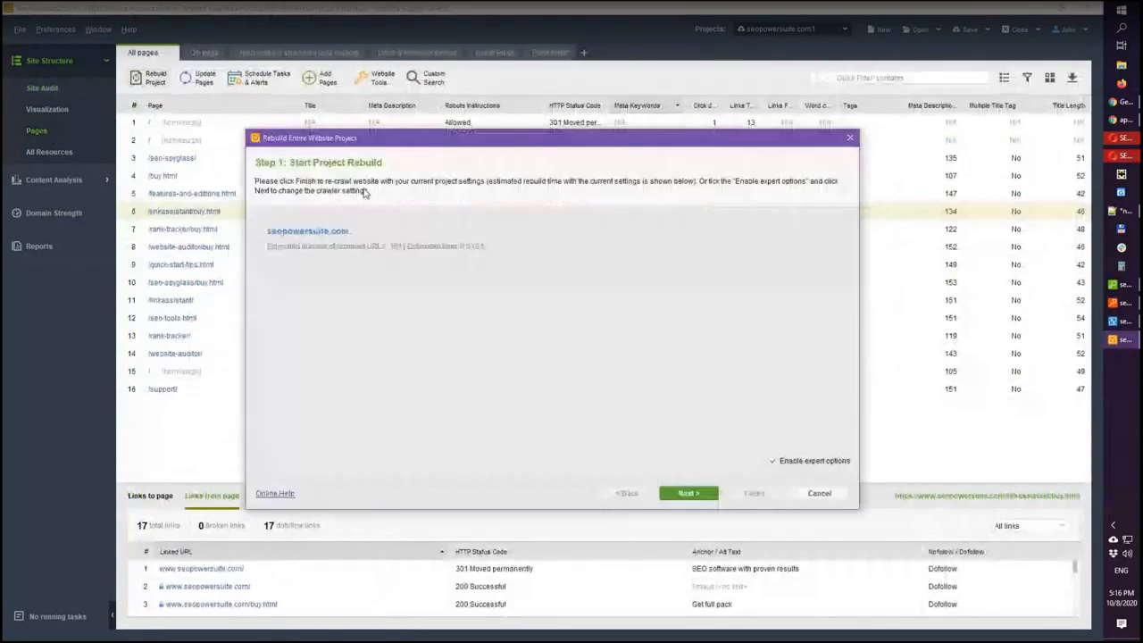
{"action": "left_click", "coordinate": [851, 138]}
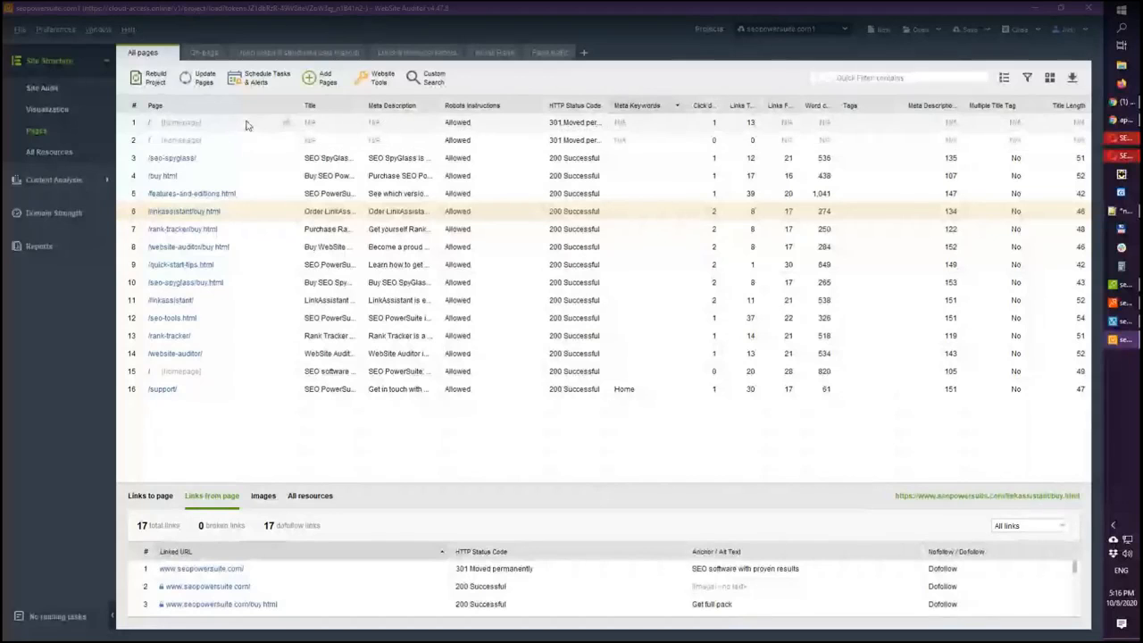
Step: Return to the site audit and look over its redirect, encoding, URL, link and image factors
{"action": "left_click", "coordinate": [75, 91]}
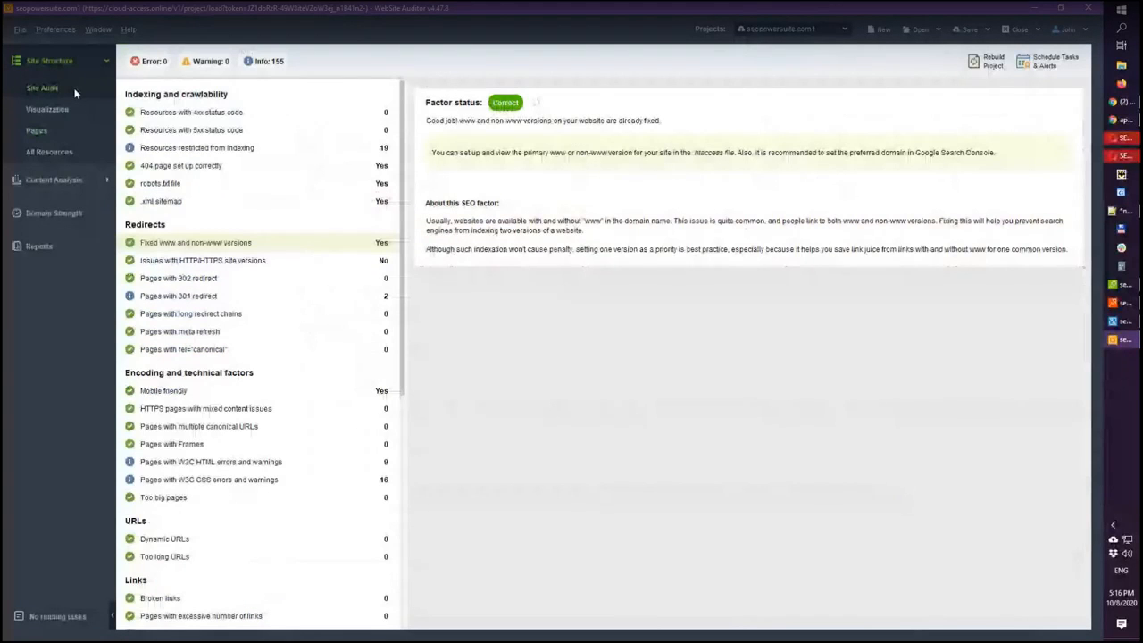
{"action": "scroll", "coordinate": [237, 310], "scroll_direction": "down", "scroll_amount": 3}
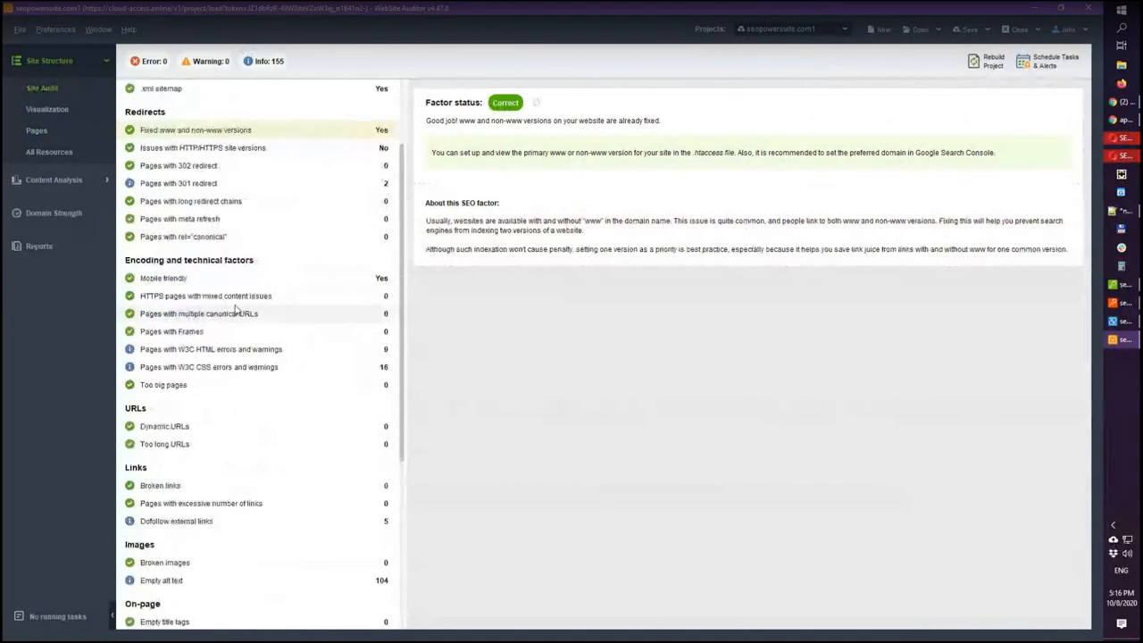
{"action": "scroll", "coordinate": [183, 251], "scroll_direction": "up", "scroll_amount": 3}
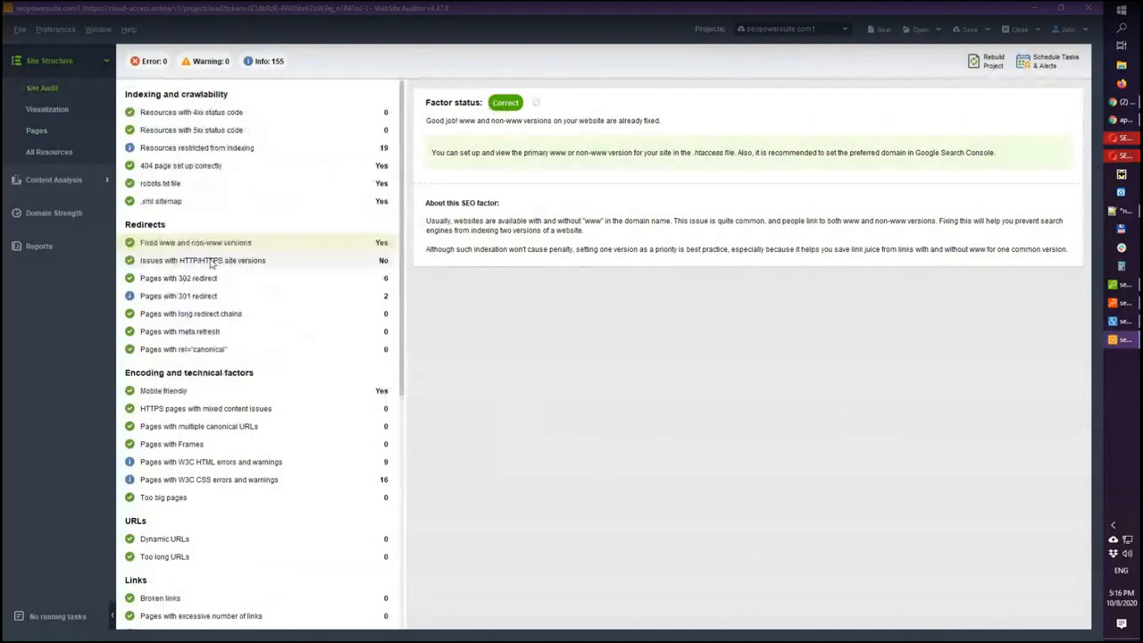
{"action": "left_click", "coordinate": [77, 62]}
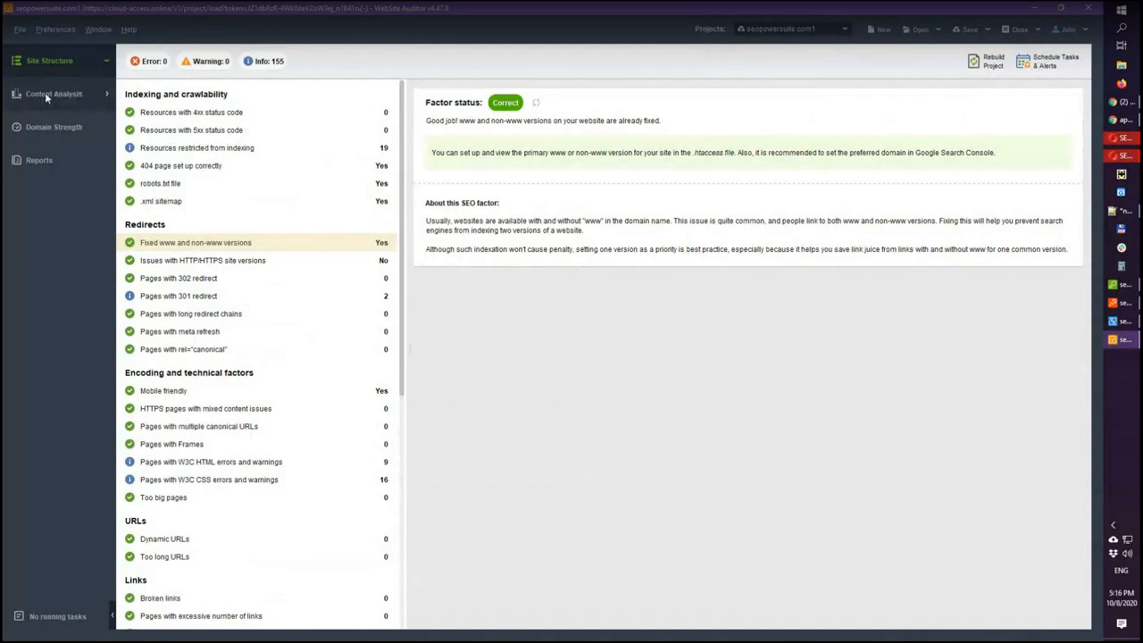
{"action": "left_click", "coordinate": [45, 92]}
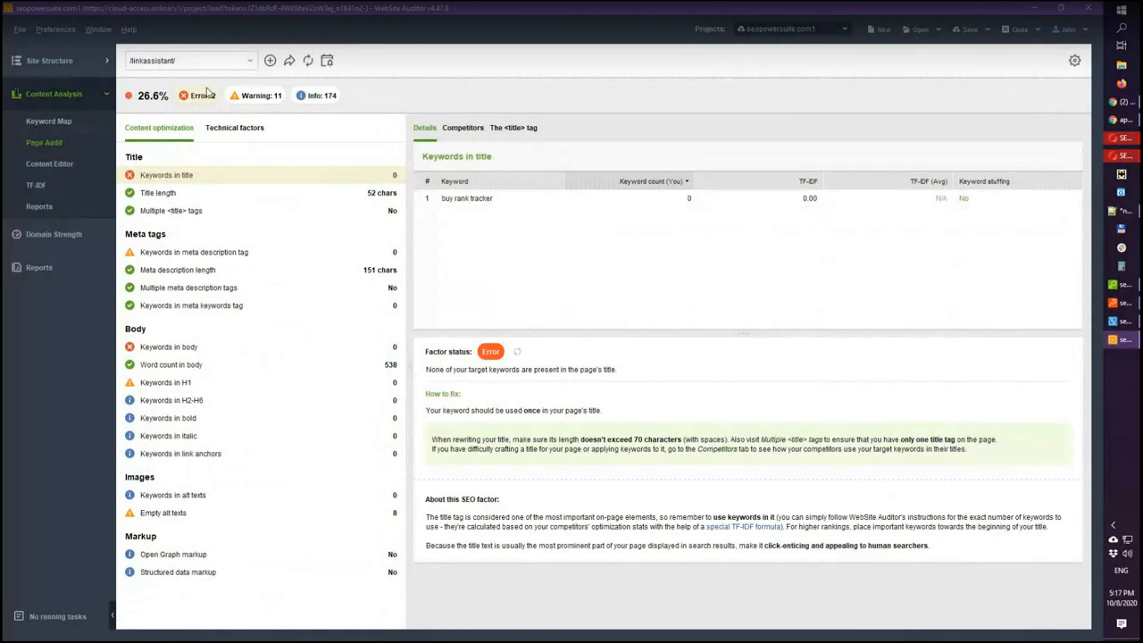
{"action": "left_click", "coordinate": [271, 60]}
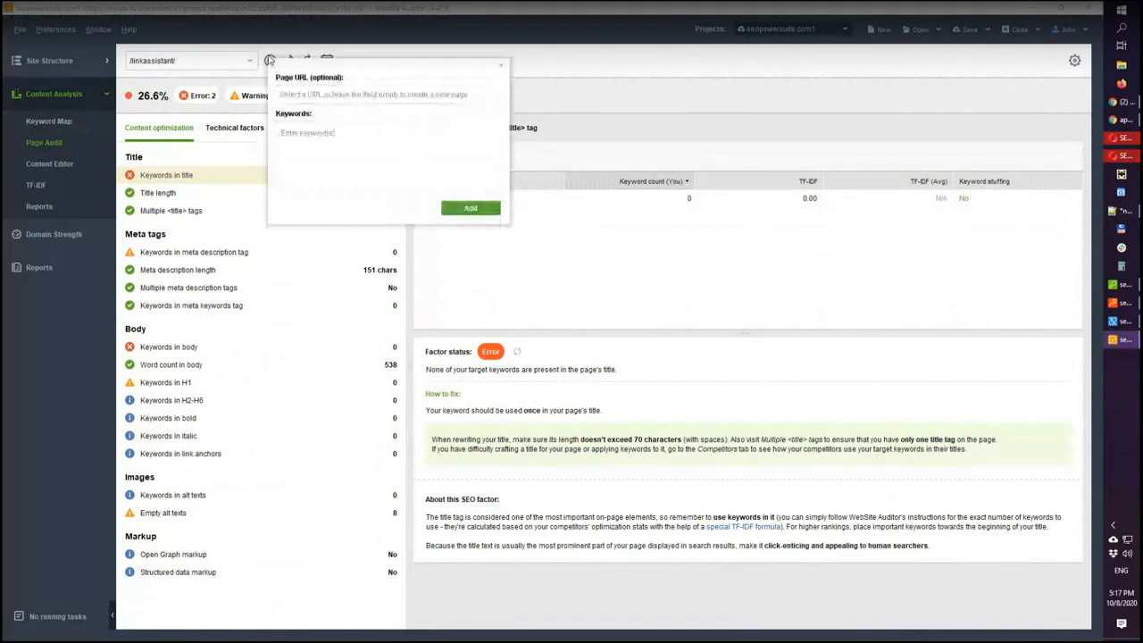
{"action": "left_click", "coordinate": [313, 94]}
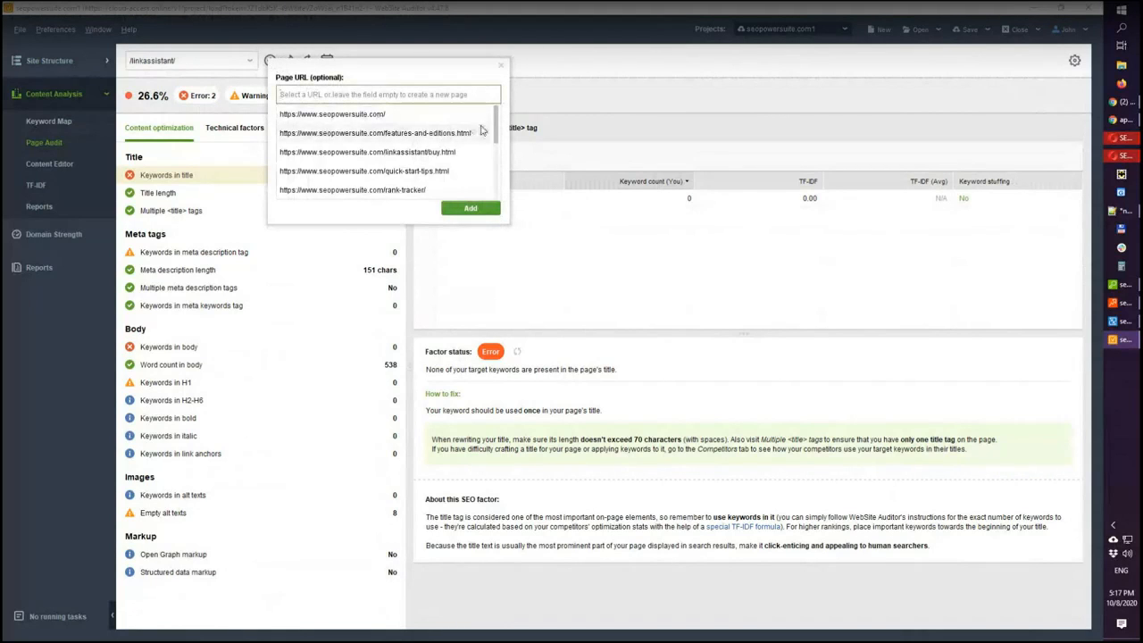
{"action": "mouse_move", "coordinate": [496, 127]}
{"action": "left_mouse_down"}
{"action": "mouse_move", "coordinate": [498, 183]}
{"action": "mouse_move", "coordinate": [493, 148]}
{"action": "left_mouse_up"}
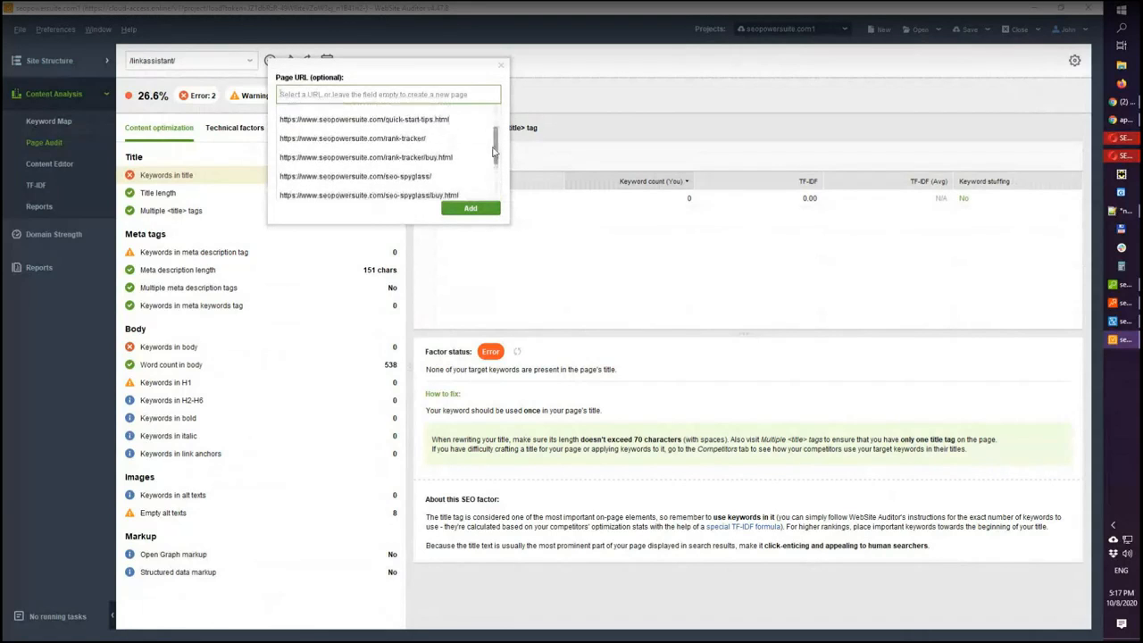
{"action": "left_click", "coordinate": [410, 141]}
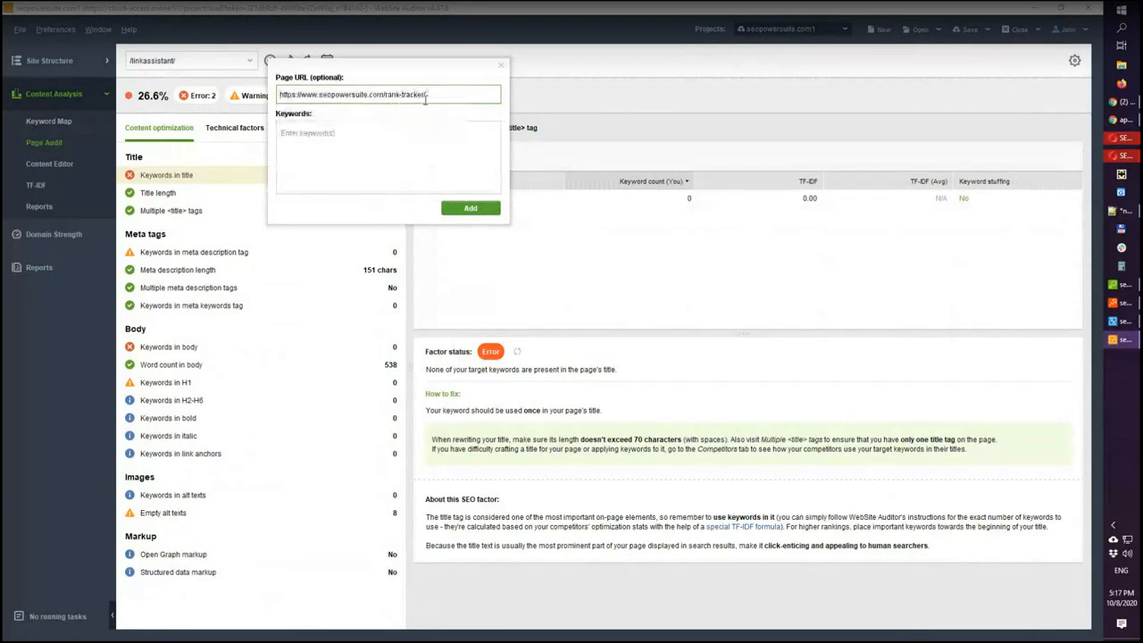
Step: Enter seo software and buy rank tracker as the new page's target keywords and add the page
{"action": "left_click", "coordinate": [407, 150]}
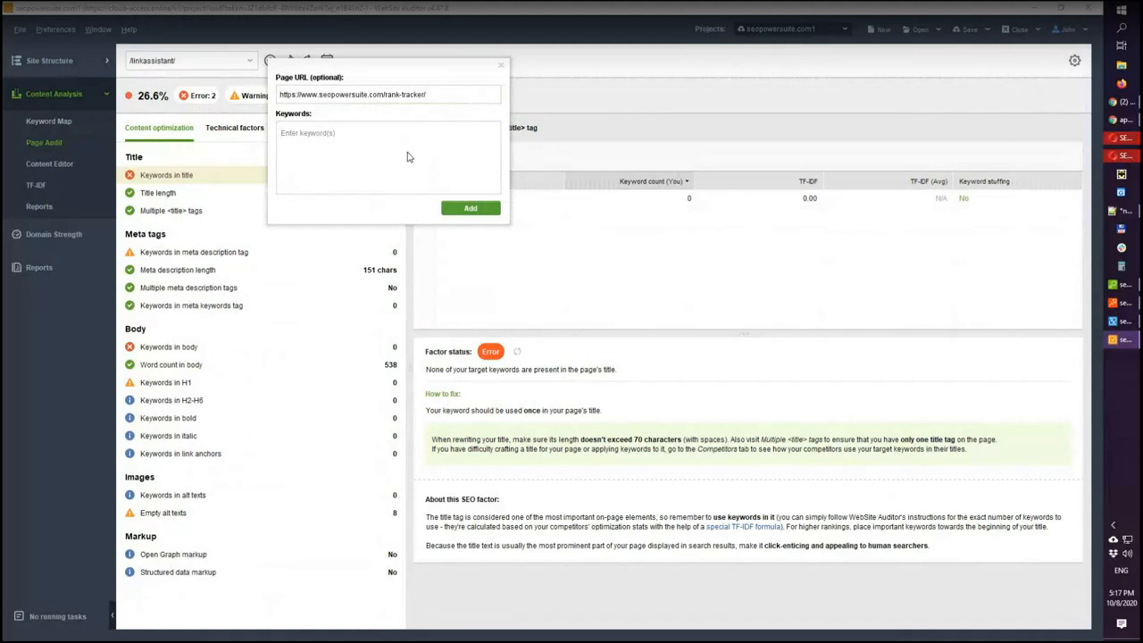
{"action": "type", "text": "seo"}
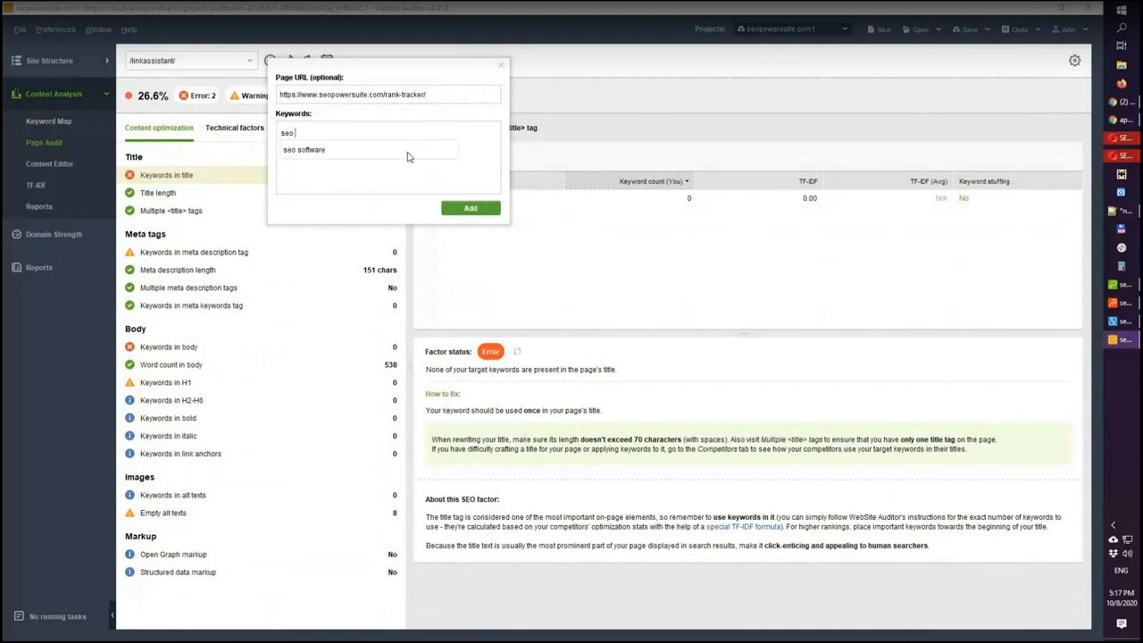
{"action": "left_click", "coordinate": [407, 151]}
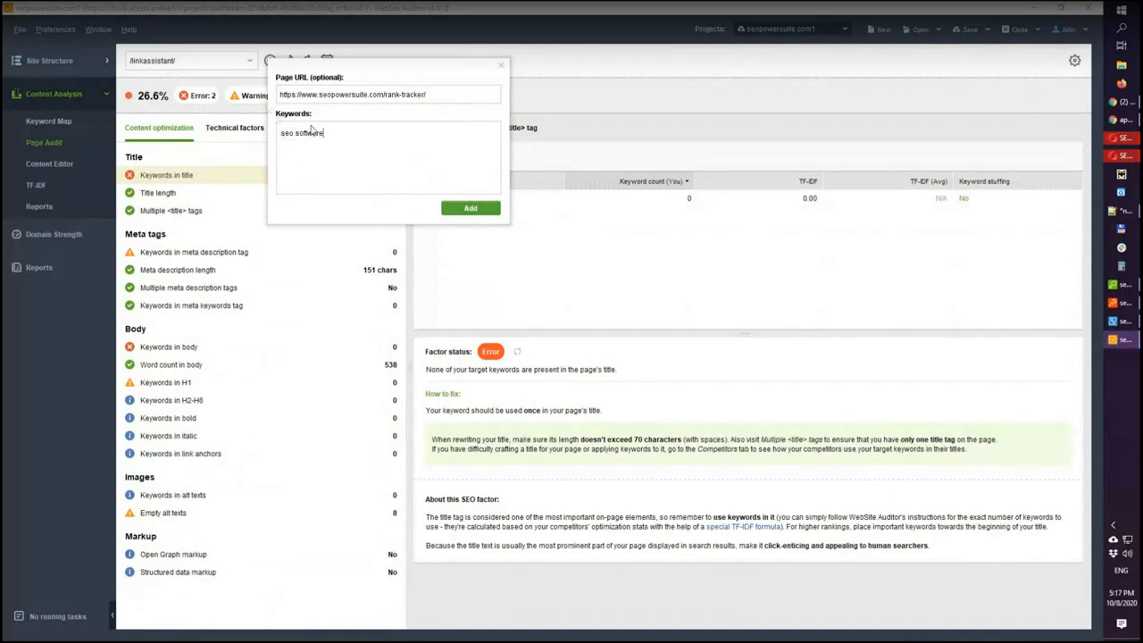
{"action": "left_click", "coordinate": [360, 148]}
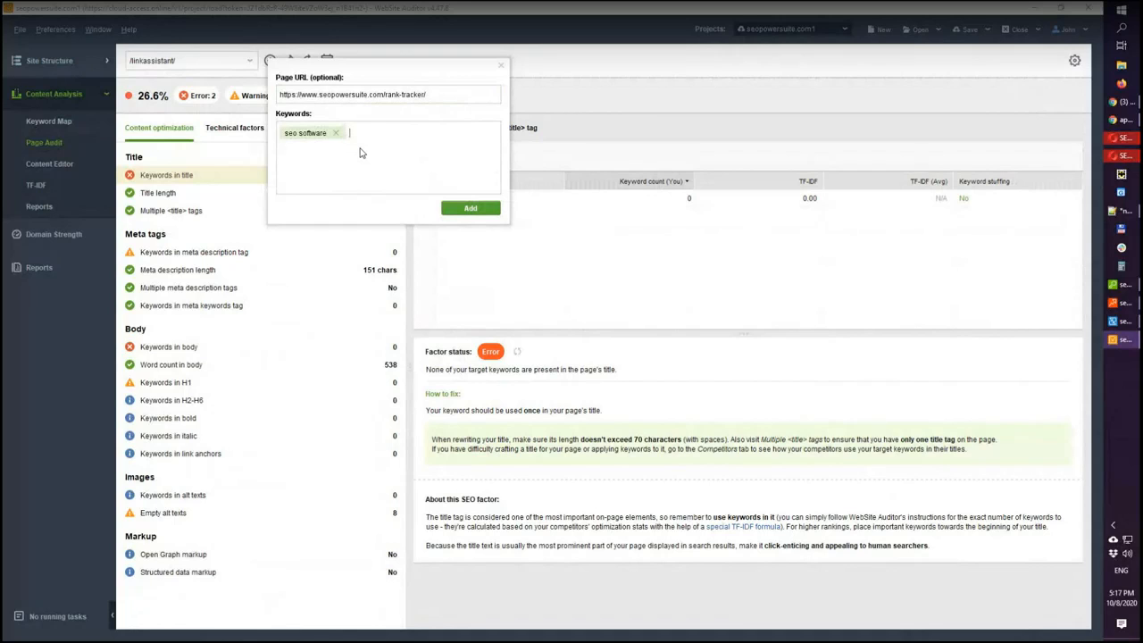
{"action": "type", "text": "buy rank tracker"}
{"action": "key", "text": "Return"}
{"action": "left_click", "coordinate": [479, 207]}
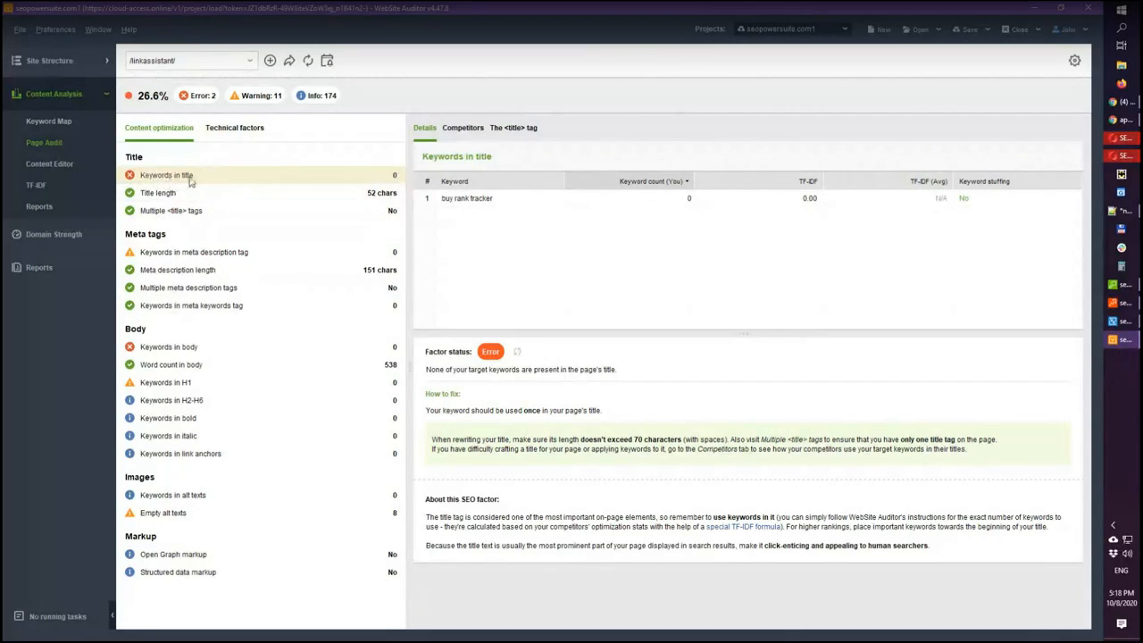
Step: Review the keyword details for the /linkassistant/ page's meta description tag and body, and read through its body tag text
{"action": "left_click", "coordinate": [160, 258]}
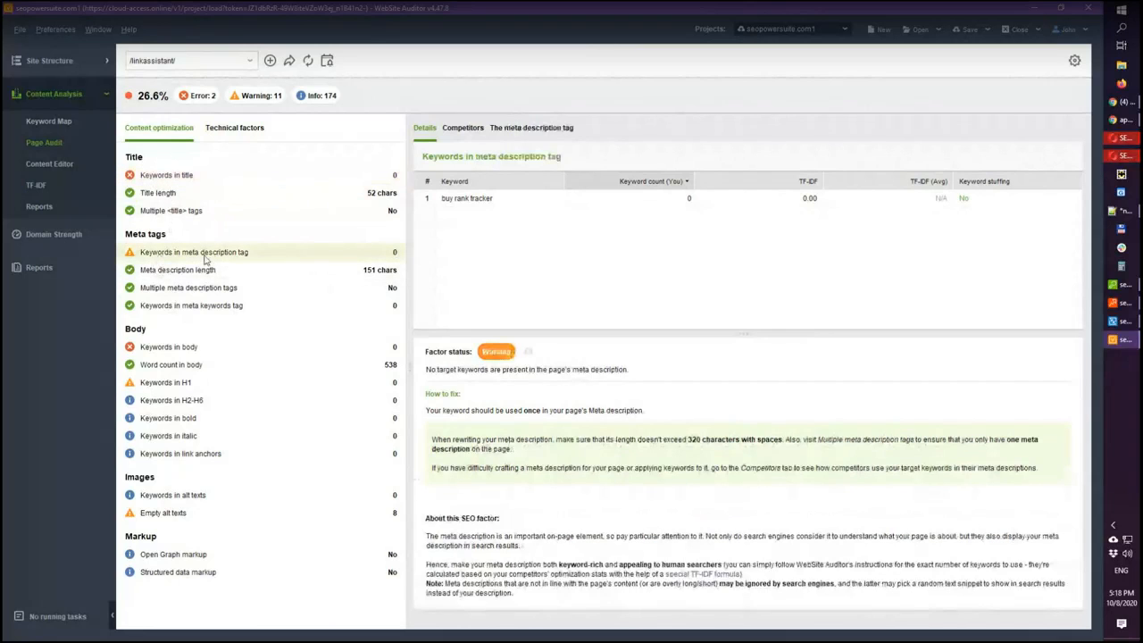
{"action": "left_click", "coordinate": [187, 350]}
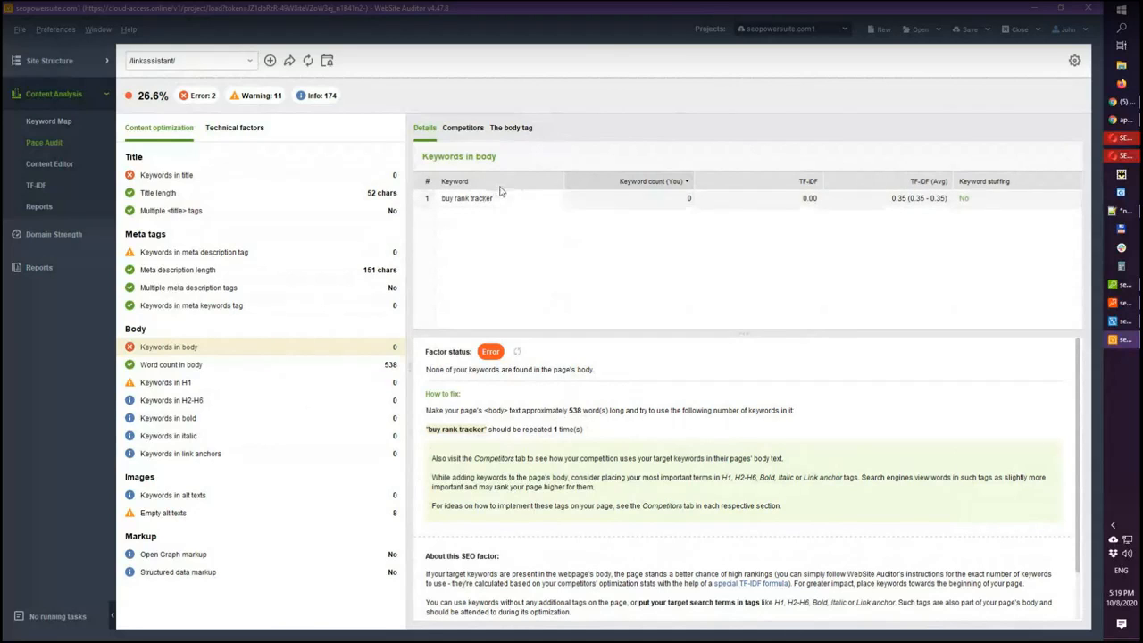
{"action": "left_click", "coordinate": [523, 133]}
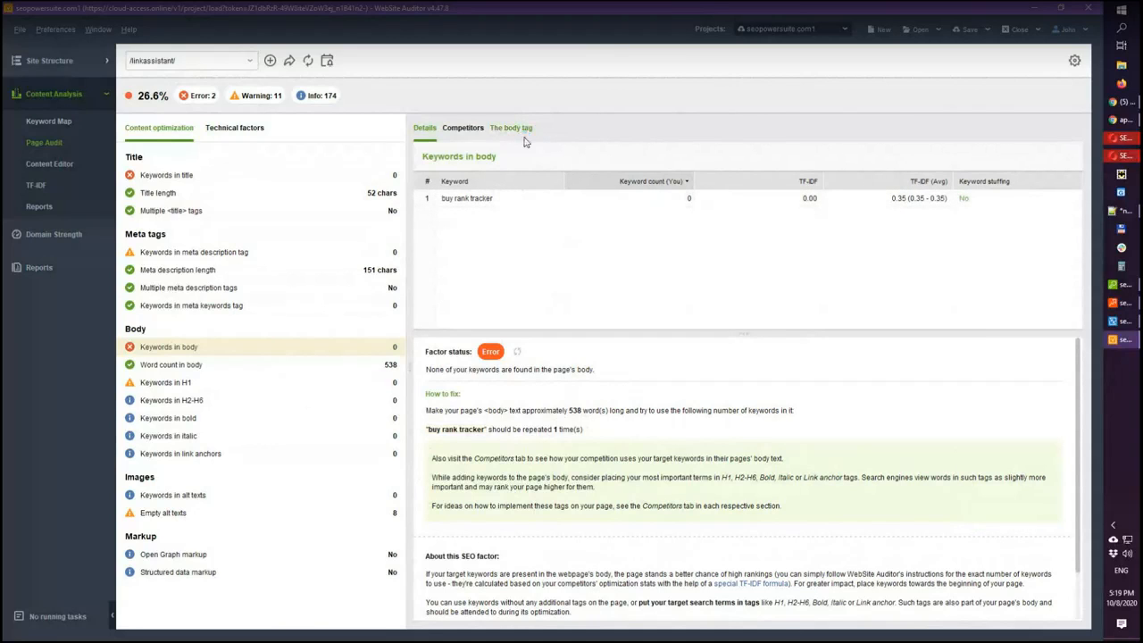
{"action": "scroll", "coordinate": [523, 414], "scroll_direction": "up", "scroll_amount": 5}
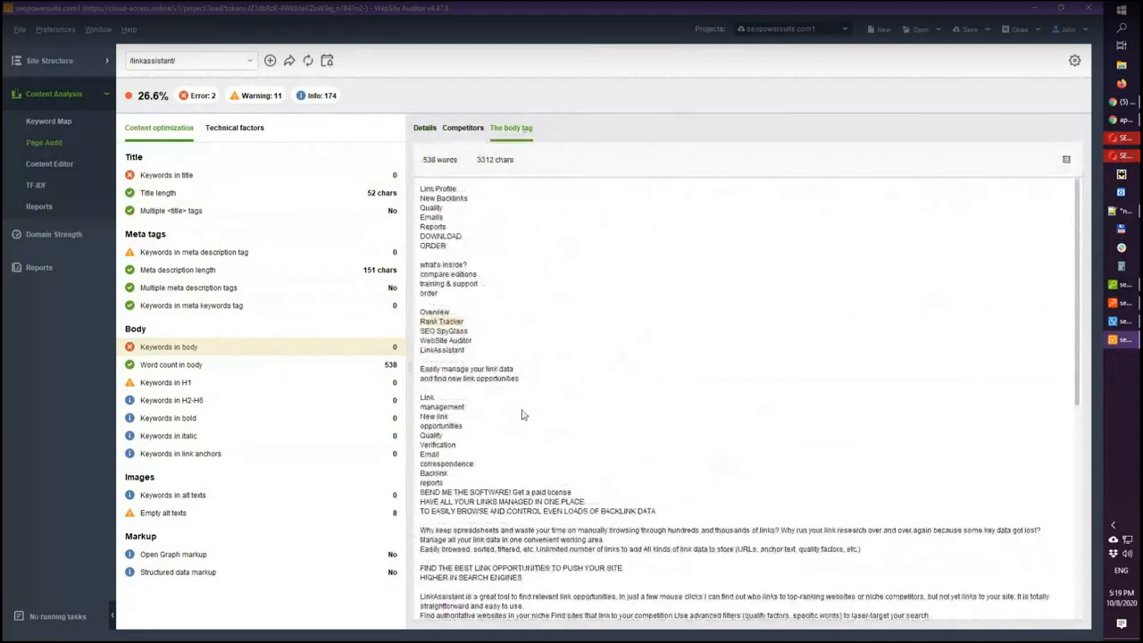
{"action": "scroll", "coordinate": [523, 414], "scroll_direction": "down", "scroll_amount": 5}
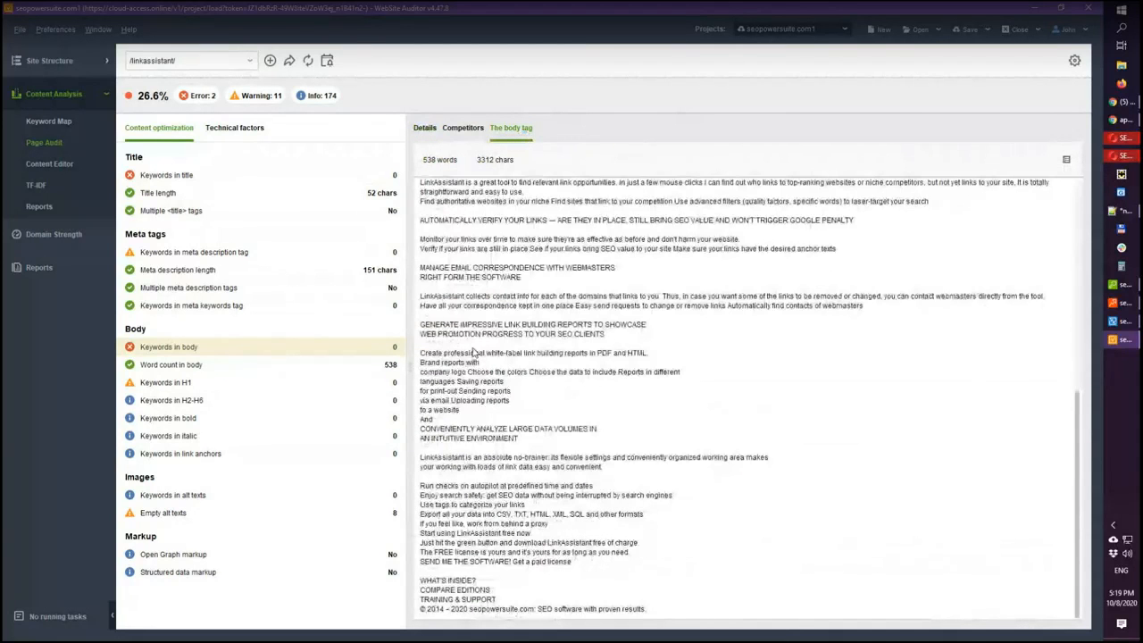
Step: Show the competitors' statistics for keywords in body and narrow the URL column of the competitor list
{"action": "left_click", "coordinate": [471, 130]}
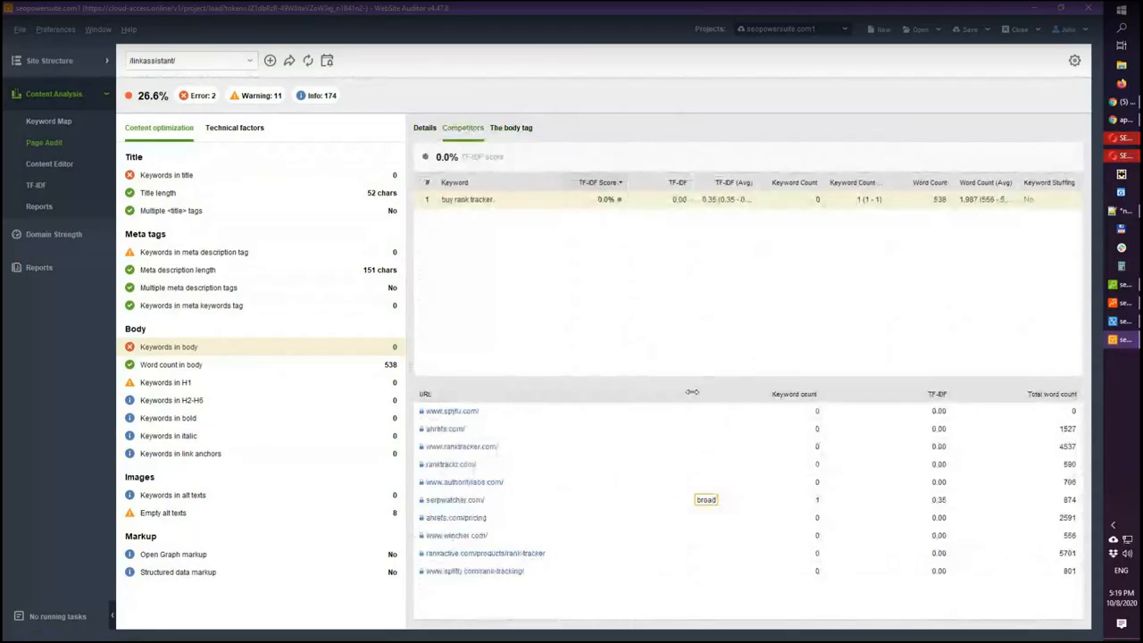
{"action": "left_click_drag", "start_coordinate": [692, 392], "coordinate": [617, 393]}
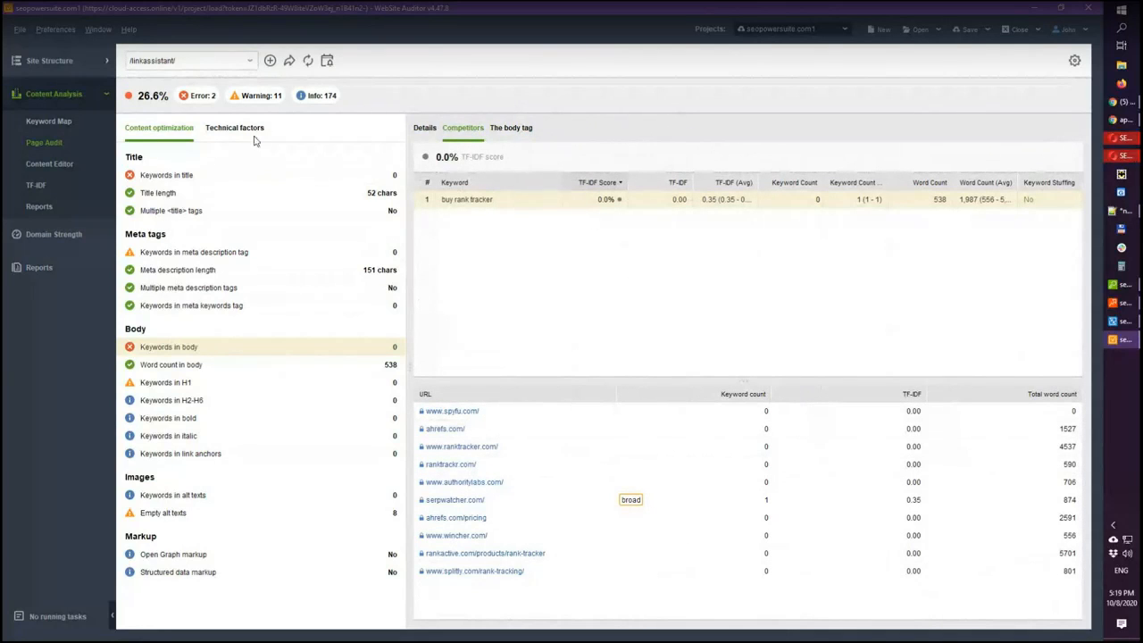
Step: Review the keywords in title audit details, open the /linkassistant/ page in the Content Editor's Browser mode and look through it
{"action": "left_click", "coordinate": [194, 175]}
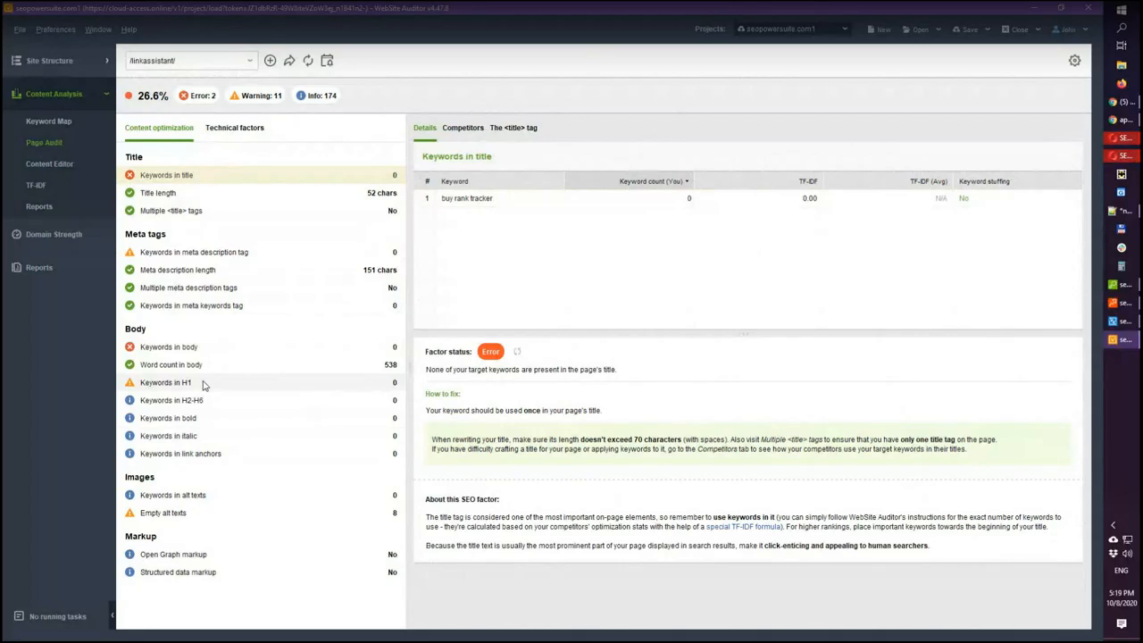
{"action": "left_click", "coordinate": [75, 162]}
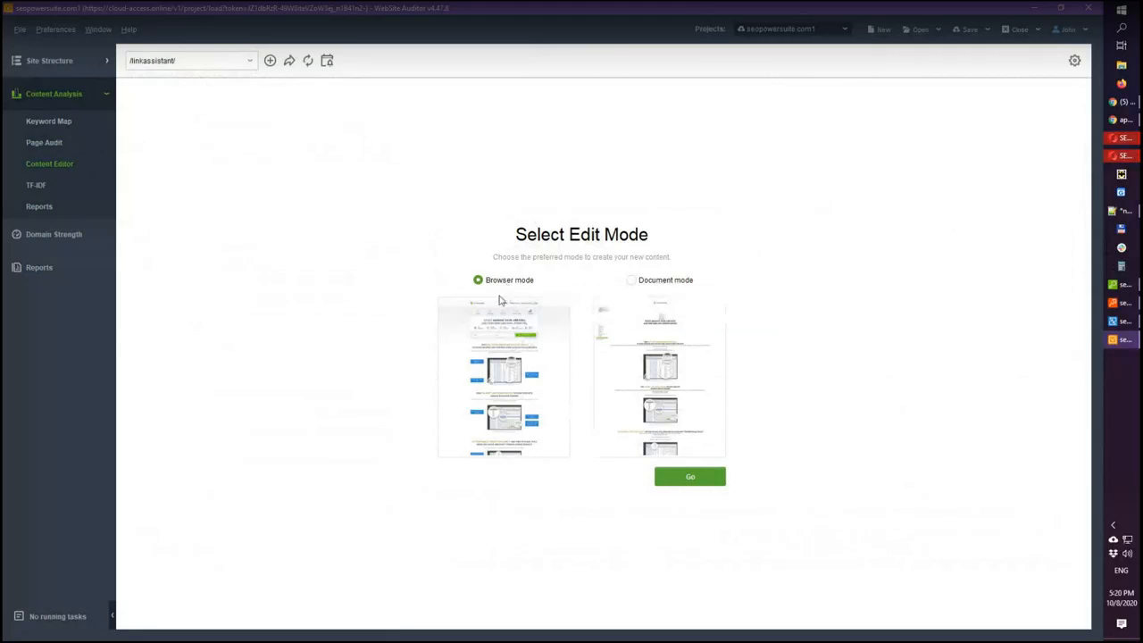
{"action": "left_click", "coordinate": [665, 477]}
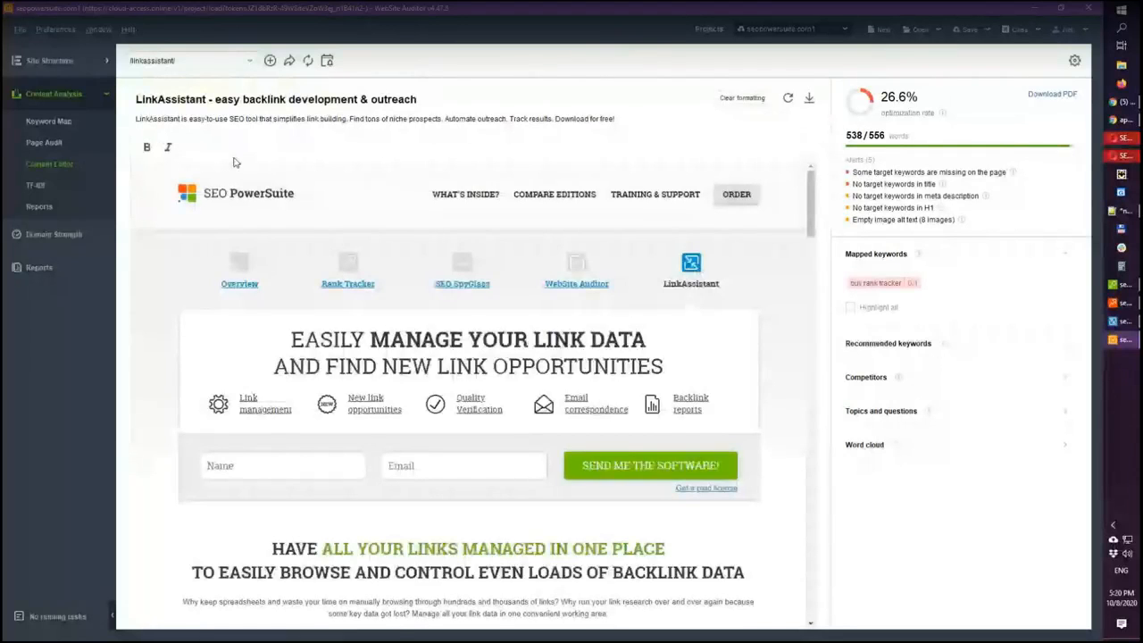
{"action": "left_click_drag", "start_coordinate": [805, 203], "coordinate": [806, 306]}
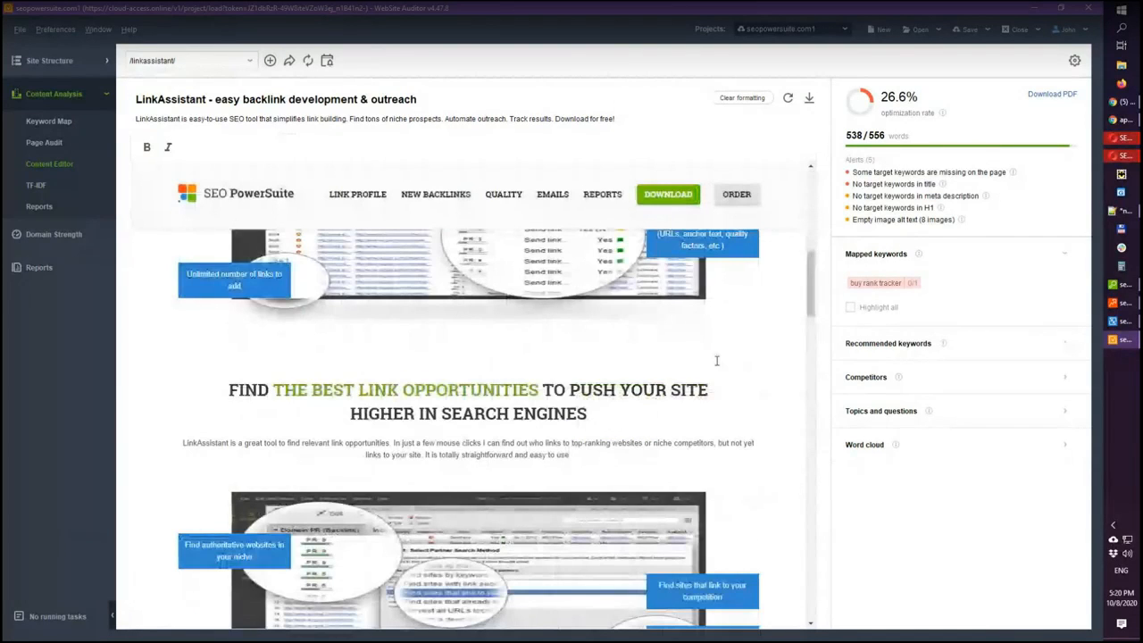
{"action": "left_click_drag", "start_coordinate": [812, 303], "coordinate": [813, 253]}
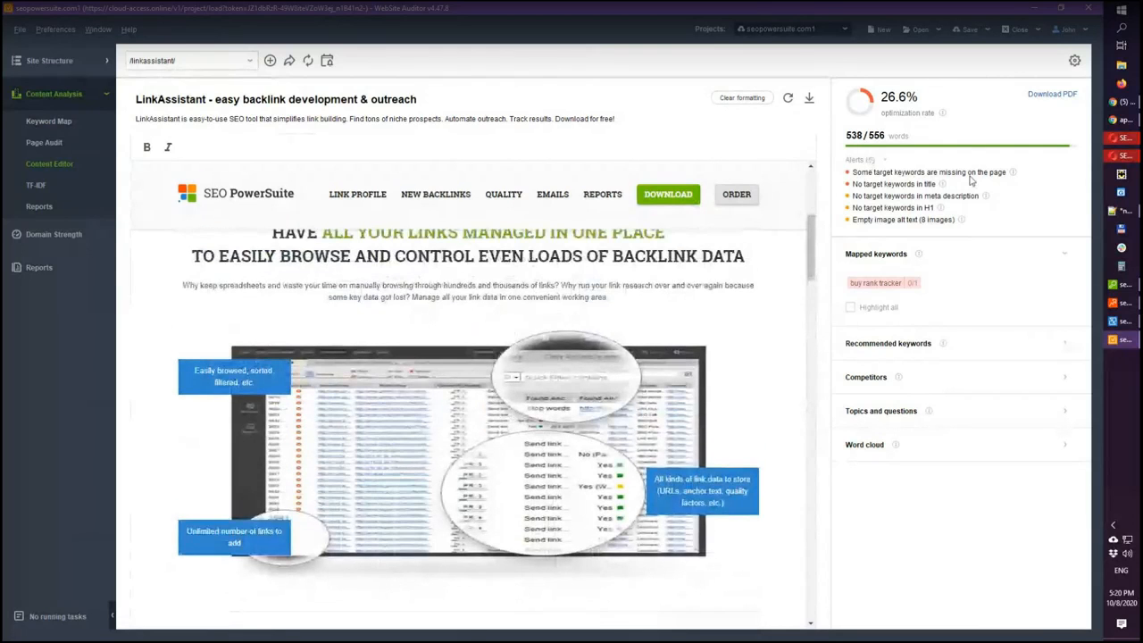
Step: Revisit the page audit briefly, and review the recommended keywords and the competitors with their traffic in the Content Editor
{"action": "left_click", "coordinate": [25, 142]}
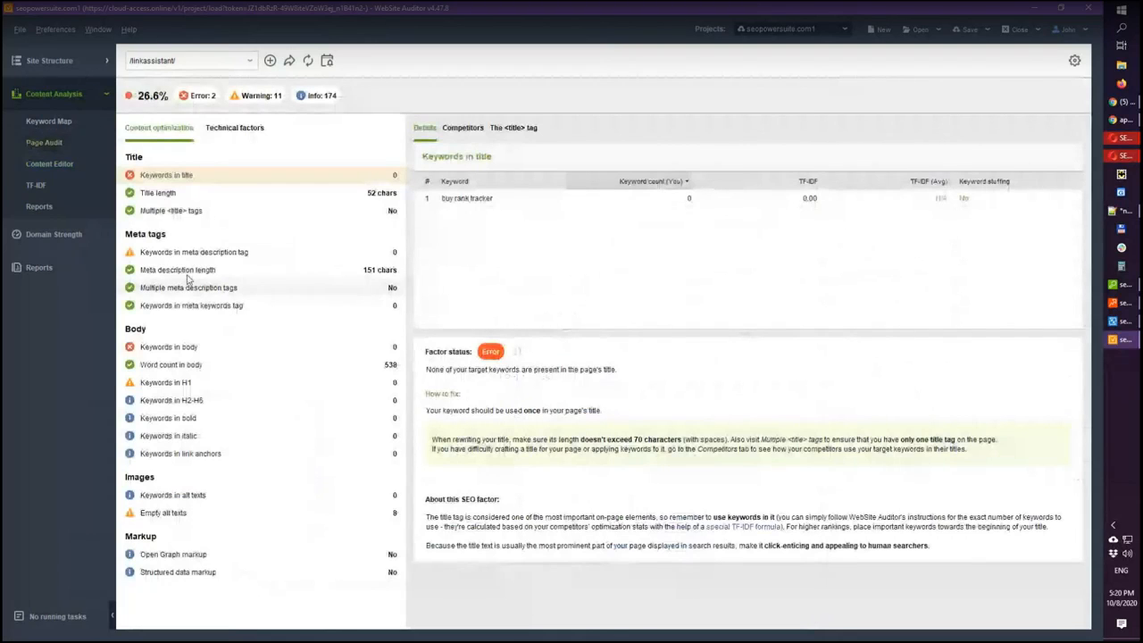
{"action": "left_click", "coordinate": [54, 164]}
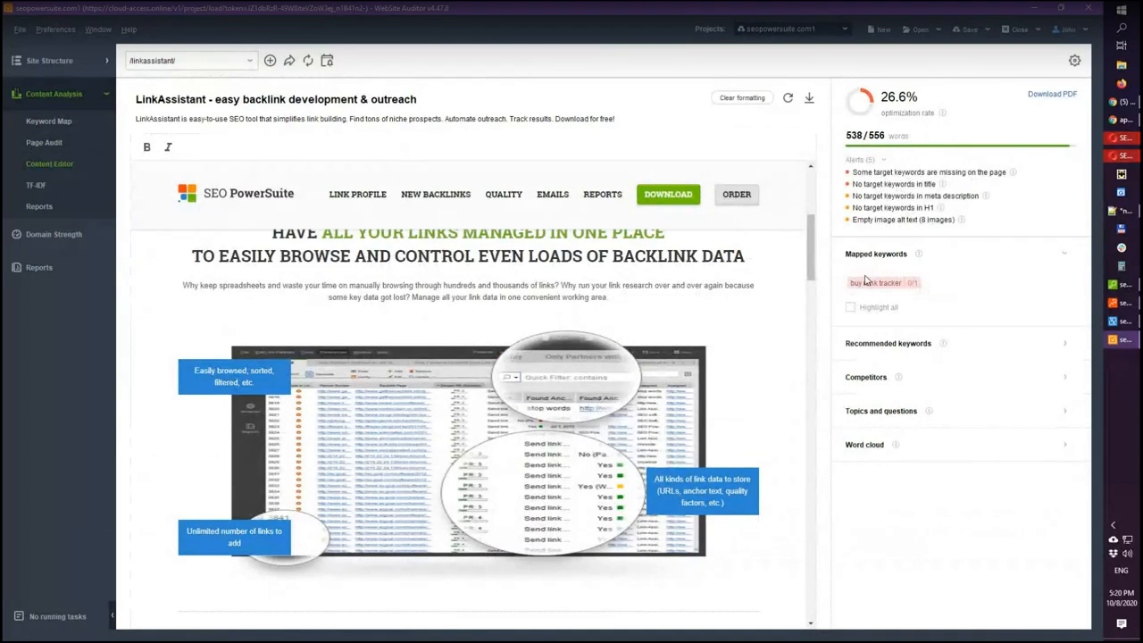
{"action": "left_click", "coordinate": [1064, 345]}
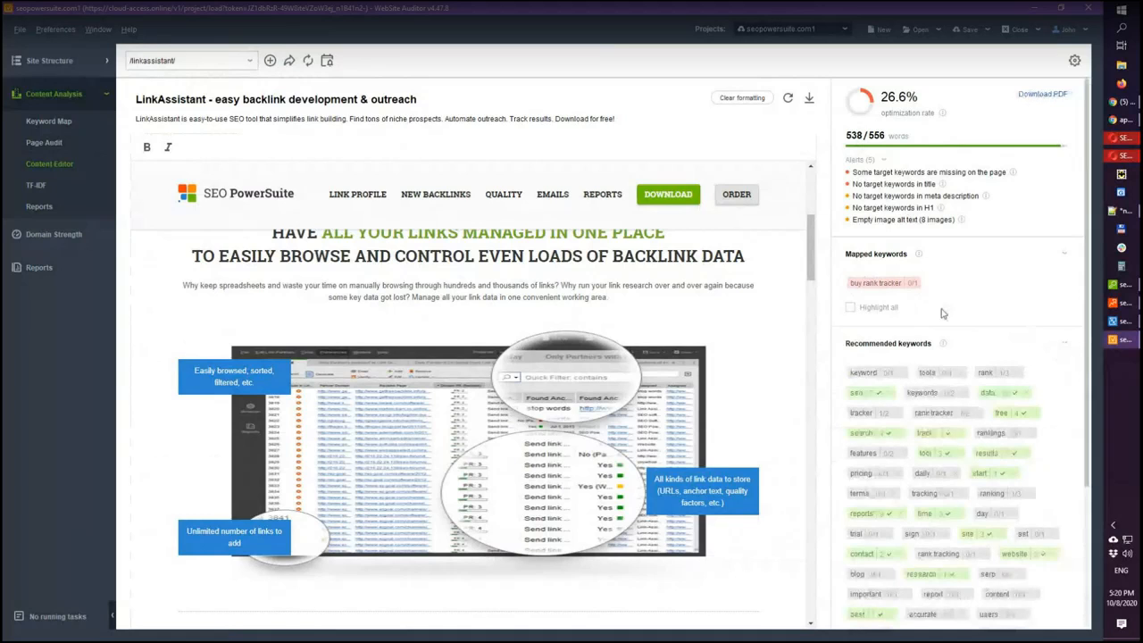
{"action": "scroll", "coordinate": [942, 314], "scroll_direction": "down", "scroll_amount": 2}
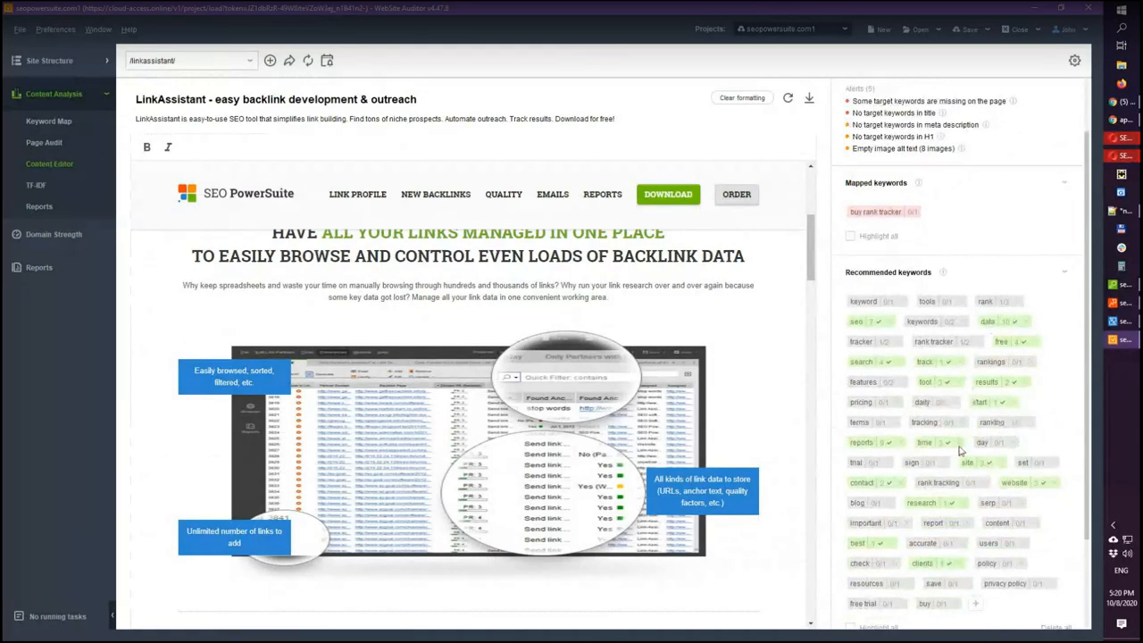
{"action": "scroll", "coordinate": [957, 437], "scroll_direction": "down", "scroll_amount": 1}
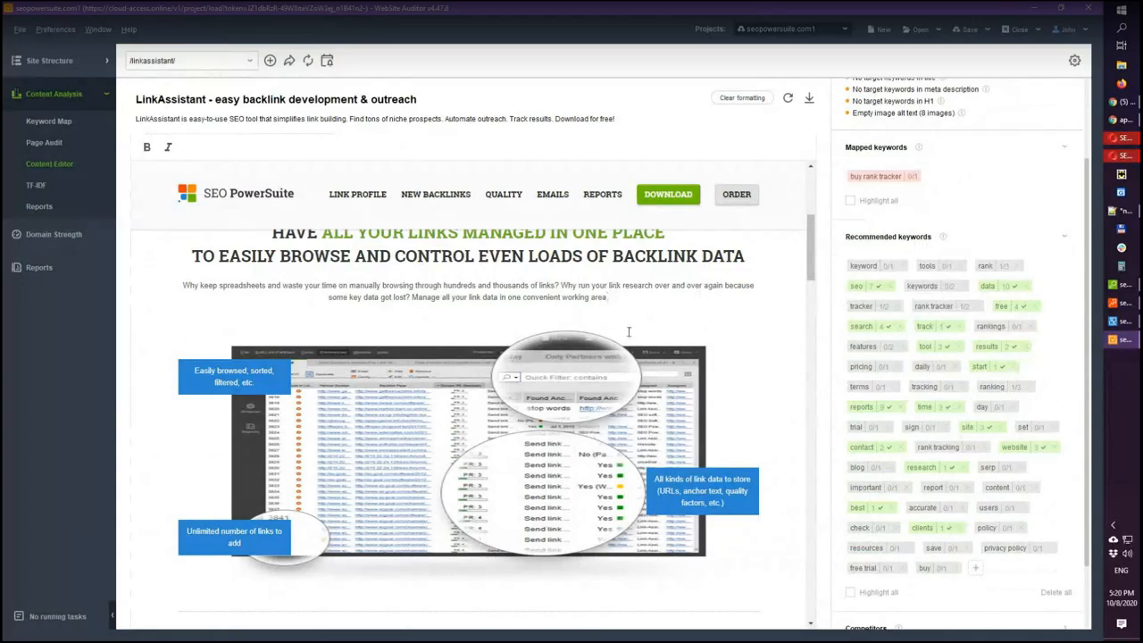
{"action": "scroll", "coordinate": [956, 339], "scroll_direction": "down", "scroll_amount": 2}
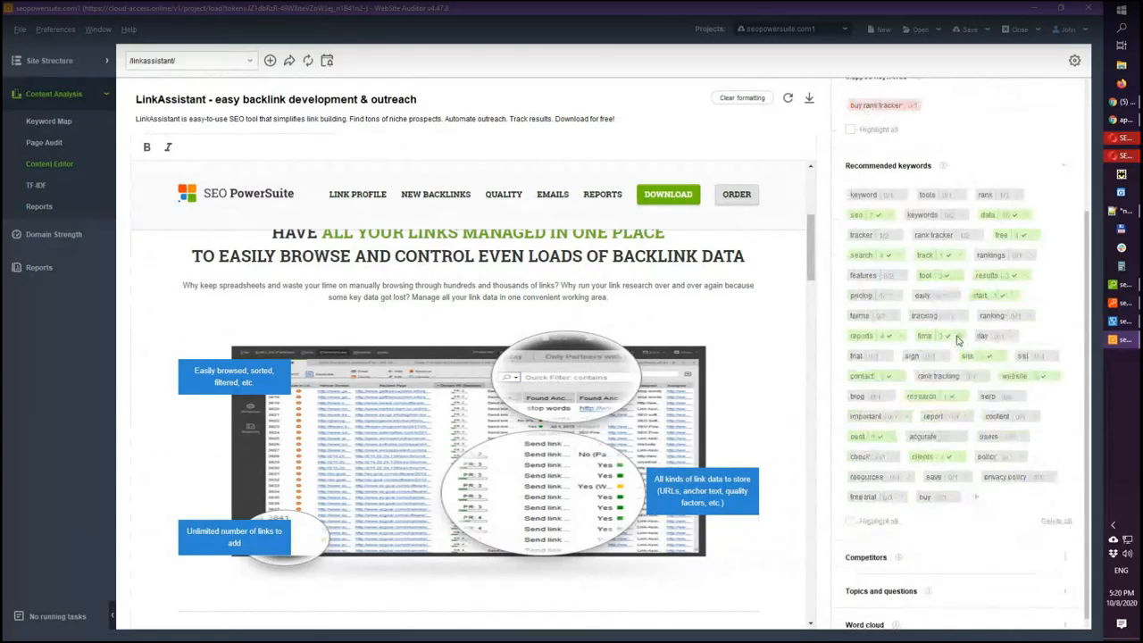
{"action": "scroll", "coordinate": [956, 339], "scroll_direction": "down", "scroll_amount": 1}
{"action": "left_click", "coordinate": [1069, 547]}
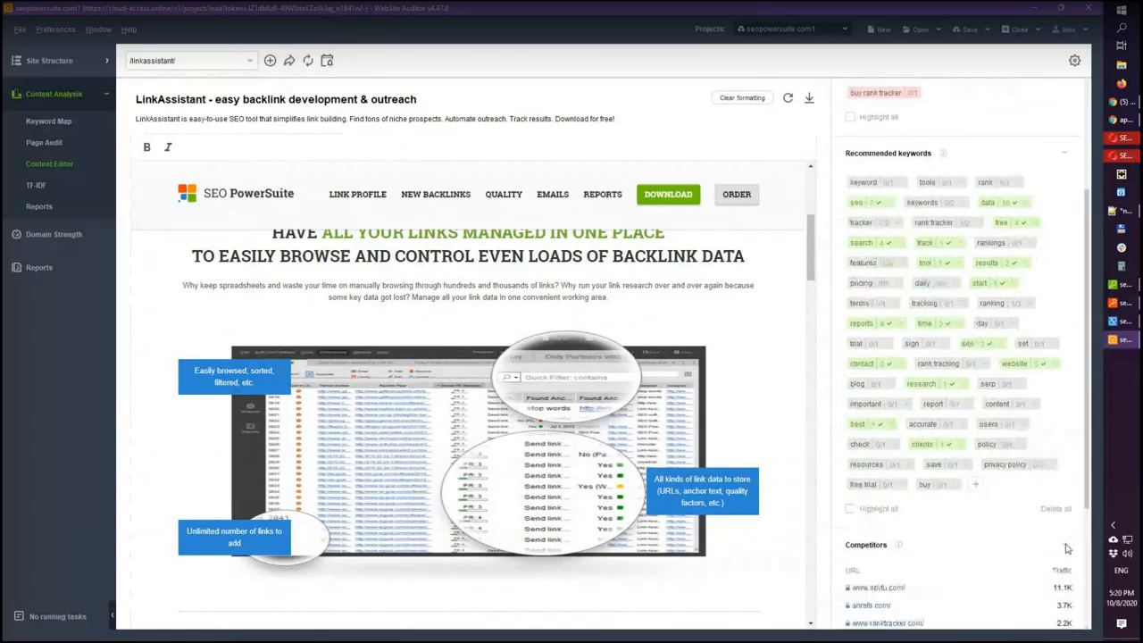
{"action": "scroll", "coordinate": [946, 446], "scroll_direction": "down", "scroll_amount": 5}
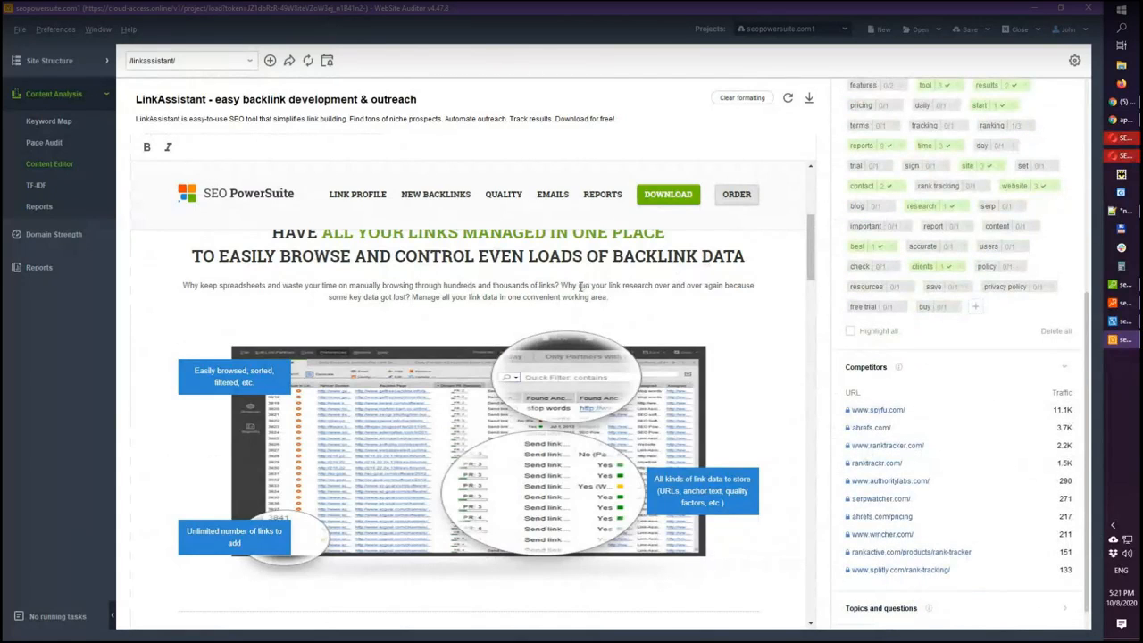
Step: Replace the heading "HAVE ALL YOUR LINKS MANAGED IN ONE PLACE..." and the paragraph below it with "BUY RANK TRACKER NOW!"
{"action": "scroll", "coordinate": [884, 257], "scroll_direction": "up", "scroll_amount": 8}
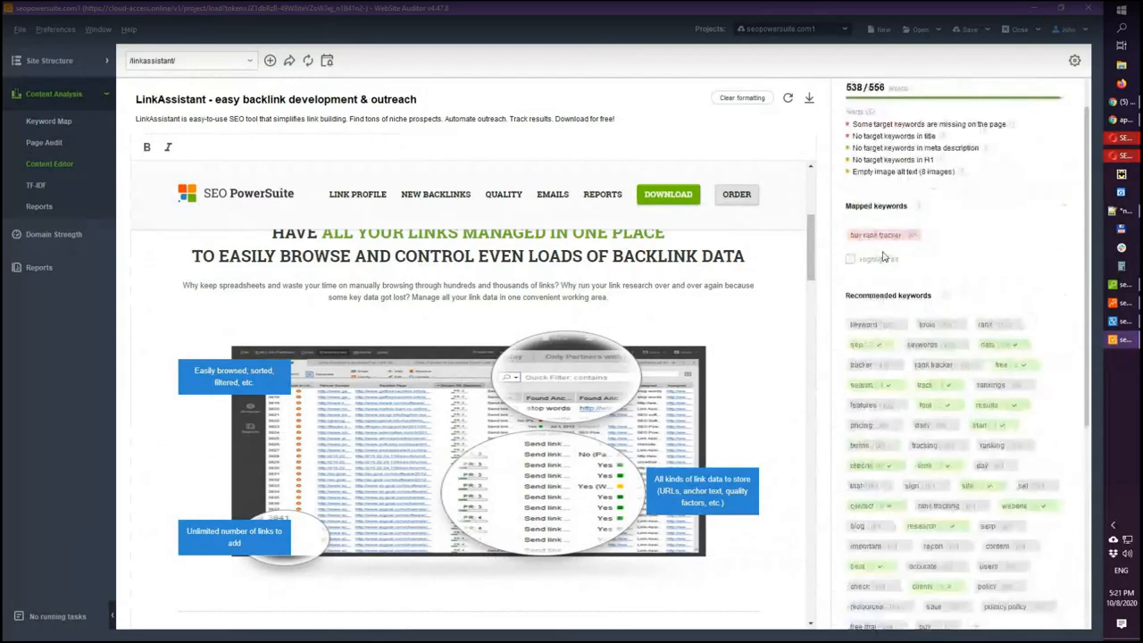
{"action": "scroll", "coordinate": [884, 257], "scroll_direction": "up", "scroll_amount": 1}
{"action": "scroll", "coordinate": [728, 306], "scroll_direction": "up", "scroll_amount": 1}
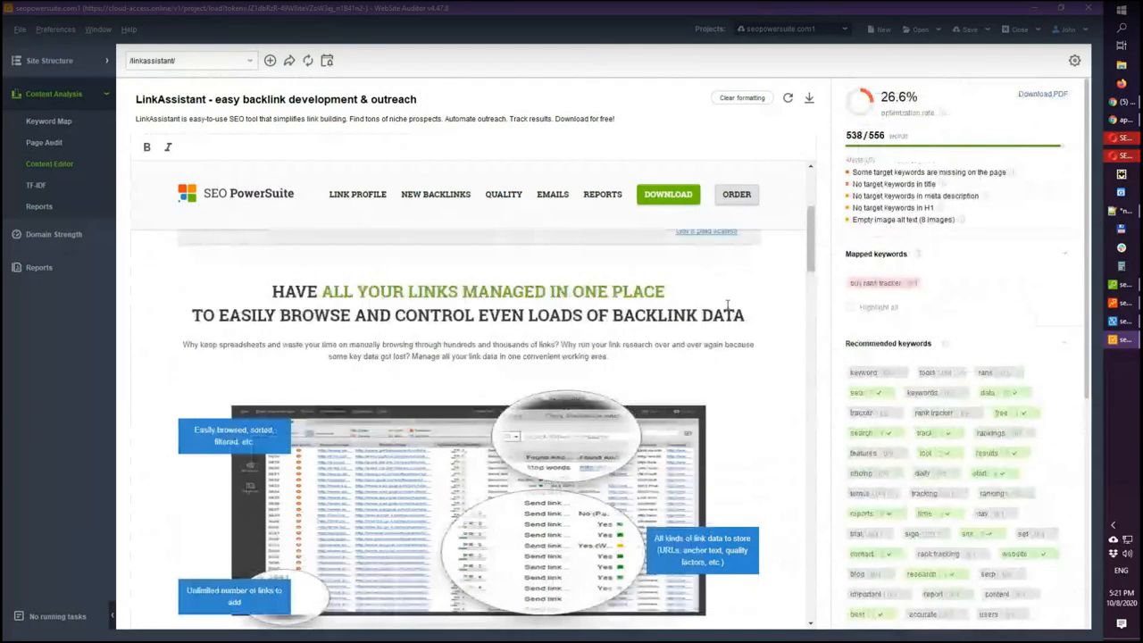
{"action": "scroll", "coordinate": [728, 306], "scroll_direction": "up", "scroll_amount": 4}
{"action": "scroll", "coordinate": [626, 431], "scroll_direction": "down", "scroll_amount": 3}
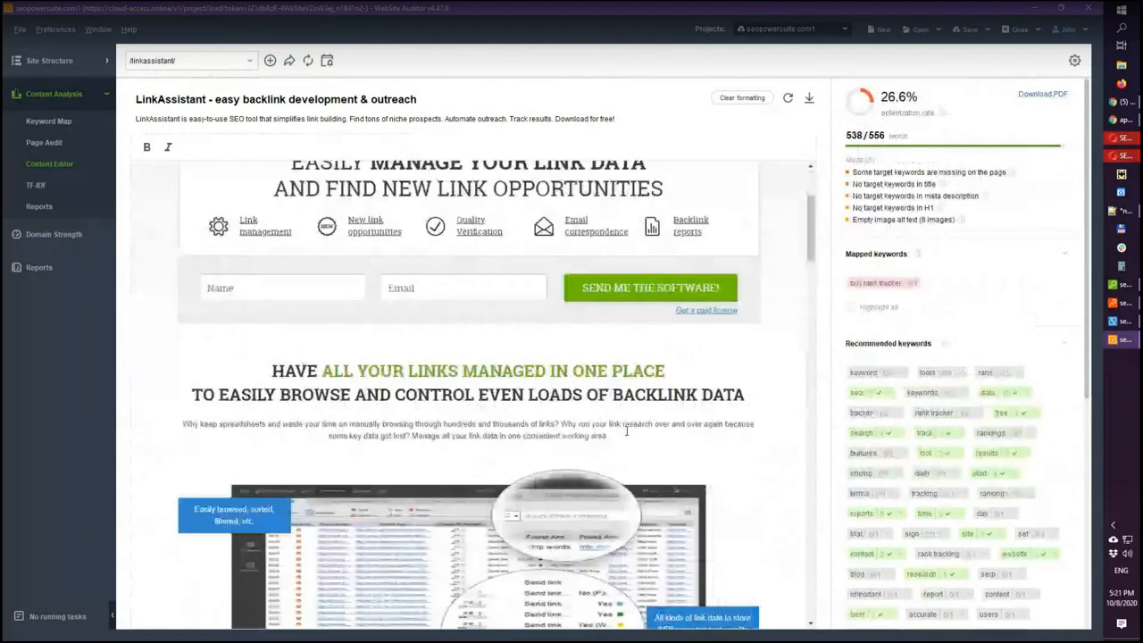
{"action": "left_click_drag", "start_coordinate": [626, 431], "coordinate": [263, 363]}
{"action": "key", "text": "Delete"}
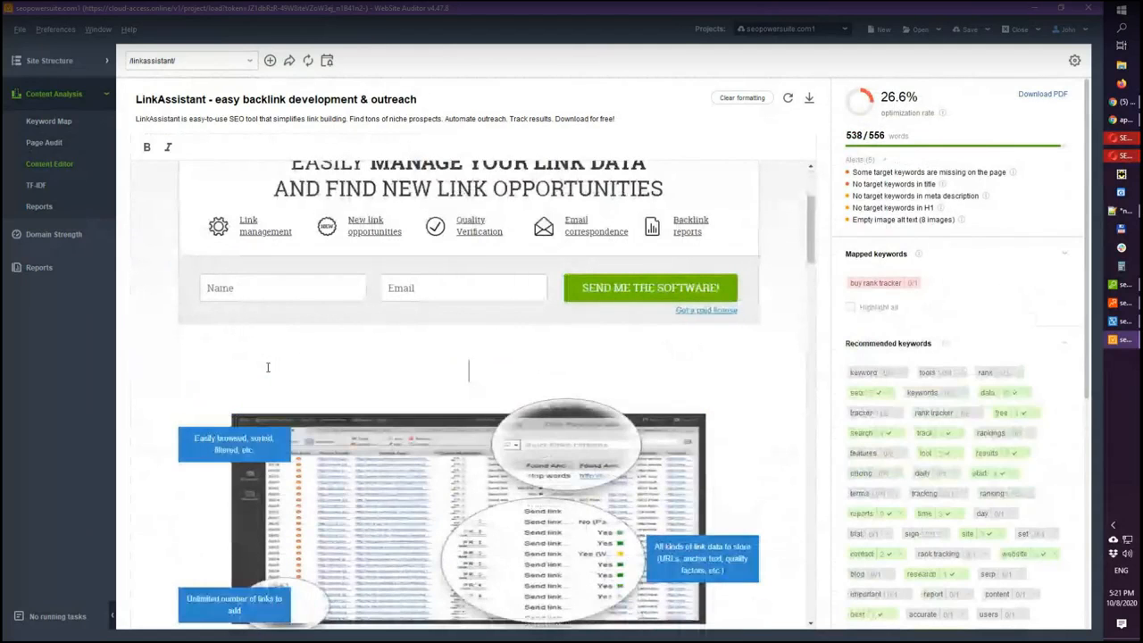
{"action": "type", "text": "B"}
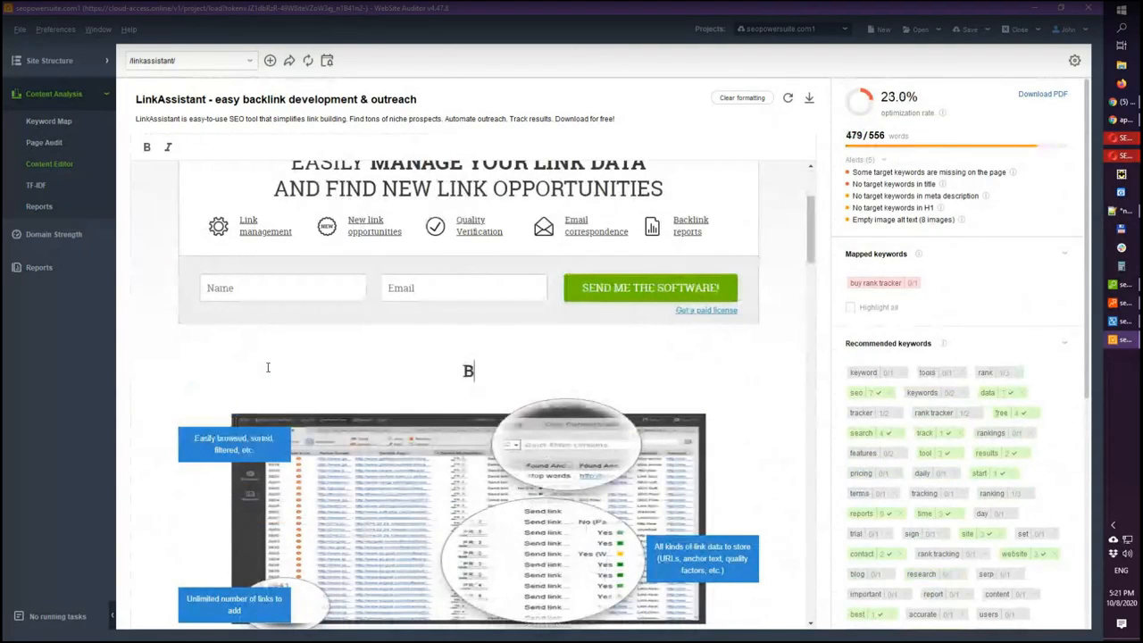
{"action": "type", "text": "UY RANK TR"}
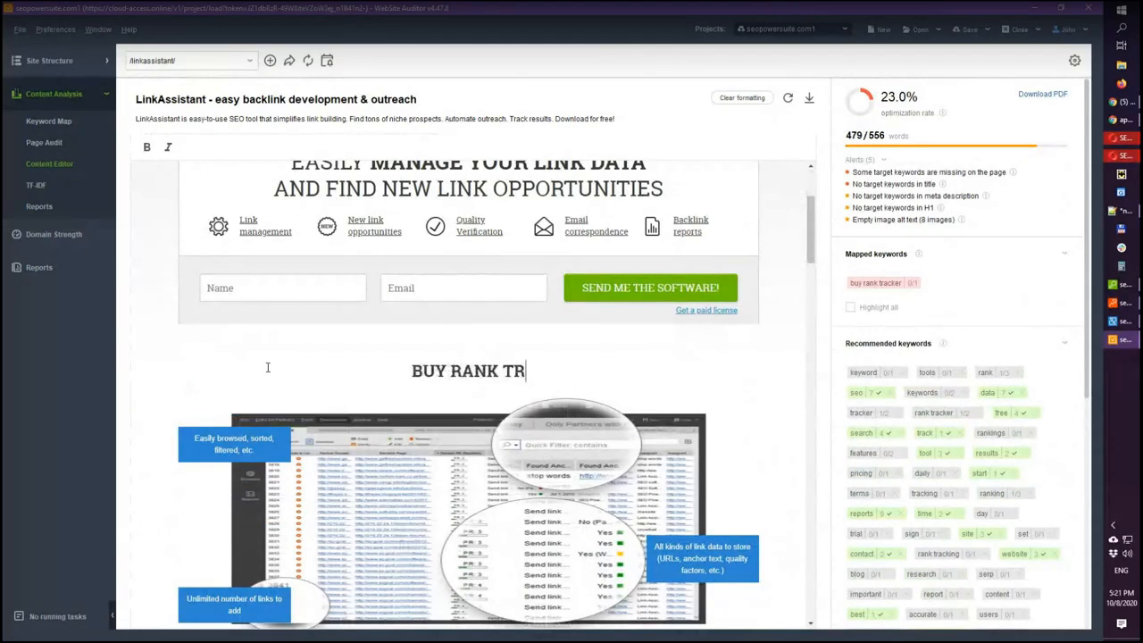
{"action": "type", "text": "ACKER "}
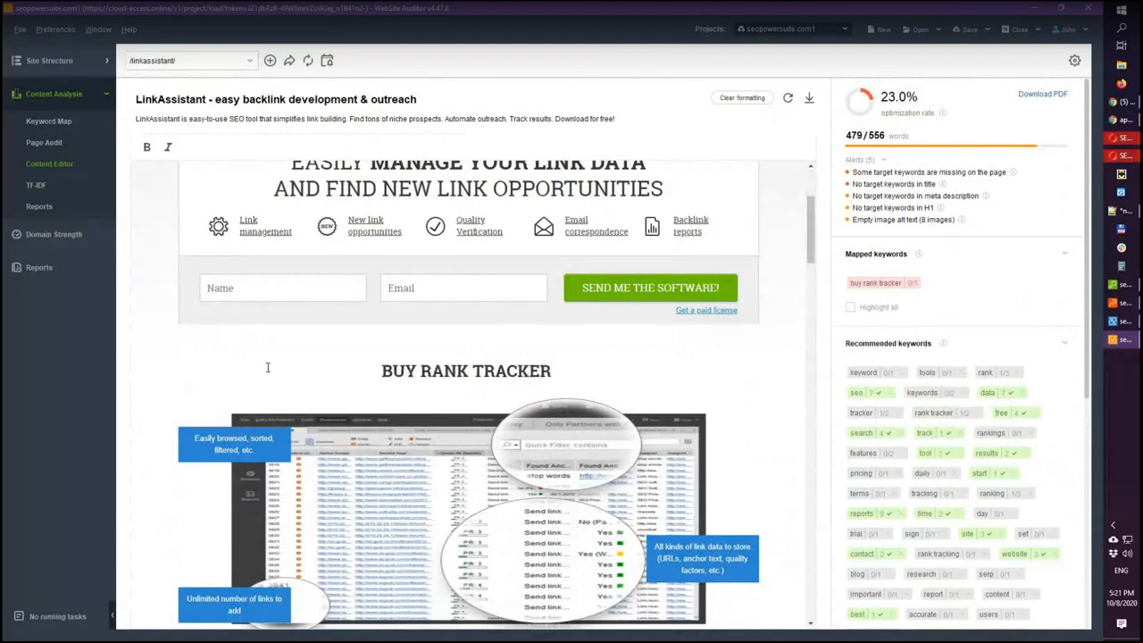
{"action": "type", "text": "NOW!"}
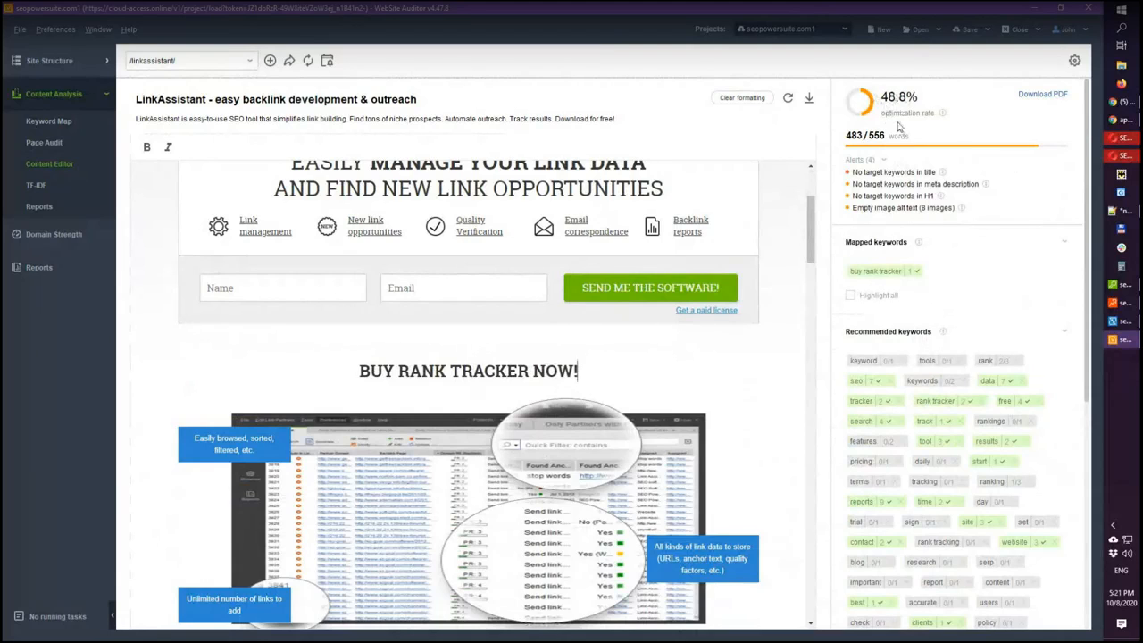
Step: Insert an empty line below the "BUY RANK TRACKER NOW!" heading and look over the surrounding page sections
{"action": "left_click", "coordinate": [585, 370]}
{"action": "key", "text": "Return"}
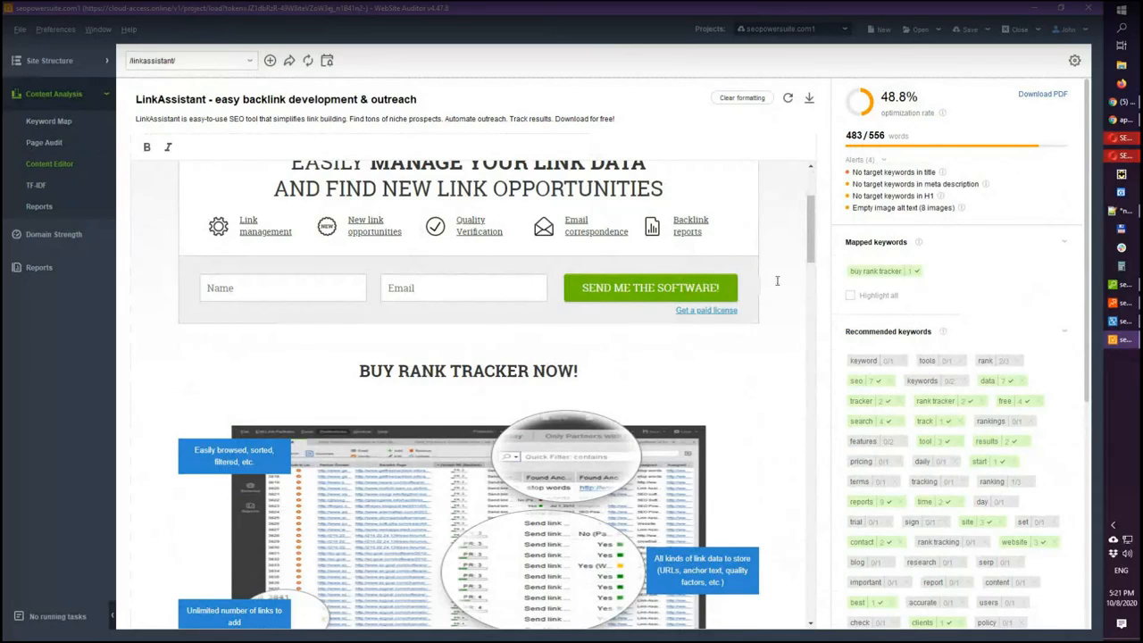
{"action": "mouse_move", "coordinate": [811, 255]}
{"action": "left_mouse_down"}
{"action": "mouse_move", "coordinate": [811, 228]}
{"action": "mouse_move", "coordinate": [811, 275]}
{"action": "left_mouse_up"}
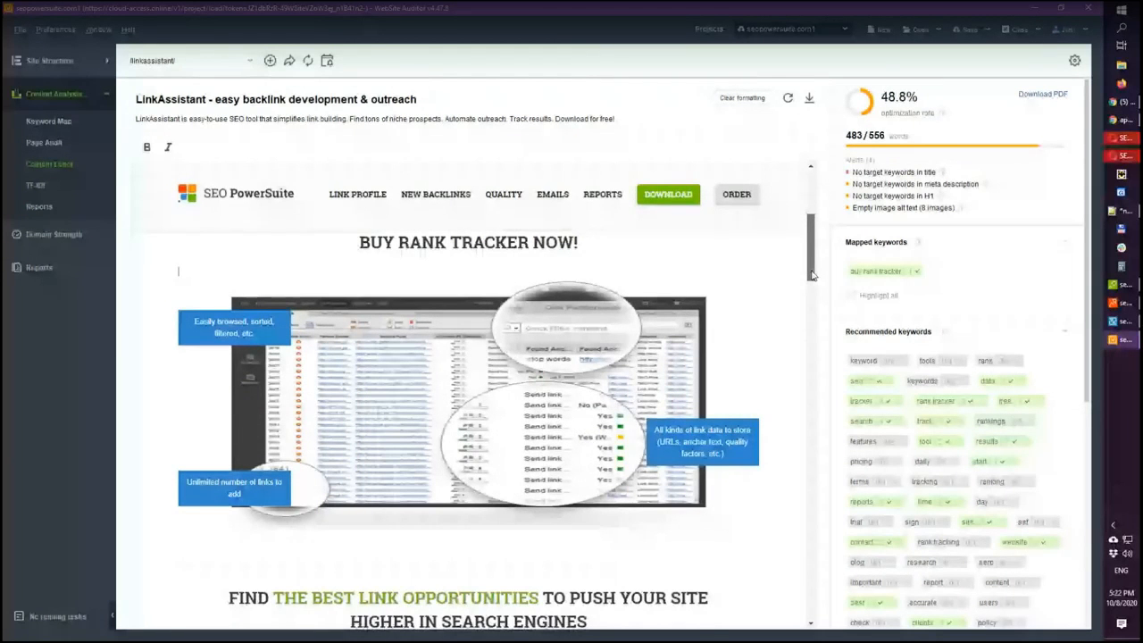
{"action": "left_click_drag", "start_coordinate": [812, 275], "coordinate": [811, 242]}
{"action": "scroll", "coordinate": [558, 389], "scroll_direction": "down", "scroll_amount": 1}
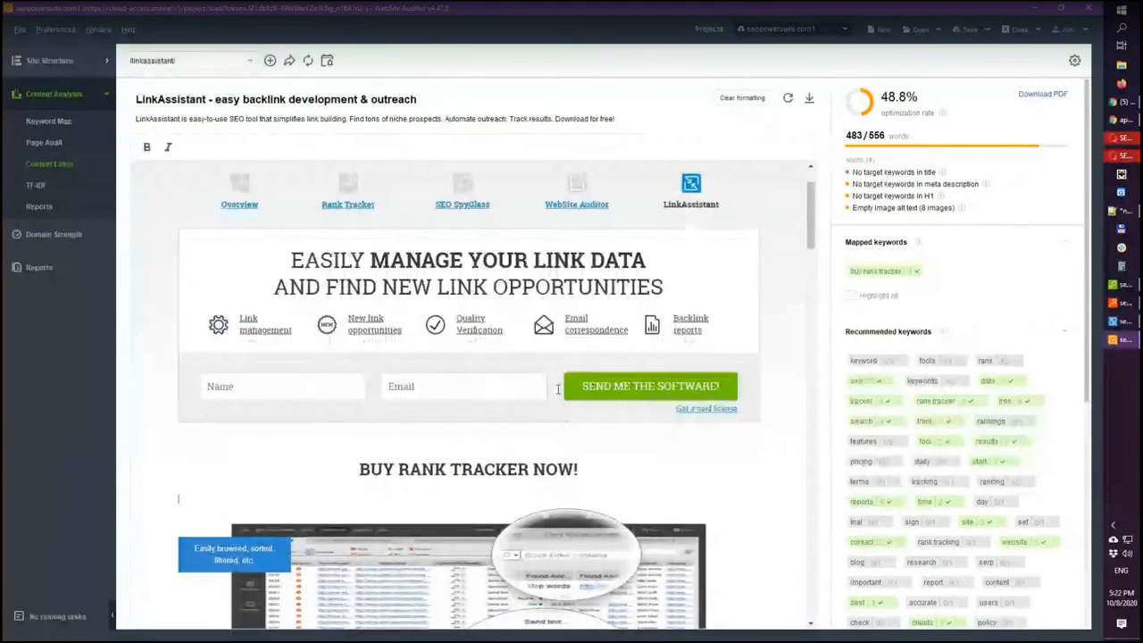
{"action": "scroll", "coordinate": [559, 389], "scroll_direction": "down", "scroll_amount": 1}
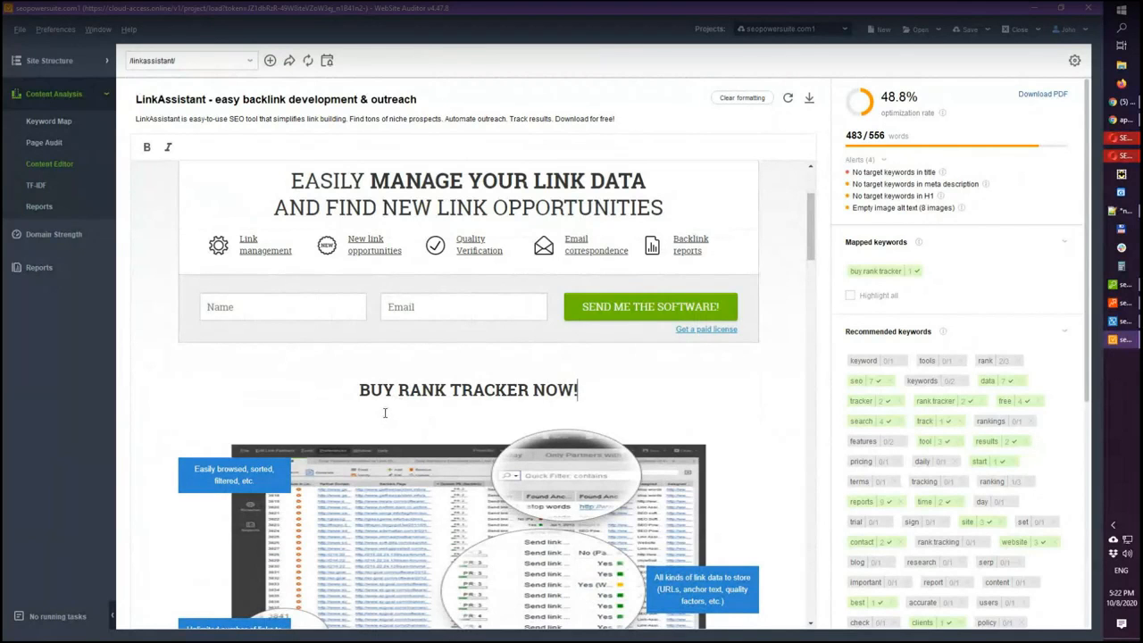
{"action": "scroll", "coordinate": [498, 398], "scroll_direction": "down", "scroll_amount": 2}
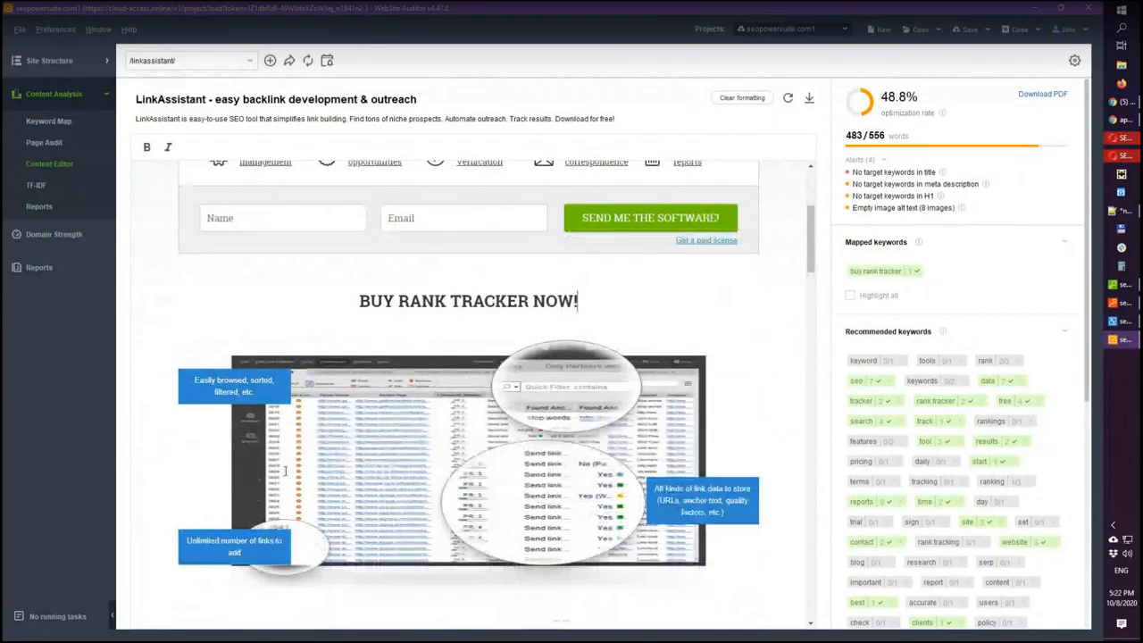
{"action": "scroll", "coordinate": [285, 471], "scroll_direction": "down", "scroll_amount": 4}
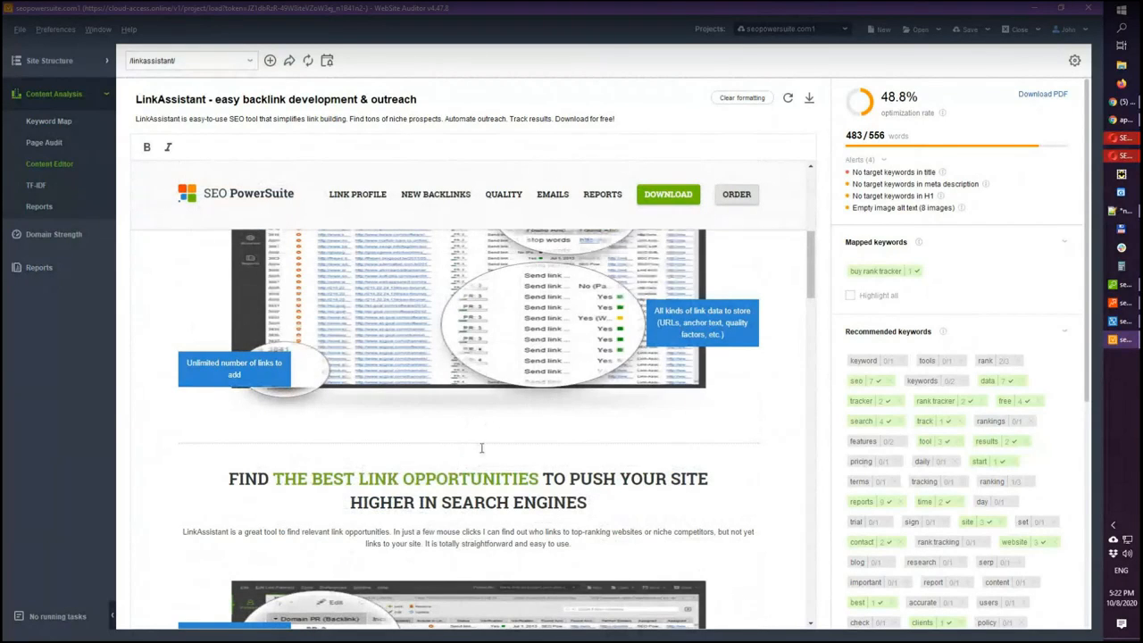
{"action": "scroll", "coordinate": [484, 451], "scroll_direction": "up", "scroll_amount": 3}
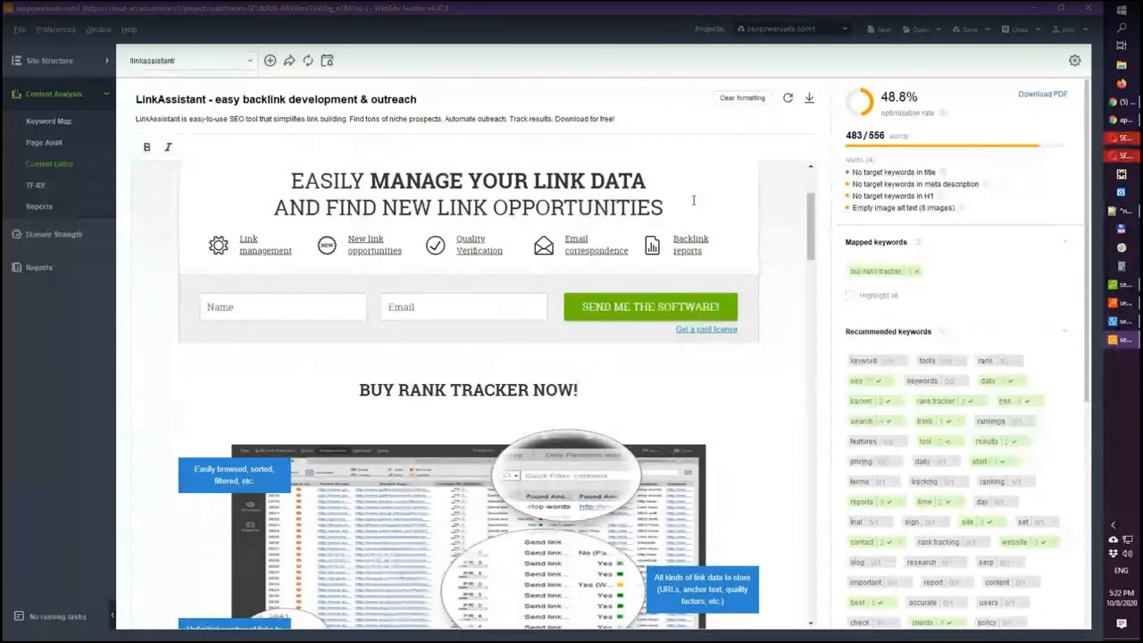
Step: Clear all styles and formatting of the page, converting it to Document Mode
{"action": "left_click", "coordinate": [738, 98]}
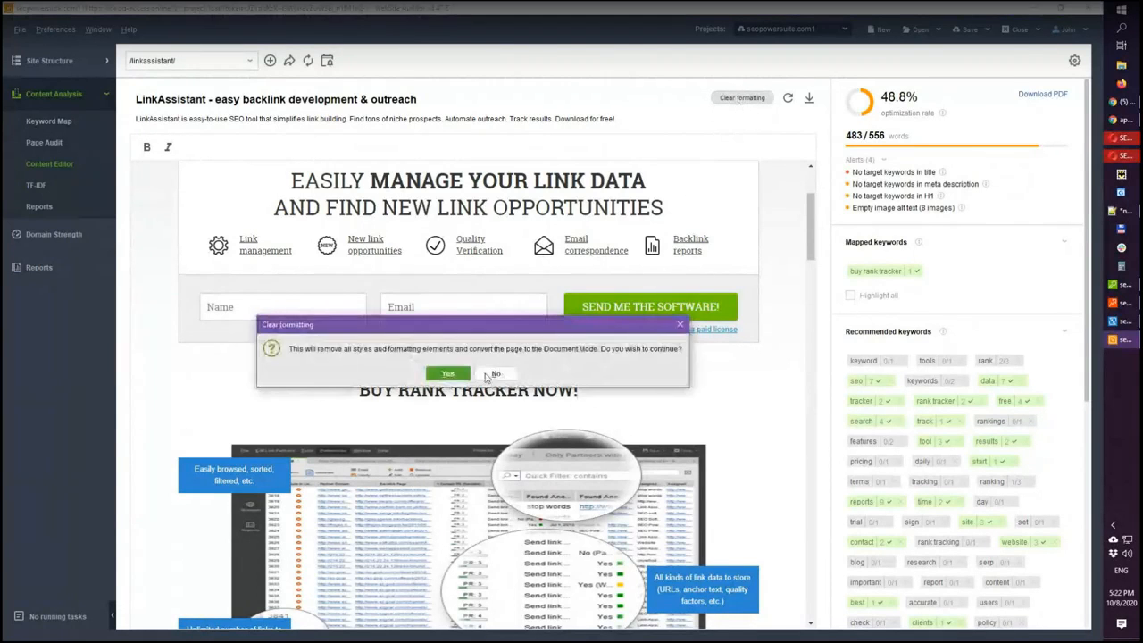
{"action": "left_click", "coordinate": [451, 374]}
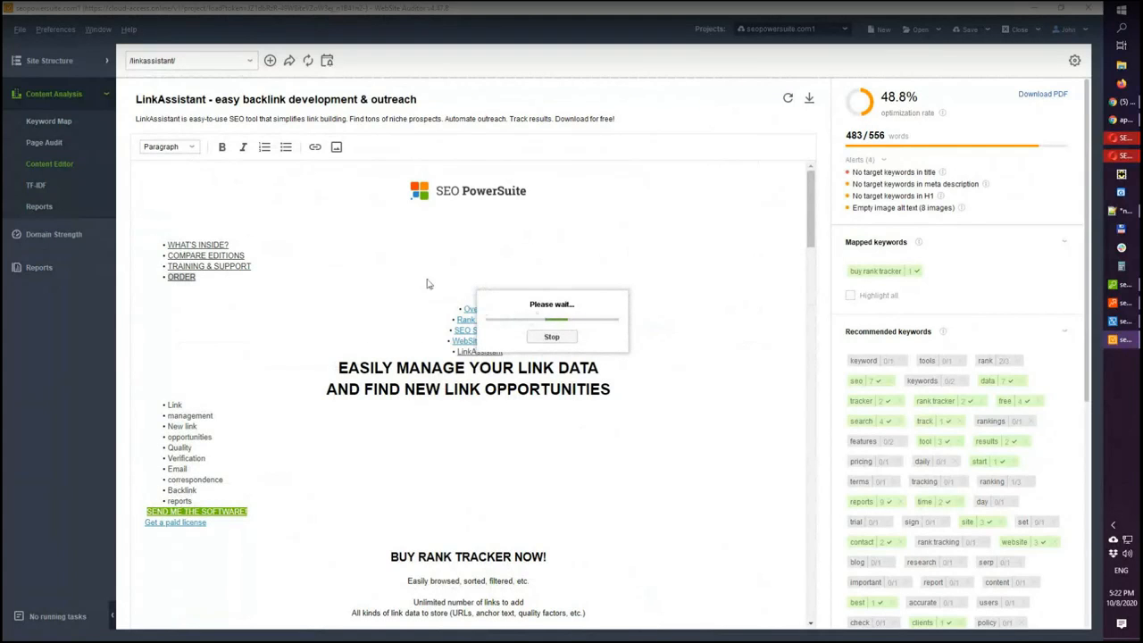
{"action": "mouse_move", "coordinate": [810, 201]}
{"action": "left_mouse_down"}
{"action": "mouse_move", "coordinate": [809, 451]}
{"action": "mouse_move", "coordinate": [800, 224]}
{"action": "mouse_move", "coordinate": [798, 372]}
{"action": "mouse_move", "coordinate": [808, 205]}
{"action": "left_mouse_up"}
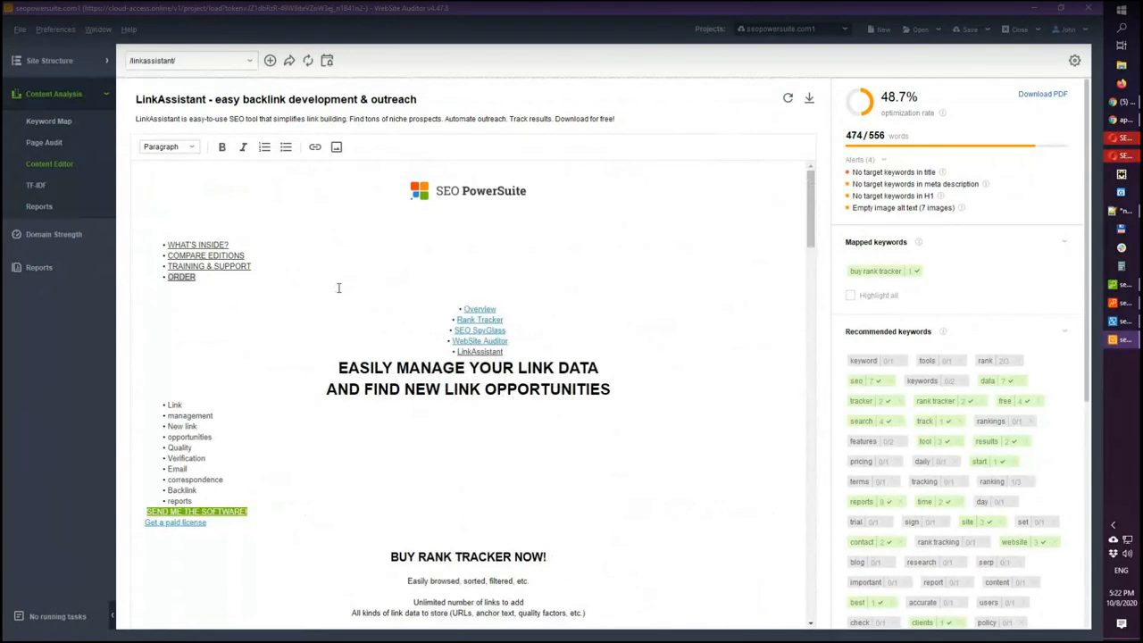
Step: Replace the navigation list from "WHAT'S INSIDE?" to "ORDER" with some dummy text
{"action": "left_click_drag", "start_coordinate": [200, 281], "coordinate": [140, 242]}
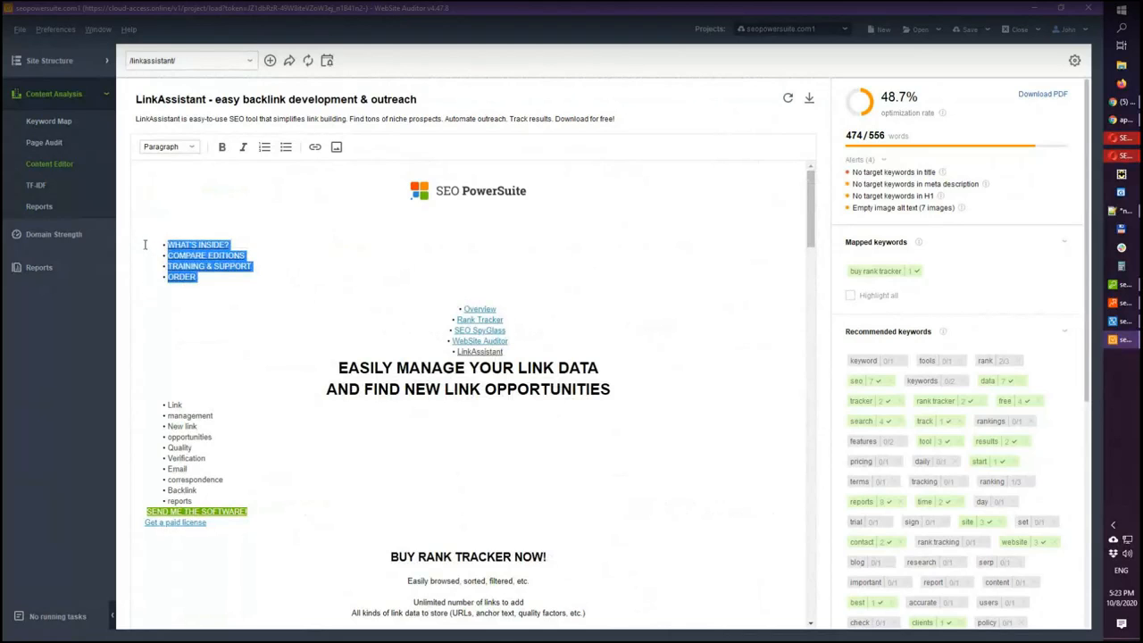
{"action": "key", "text": "BackSpace"}
{"action": "type", "text": "rthr"}
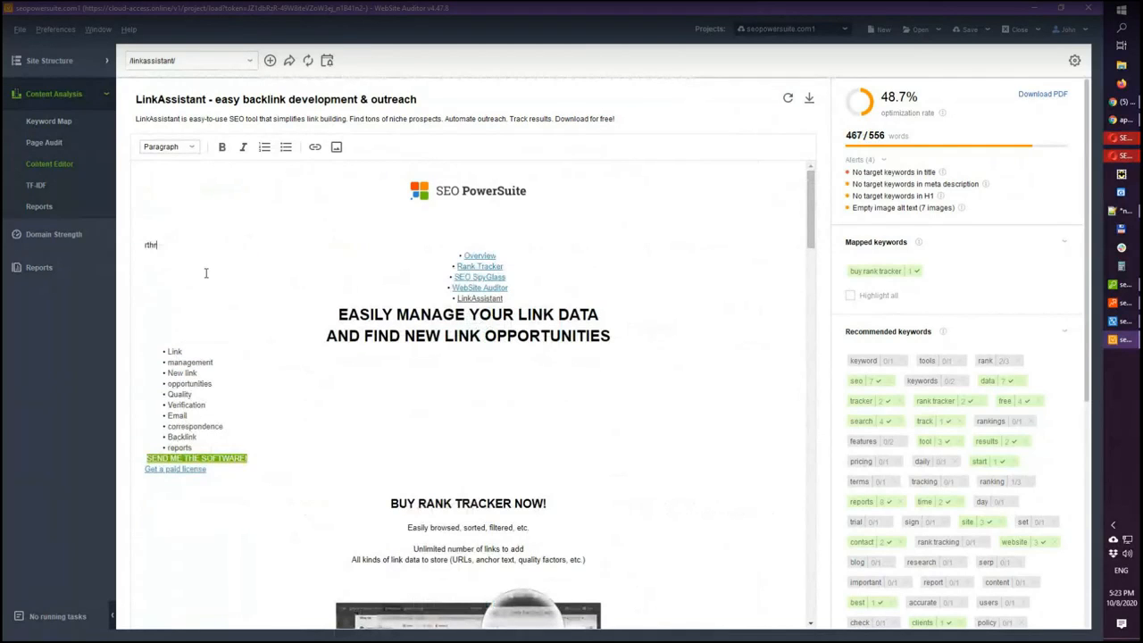
{"action": "type", "text": "hsrth"}
Step: Clear the entire document in the Content Editor and write "Buy Rank Tracker" as its only text
{"action": "key", "text": "ctrl+a"}
{"action": "key", "text": "BackSpace"}
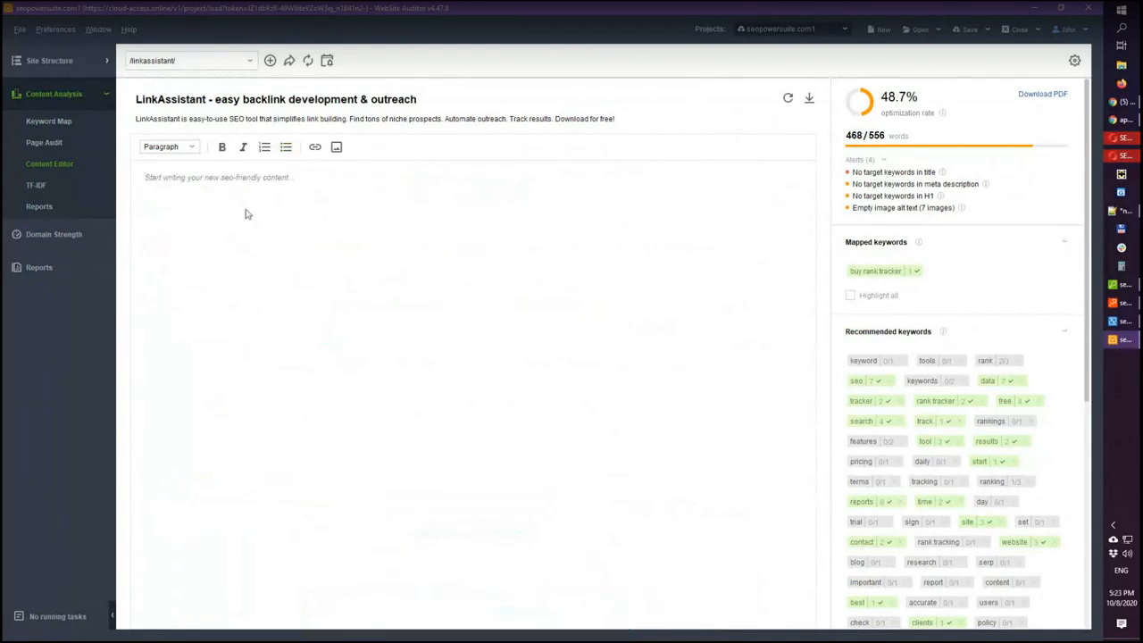
{"action": "type", "text": "sg"}
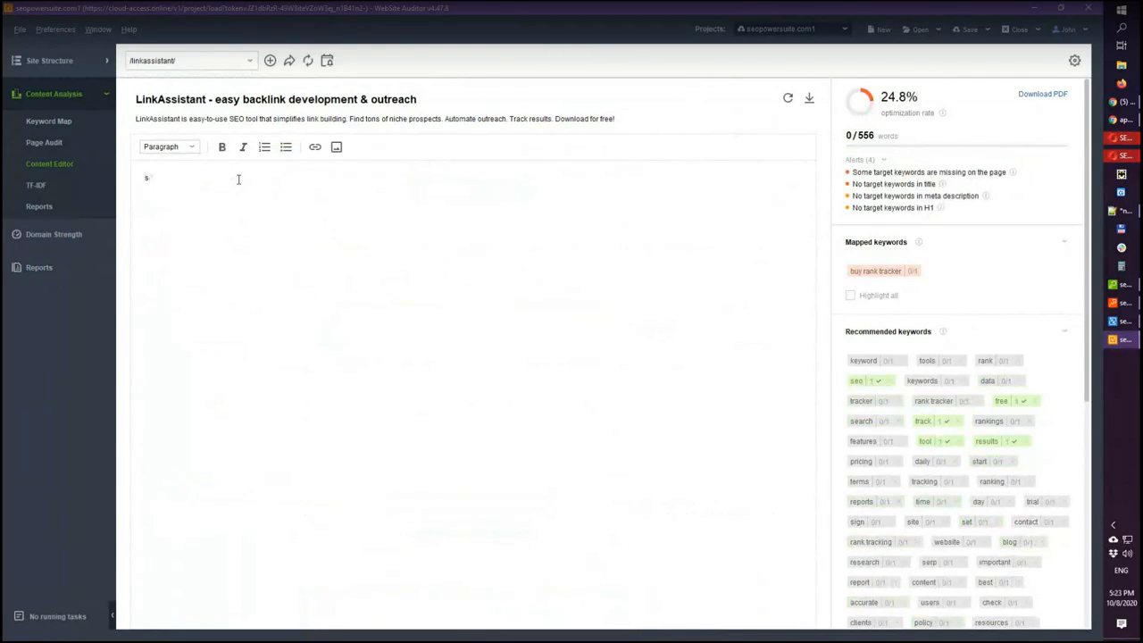
{"action": "key", "text": "BackSpace"}
{"action": "type", "text": "Buy Rank Tracker"}
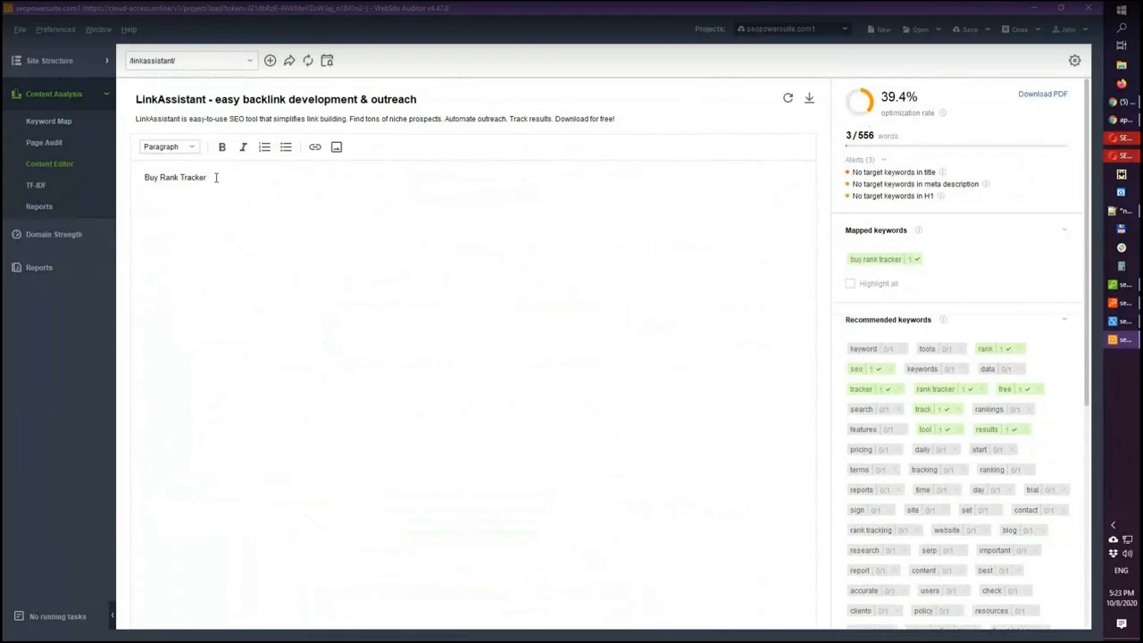
Step: Enlarge the TF-IDF table of multi-word keywords, look through its recommendations, and return to the Content Editor
{"action": "left_click", "coordinate": [33, 189]}
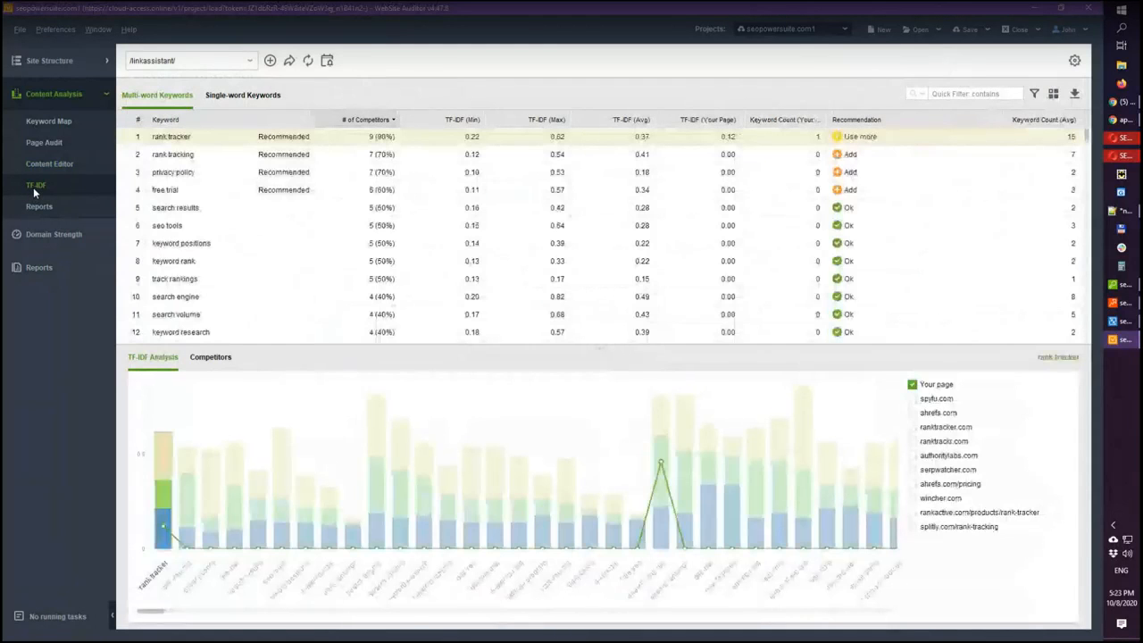
{"action": "left_click_drag", "start_coordinate": [597, 348], "coordinate": [581, 478]}
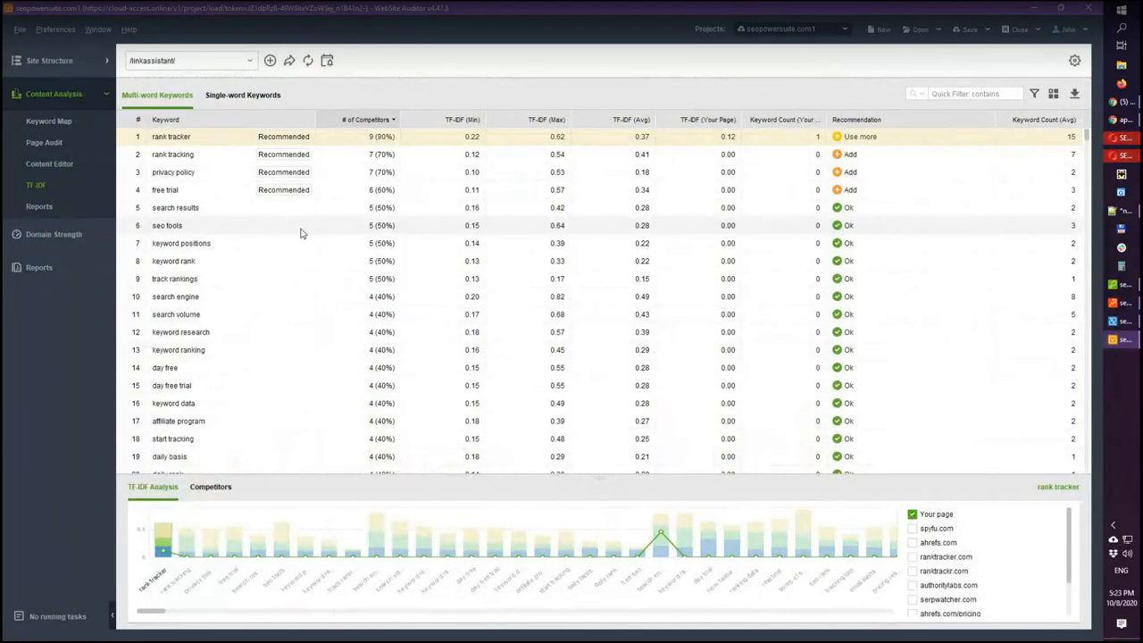
{"action": "left_click", "coordinate": [55, 163]}
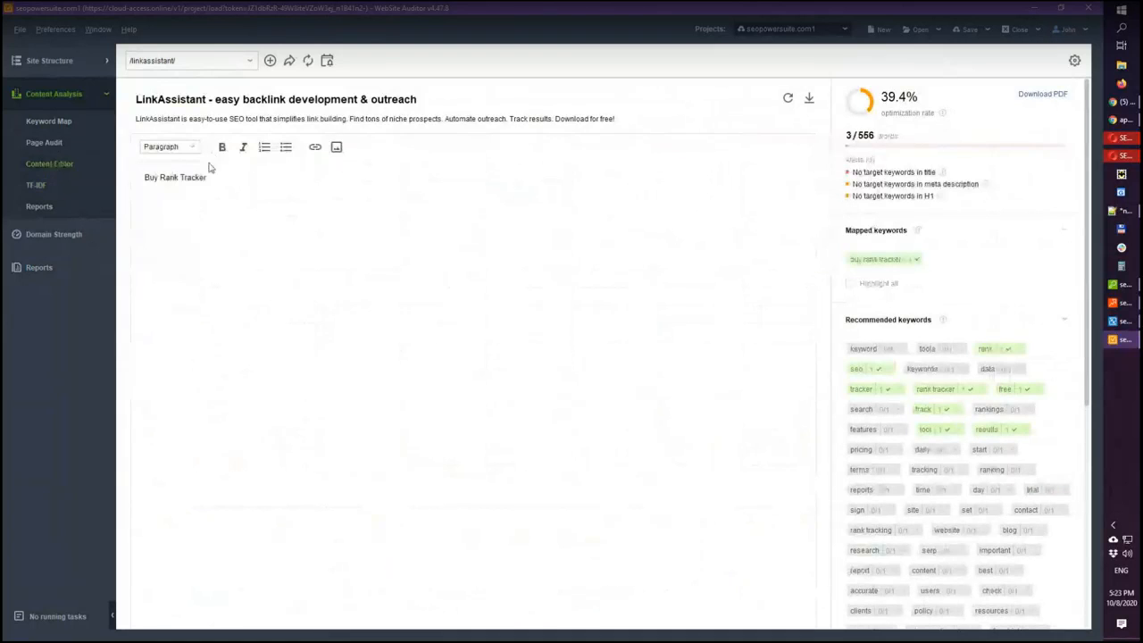
{"action": "left_click", "coordinate": [57, 182]}
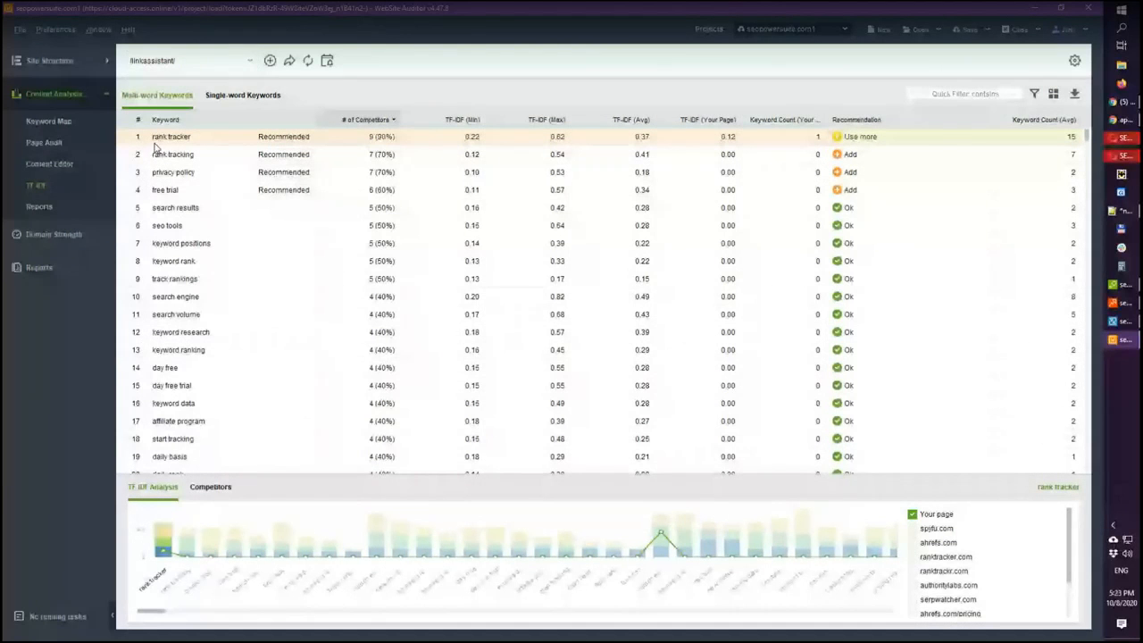
{"action": "left_click_drag", "start_coordinate": [1085, 139], "coordinate": [1064, 363]}
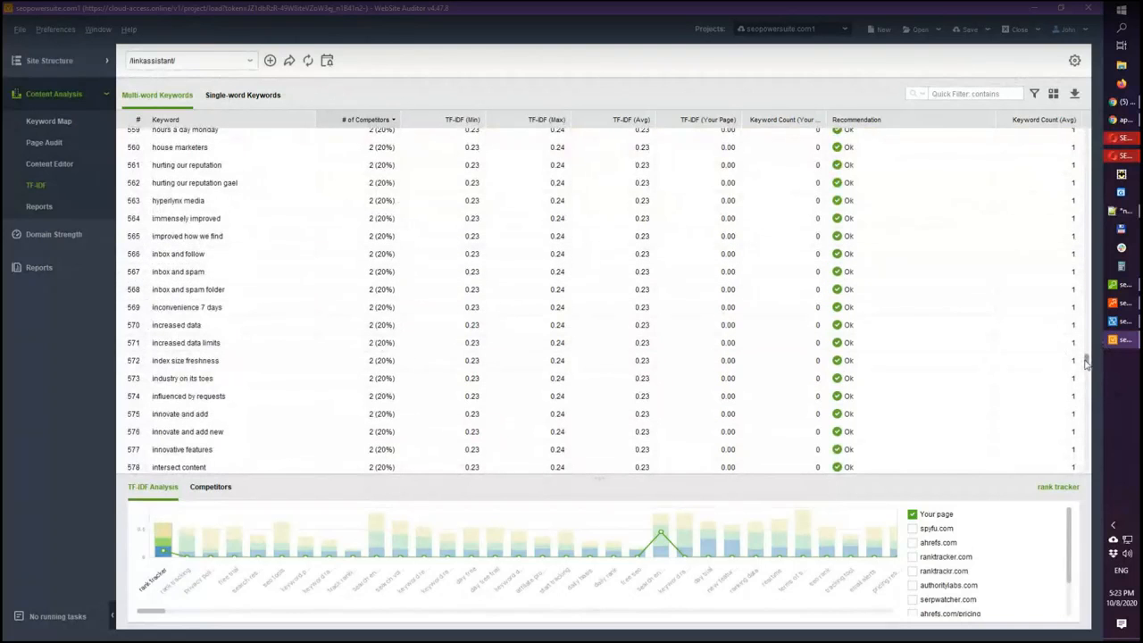
{"action": "left_click_drag", "start_coordinate": [1087, 359], "coordinate": [1053, 126]}
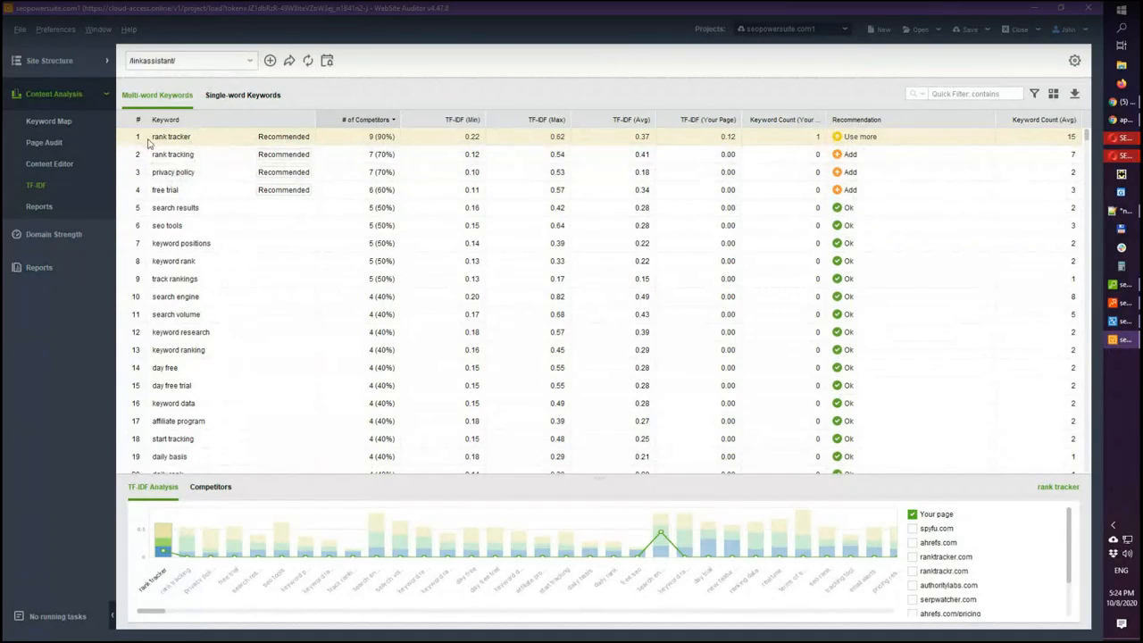
{"action": "left_click", "coordinate": [53, 163]}
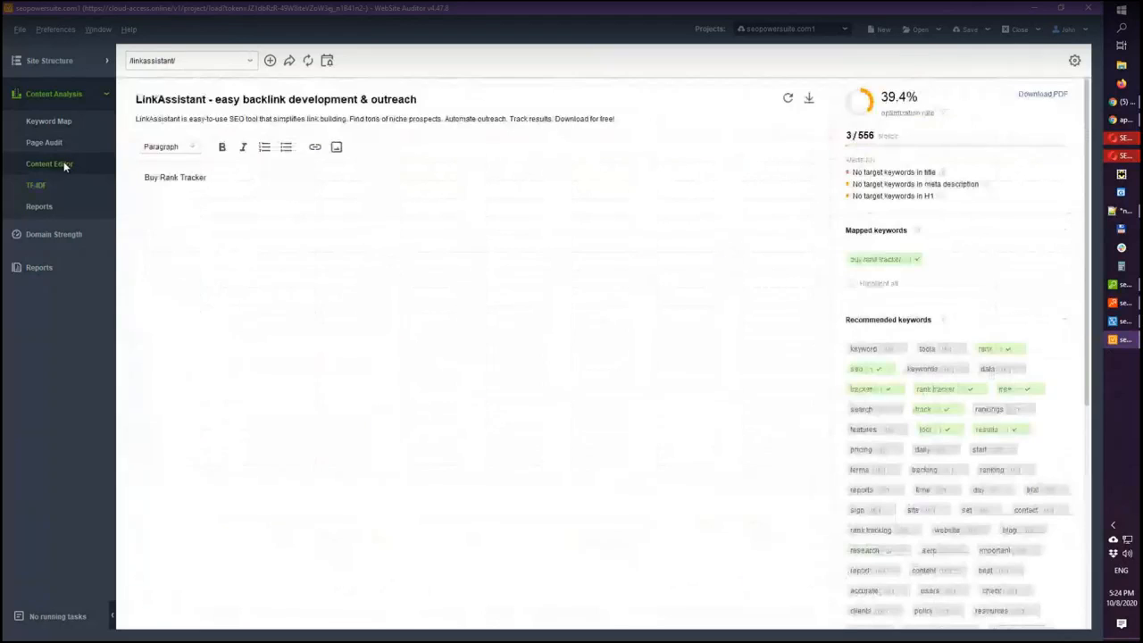
Step: Revisit the Site Audit overview under Site Structure and its list of SEO factors
{"action": "left_click", "coordinate": [51, 96]}
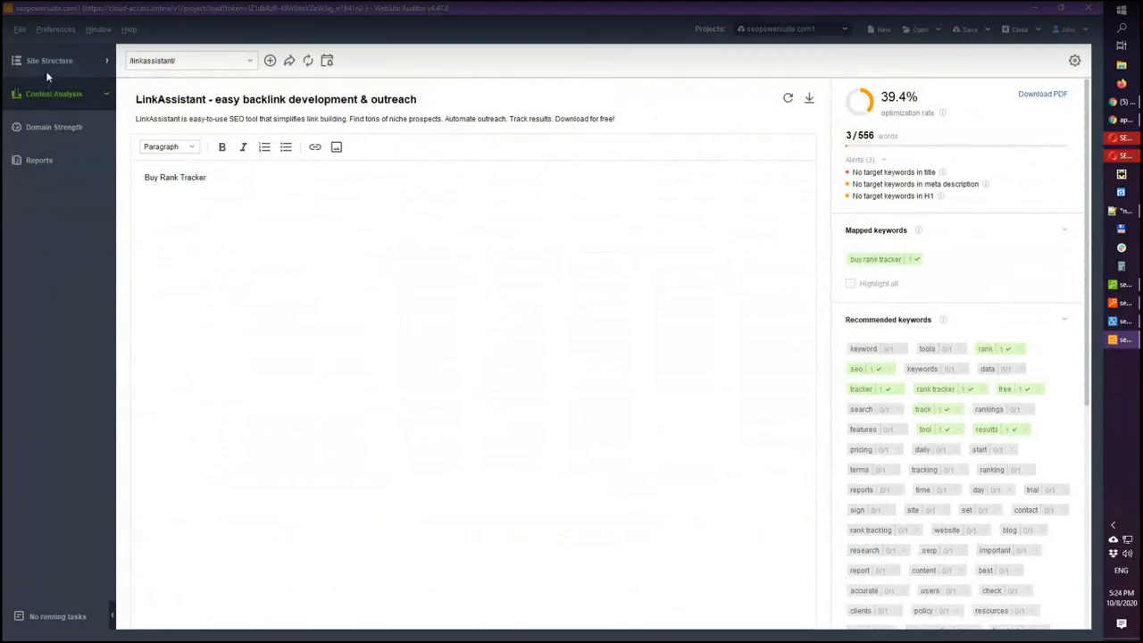
{"action": "left_click", "coordinate": [45, 71]}
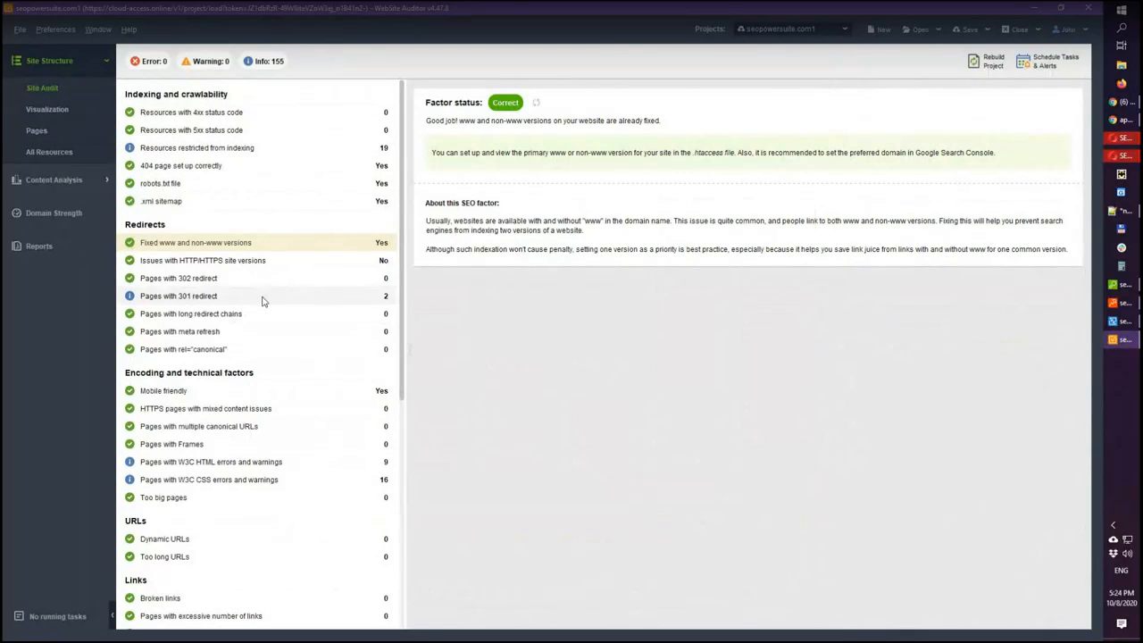
{"action": "left_click", "coordinate": [30, 179]}
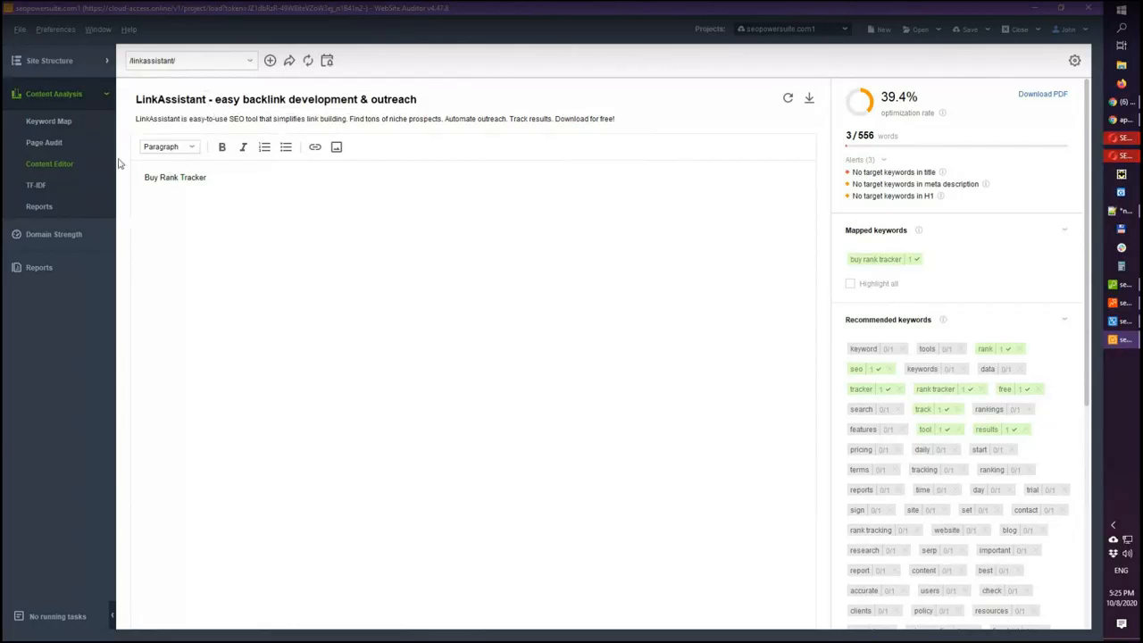
{"action": "left_click", "coordinate": [33, 65]}
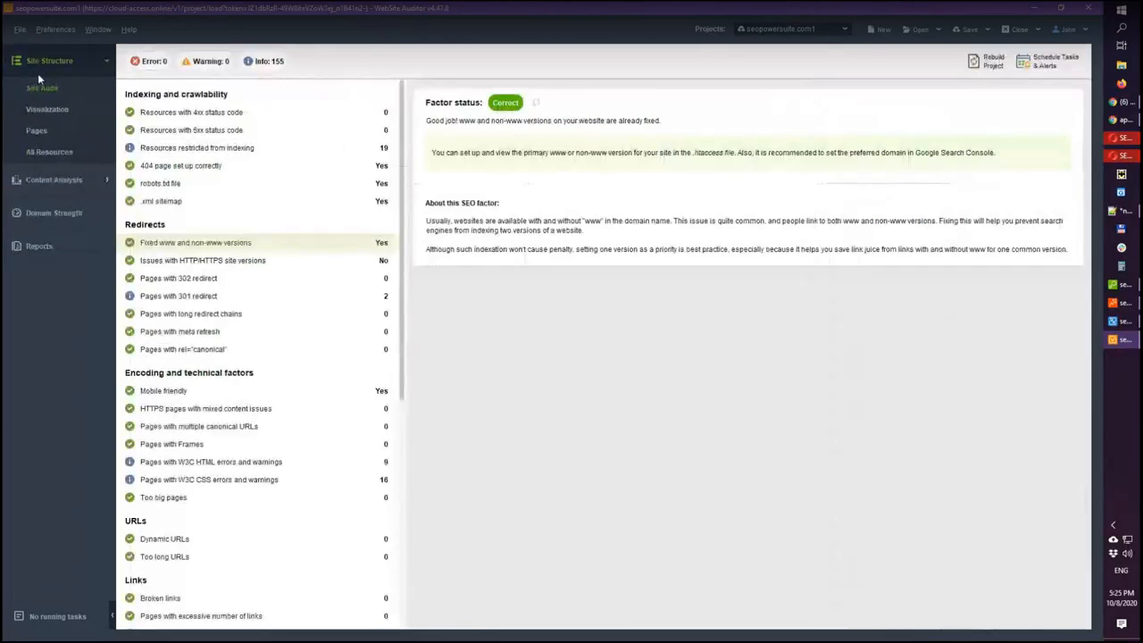
Step: Add the H1 Count and H2-H6 Count columns to the All pages table in Site Structure
{"action": "left_click", "coordinate": [43, 130]}
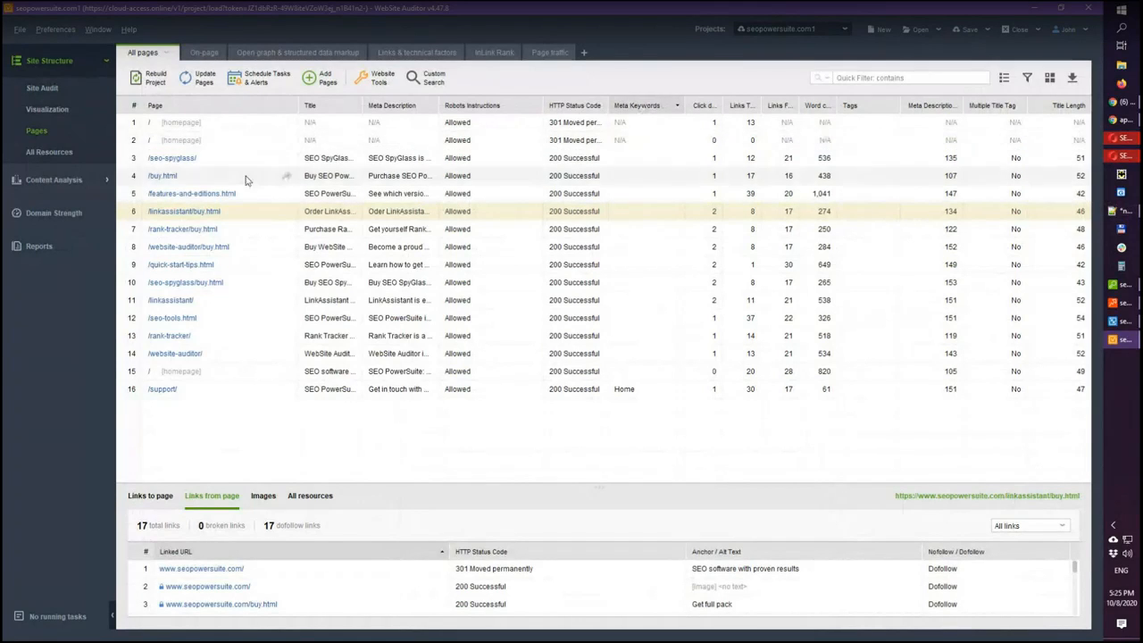
{"action": "left_click", "coordinate": [1051, 79]}
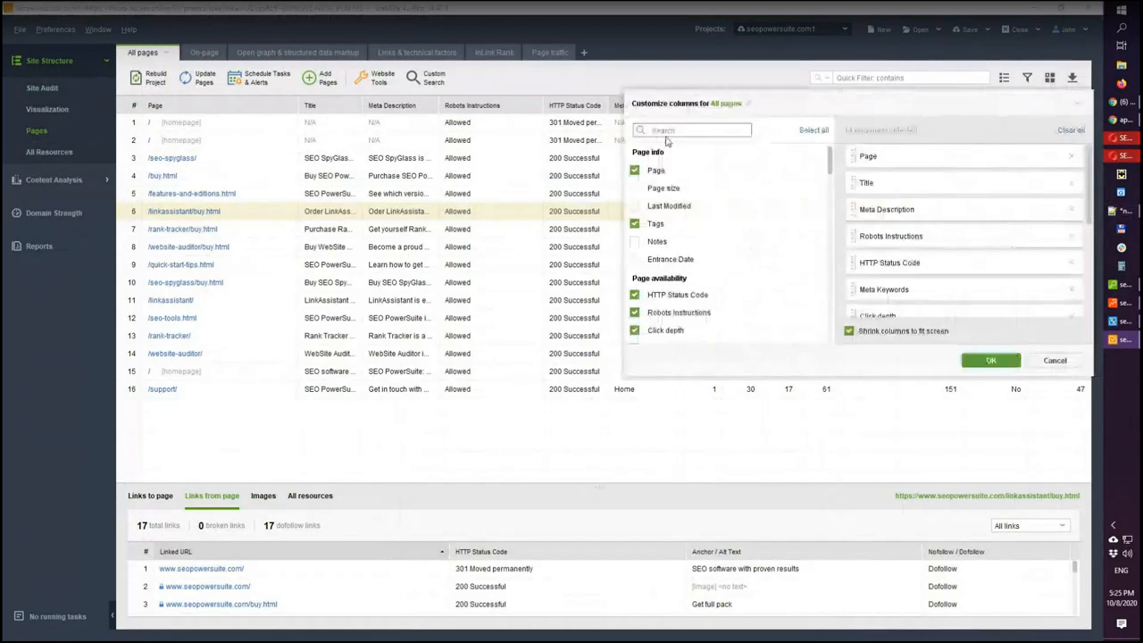
{"action": "left_click", "coordinate": [666, 131]}
{"action": "type", "text": "h"}
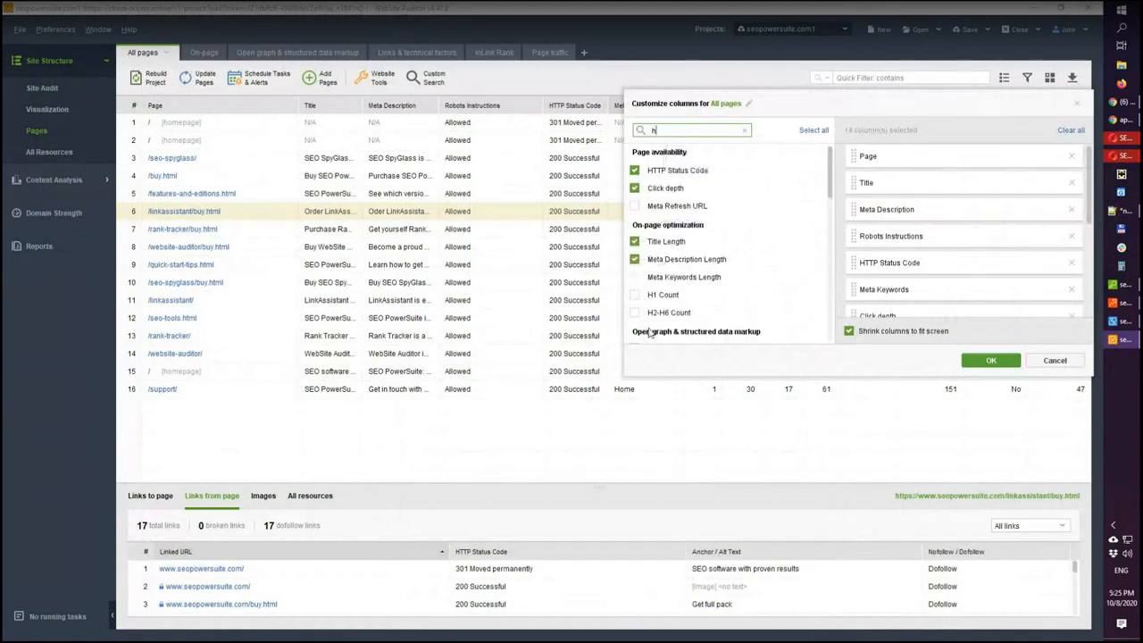
{"action": "left_click", "coordinate": [635, 295]}
{"action": "scroll", "coordinate": [644, 304], "scroll_direction": "down", "scroll_amount": 1}
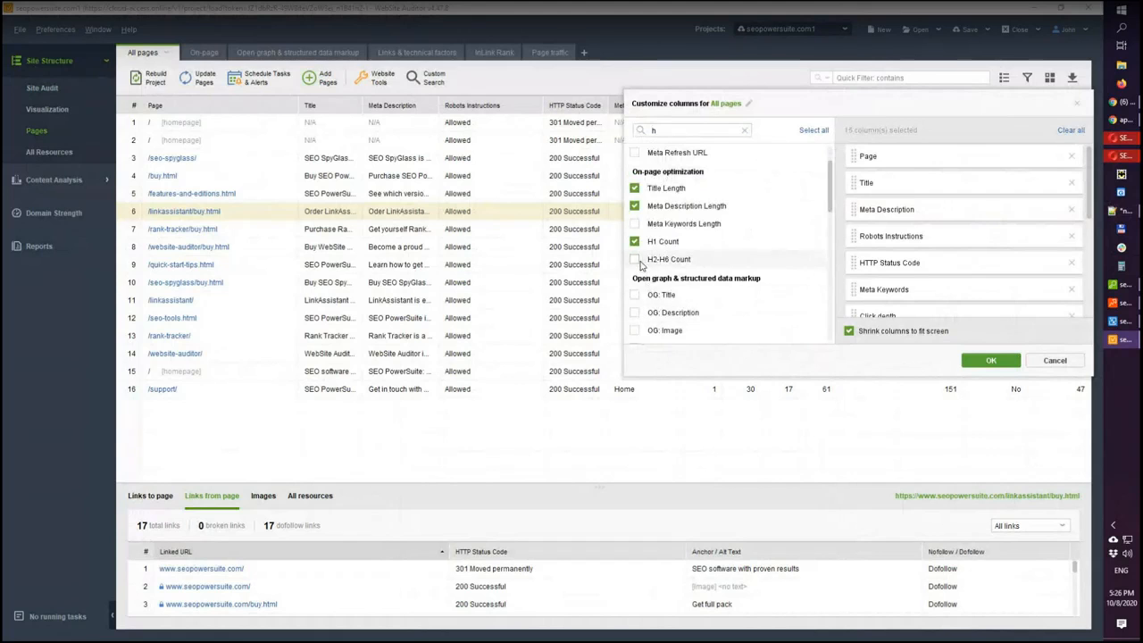
{"action": "left_click", "coordinate": [635, 259]}
{"action": "left_click", "coordinate": [986, 361]}
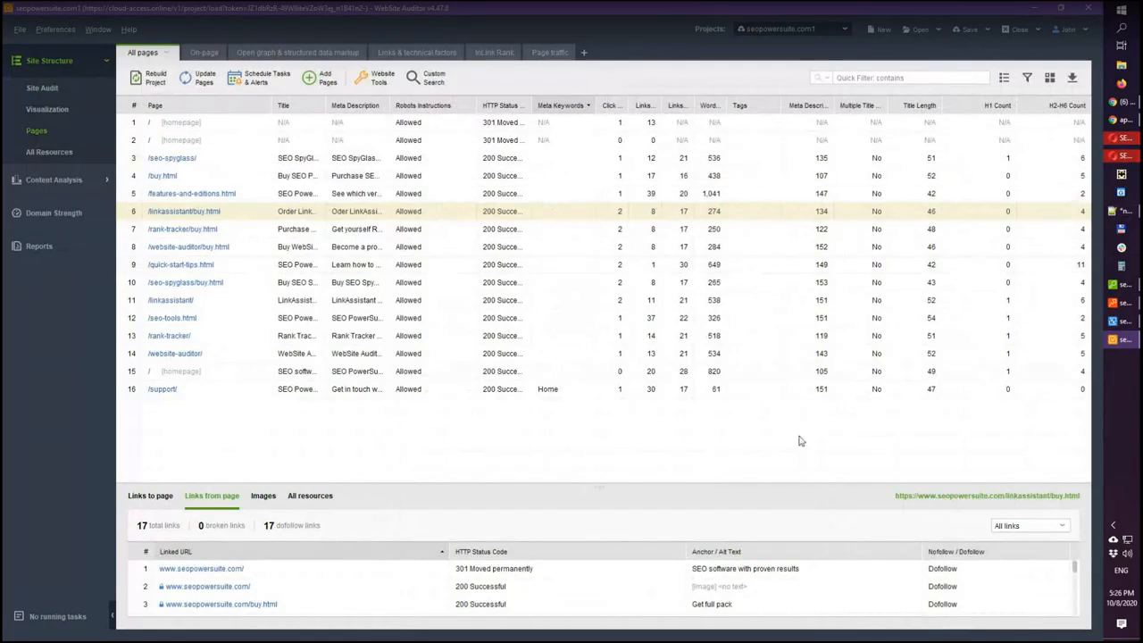
Step: Check all resources and incoming links of /linkassistant/buy.html, and look through the full list of Site Audit factors
{"action": "left_click", "coordinate": [306, 497]}
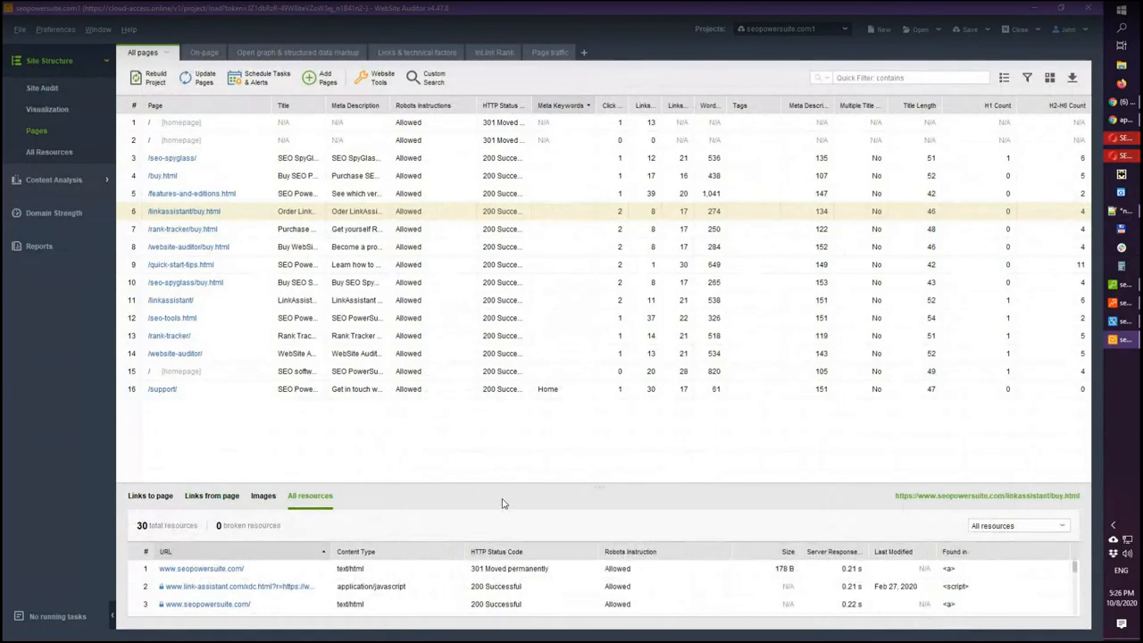
{"action": "left_click", "coordinate": [150, 496]}
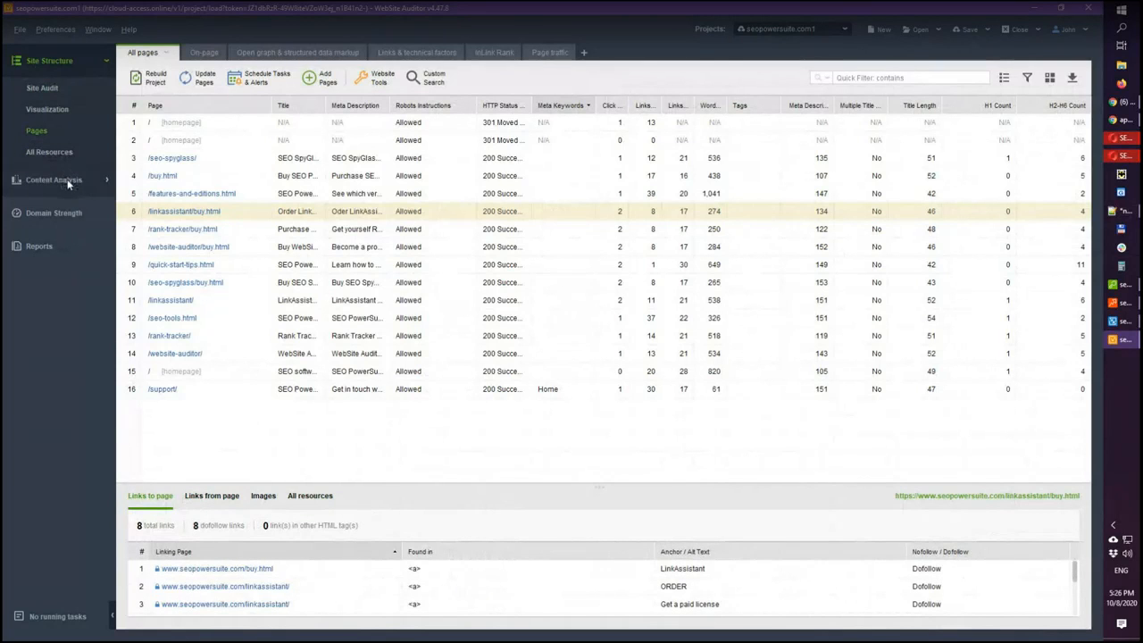
{"action": "left_click", "coordinate": [42, 89]}
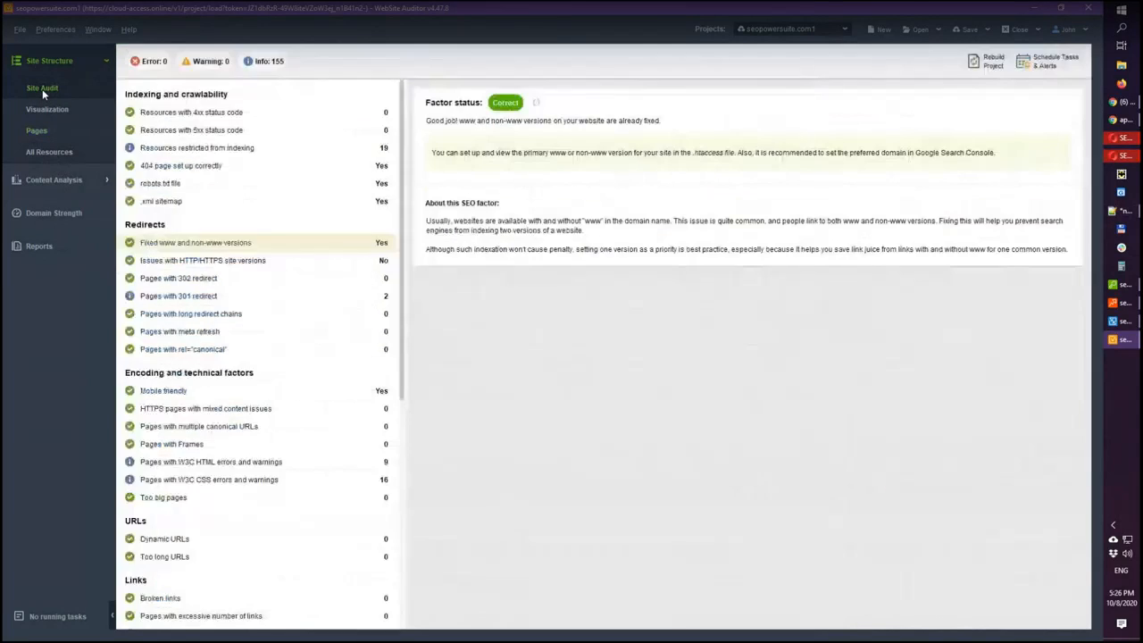
{"action": "scroll", "coordinate": [274, 265], "scroll_direction": "down", "scroll_amount": 6}
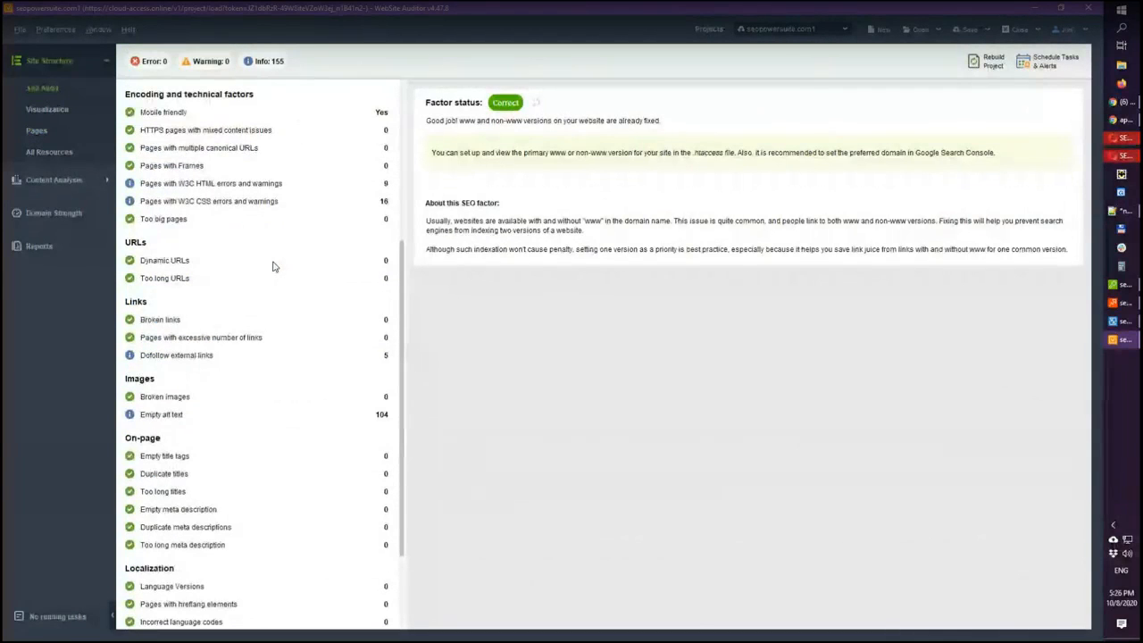
{"action": "scroll", "coordinate": [274, 265], "scroll_direction": "down", "scroll_amount": 3}
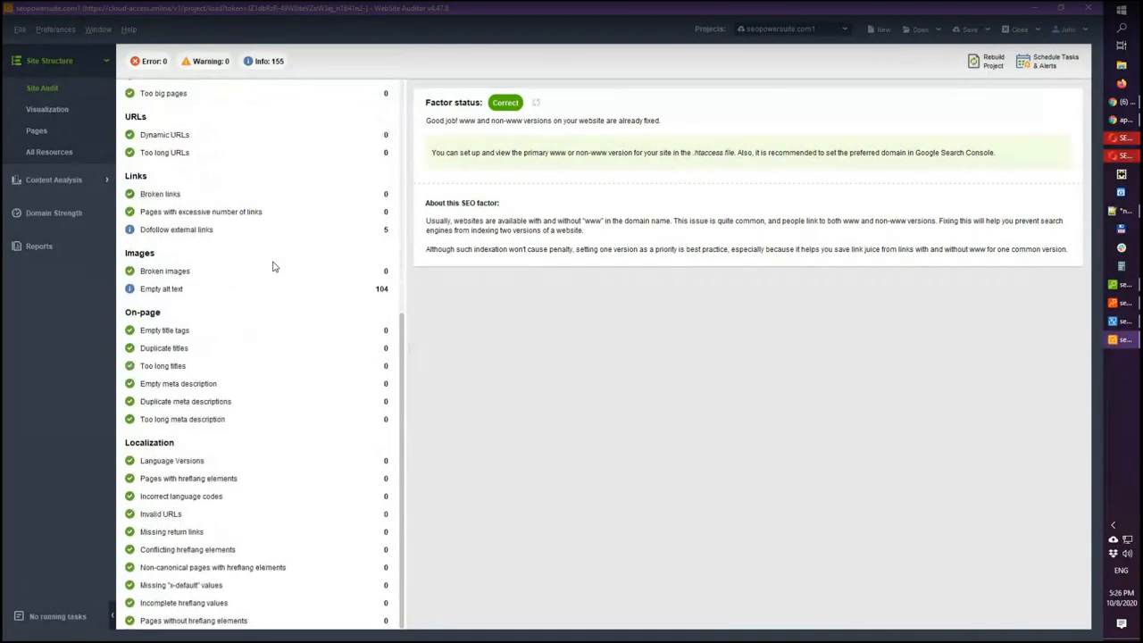
Step: Examine the Keywords in H1 factor with its competitor data and the Keywords in H2-H6 factor in the Page Audit of /linkassistant/
{"action": "left_click", "coordinate": [55, 180]}
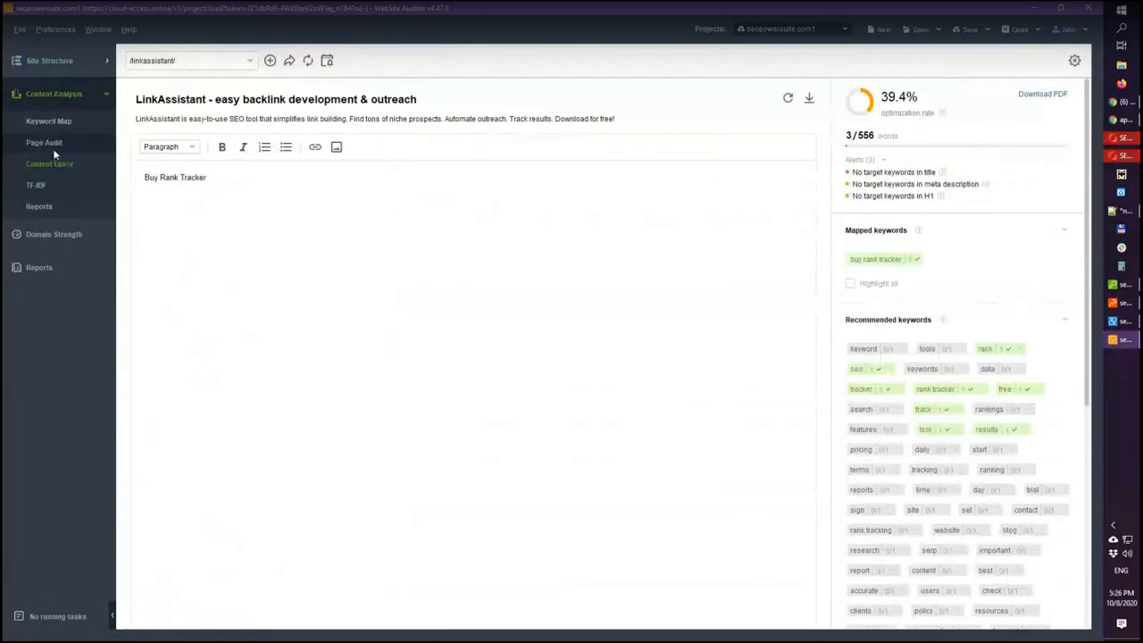
{"action": "left_click", "coordinate": [54, 144]}
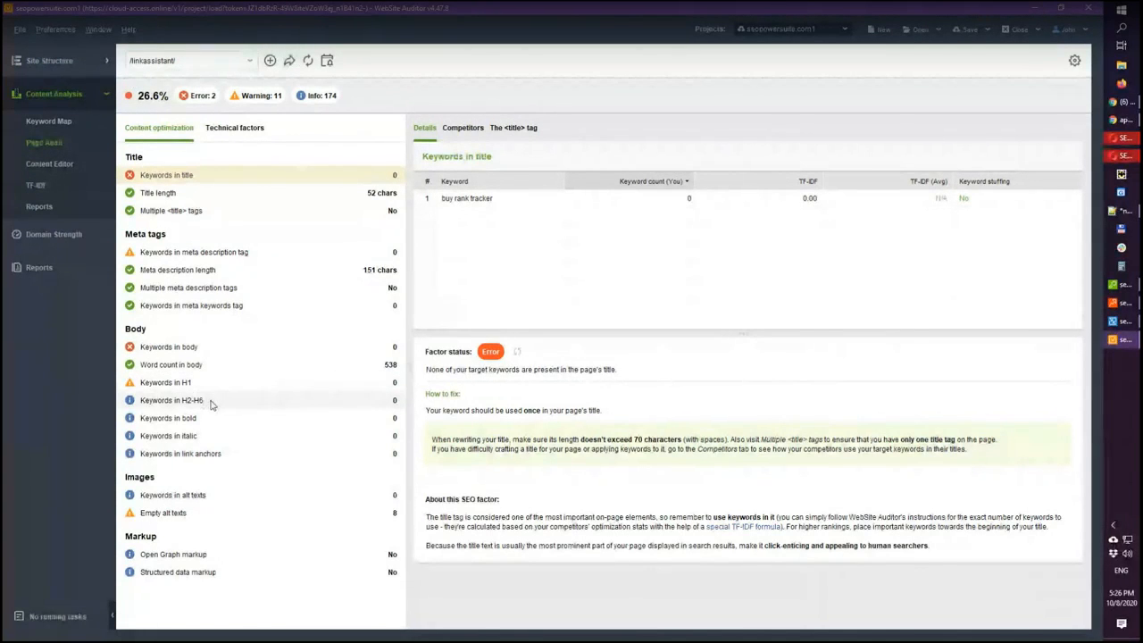
{"action": "left_click", "coordinate": [163, 382]}
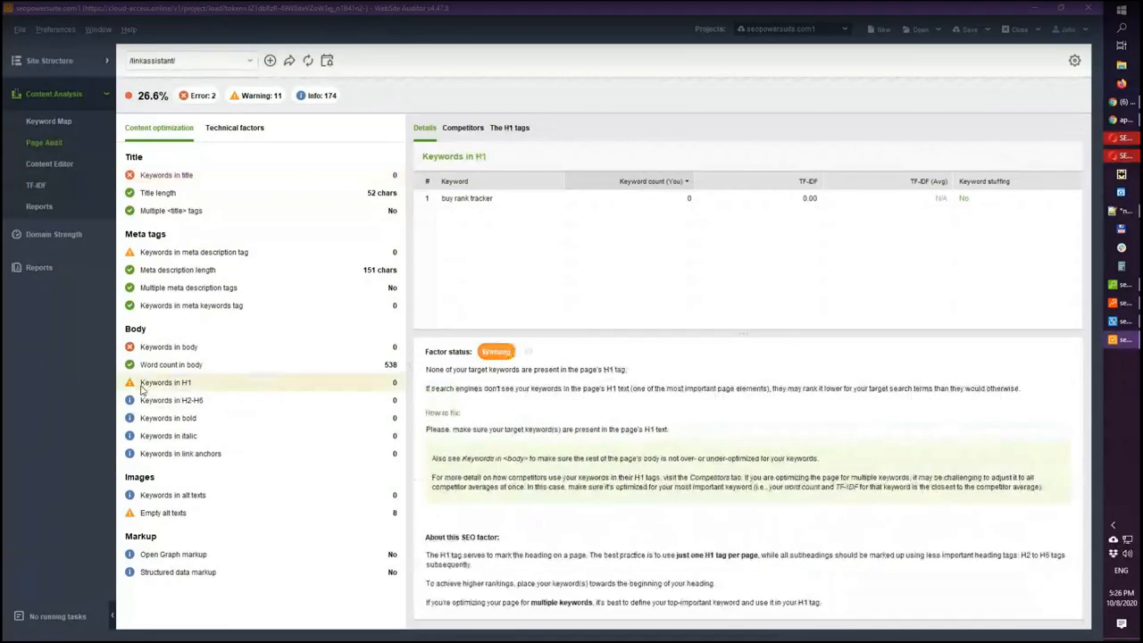
{"action": "left_click", "coordinate": [513, 128]}
{"action": "left_click", "coordinate": [464, 127]}
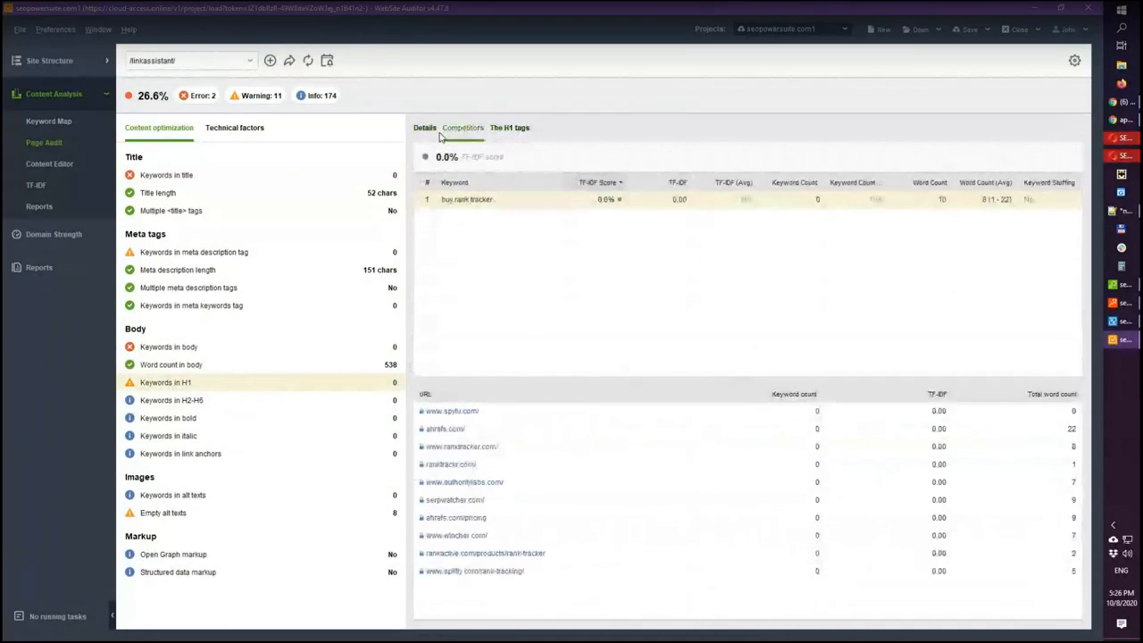
{"action": "left_click", "coordinate": [192, 403]}
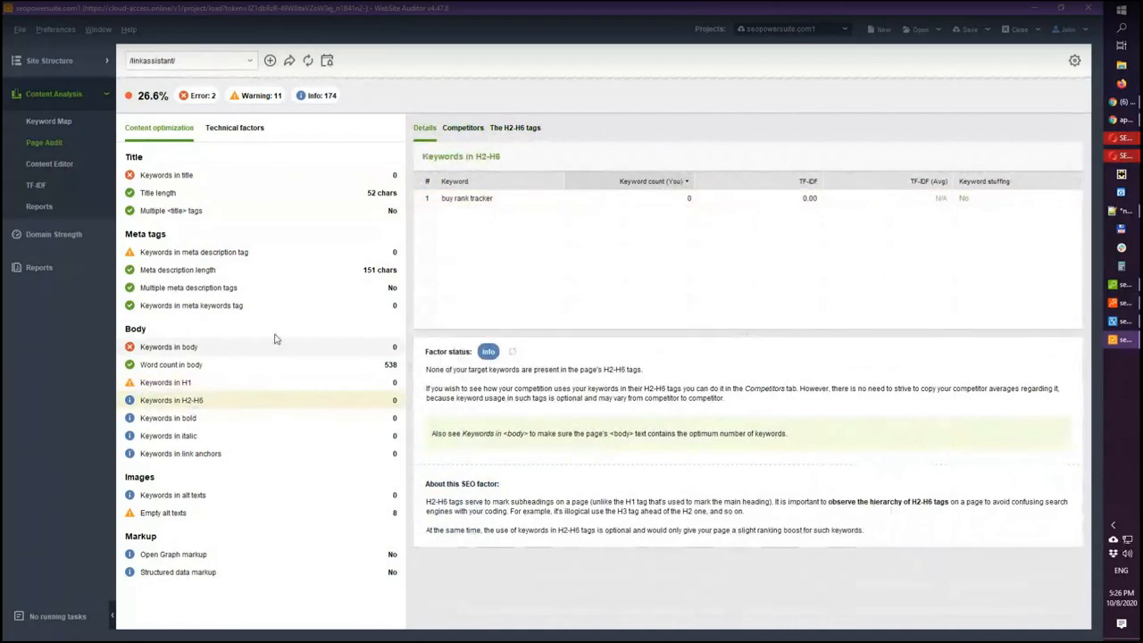
Step: Review the heading count columns in the site's All pages table and return to Content Analysis
{"action": "left_click", "coordinate": [50, 61]}
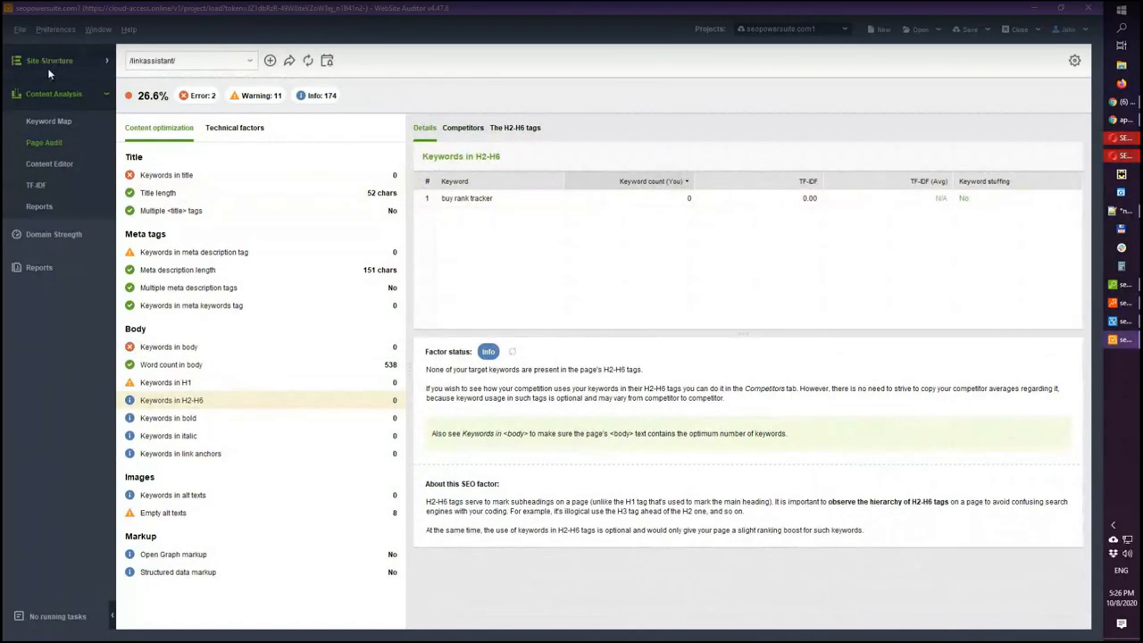
{"action": "left_click", "coordinate": [61, 131]}
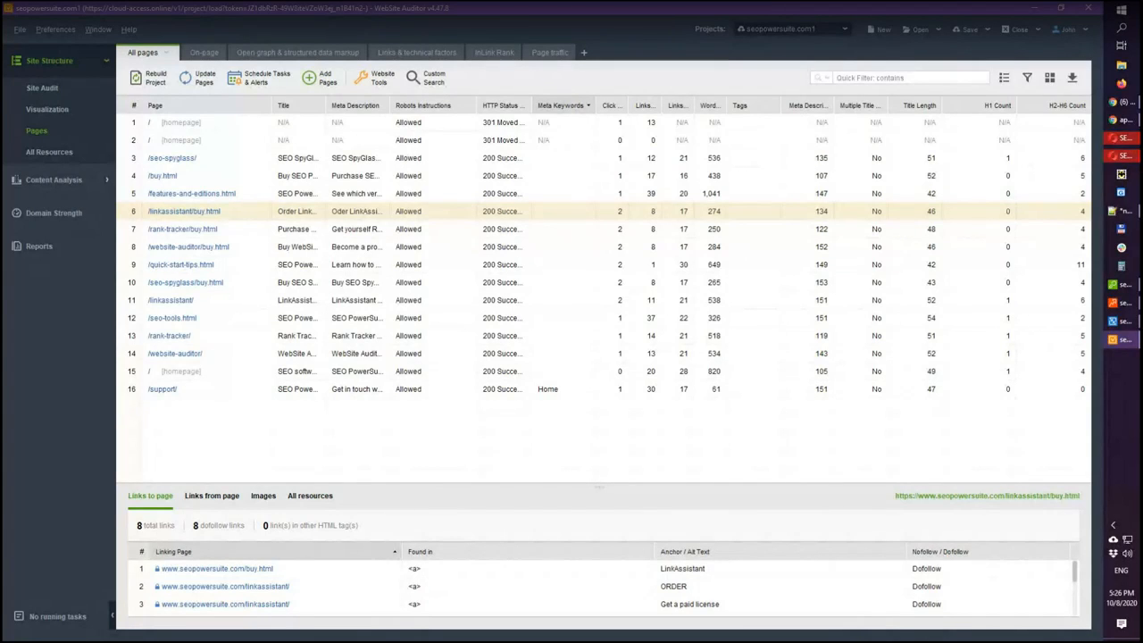
{"action": "left_click", "coordinate": [45, 176]}
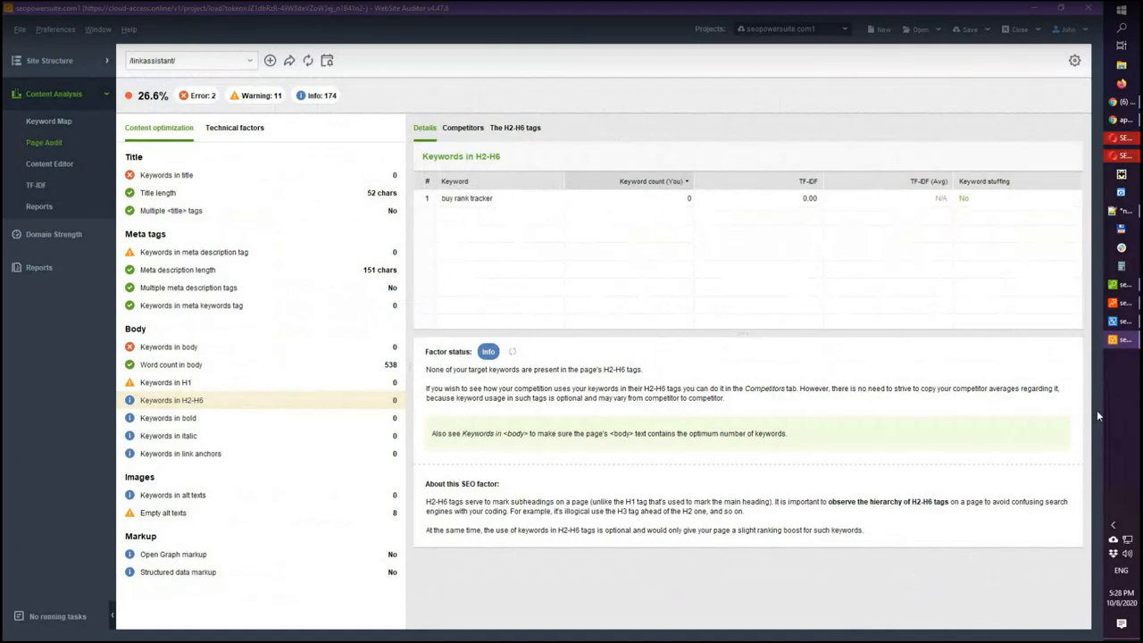
Step: View the Keyword Map with all keywords and pages, rechecking the Page Audit in between
{"action": "left_click", "coordinate": [48, 123]}
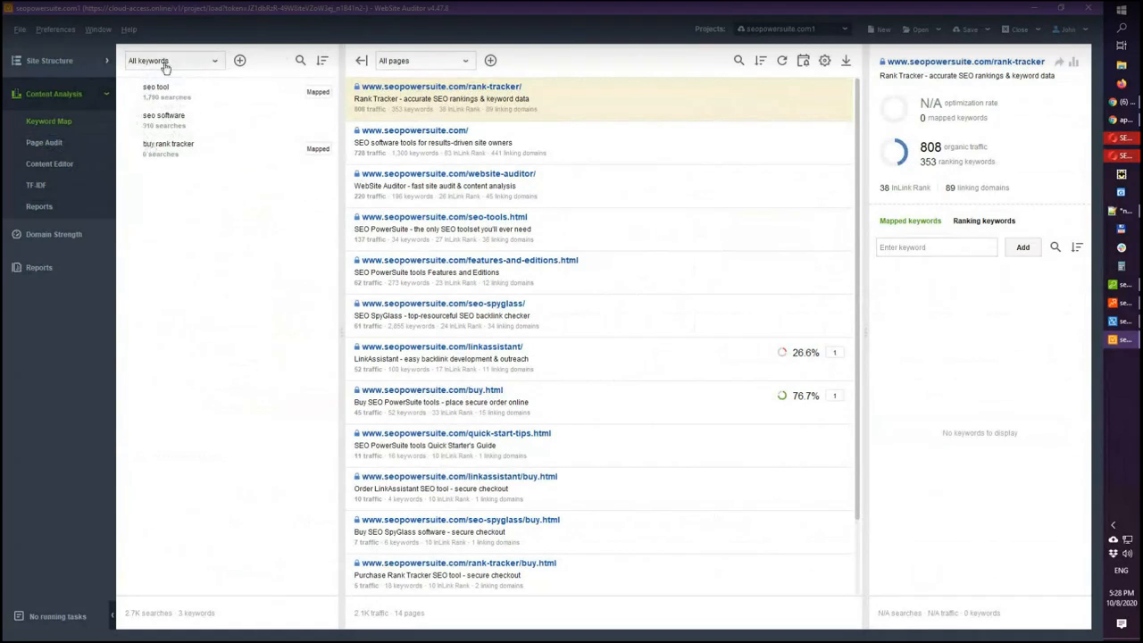
{"action": "left_click", "coordinate": [88, 150]}
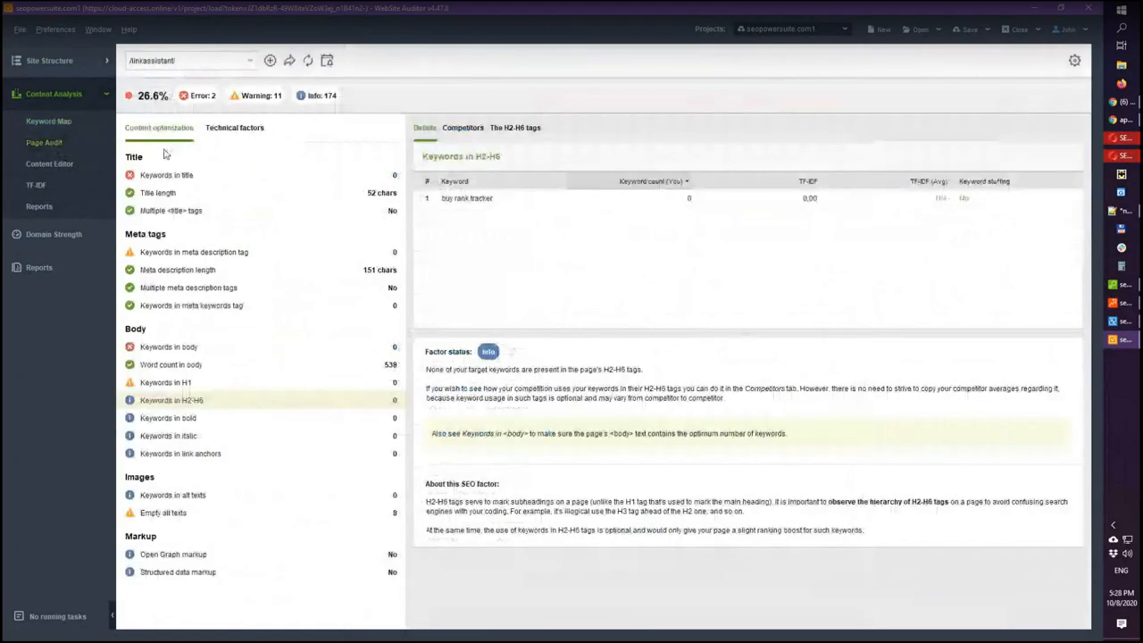
{"action": "left_click", "coordinate": [58, 122]}
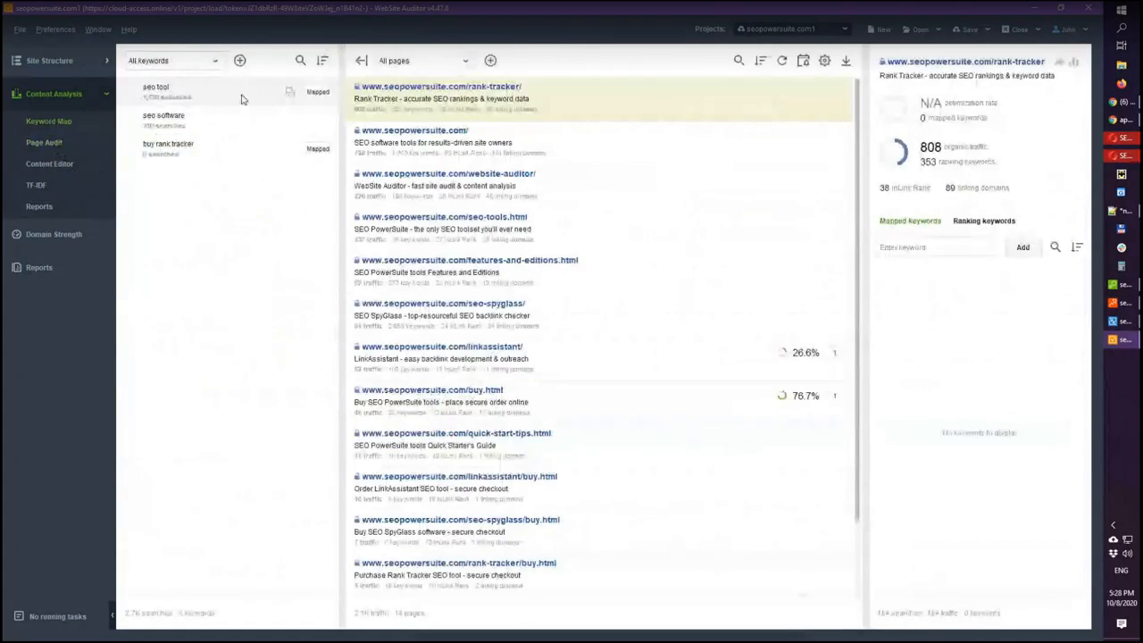
Step: Show the pages relevant to the keyword "seo tool" in the Keyword Map and check the keyword rankings in Rank Tracker
{"action": "left_click", "coordinate": [241, 96]}
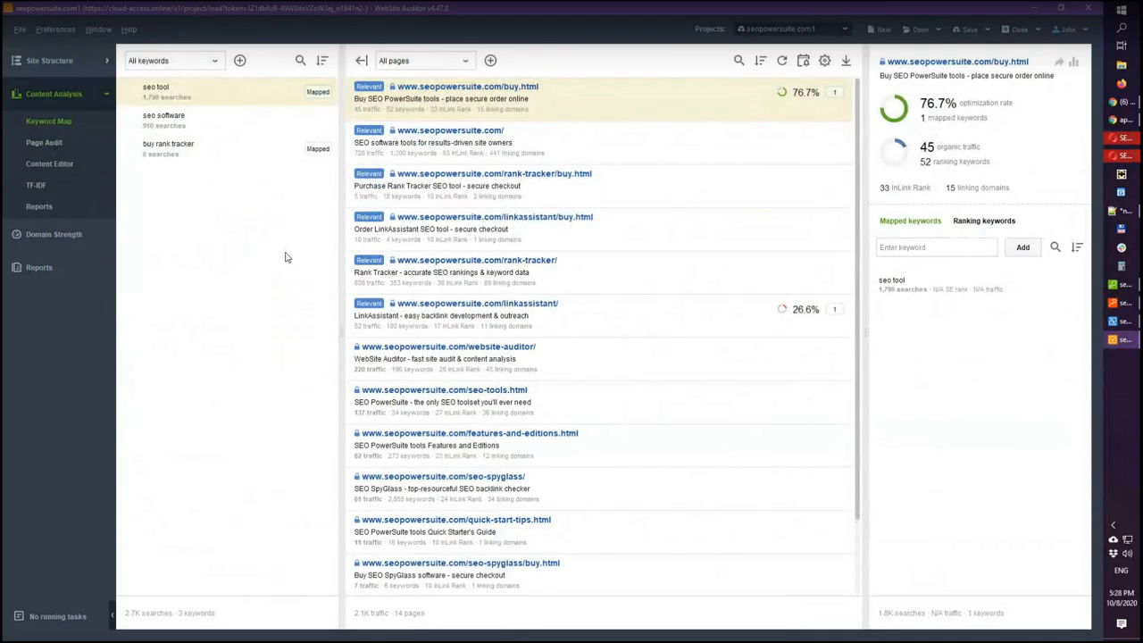
{"action": "left_click", "coordinate": [1109, 304]}
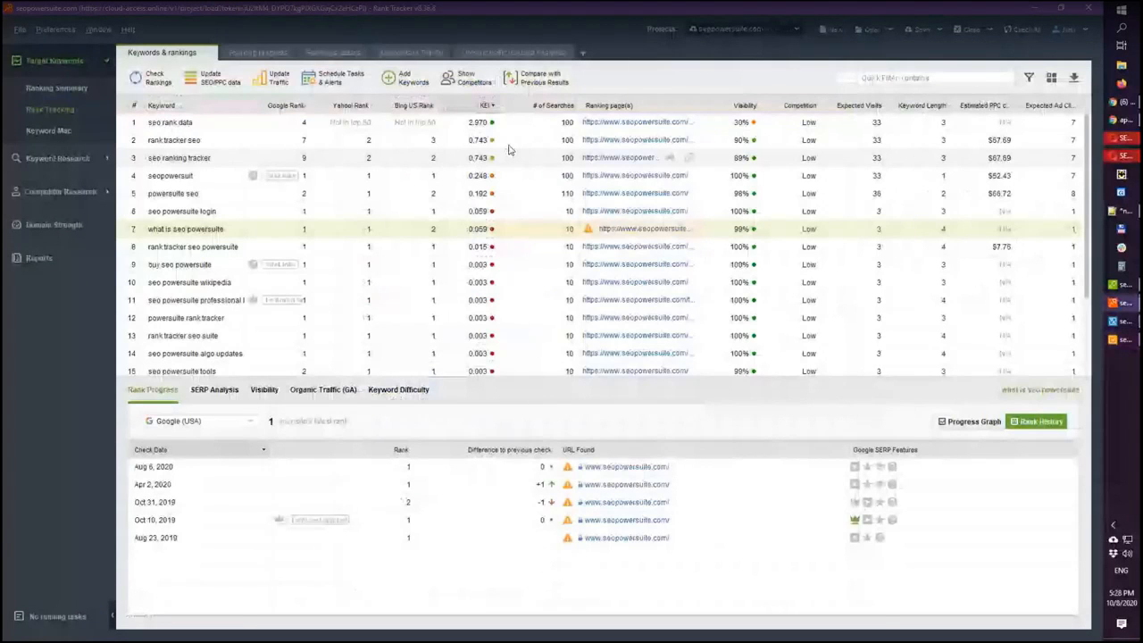
{"action": "left_click", "coordinate": [1032, 11]}
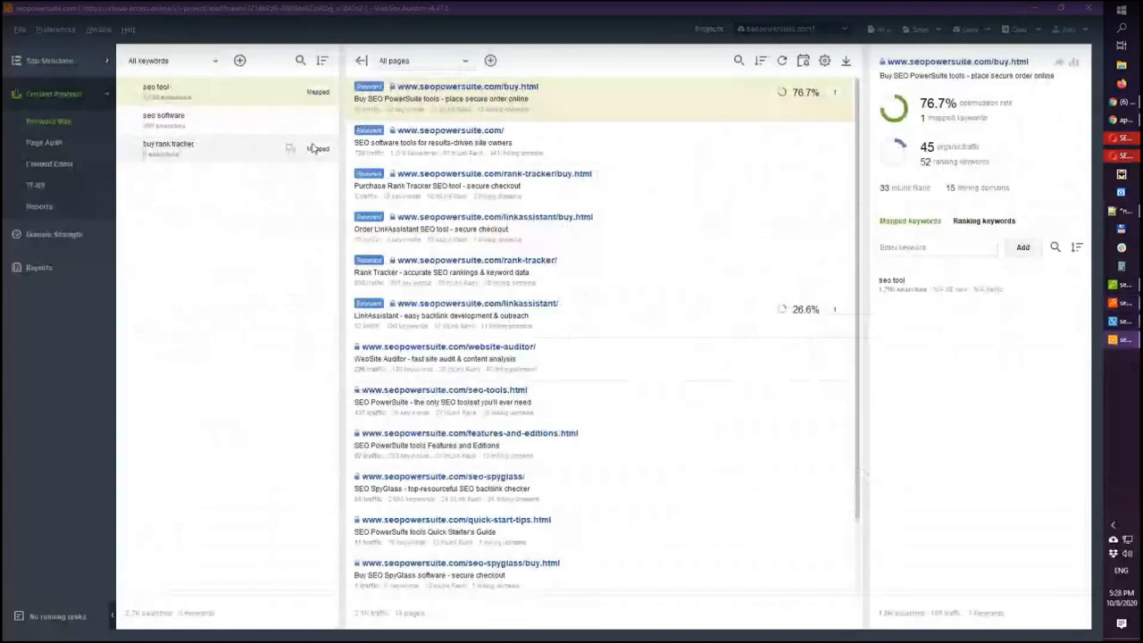
Step: Open the import of Keyword Map keywords from a Rank Tracker project, look at the file selection and cancel it
{"action": "left_click", "coordinate": [239, 61]}
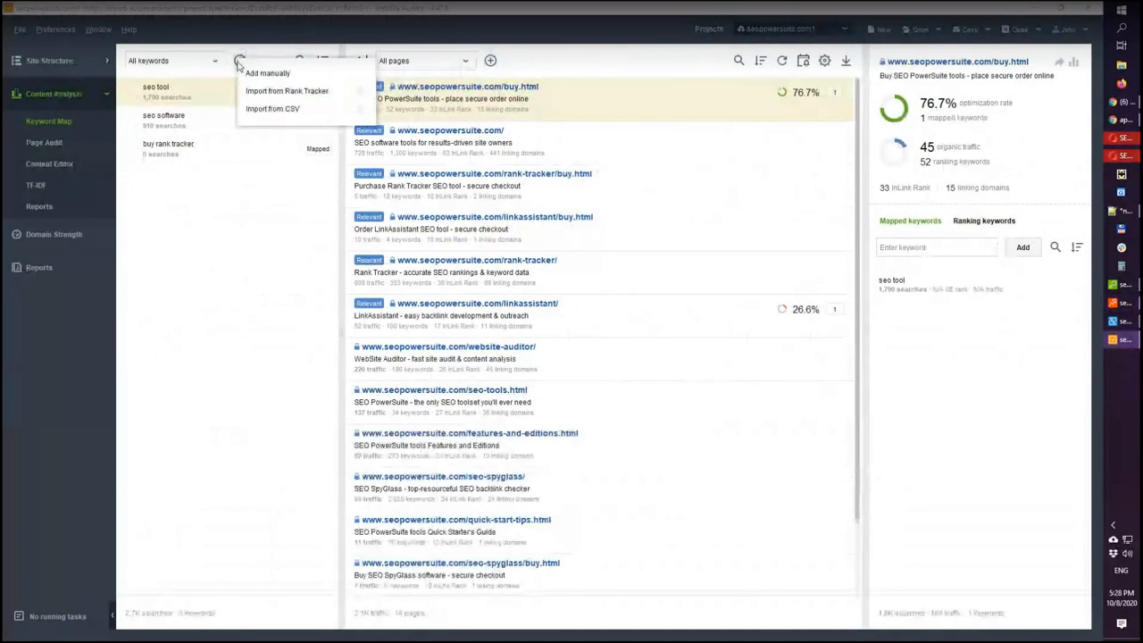
{"action": "left_click", "coordinate": [316, 93]}
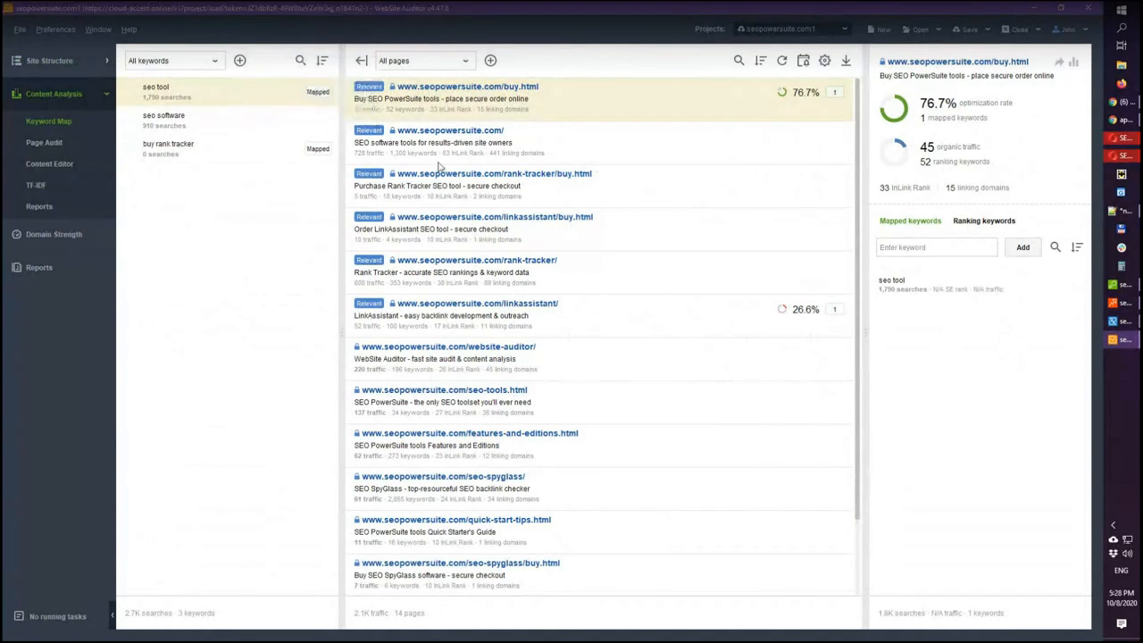
{"action": "left_click", "coordinate": [613, 314]}
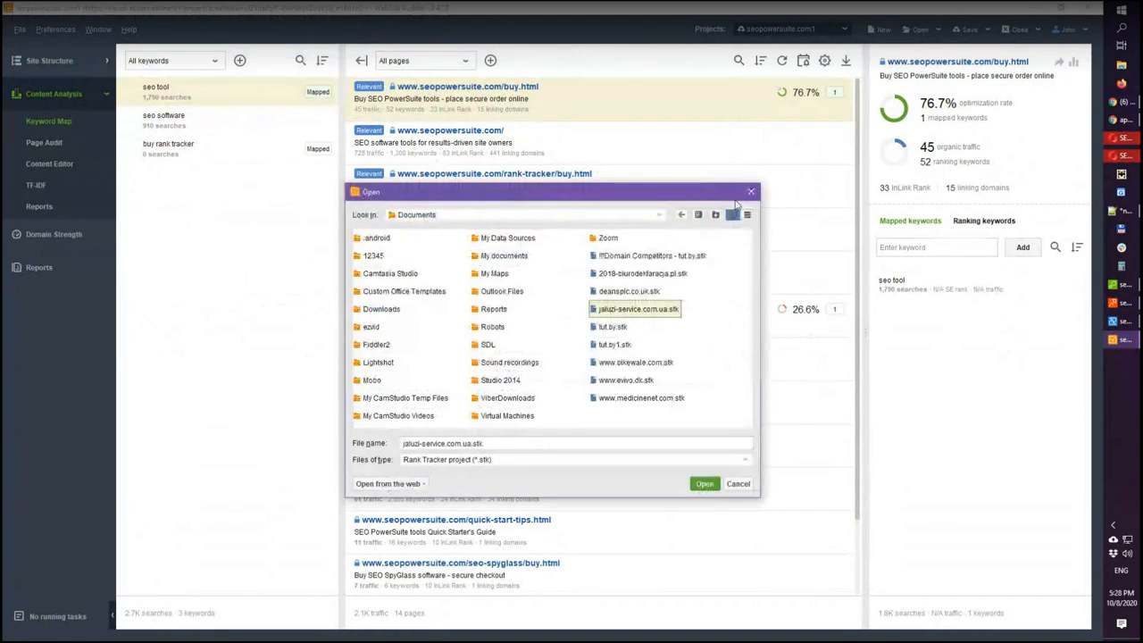
{"action": "left_click", "coordinate": [751, 191]}
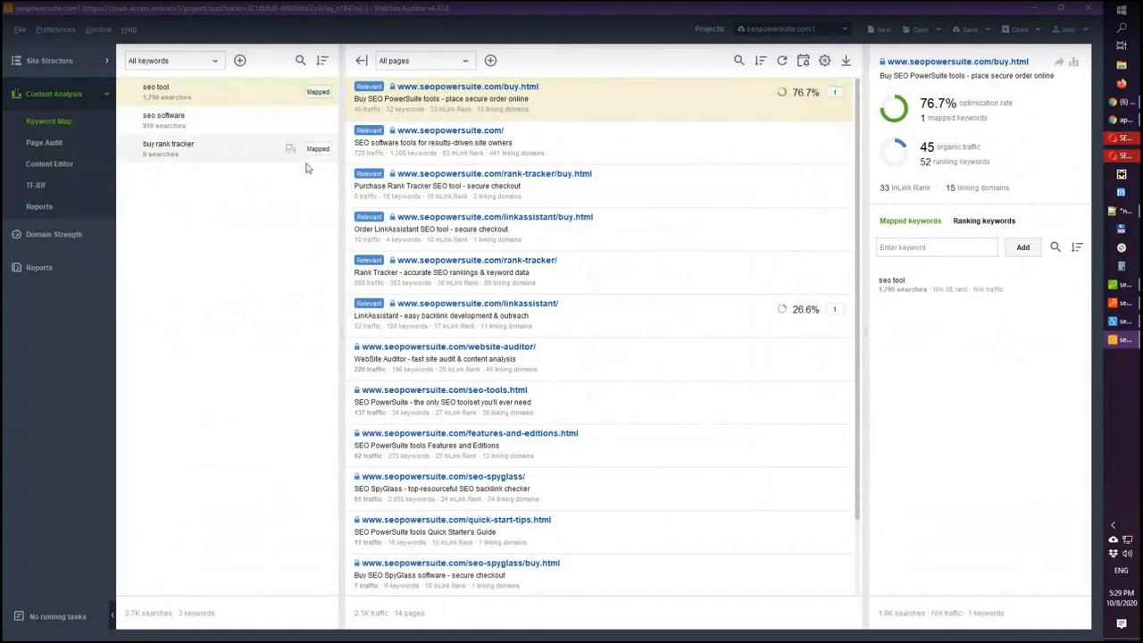
Step: Review the TF-IDF multi-word keyword table for /linkassistant/, and switch to the backlinks of seopowersuite.com in SEO SpyGlass
{"action": "left_click", "coordinate": [36, 188]}
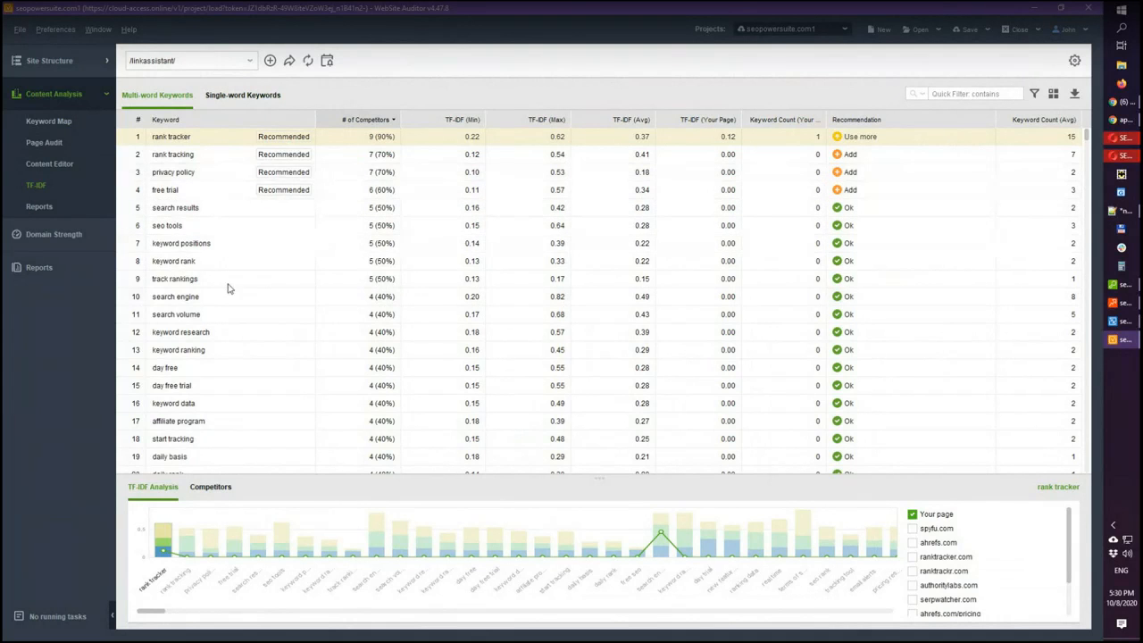
{"action": "scroll", "coordinate": [231, 295], "scroll_direction": "down", "scroll_amount": 17}
{"action": "scroll", "coordinate": [234, 325], "scroll_direction": "up", "scroll_amount": 17}
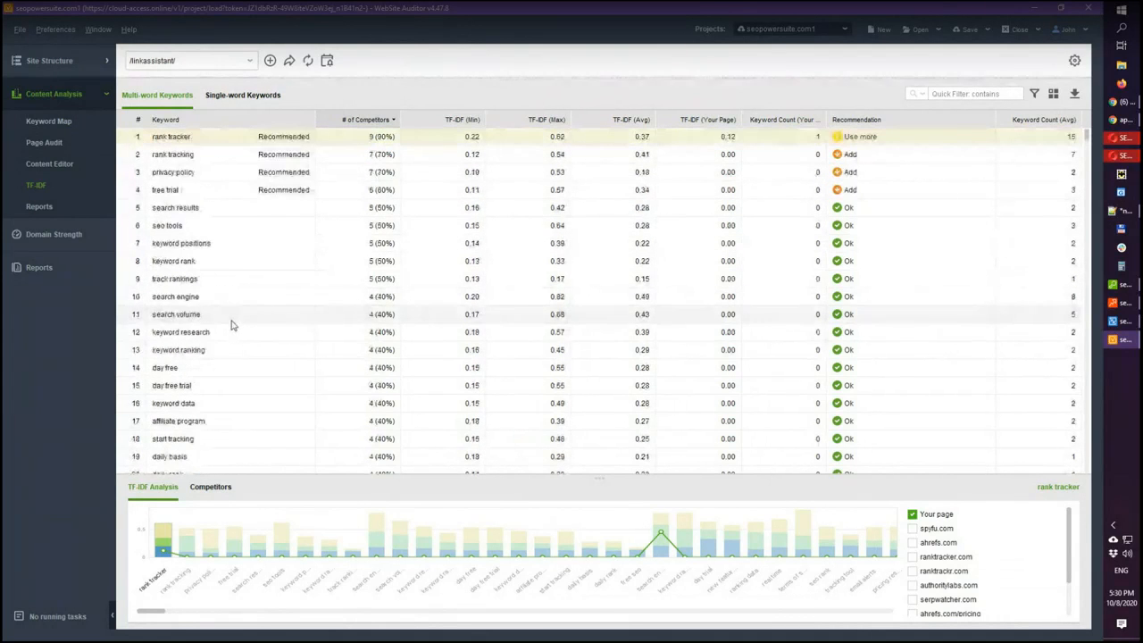
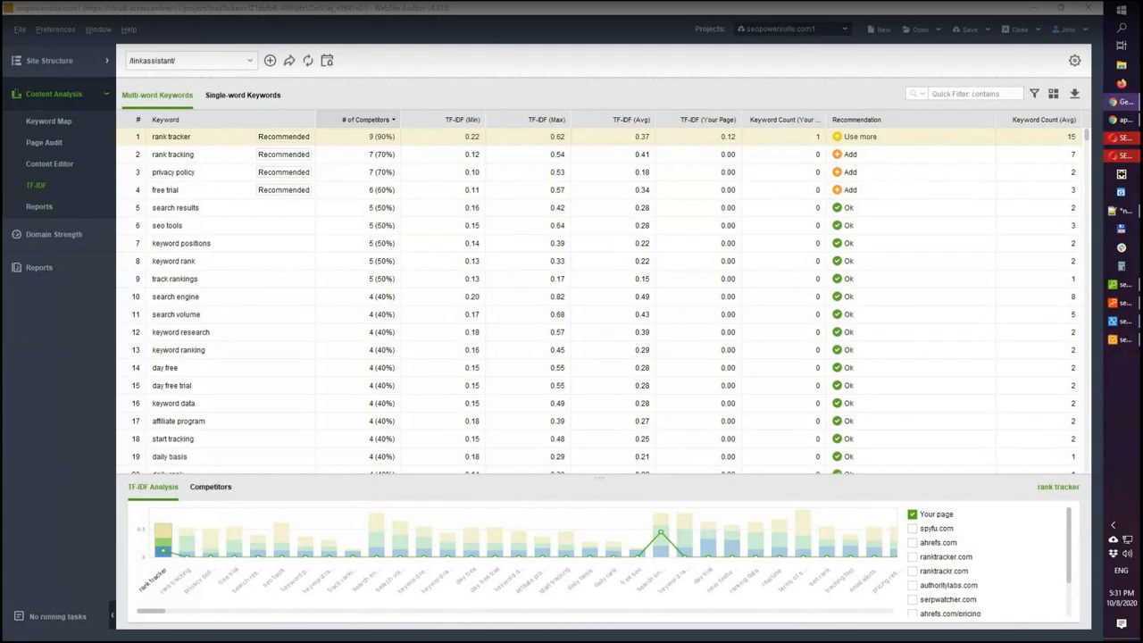
{"action": "left_click", "coordinate": [1120, 286]}
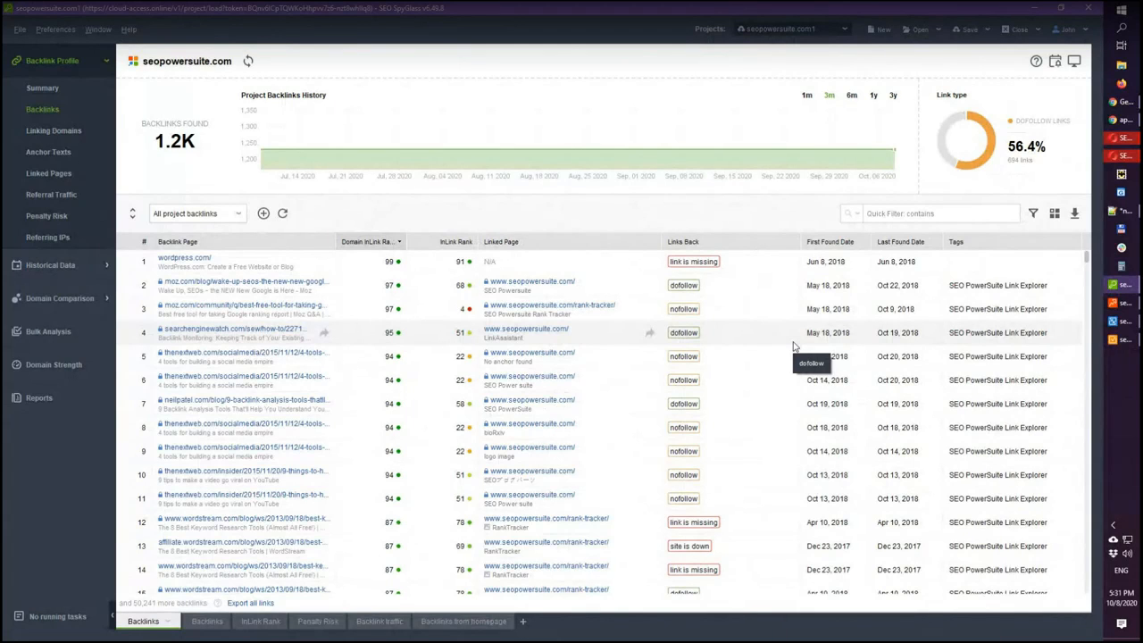
Step: Start a new backlink research project with the exact URL seopowersuite.com/page1.html as the website to analyze
{"action": "left_click", "coordinate": [893, 31]}
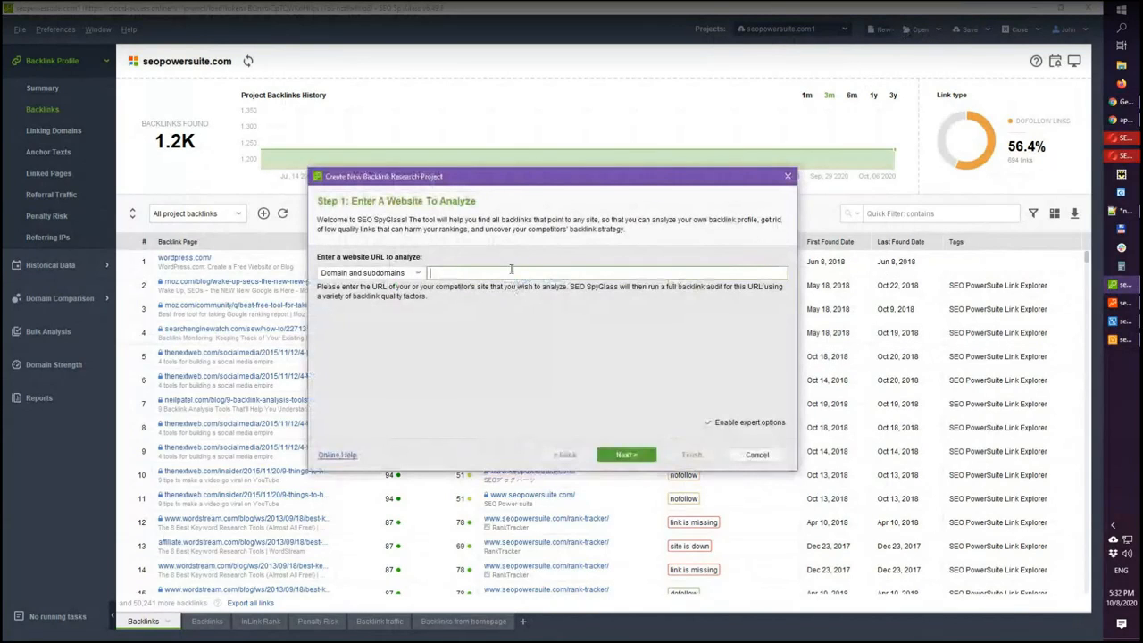
{"action": "type", "text": "seopowersuite.co"}
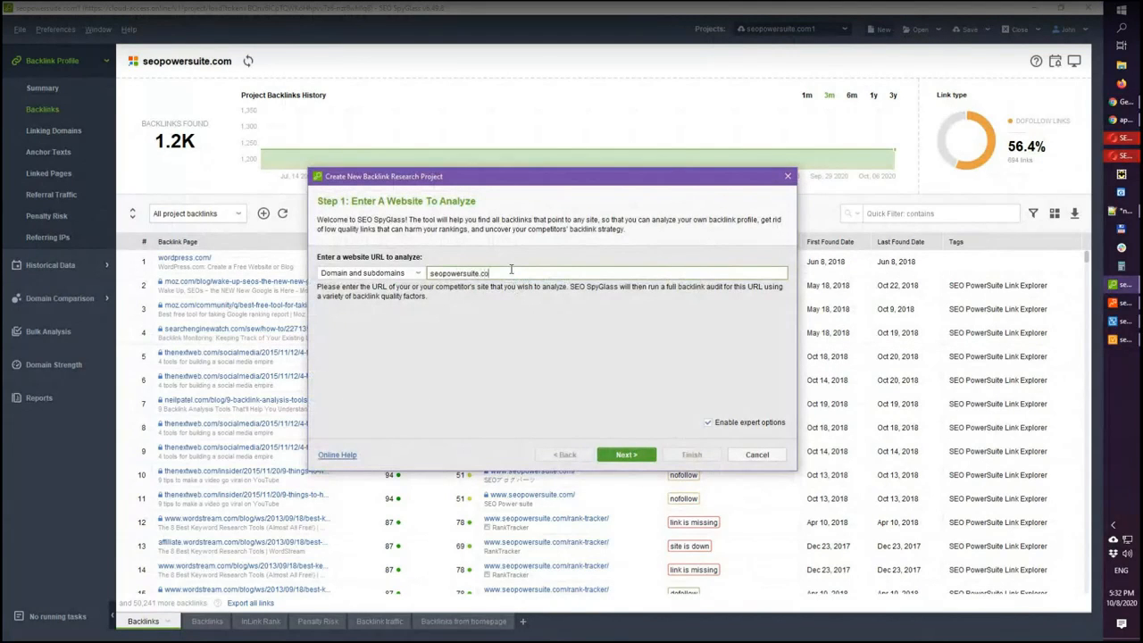
{"action": "type", "text": "m"}
{"action": "left_click", "coordinate": [415, 275]}
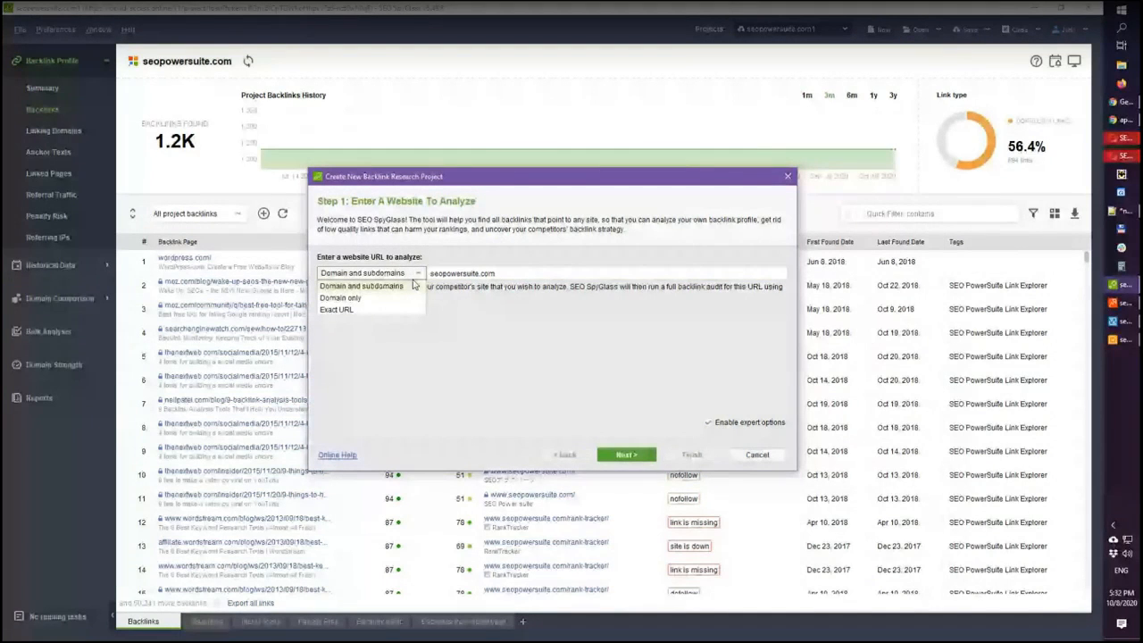
{"action": "left_click", "coordinate": [337, 309]}
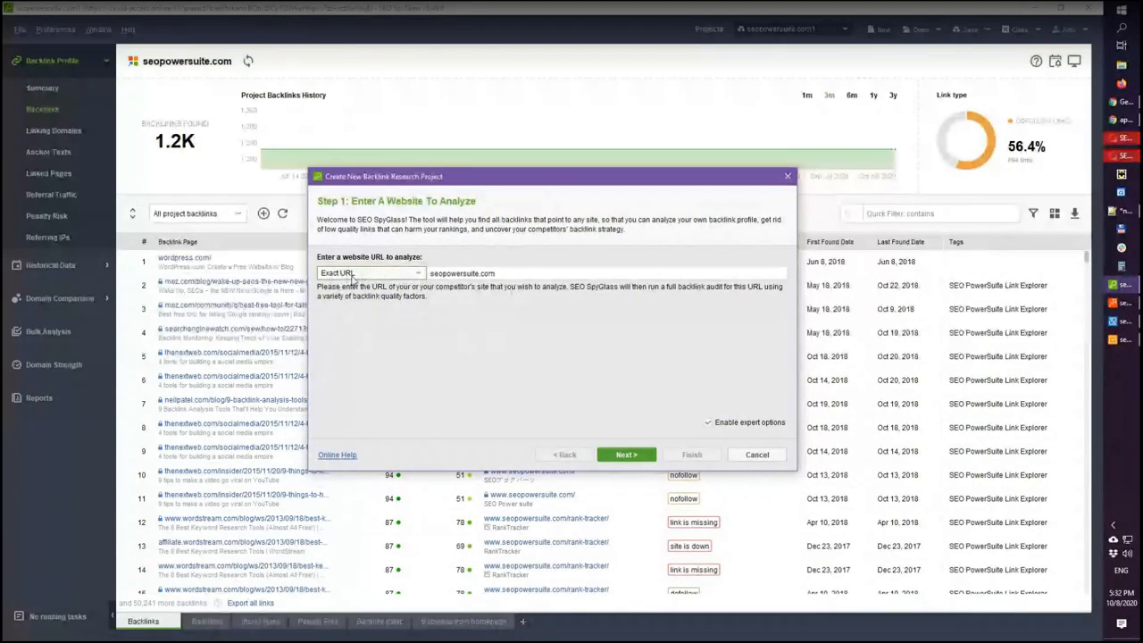
{"action": "left_click", "coordinate": [514, 274]}
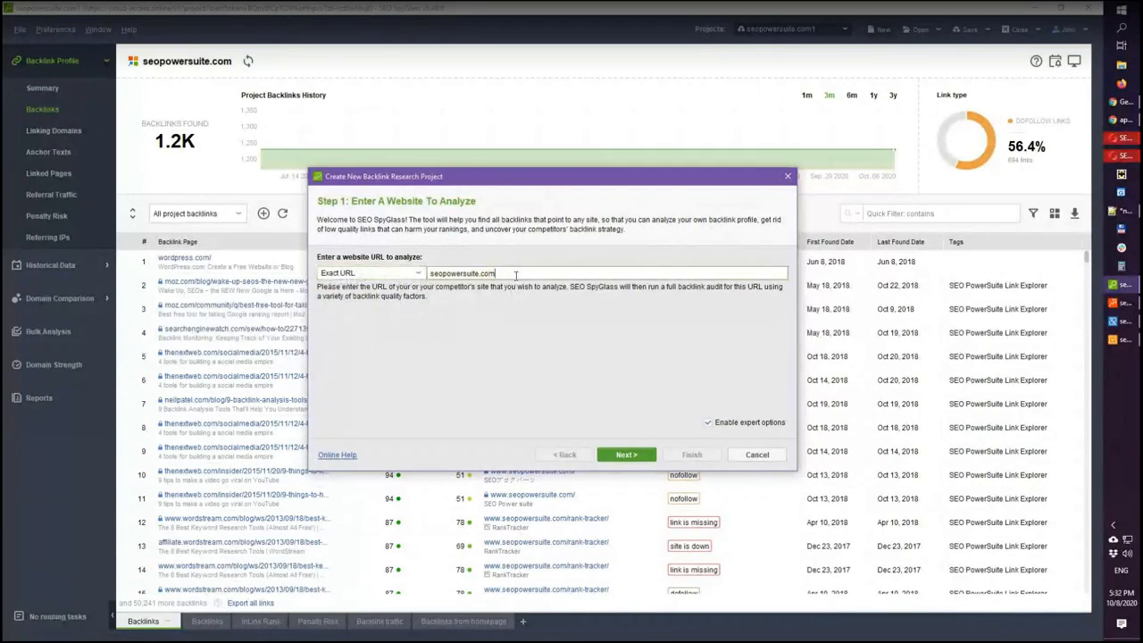
{"action": "type", "text": "/page1.html"}
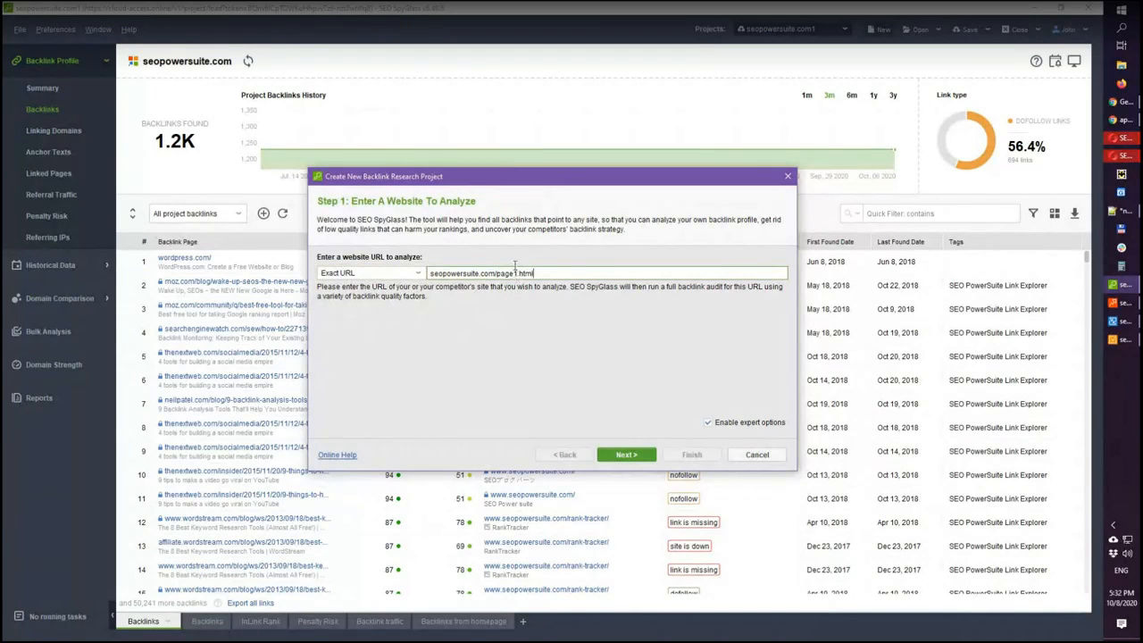
Step: Go through the new project's backlink sources and collection limits, and leave the wizard without creating the project
{"action": "left_click", "coordinate": [627, 456]}
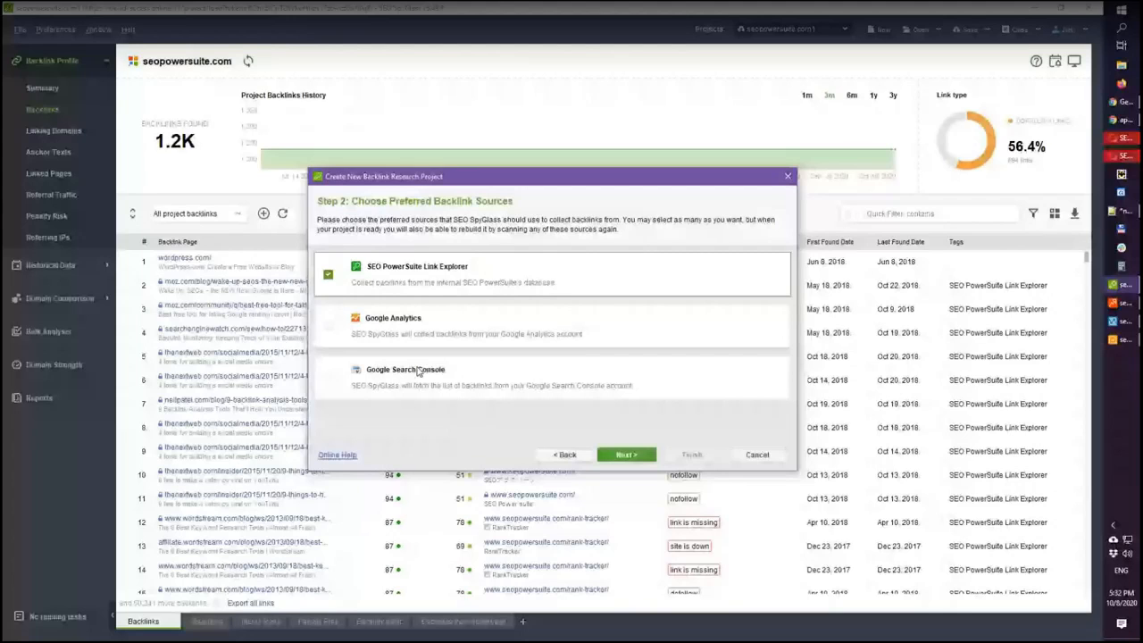
{"action": "key", "text": "Return"}
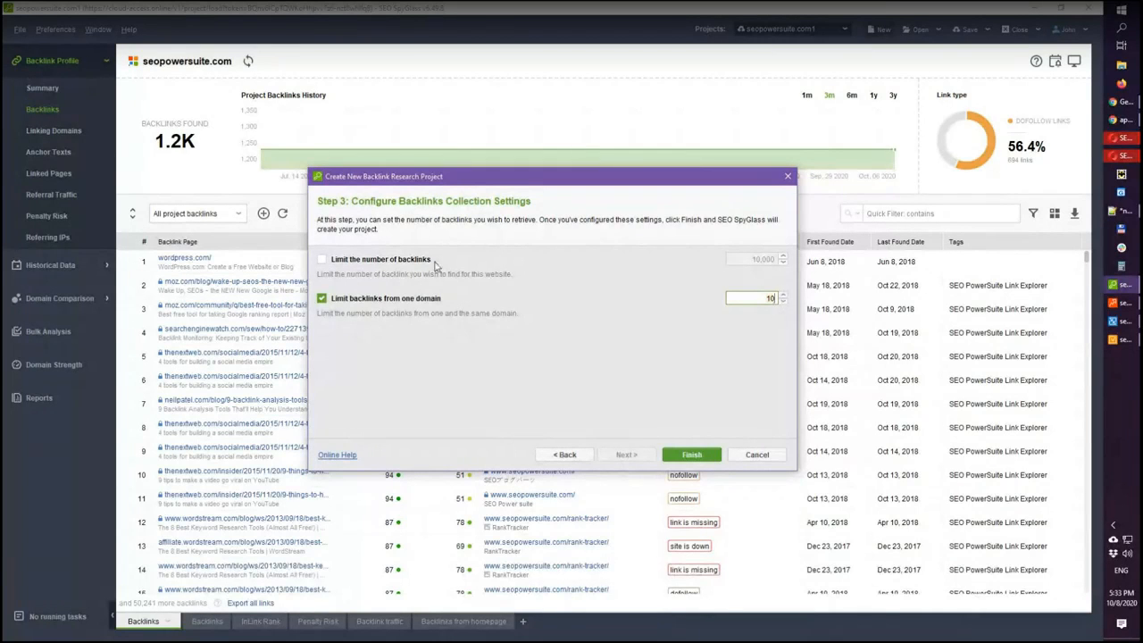
{"action": "left_click", "coordinate": [691, 456]}
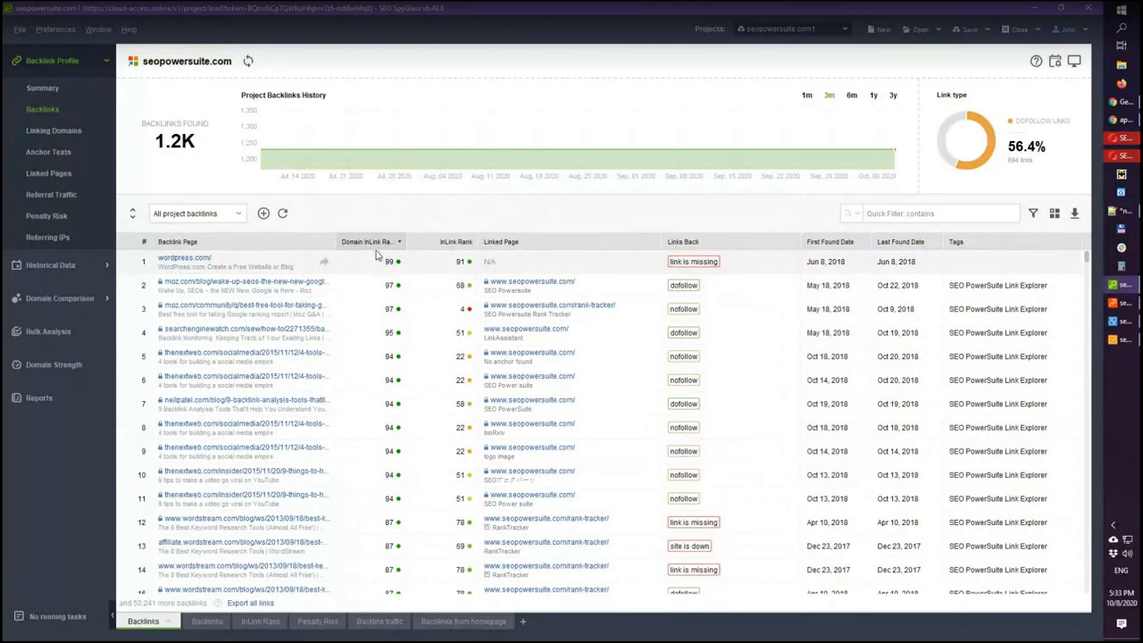
Step: Enlarge the backlinks table and its Backlink Page column, and add the Anchor Text, Title, Meta Description and Meta Keywords columns
{"action": "left_click", "coordinate": [132, 216]}
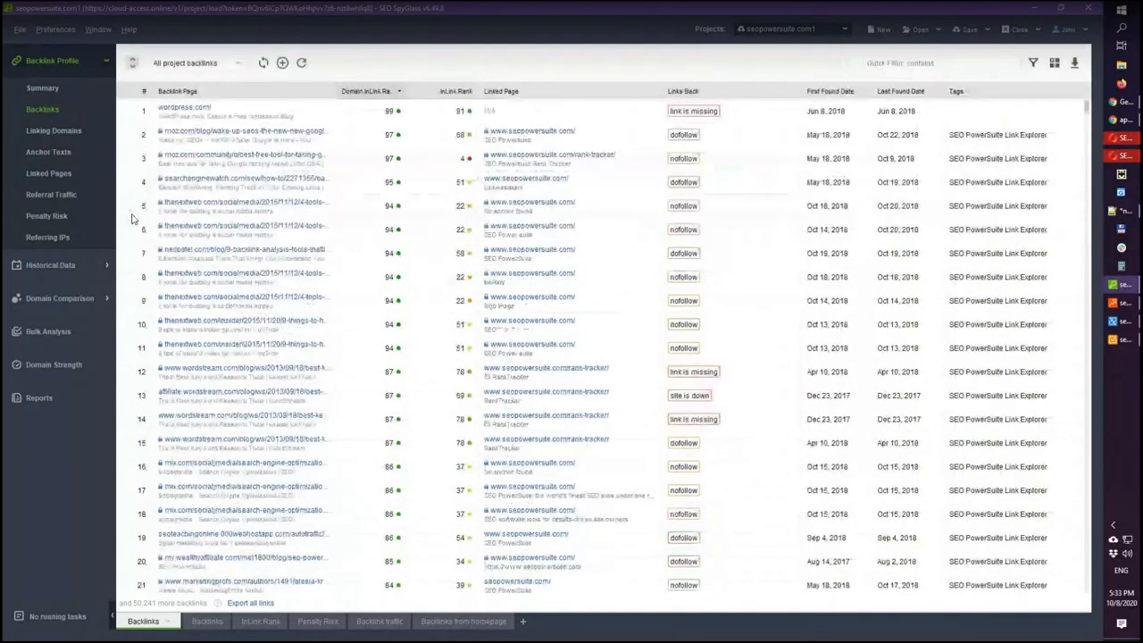
{"action": "left_click_drag", "start_coordinate": [337, 91], "coordinate": [470, 95]}
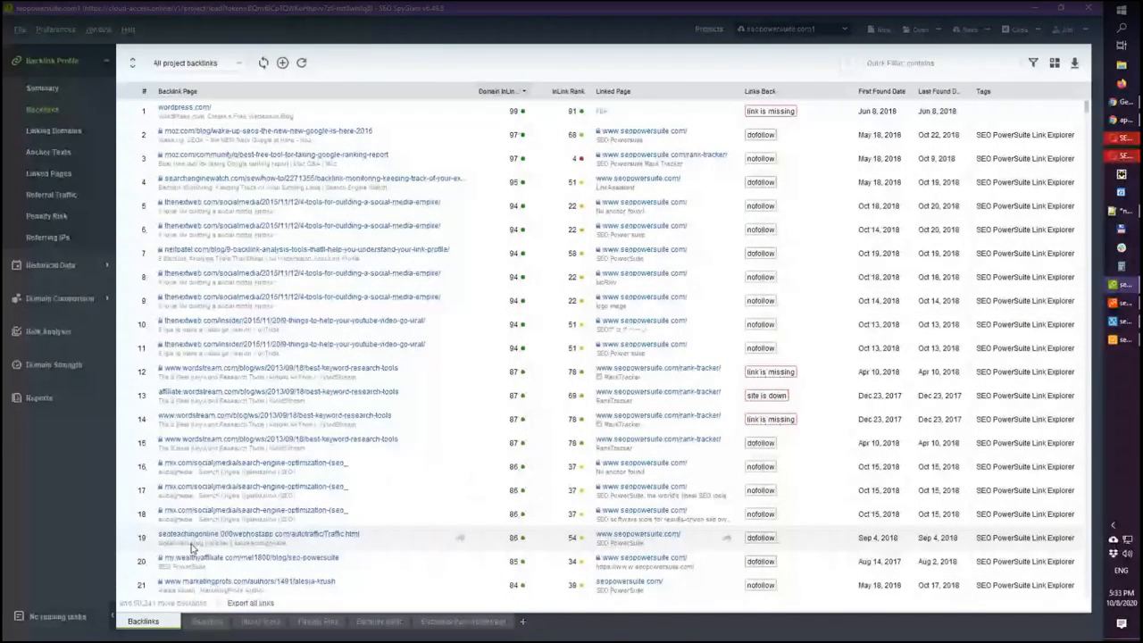
{"action": "left_click", "coordinate": [377, 120]}
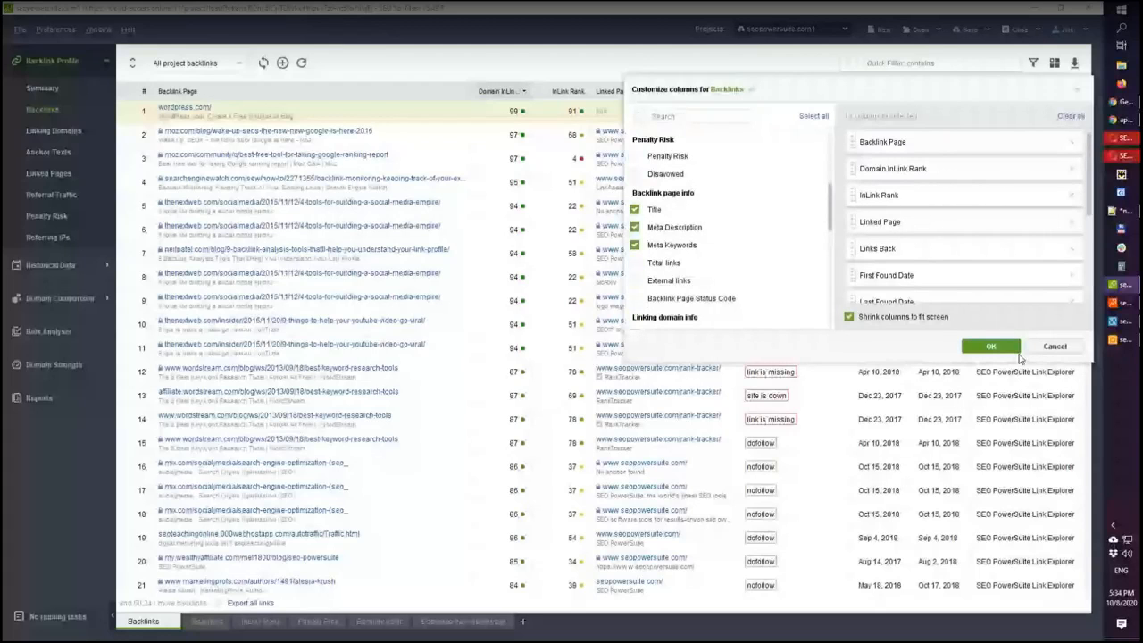
{"action": "left_click", "coordinate": [990, 347]}
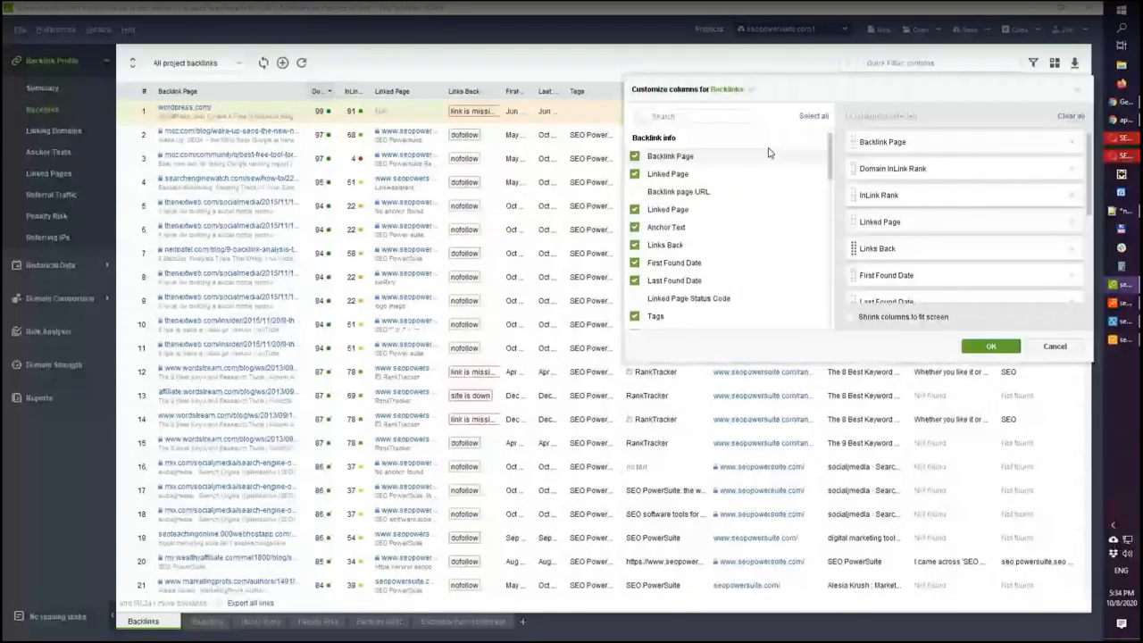
Step: Turn off shrinking columns to fit the screen and remove the added Linked Page, Title, Meta Description and Meta Keywords columns
{"action": "scroll", "coordinate": [1058, 295], "scroll_direction": "down", "scroll_amount": 3}
{"action": "left_click", "coordinate": [1071, 290]}
{"action": "left_click", "coordinate": [725, 117]}
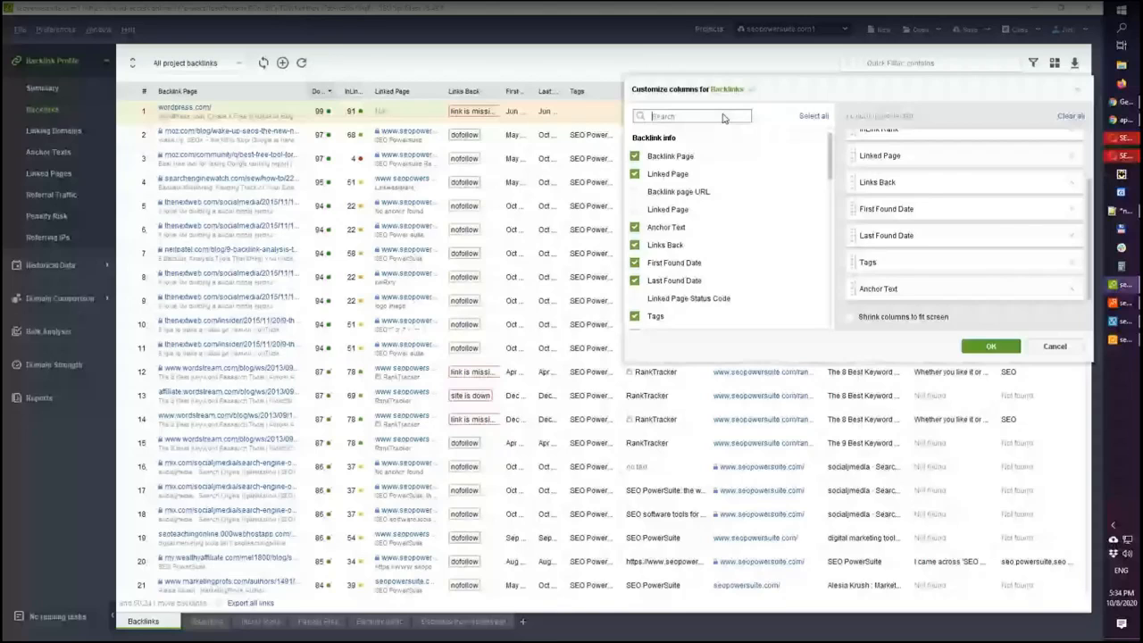
{"action": "key", "text": "Return"}
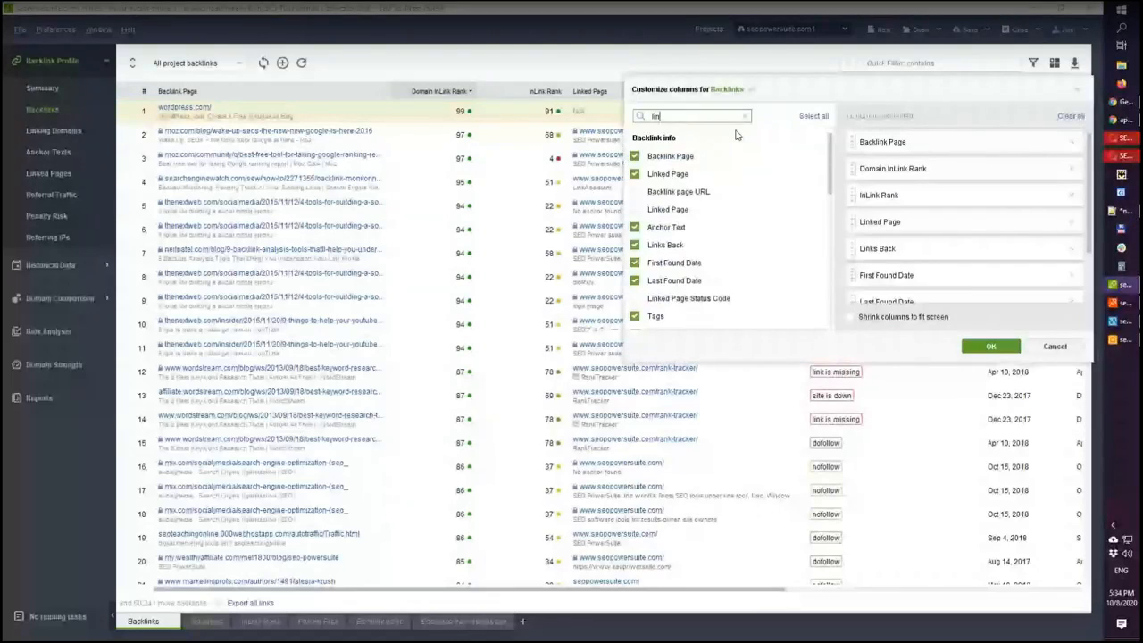
Step: Add the Link Value and Penalty Risk columns to the backlinks table and place them directly after Domain InLink Rank
{"action": "type", "text": "k va"}
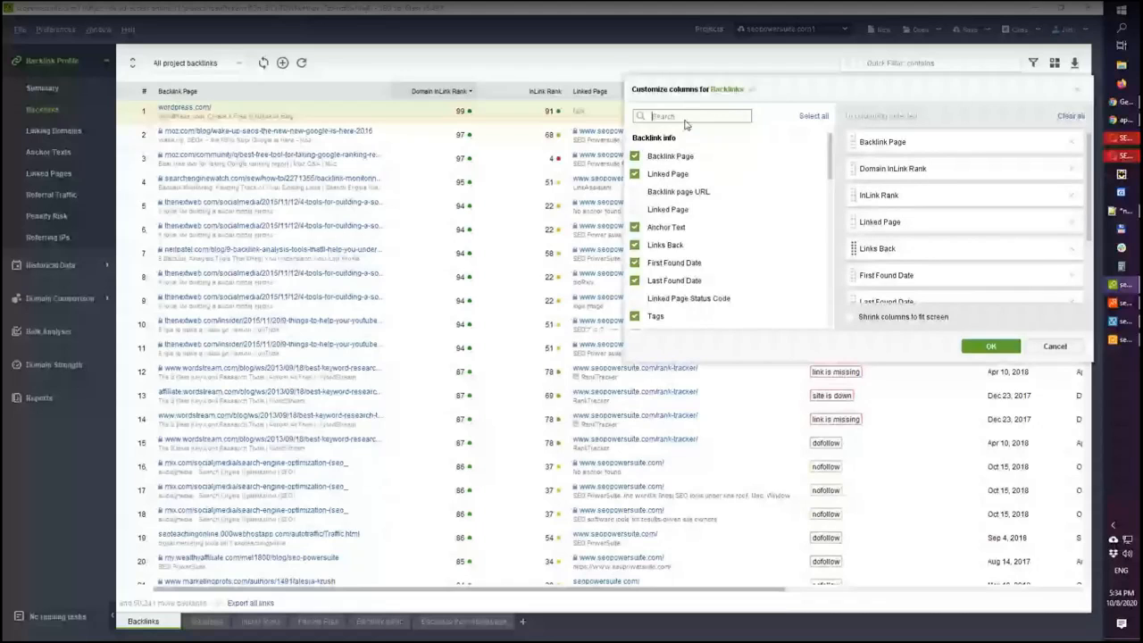
{"action": "type", "text": "p"}
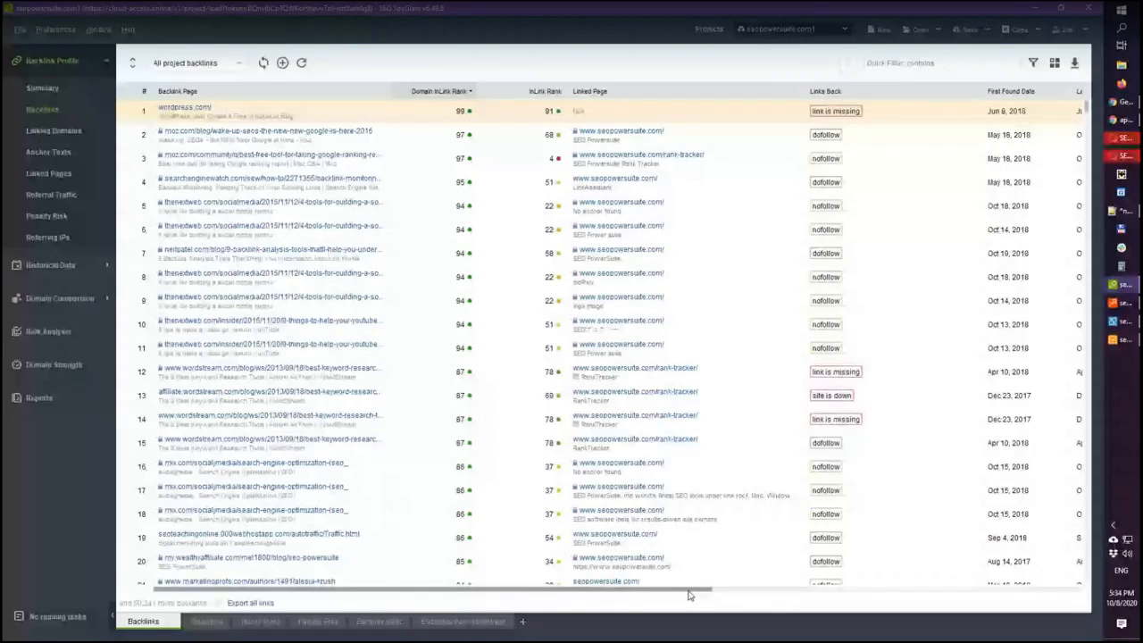
{"action": "left_click_drag", "start_coordinate": [688, 596], "coordinate": [288, 115]}
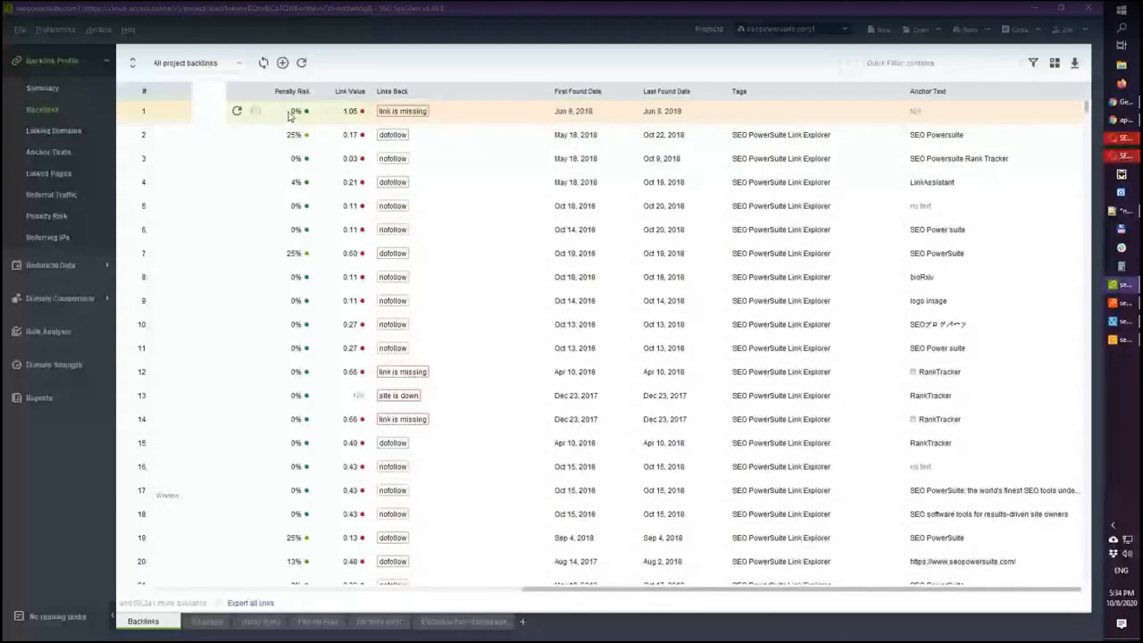
{"action": "left_click_drag", "start_coordinate": [801, 589], "coordinate": [500, 590]}
{"action": "left_click_drag", "start_coordinate": [850, 91], "coordinate": [478, 134]}
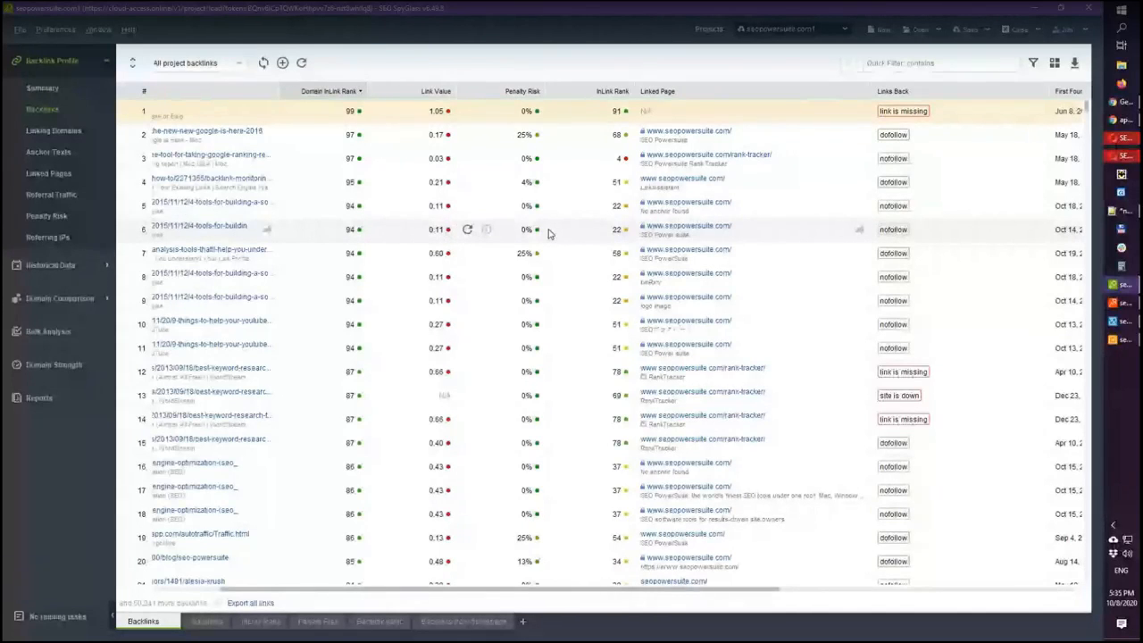
{"action": "left_click_drag", "start_coordinate": [540, 590], "coordinate": [391, 611]}
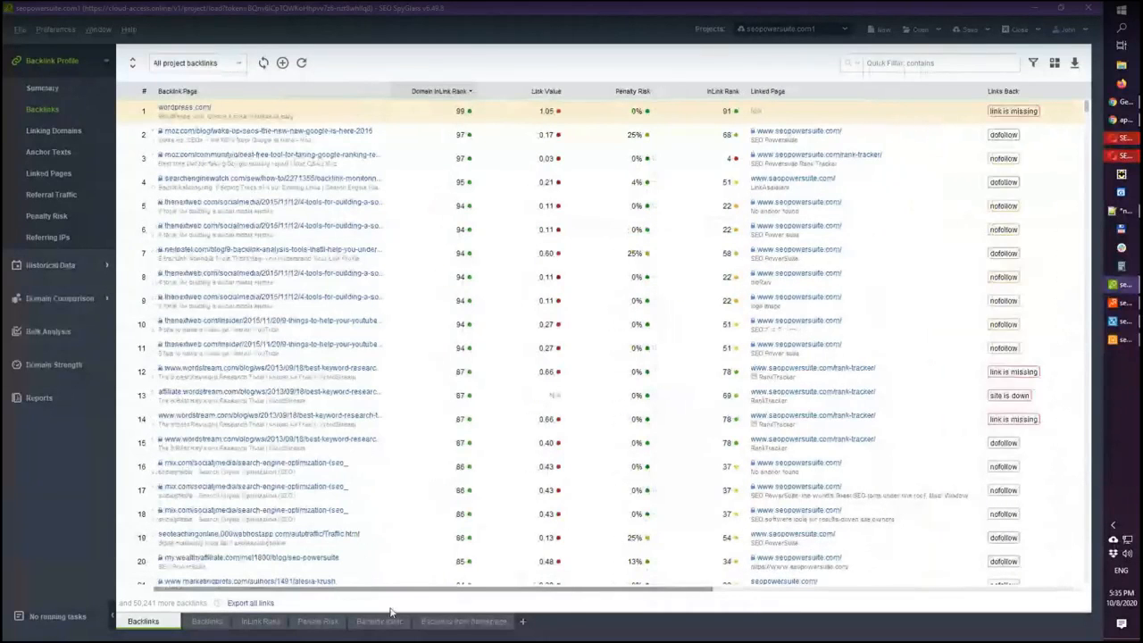
Step: Sort the backlinks by highest Penalty Risk and move the InLink Rank column directly after Domain InLink Rank
{"action": "left_click", "coordinate": [633, 94]}
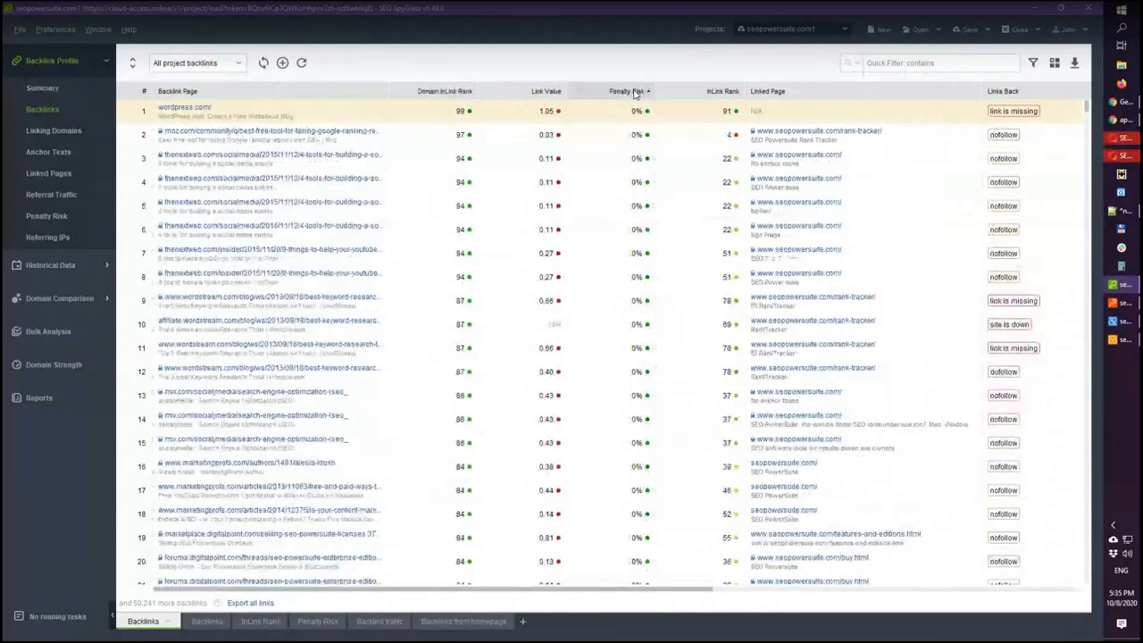
{"action": "left_click", "coordinate": [635, 92]}
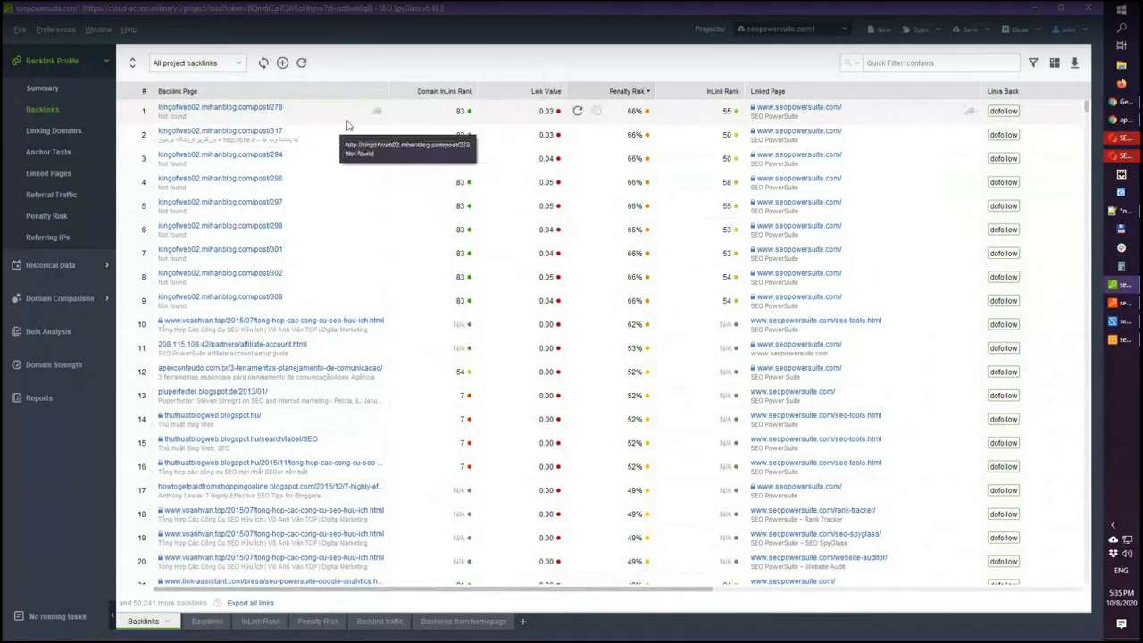
{"action": "left_click", "coordinate": [310, 110]}
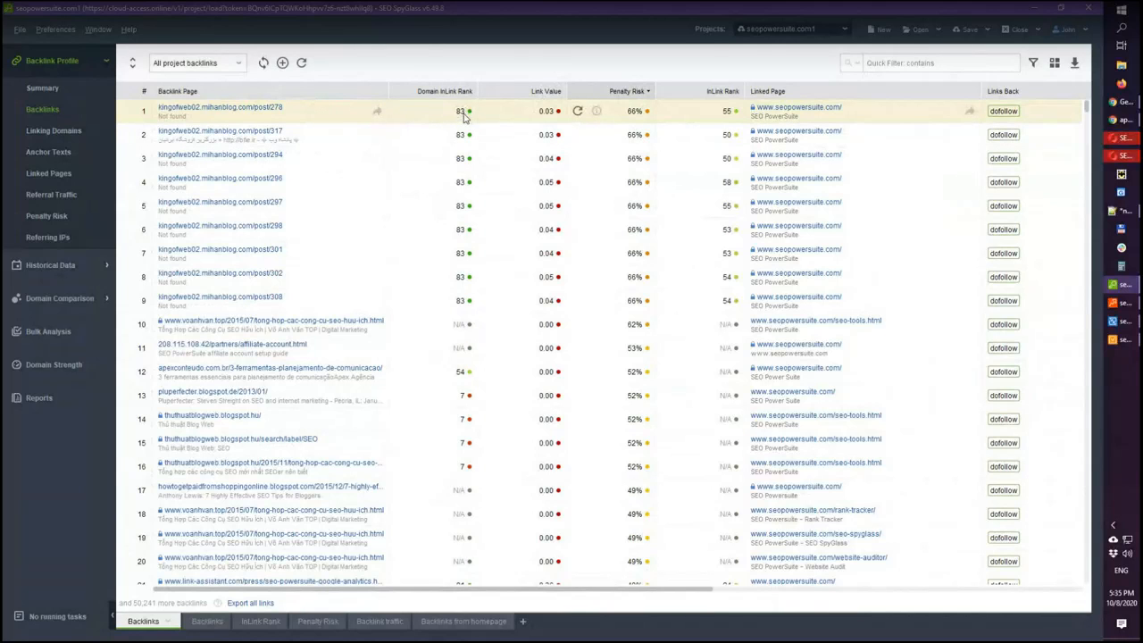
{"action": "left_click_drag", "start_coordinate": [724, 92], "coordinate": [540, 98]}
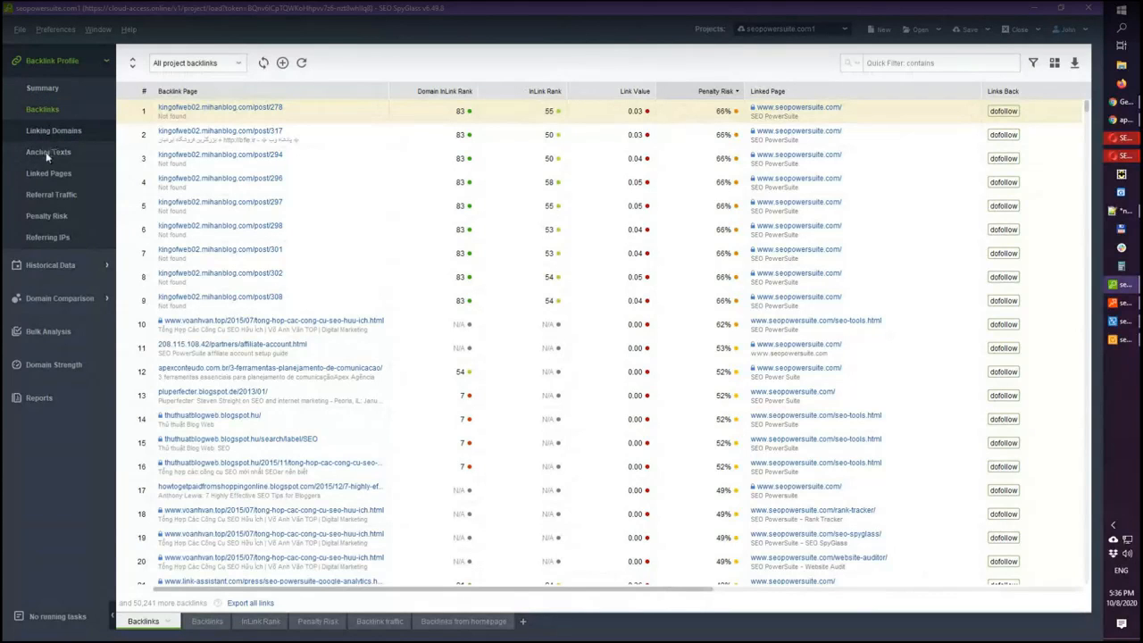
Step: Open the project's Linking Domains report, enlarge its table to full height and select the first domain
{"action": "left_click", "coordinate": [58, 67]}
{"action": "left_click", "coordinate": [59, 65]}
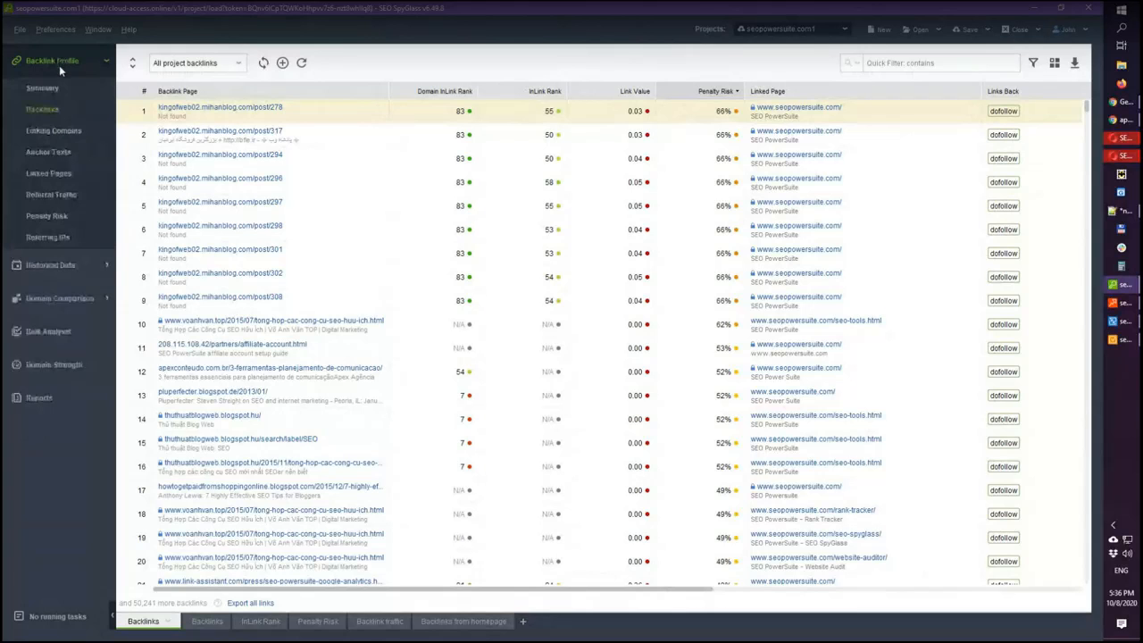
{"action": "left_click", "coordinate": [62, 131]}
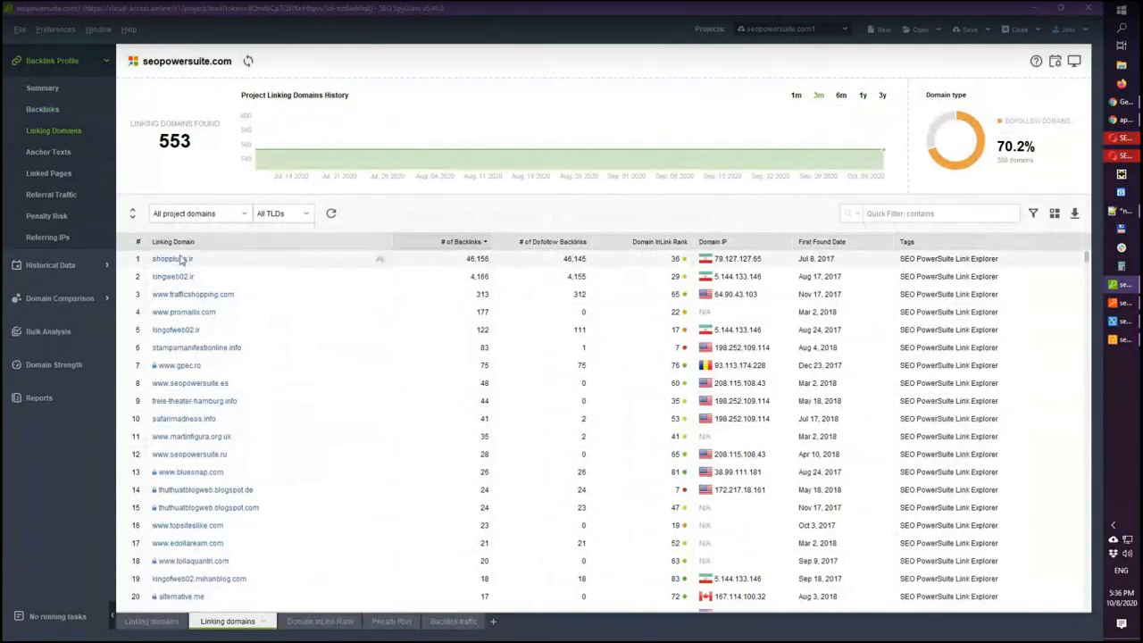
{"action": "left_click", "coordinate": [131, 212]}
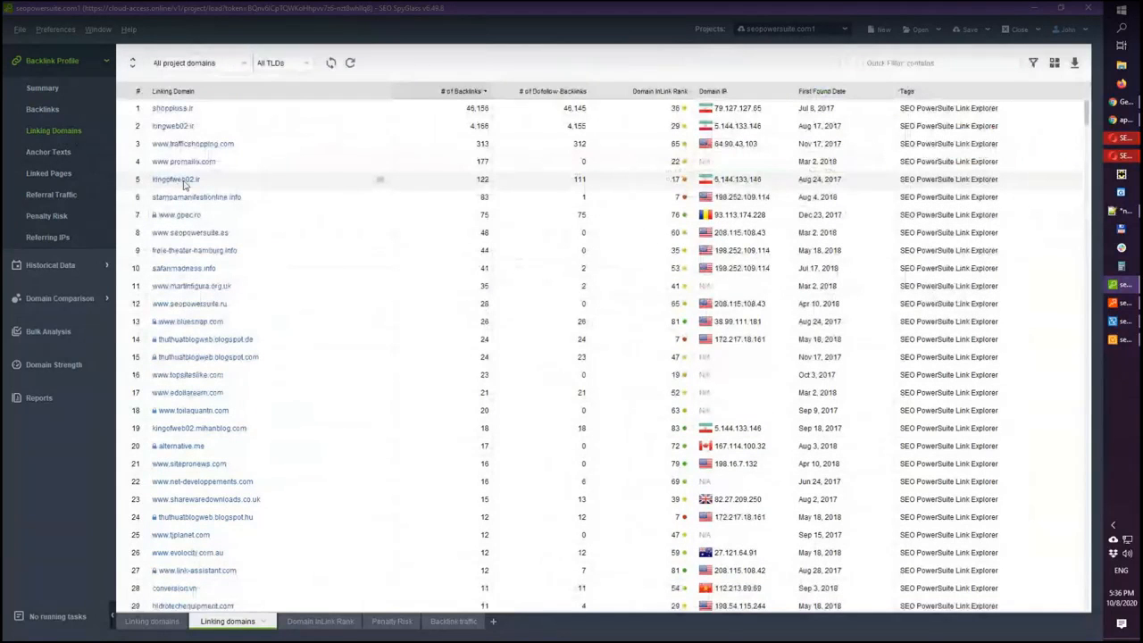
{"action": "left_click", "coordinate": [234, 110]}
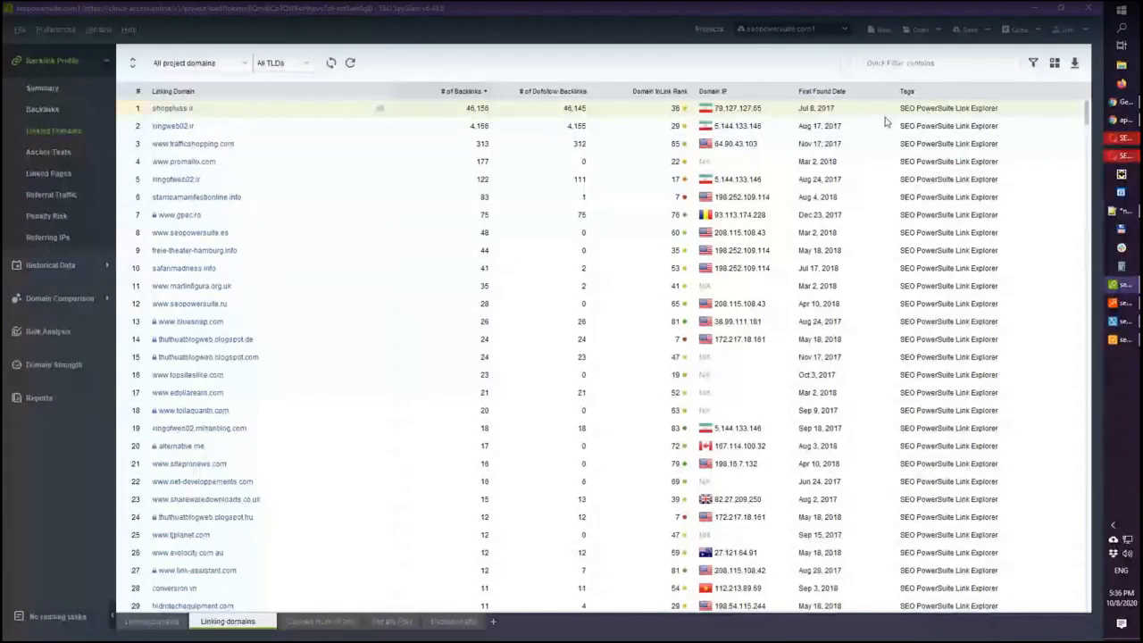
Step: Review the Anchor Texts and Linked Pages reports of the backlink profile with their tables enlarged to full height
{"action": "left_click", "coordinate": [70, 150]}
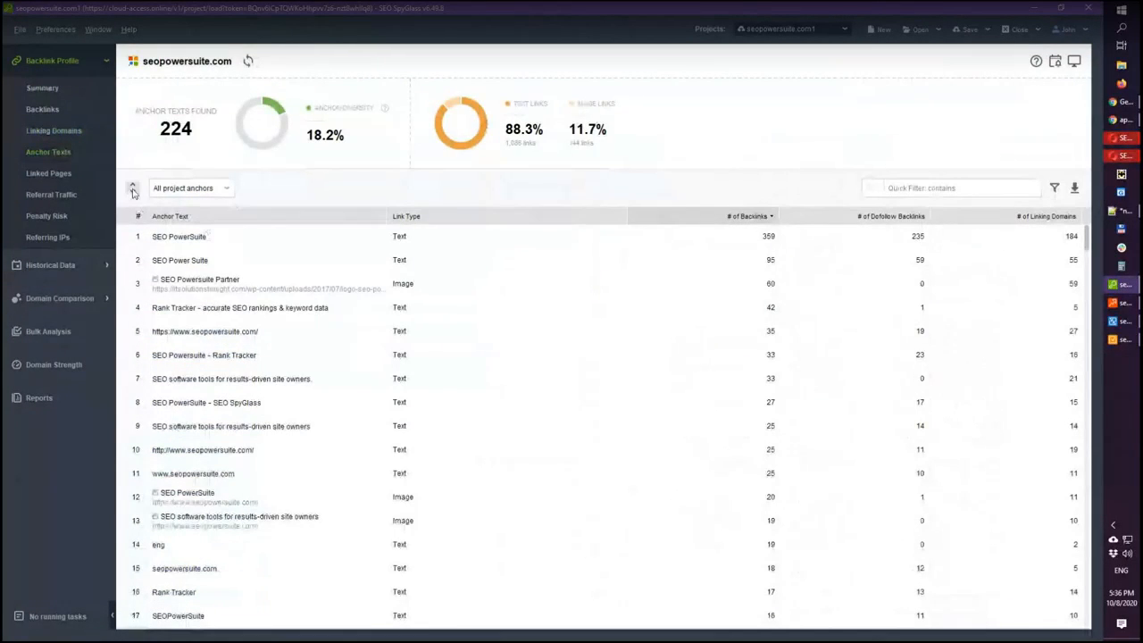
{"action": "scroll", "coordinate": [134, 201], "scroll_direction": "down", "scroll_amount": 2}
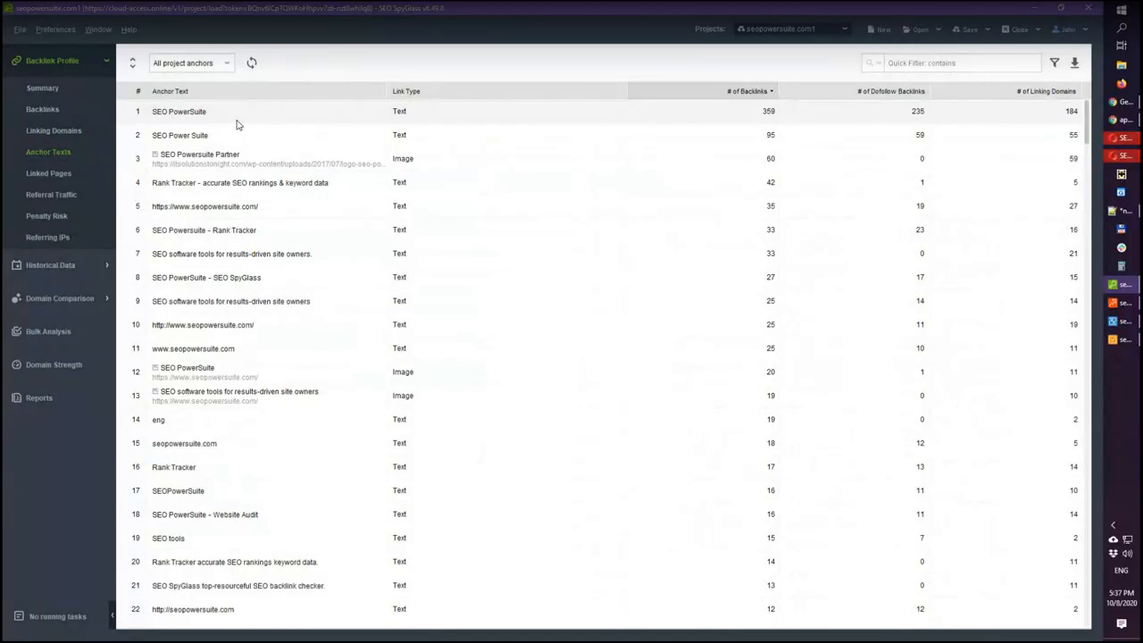
{"action": "left_click", "coordinate": [53, 175]}
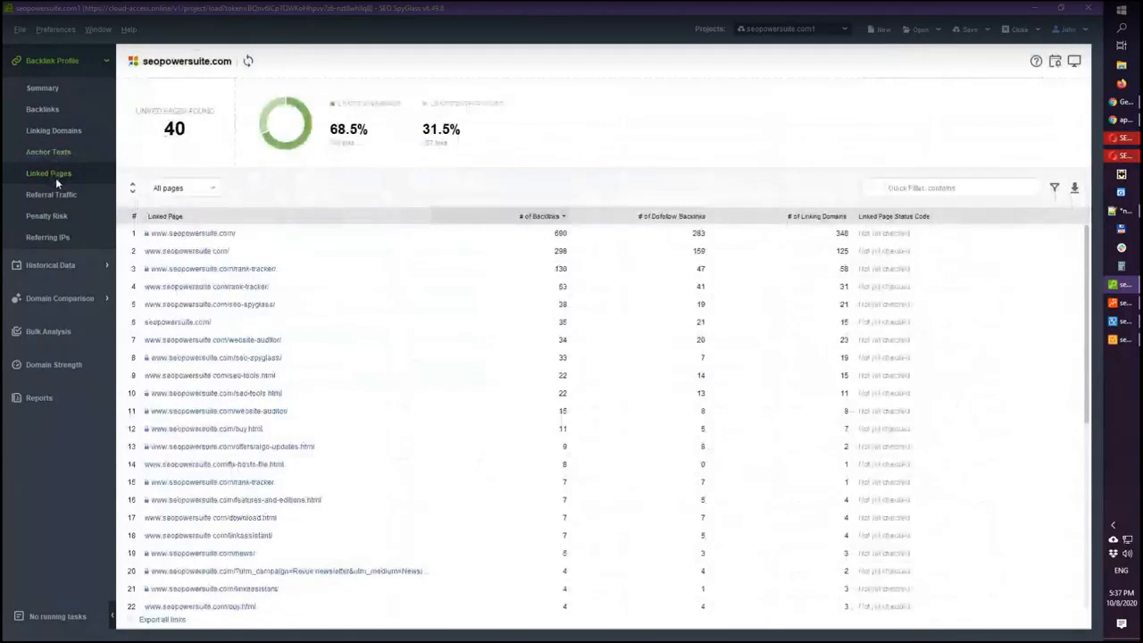
{"action": "scroll", "coordinate": [163, 121], "scroll_direction": "down", "scroll_amount": 3}
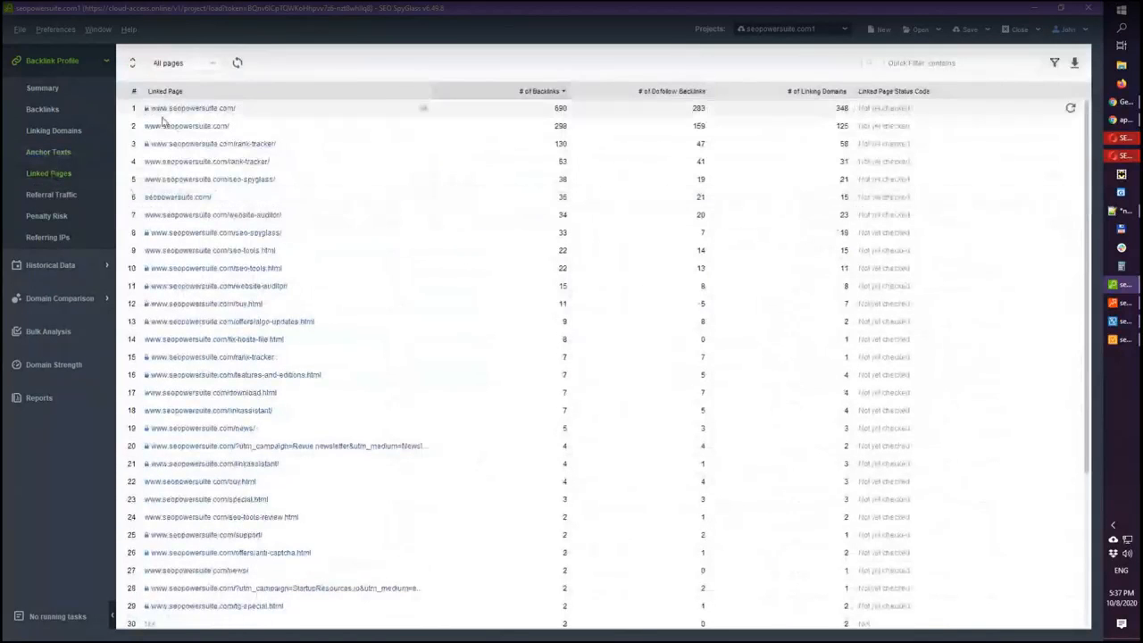
{"action": "left_click", "coordinate": [272, 111]}
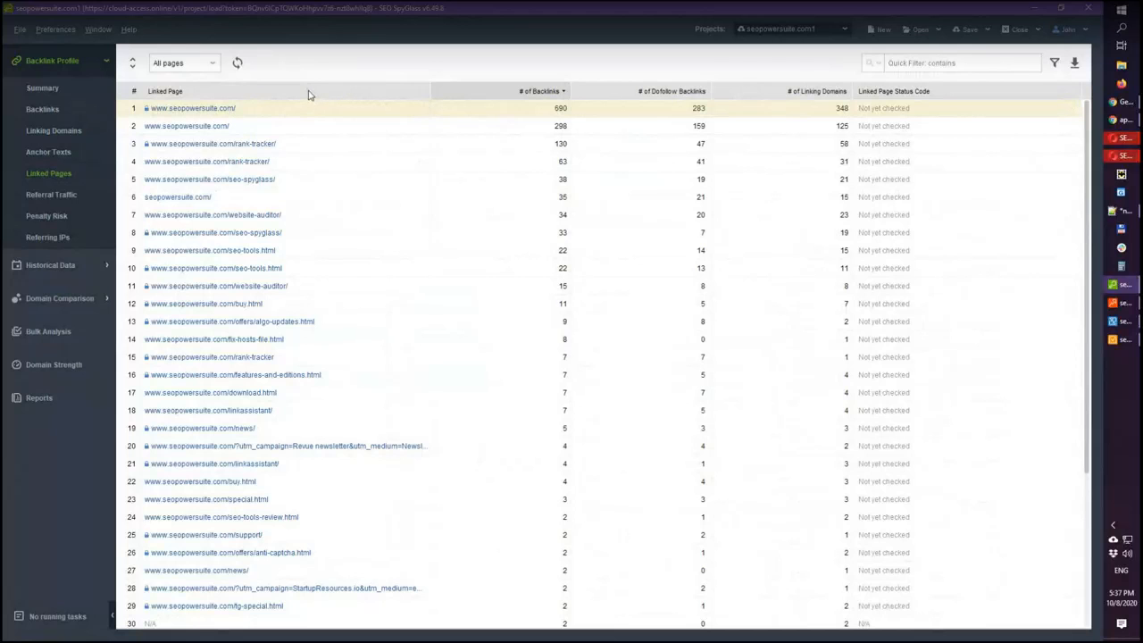
Step: Narrow the historical backlinks data to the new links of 02 Sep, 2020 and widen the Backlink Page column
{"action": "left_click", "coordinate": [88, 264]}
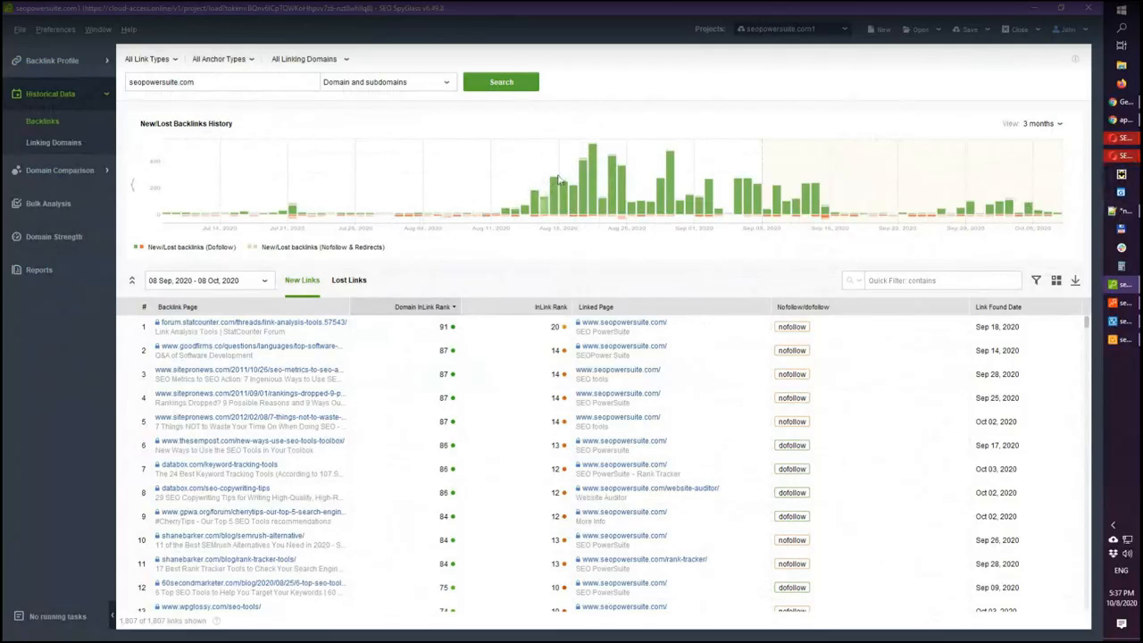
{"action": "mouse_move", "coordinate": [852, 210]}
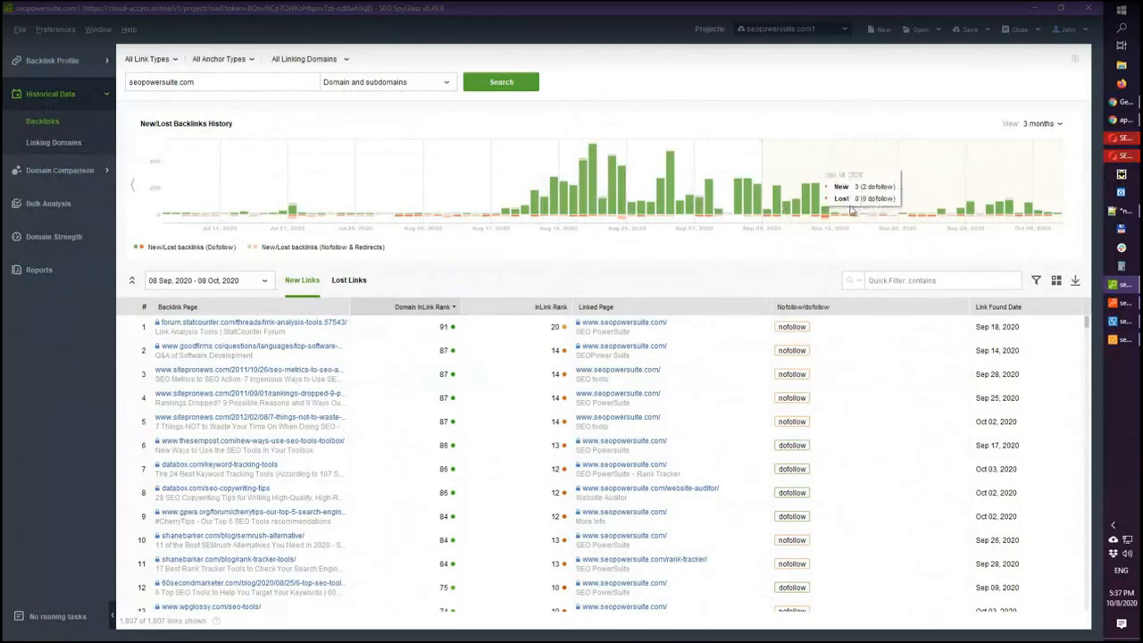
{"action": "left_click", "coordinate": [708, 198]}
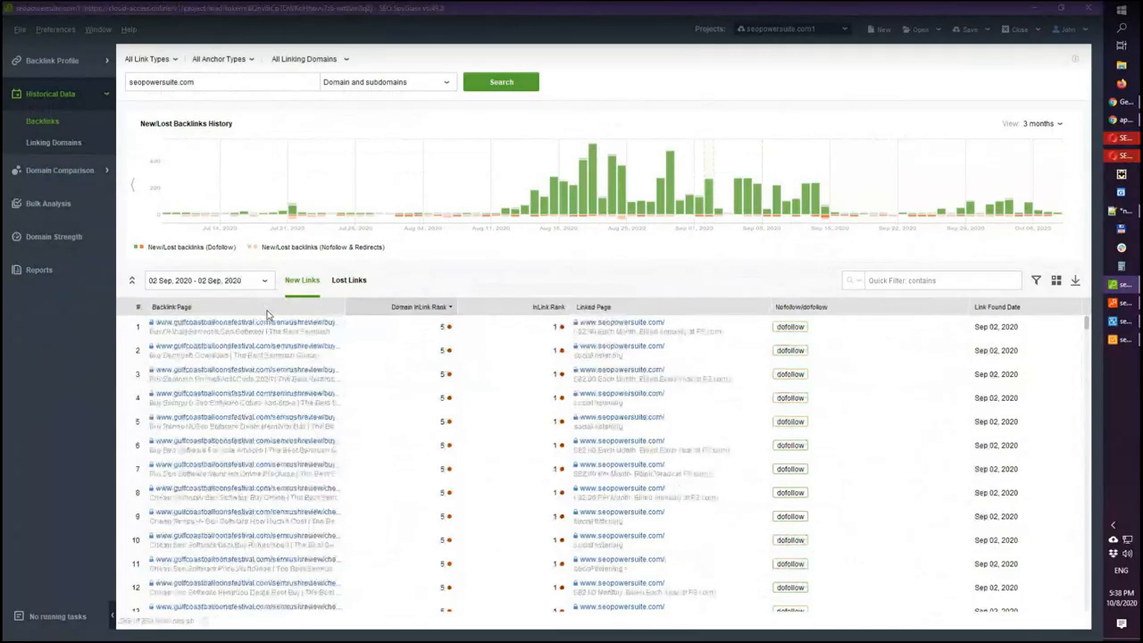
{"action": "mouse_move", "coordinate": [345, 306]}
{"action": "left_mouse_down"}
{"action": "mouse_move", "coordinate": [498, 296]}
{"action": "mouse_move", "coordinate": [328, 298]}
{"action": "left_mouse_up"}
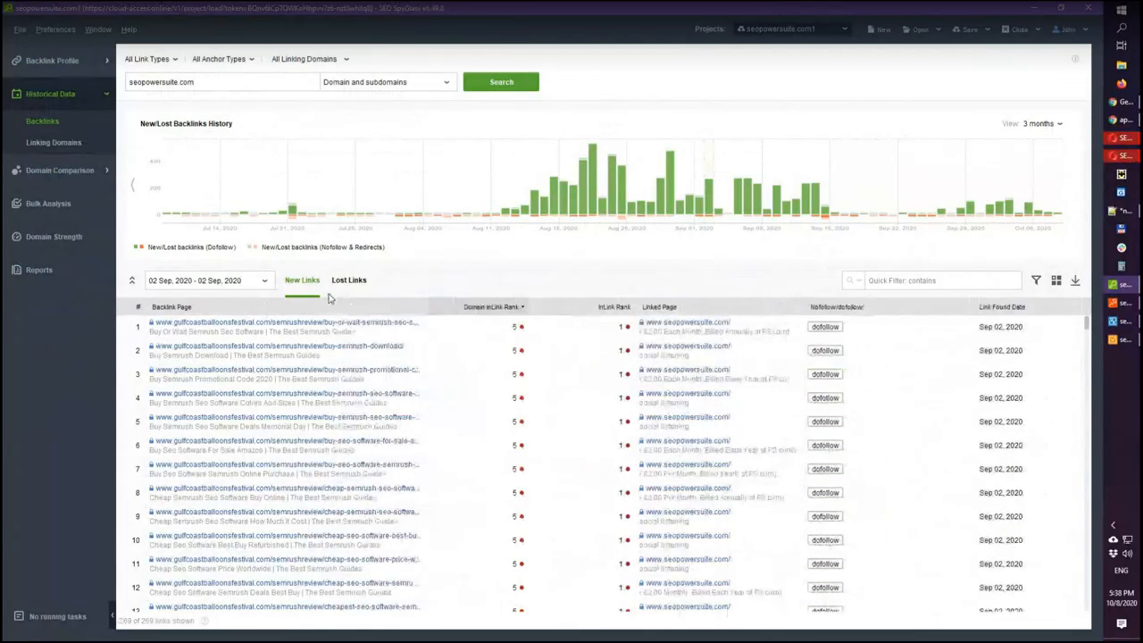
Step: Check the lost links for 02 Sep, 2020 and browse the new links of the same day
{"action": "left_click", "coordinate": [339, 281]}
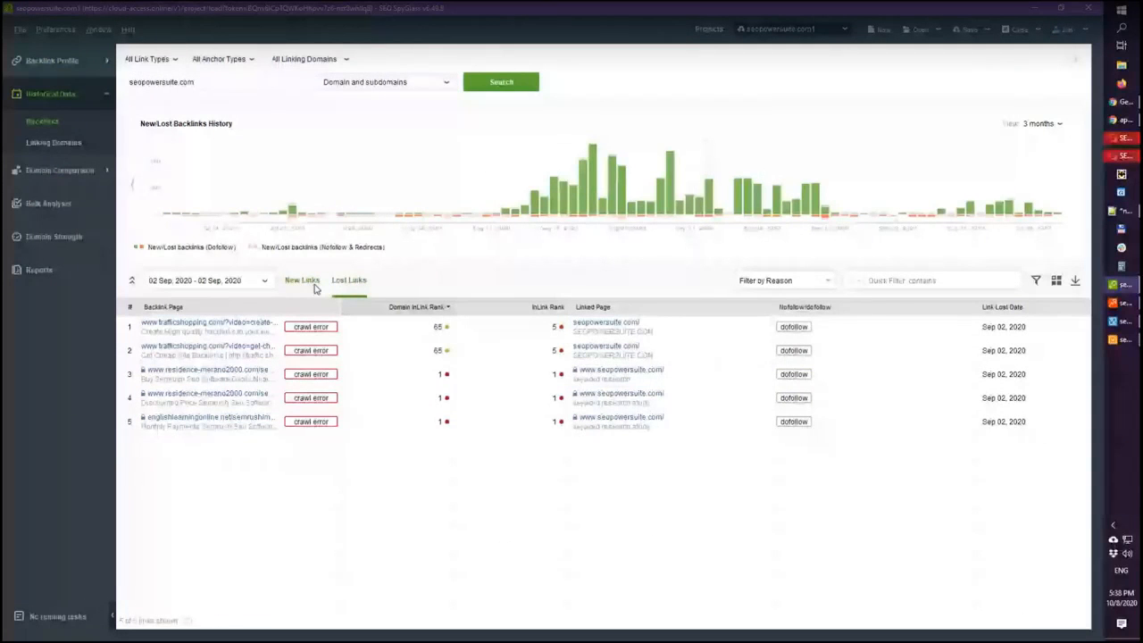
{"action": "left_click", "coordinate": [303, 281]}
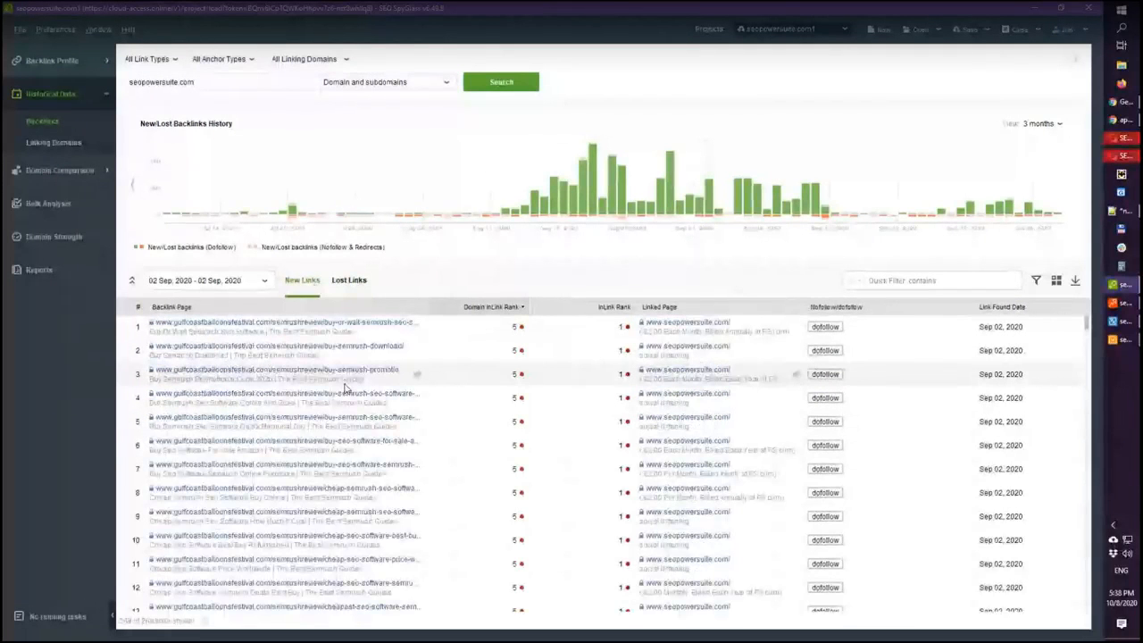
{"action": "scroll", "coordinate": [346, 389], "scroll_direction": "down", "scroll_amount": 15}
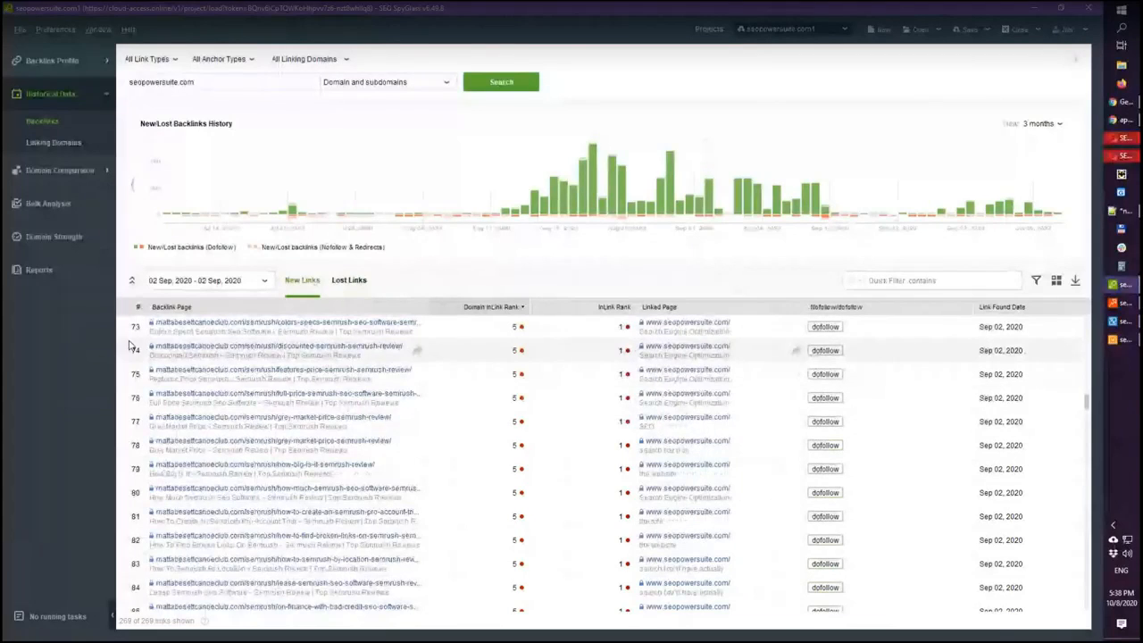
Step: Add awario.com as another domain in the domain comparison with seopowersuite.com and webmeup.com
{"action": "left_click", "coordinate": [104, 183]}
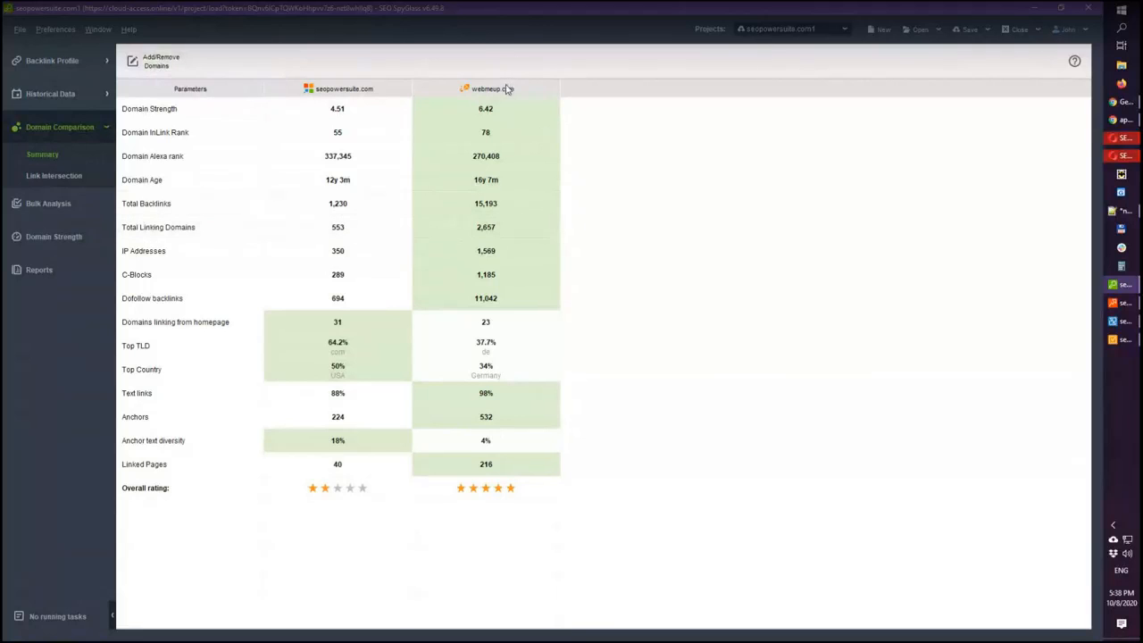
{"action": "left_click", "coordinate": [168, 63]}
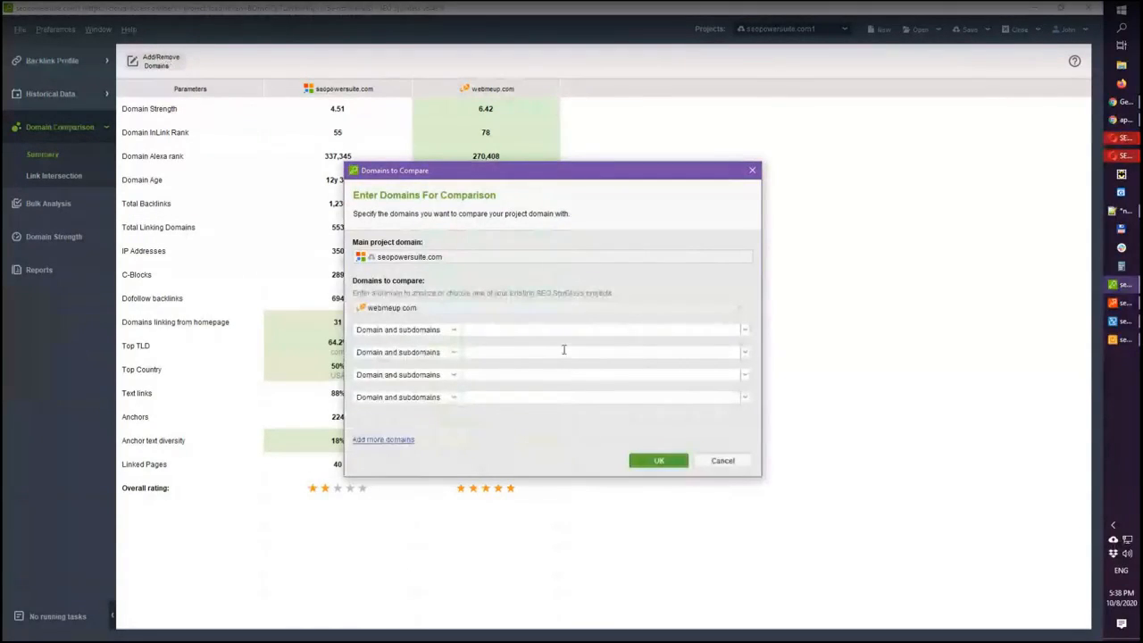
{"action": "left_click", "coordinate": [482, 329]}
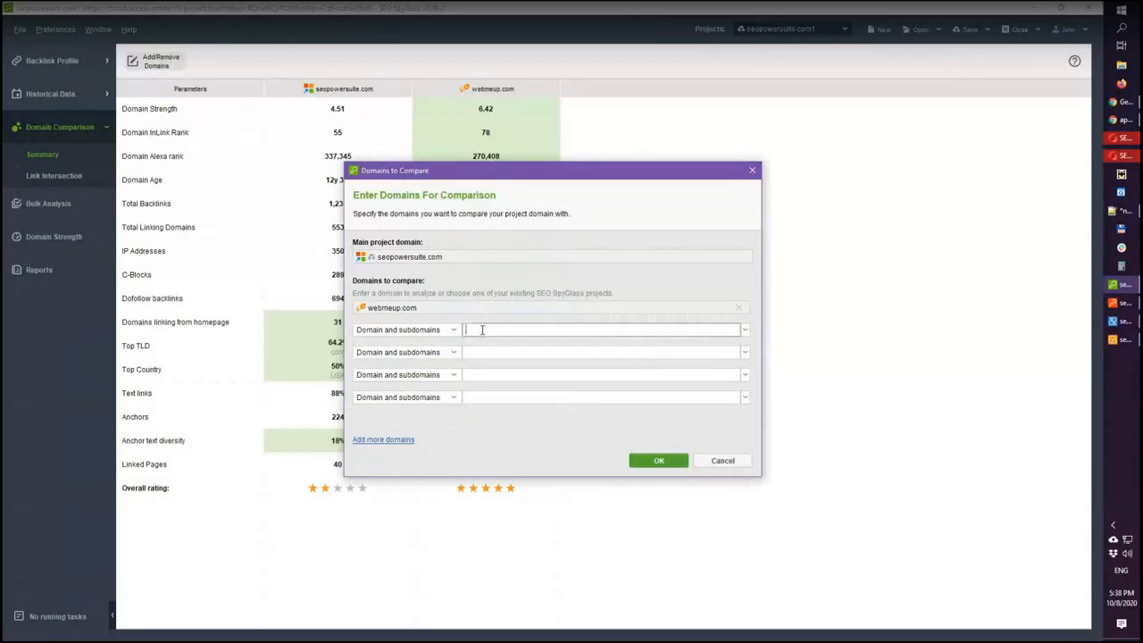
{"action": "type", "text": "aa"}
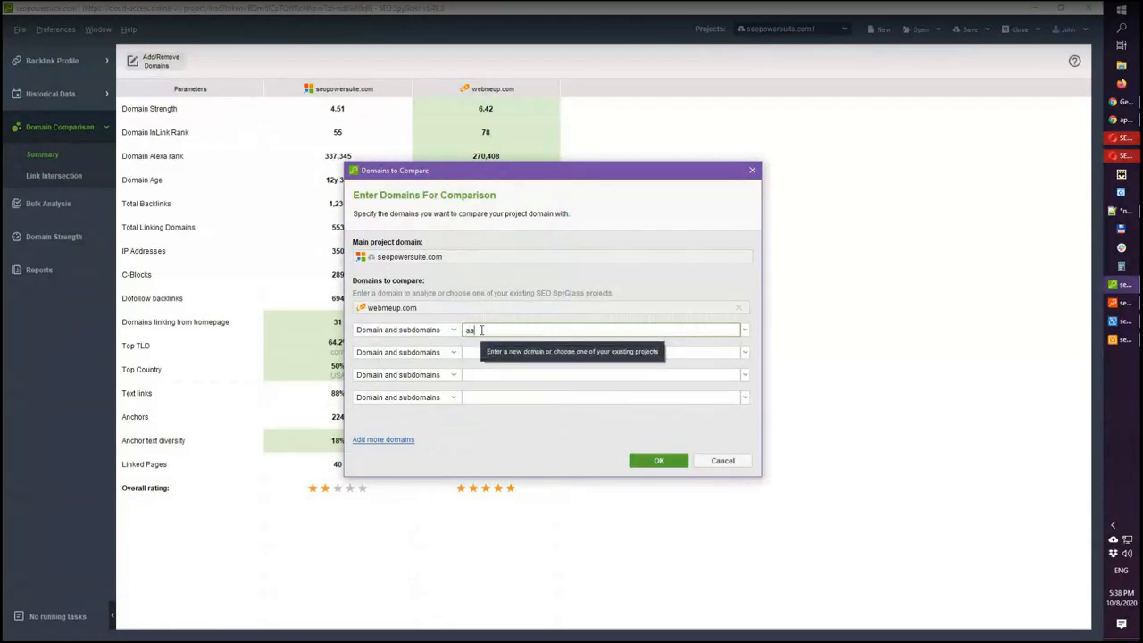
{"action": "key", "text": "BackSpace"}
{"action": "type", "text": "wario.com"}
{"action": "left_click", "coordinate": [675, 461]}
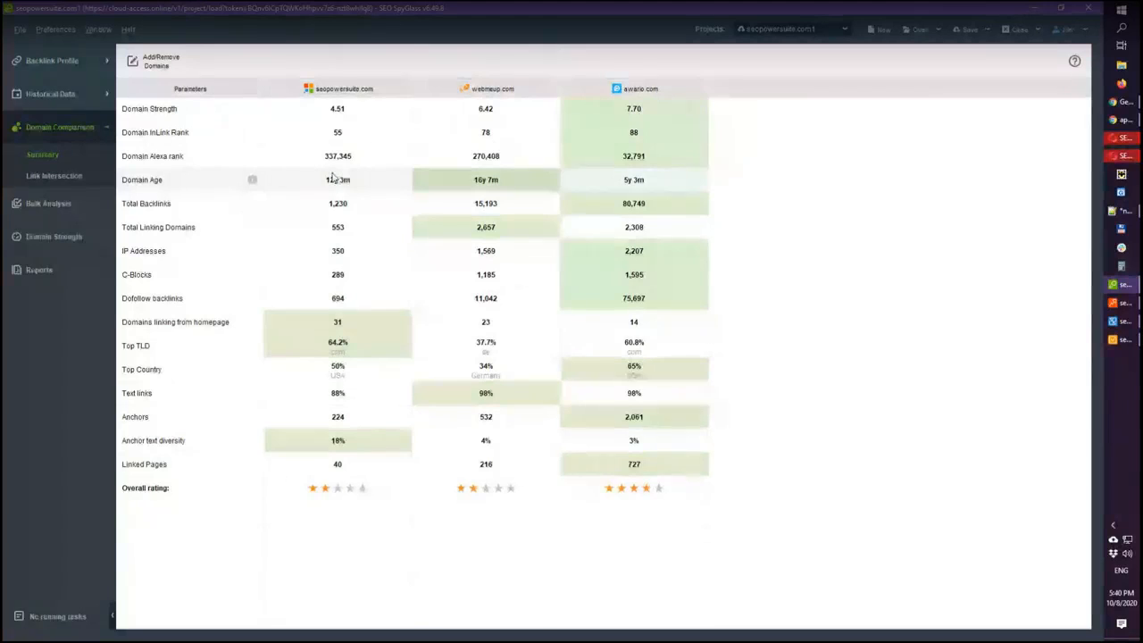
Step: Return to the project's Backlinks table in the backlink profile
{"action": "left_click", "coordinate": [69, 63]}
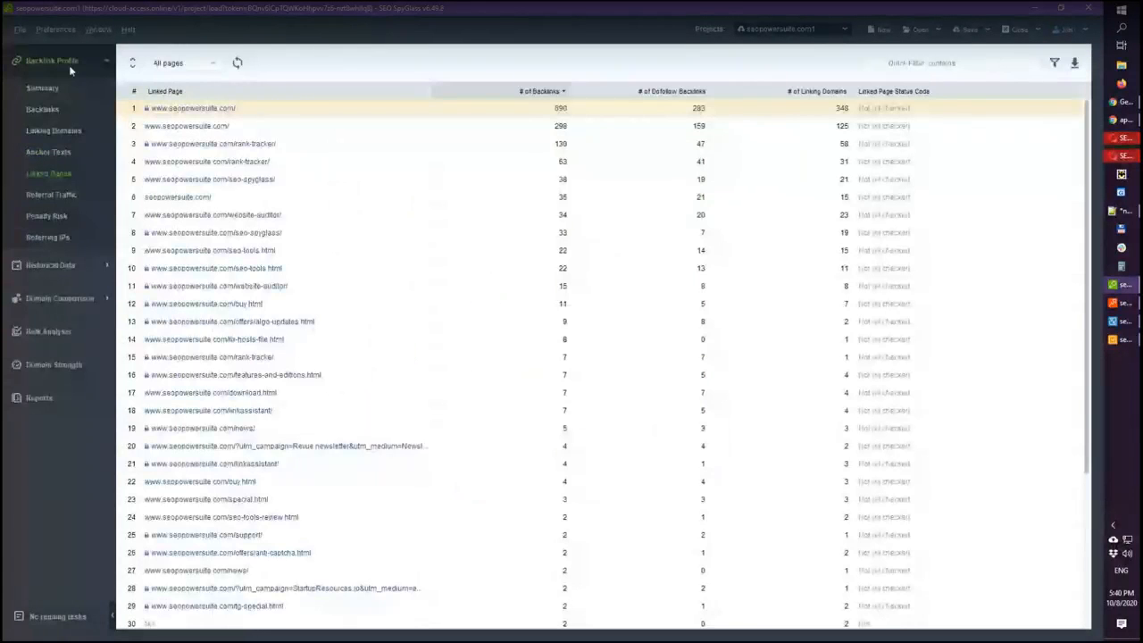
{"action": "left_click", "coordinate": [59, 108]}
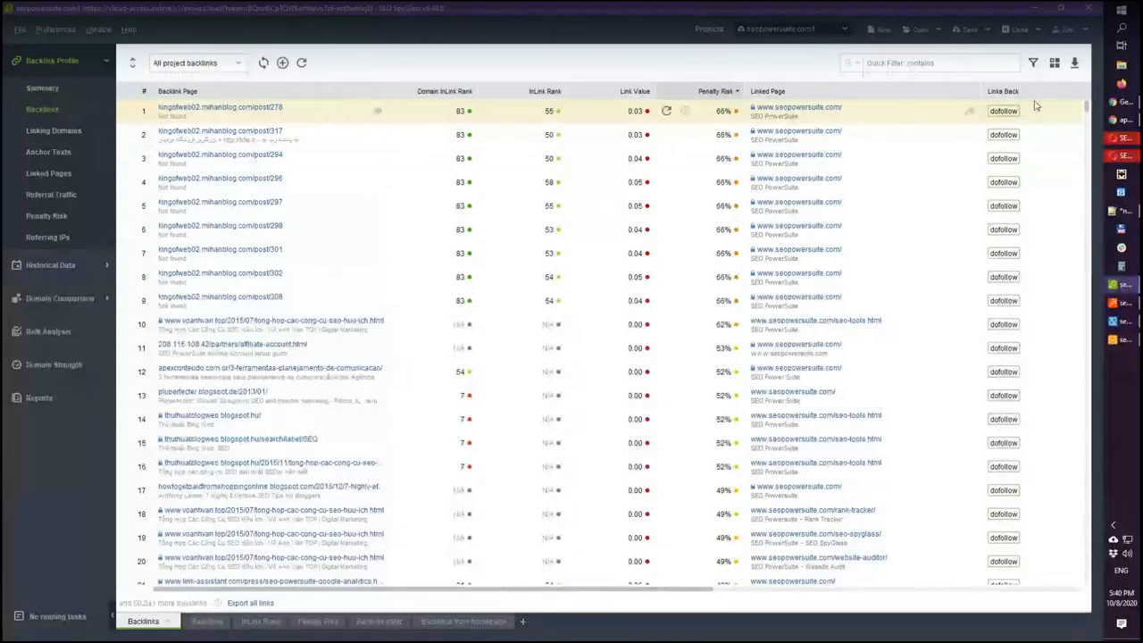
{"action": "left_click_drag", "start_coordinate": [1086, 107], "coordinate": [1031, 12]}
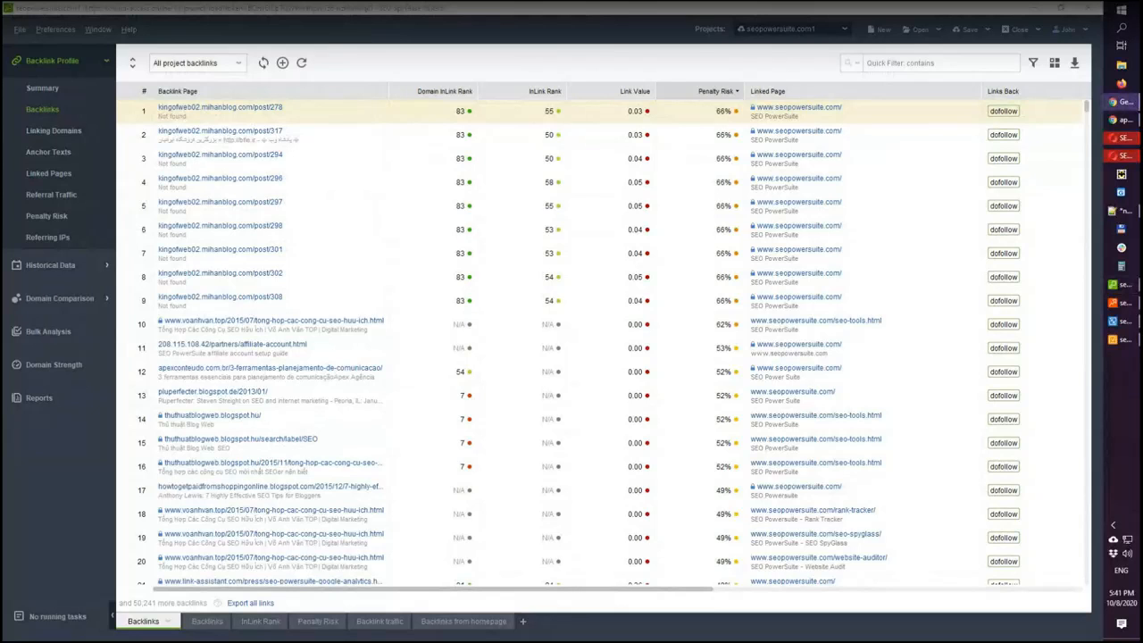
Step: Switch to LinkAssistant and filter the link prospects by "dfggfkk" to empty the list
{"action": "left_click", "coordinate": [1022, 11]}
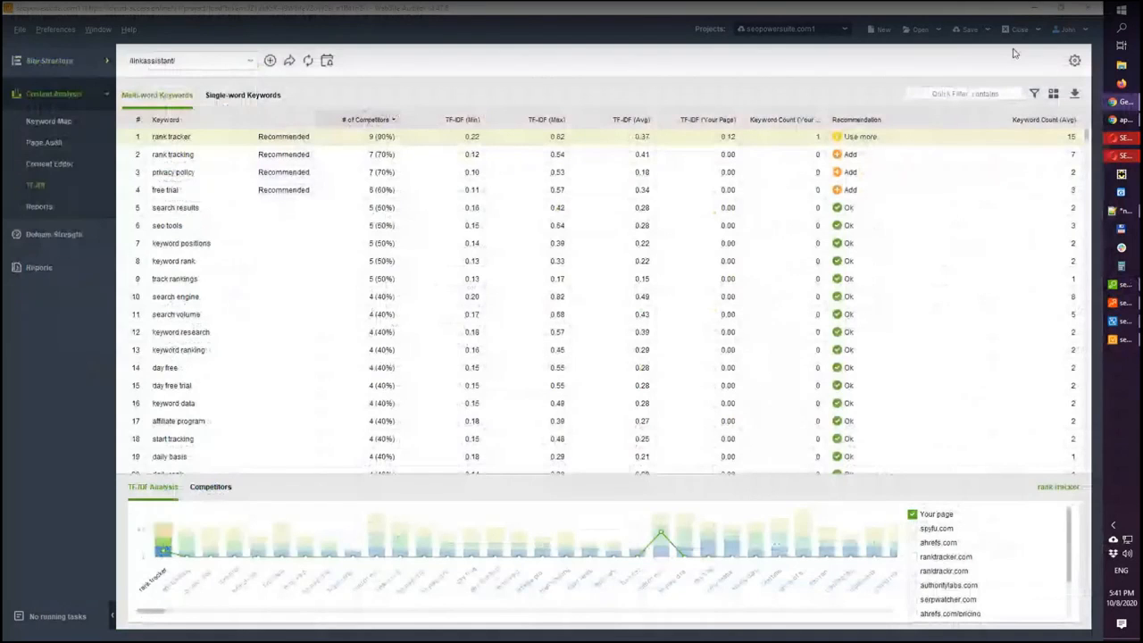
{"action": "key", "text": "alt+Tab"}
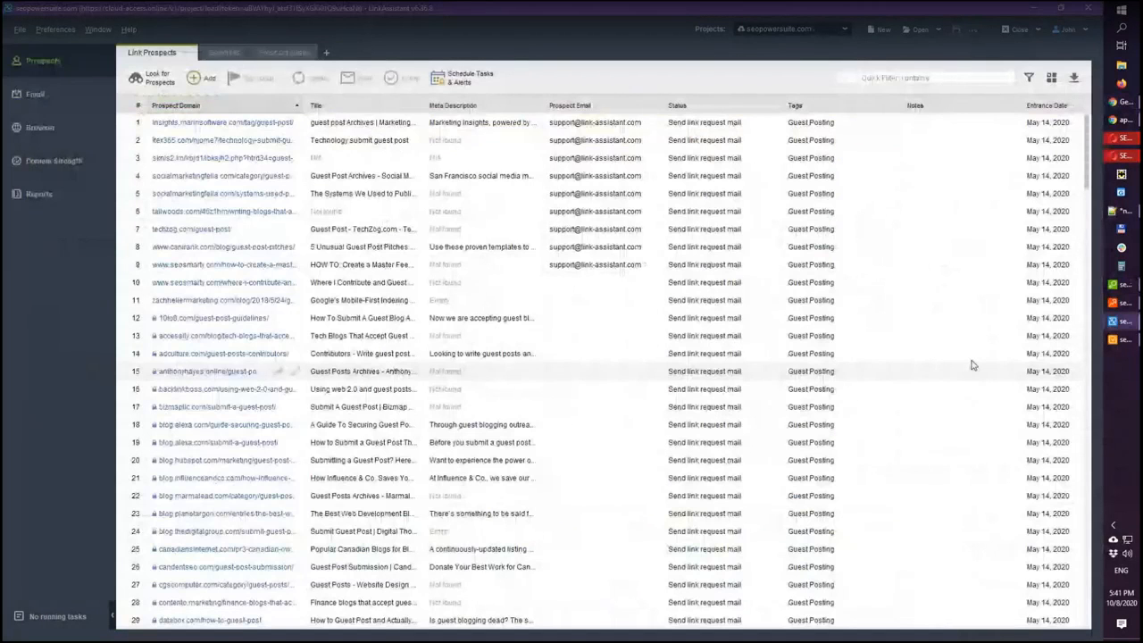
{"action": "left_click", "coordinate": [942, 81]}
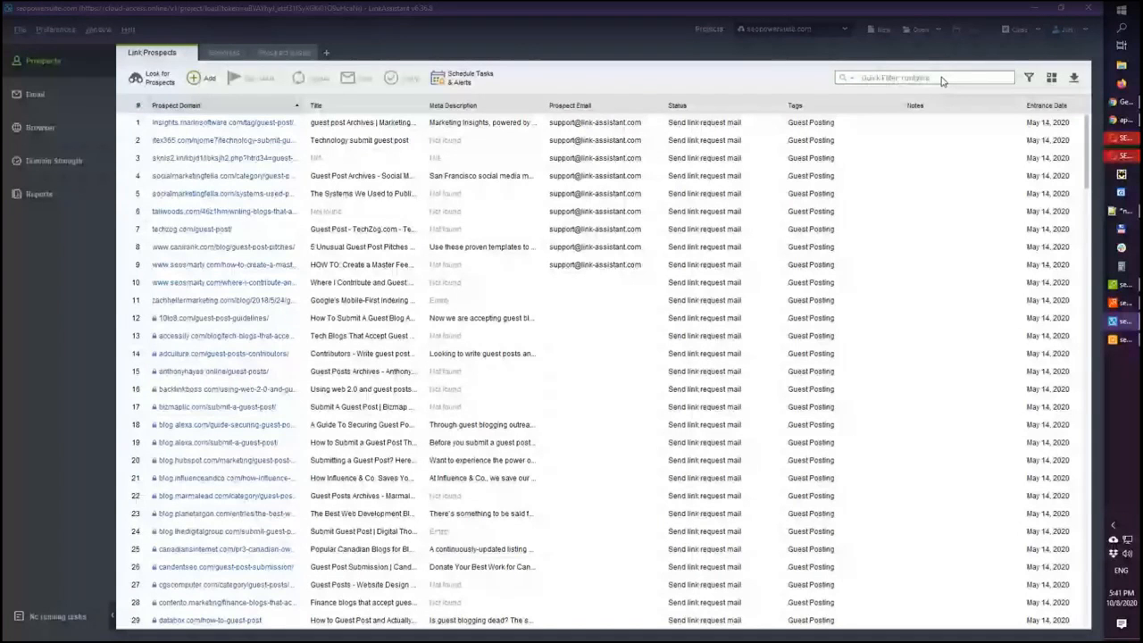
{"action": "type", "text": "dfggfkk"}
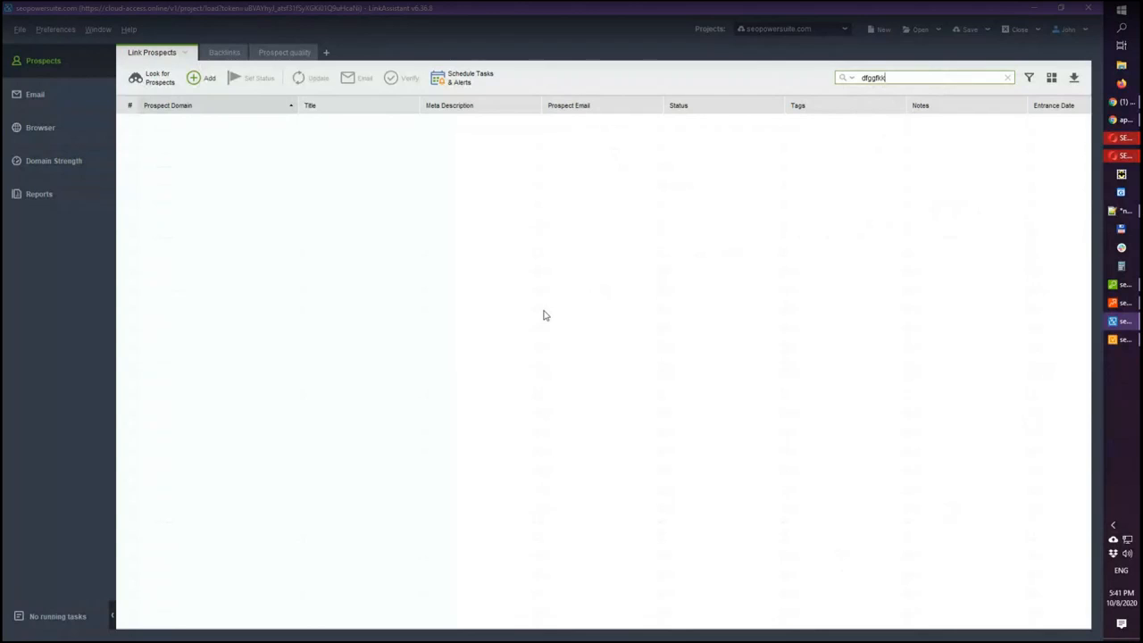
{"action": "left_click", "coordinate": [419, 199]}
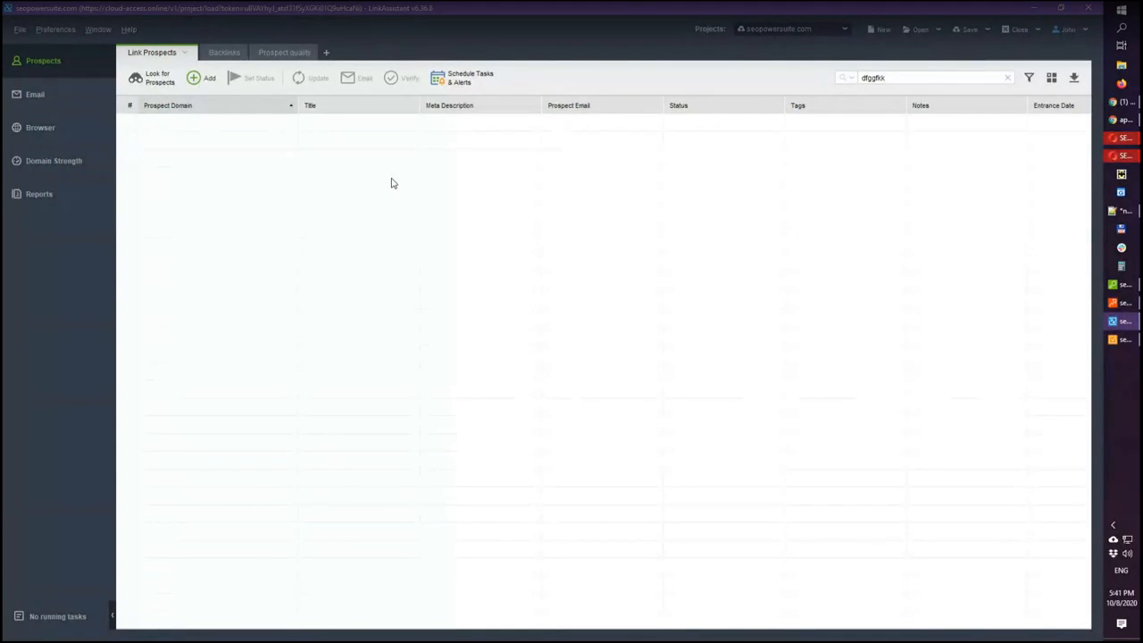
Step: Start a new link prospect search and enlarge its window to show all the search methods
{"action": "left_click", "coordinate": [149, 87]}
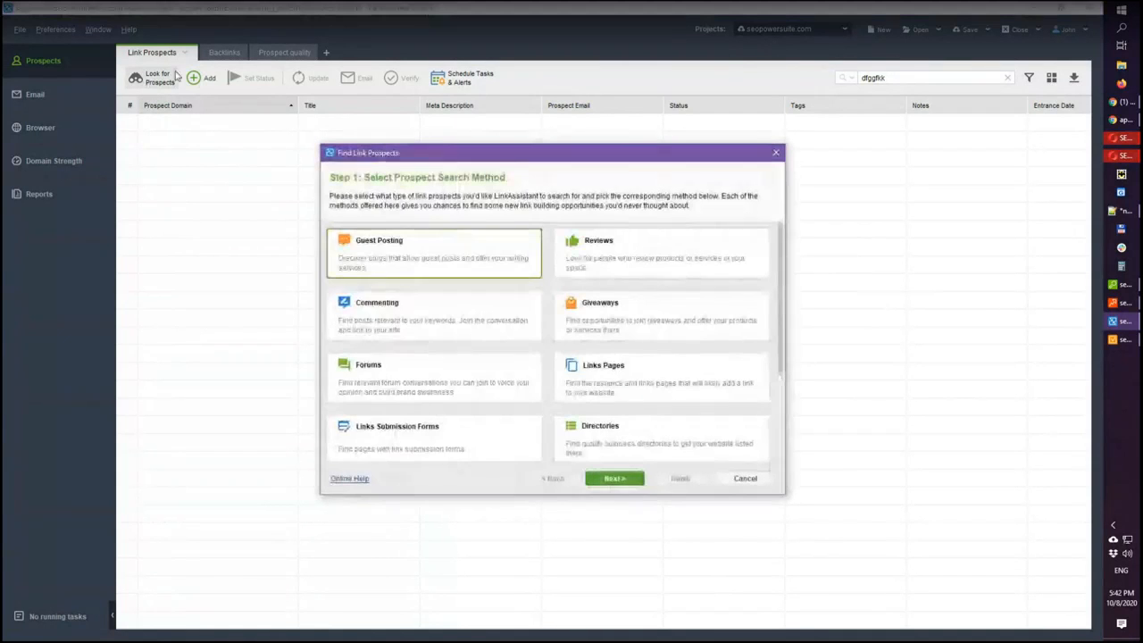
{"action": "left_click_drag", "start_coordinate": [497, 145], "coordinate": [491, 84]}
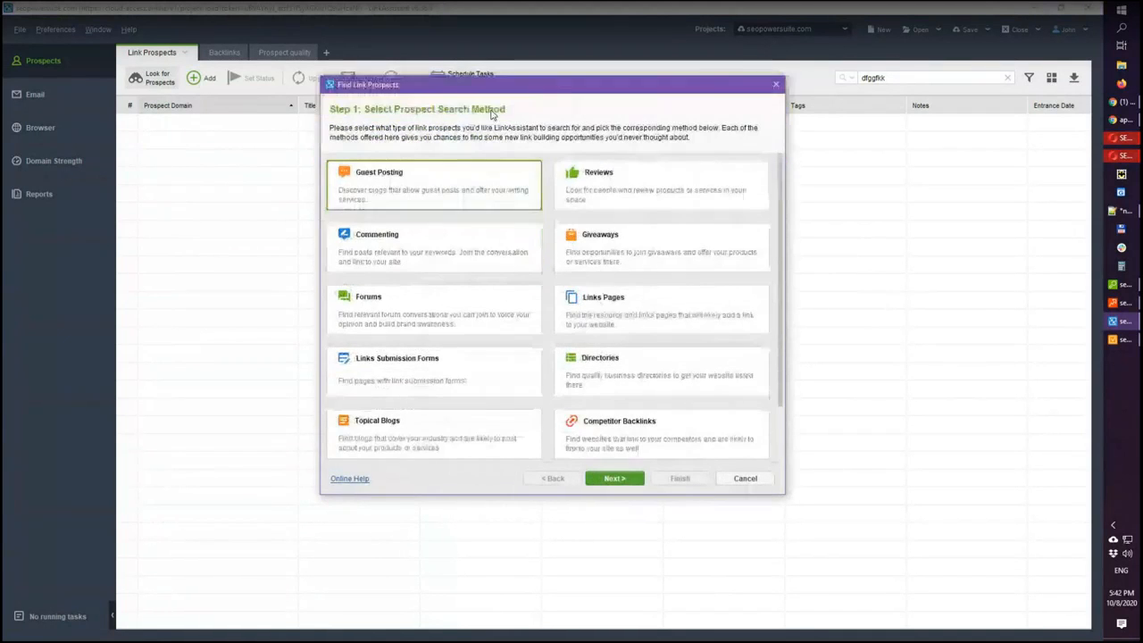
{"action": "left_click_drag", "start_coordinate": [542, 494], "coordinate": [541, 606]}
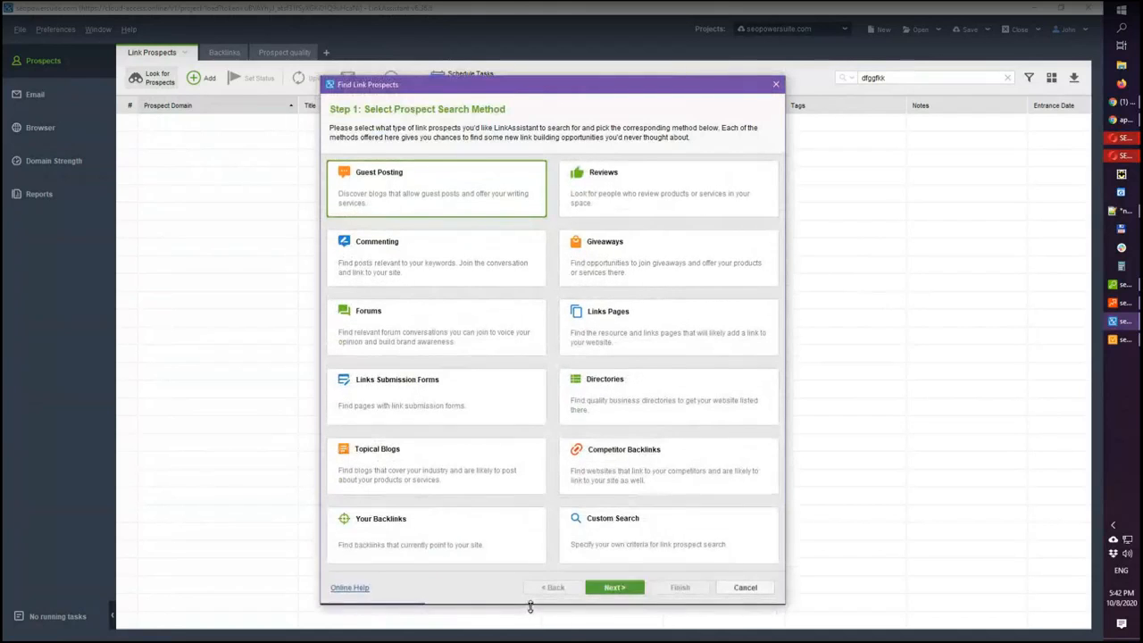
{"action": "left_click_drag", "start_coordinate": [785, 319], "coordinate": [927, 319]}
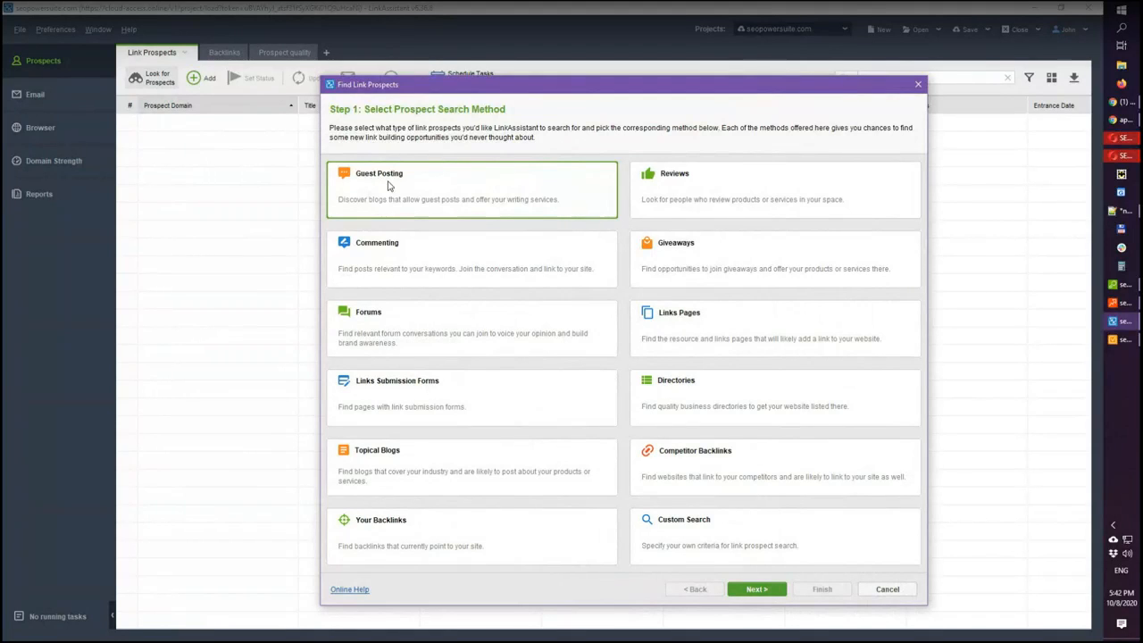
Step: Go through the Reviews, Commenting, Links Pages and other prospect search methods, and continue the wizard with Directories
{"action": "left_click", "coordinate": [728, 196]}
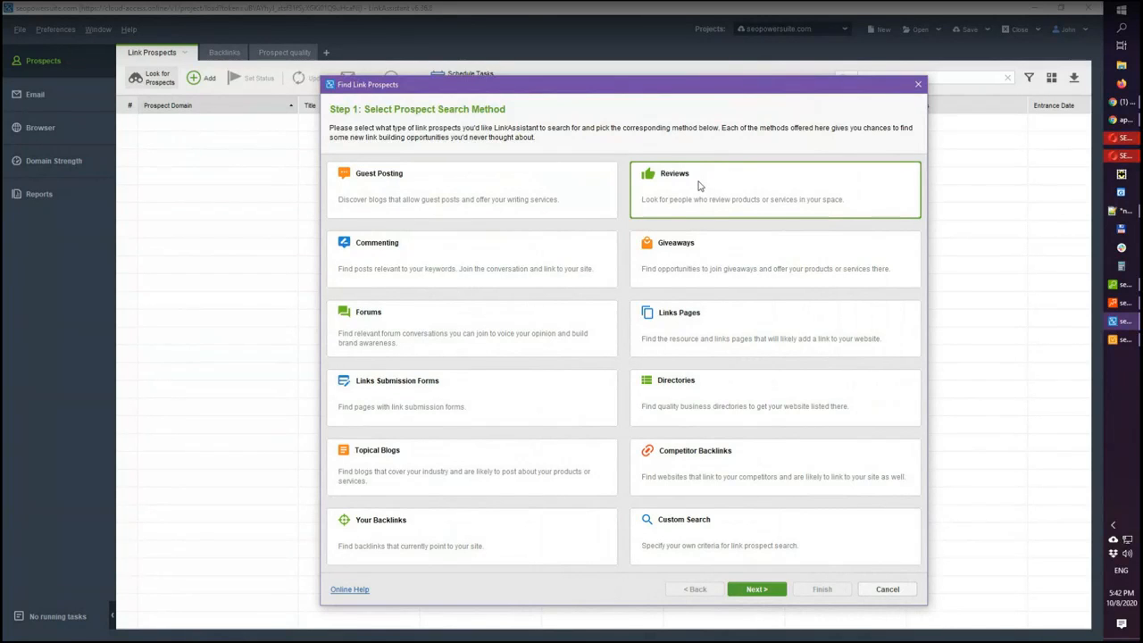
{"action": "left_click", "coordinate": [429, 261]}
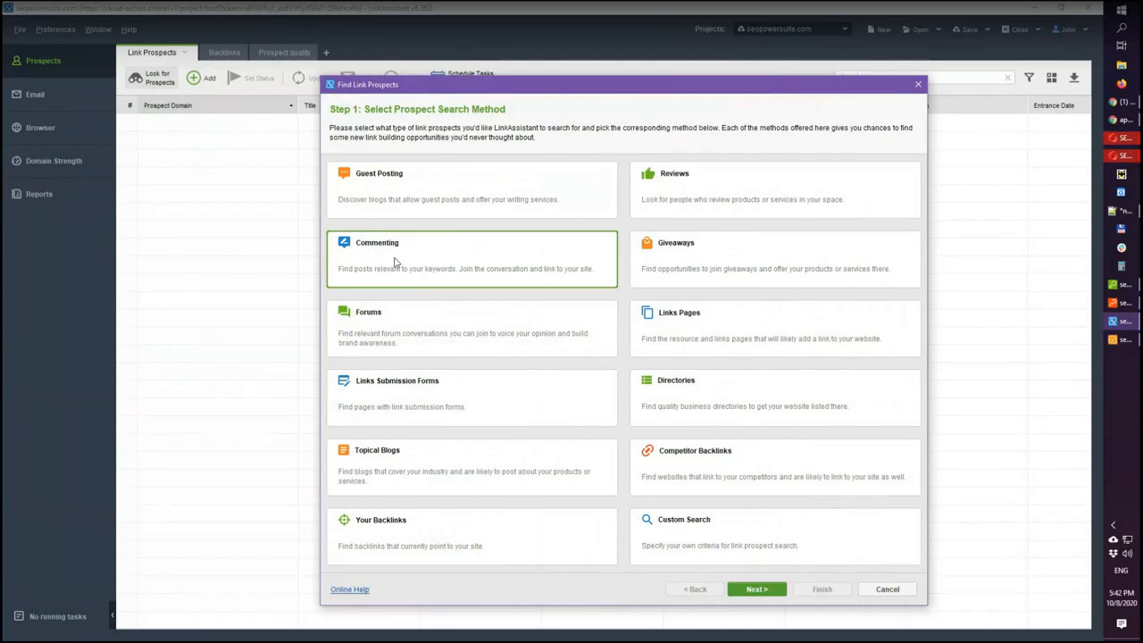
{"action": "left_click", "coordinate": [678, 328]}
{"action": "left_click", "coordinate": [698, 404]}
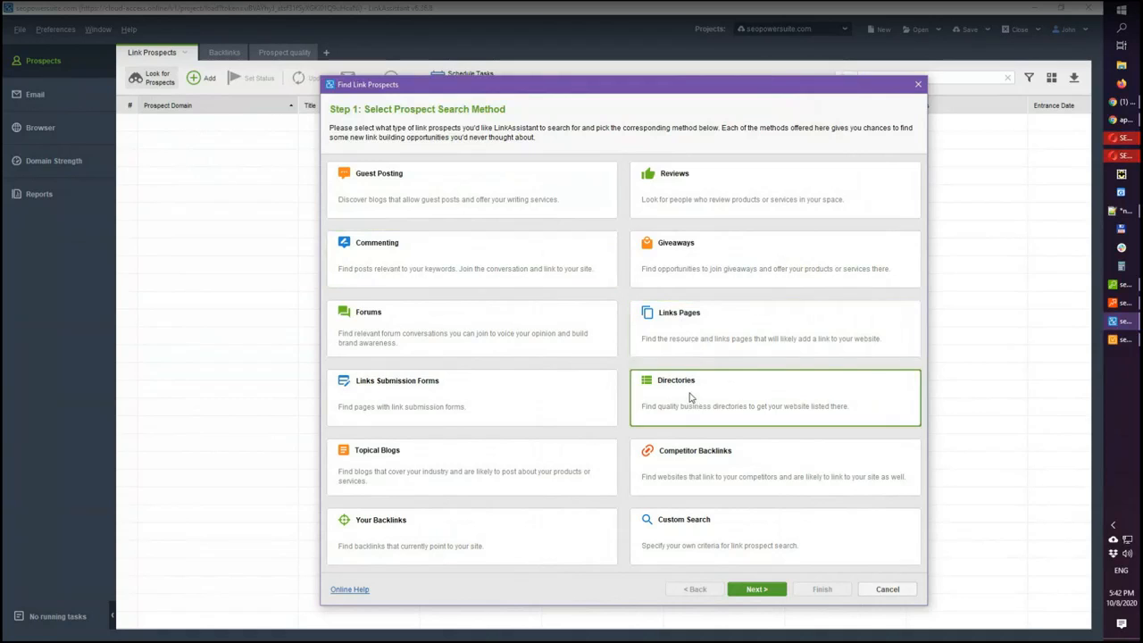
{"action": "left_click", "coordinate": [427, 396]}
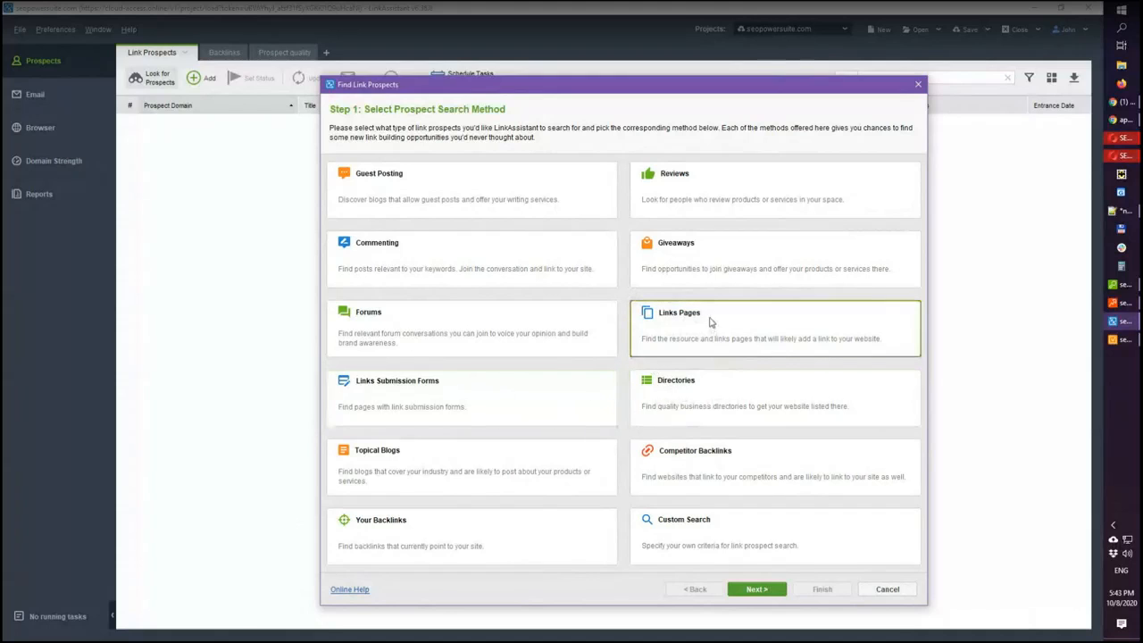
{"action": "left_click", "coordinate": [694, 400]}
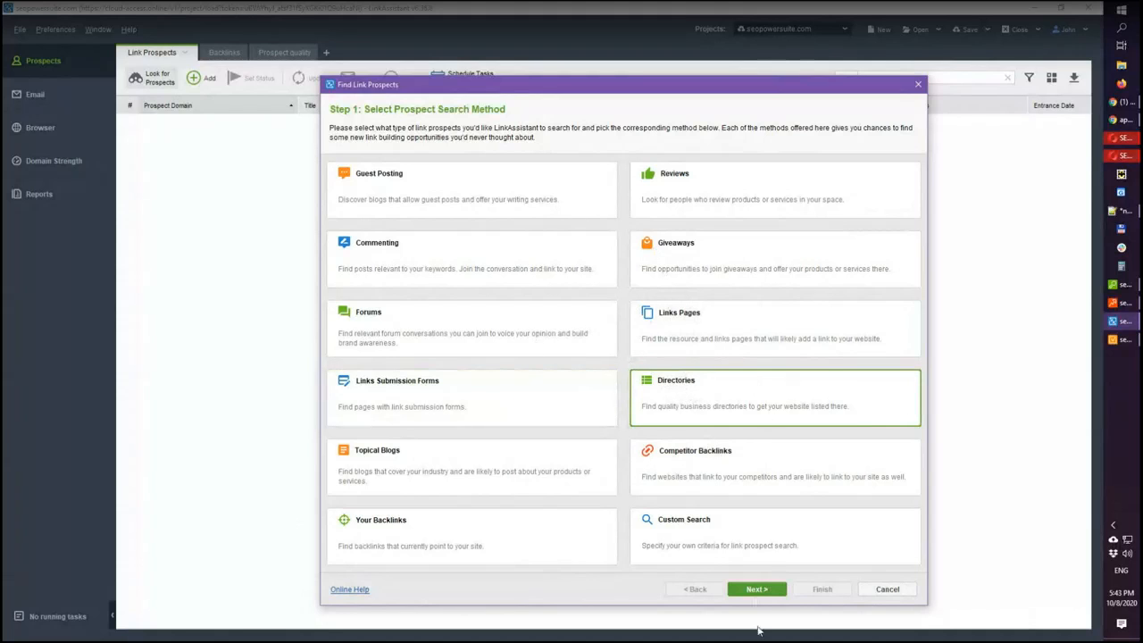
{"action": "left_click", "coordinate": [758, 590]}
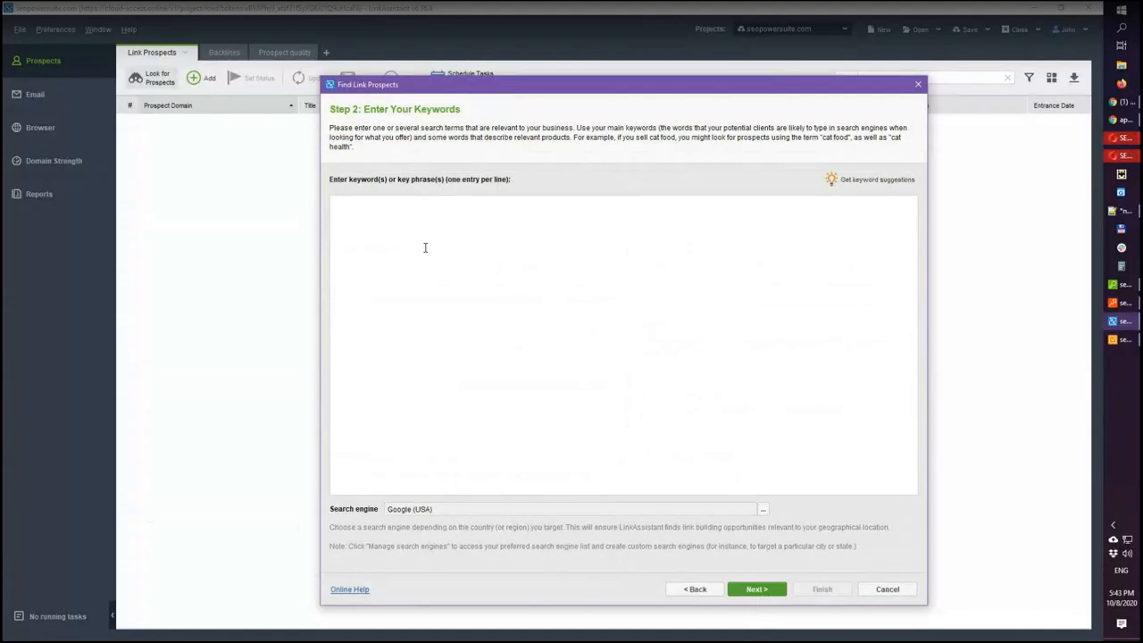
Step: Set up the Directories prospect search for the keyword "seo tool" with exact URLs enabled, and cancel it without running
{"action": "type", "text": "seo tool"}
{"action": "left_click", "coordinate": [755, 590]}
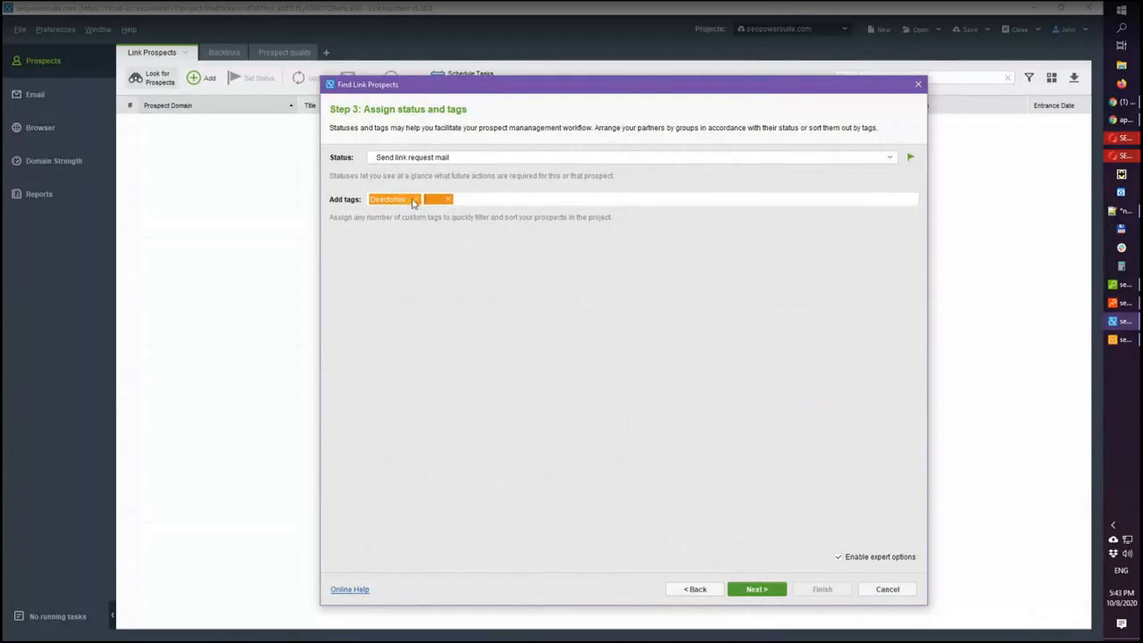
{"action": "left_click", "coordinate": [755, 590]}
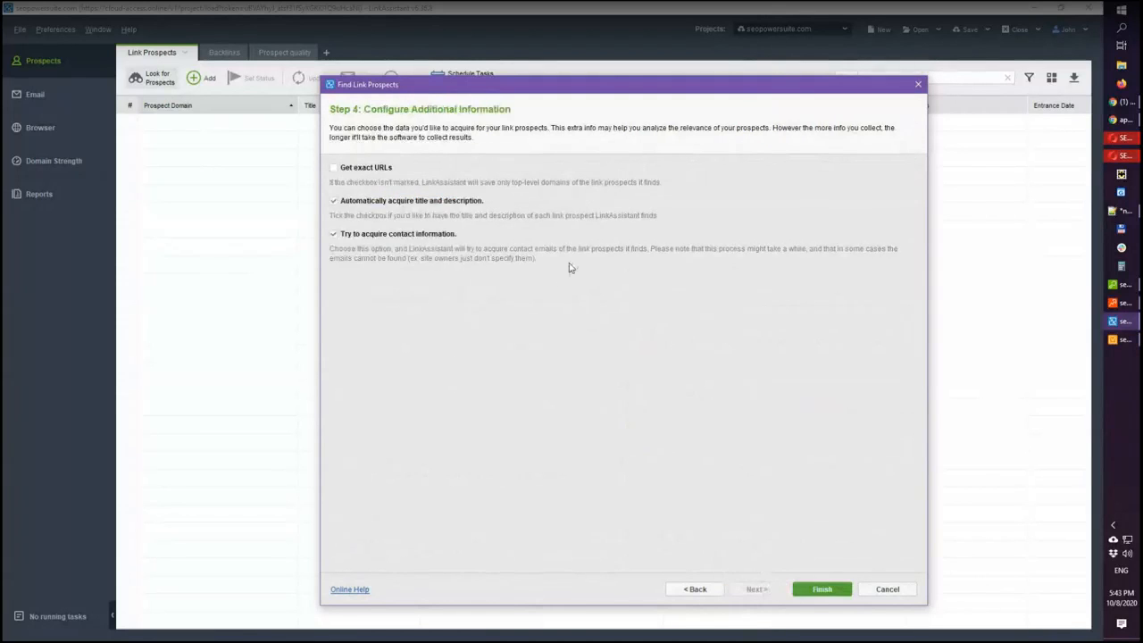
{"action": "left_click", "coordinate": [334, 168]}
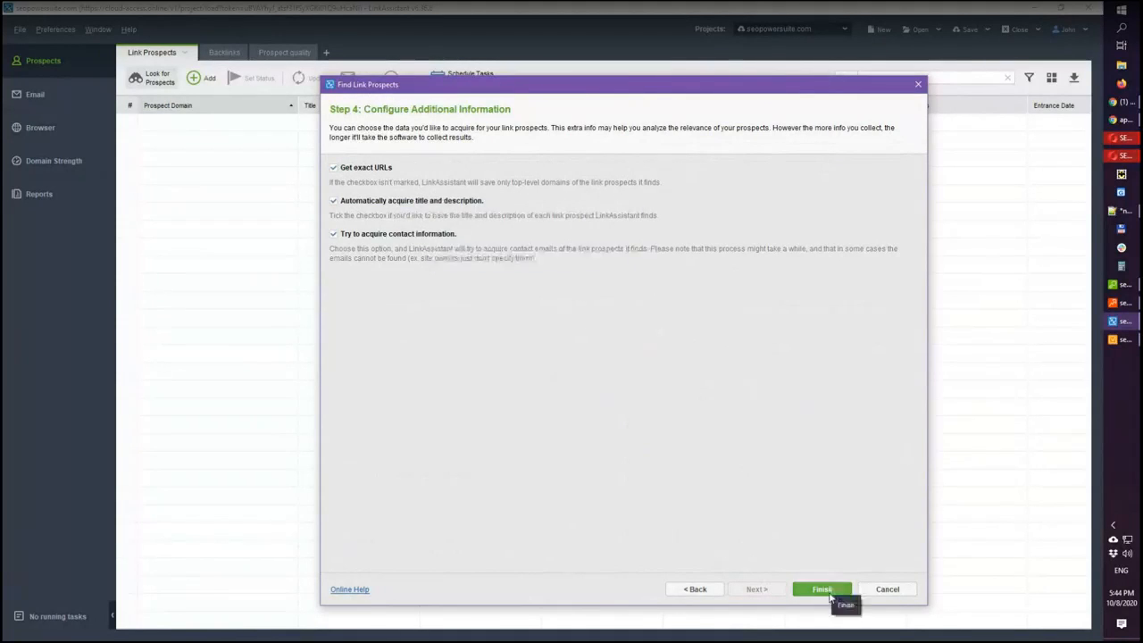
{"action": "left_click", "coordinate": [886, 589]}
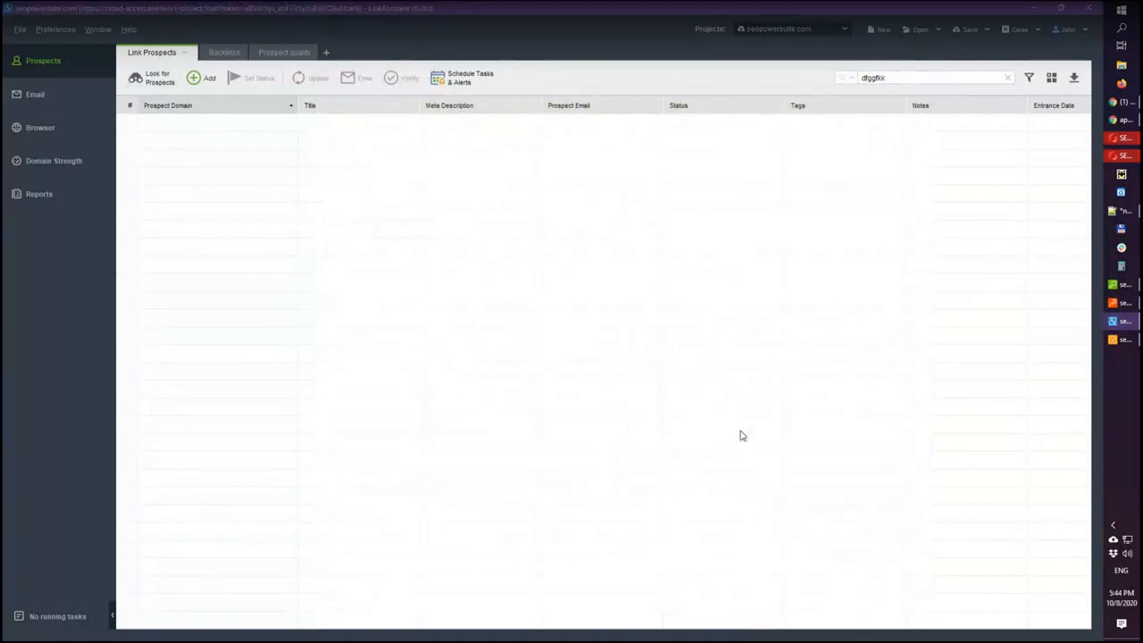
Step: Clear the quick filter on the link prospects and widen the Prospect Domain column to show full URLs
{"action": "left_click", "coordinate": [1007, 77]}
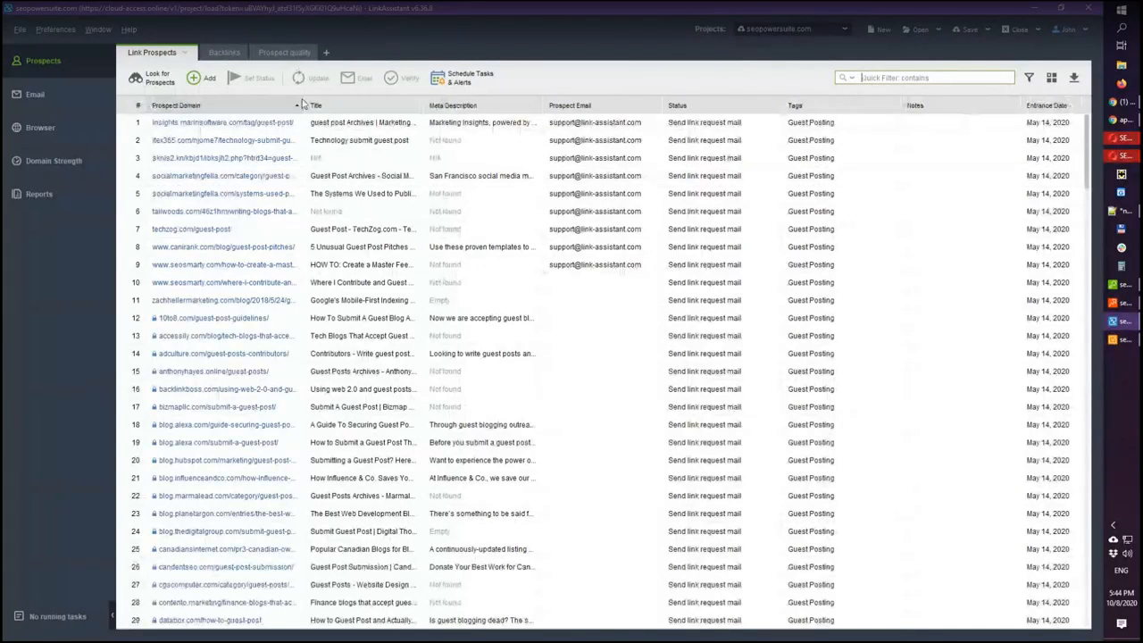
{"action": "left_click_drag", "start_coordinate": [304, 104], "coordinate": [472, 105]}
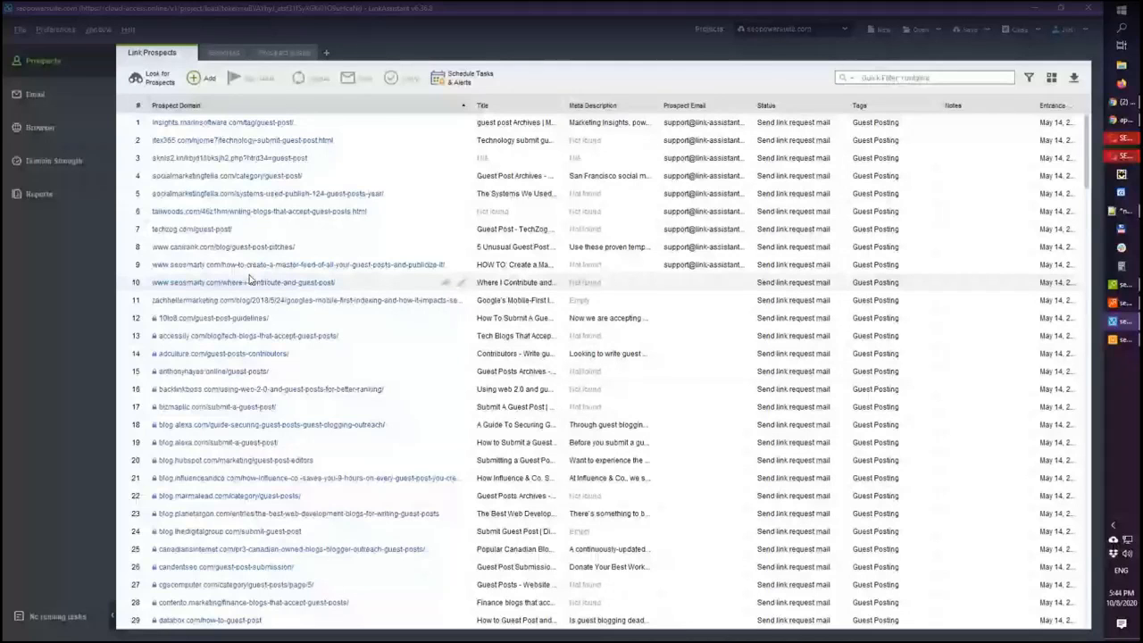
Step: View the insights.marinsoftware.com prospect page in the built-in browser and return to the link prospects list
{"action": "left_click", "coordinate": [447, 128]}
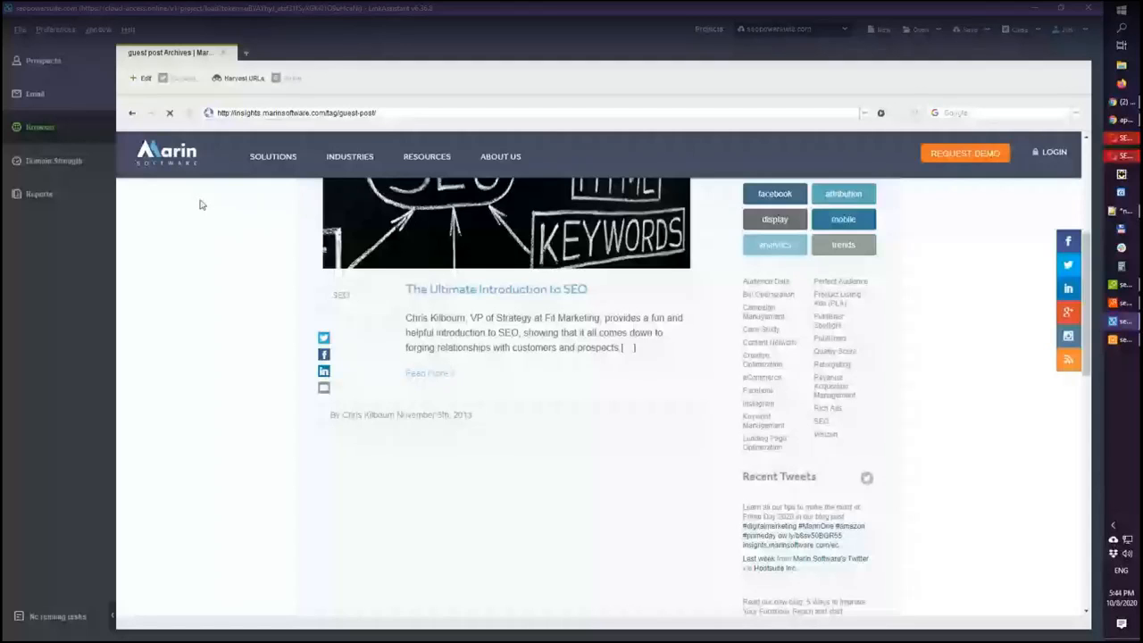
{"action": "left_click", "coordinate": [43, 61]}
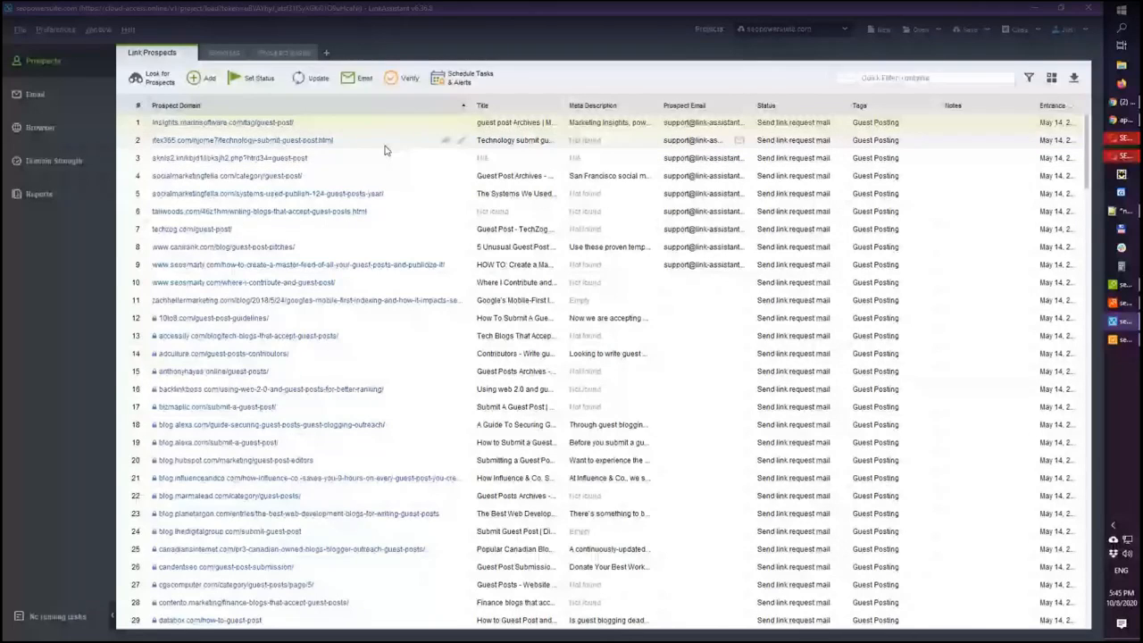
Step: Review the email client settings in the project's Email Management preferences and cancel out of them
{"action": "left_click", "coordinate": [56, 29]}
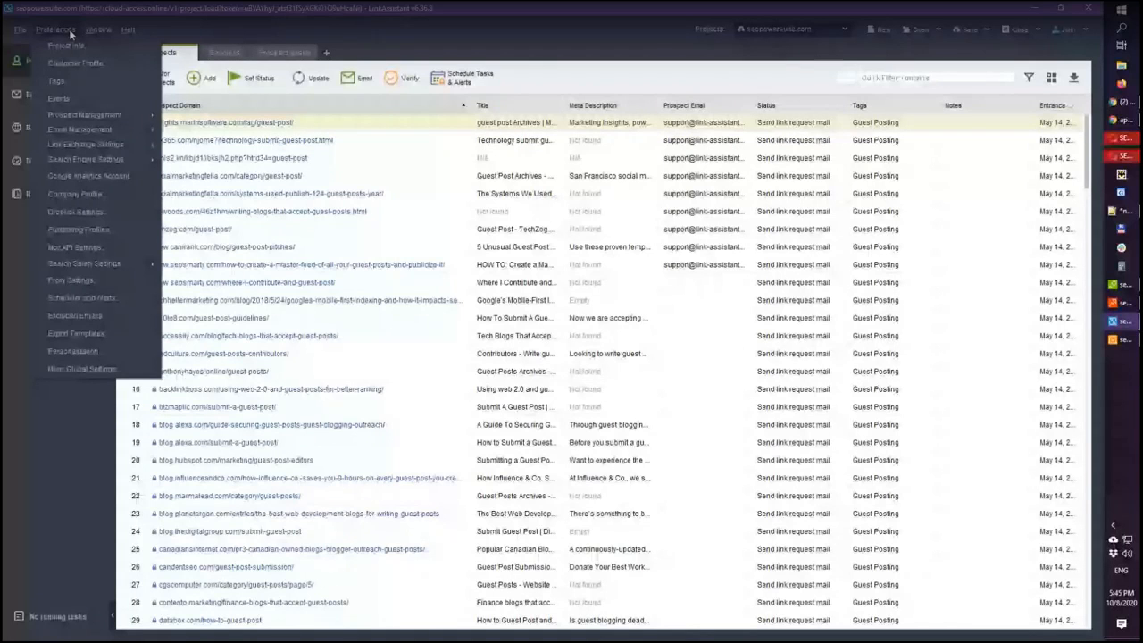
{"action": "left_click", "coordinate": [189, 128]}
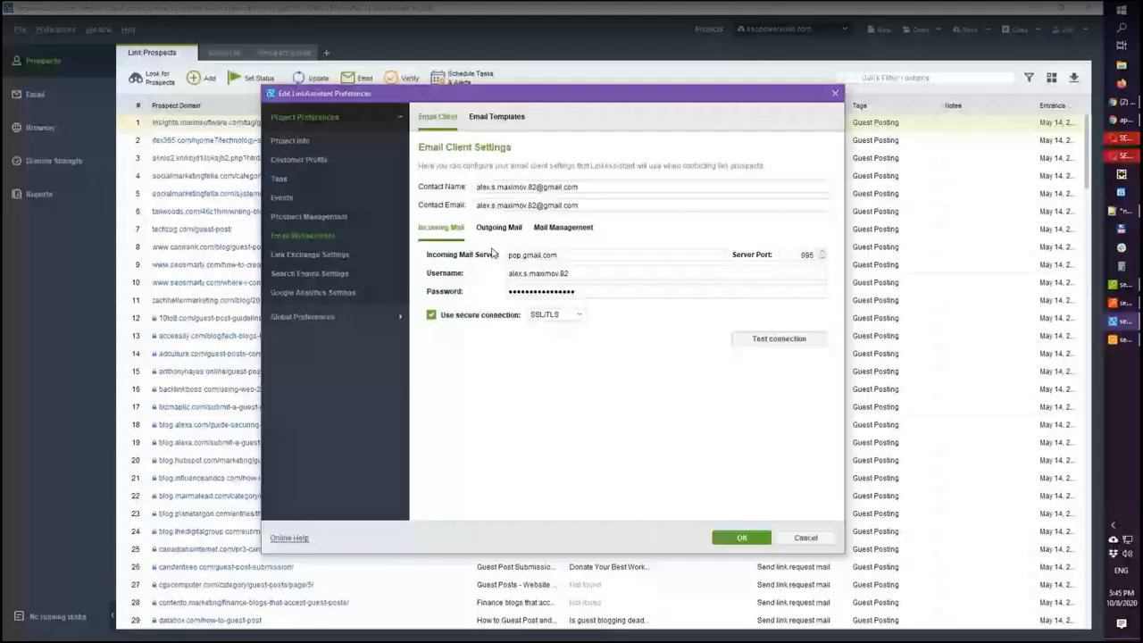
{"action": "left_click", "coordinate": [805, 538]}
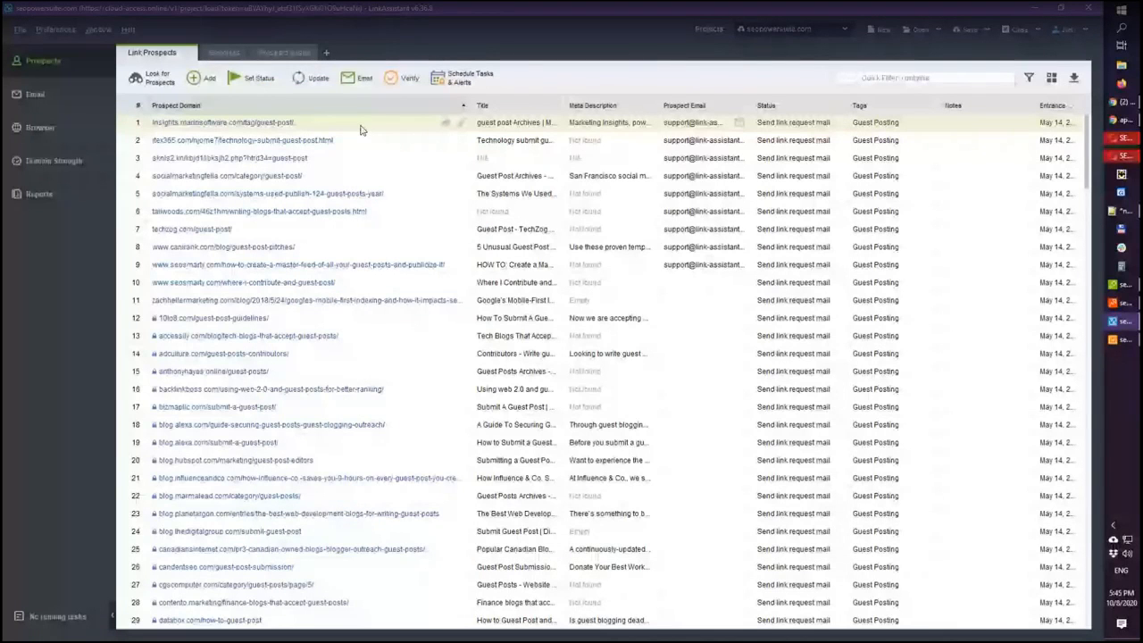
Step: Prepare an email to the first nine prospects with the Link Removal Request template, and close it without sending
{"action": "left_click_drag", "start_coordinate": [362, 130], "coordinate": [339, 265]}
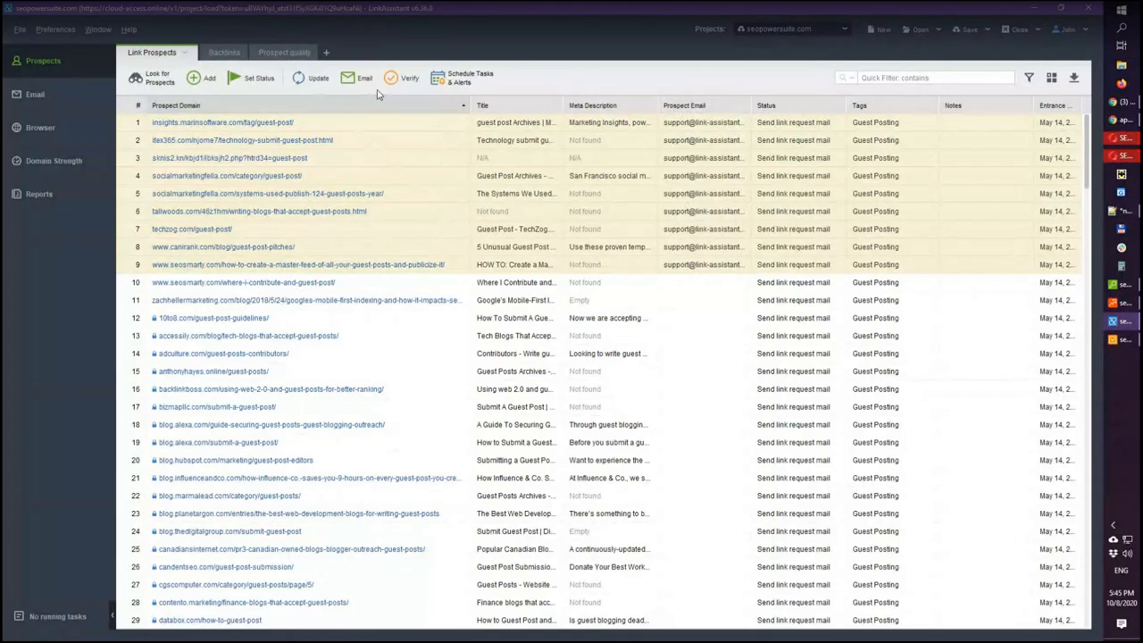
{"action": "left_click", "coordinate": [357, 78]}
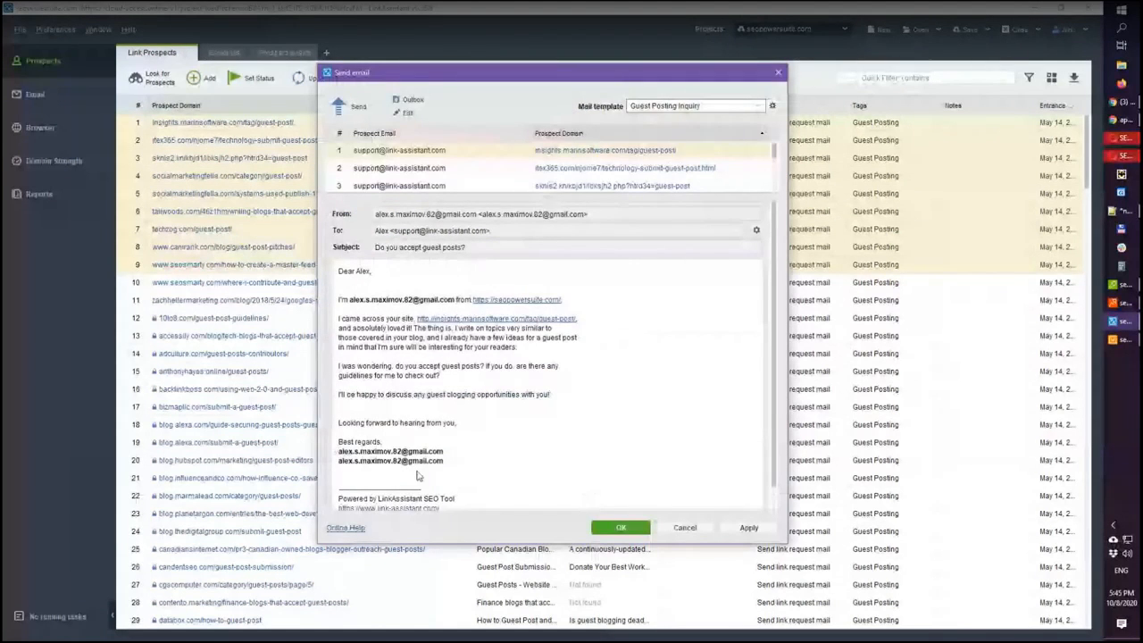
{"action": "left_click", "coordinate": [711, 107]}
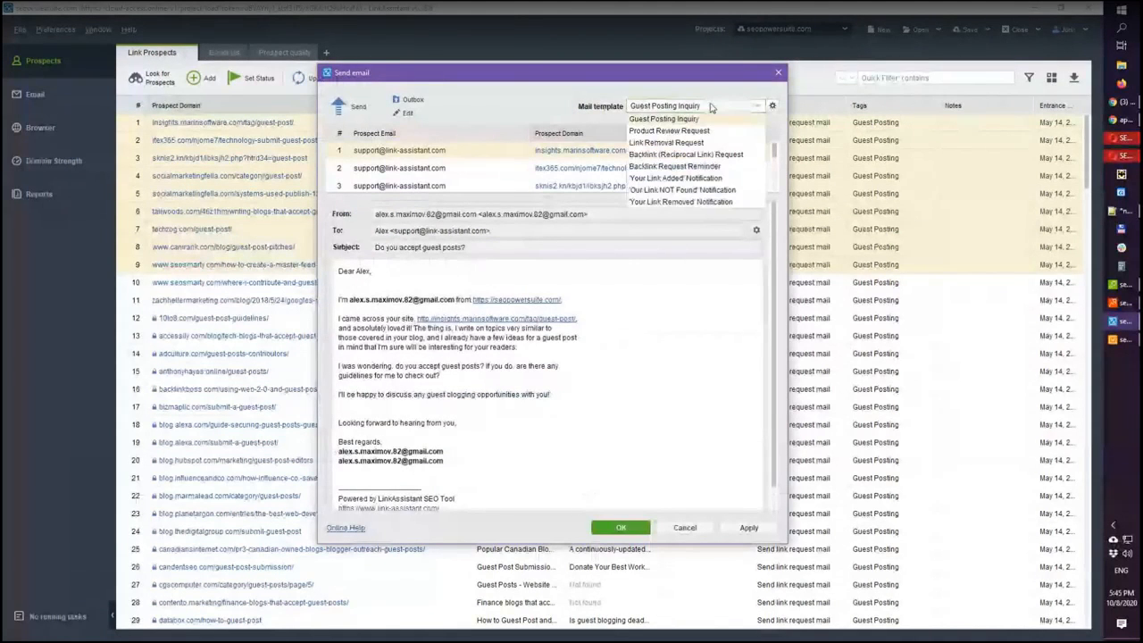
{"action": "left_click", "coordinate": [665, 142]}
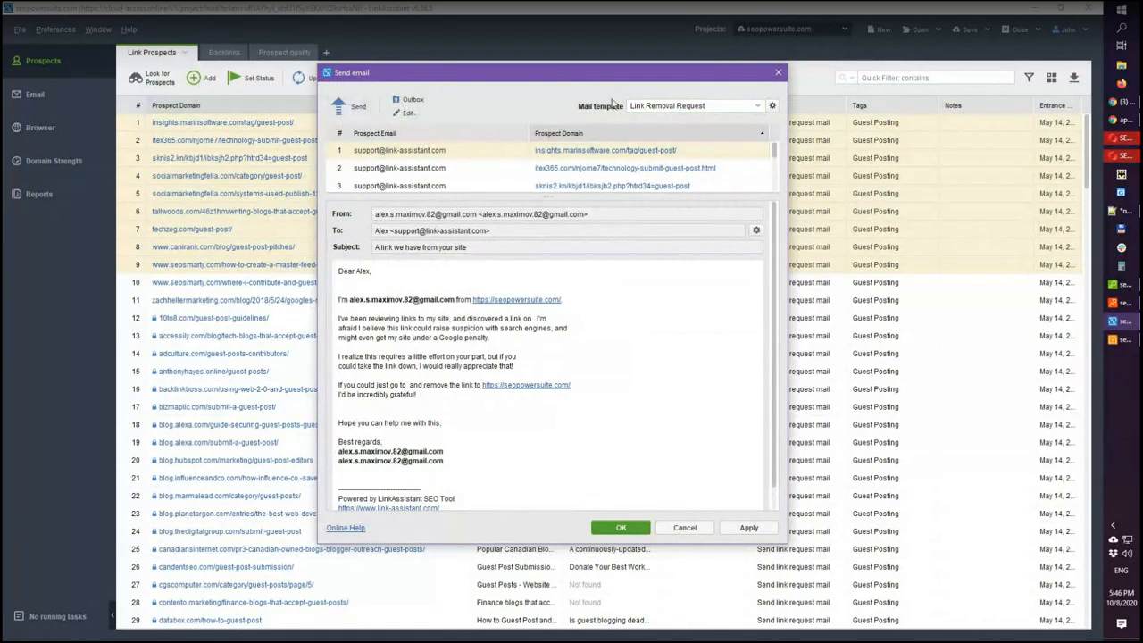
{"action": "left_click", "coordinate": [778, 75]}
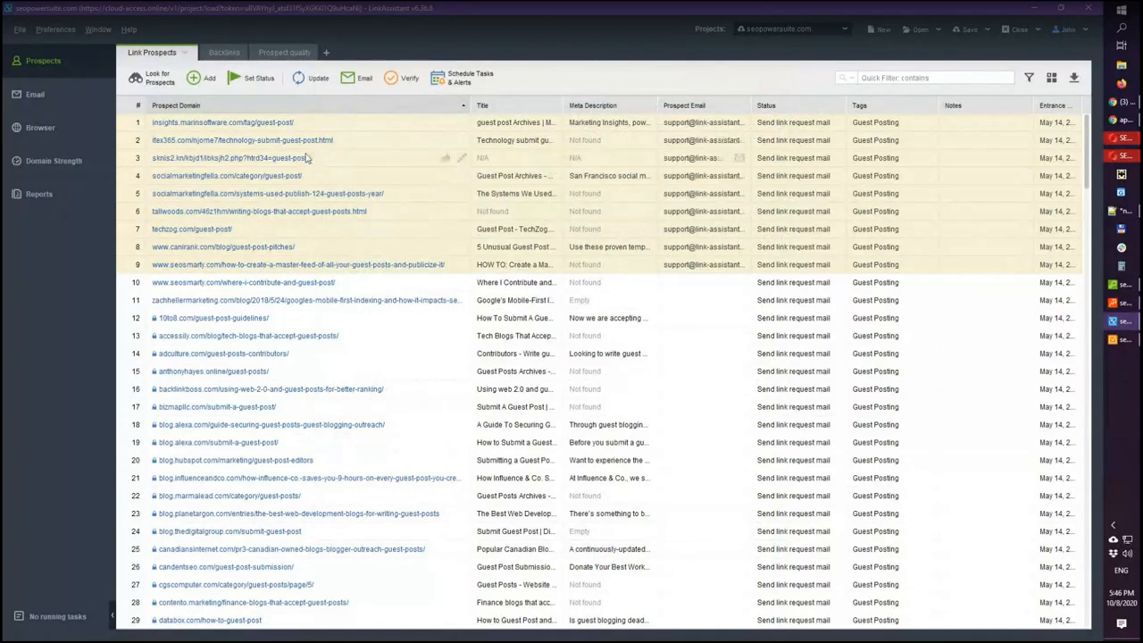
Step: Look over the mailbox in the Email module with its folder list widened, and return to the link prospects
{"action": "left_click", "coordinate": [57, 96]}
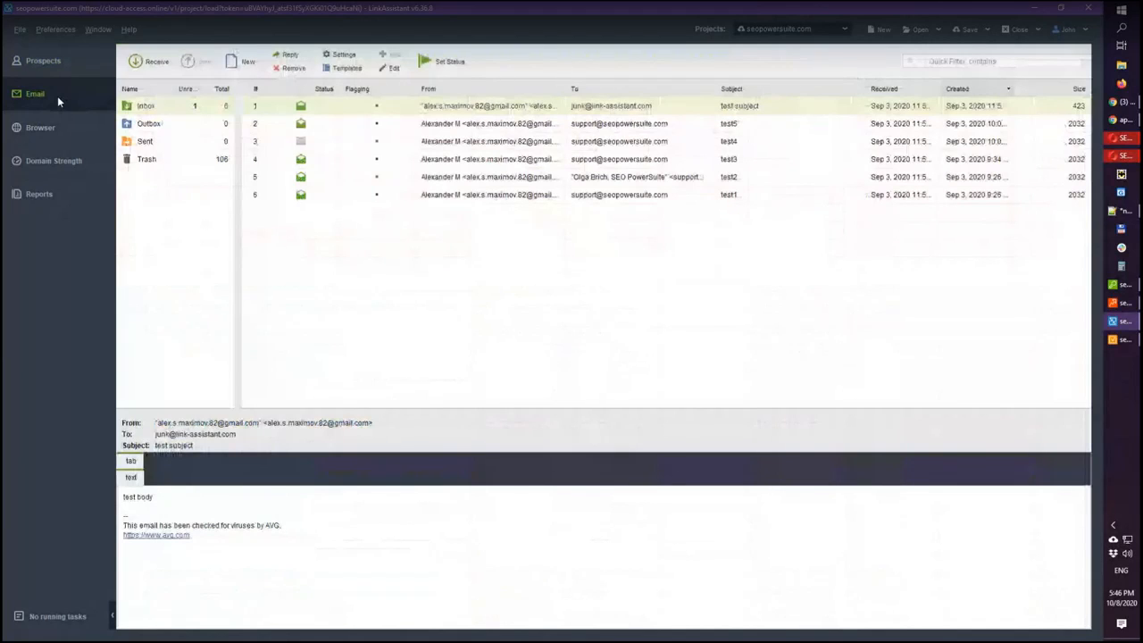
{"action": "left_click_drag", "start_coordinate": [238, 189], "coordinate": [327, 189]}
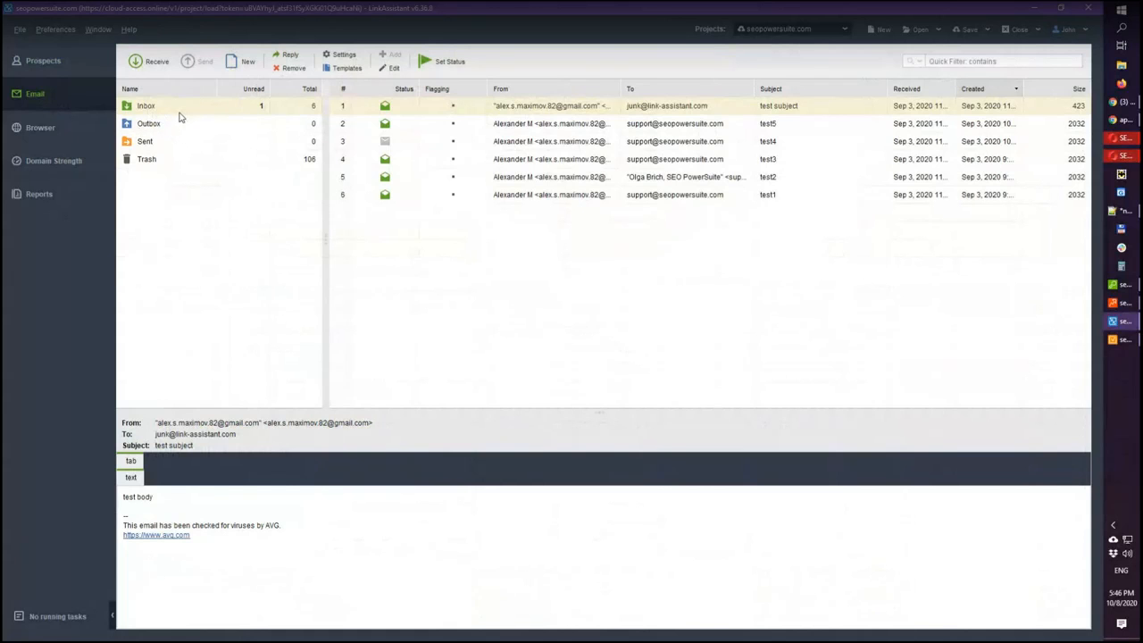
{"action": "left_click", "coordinate": [76, 72]}
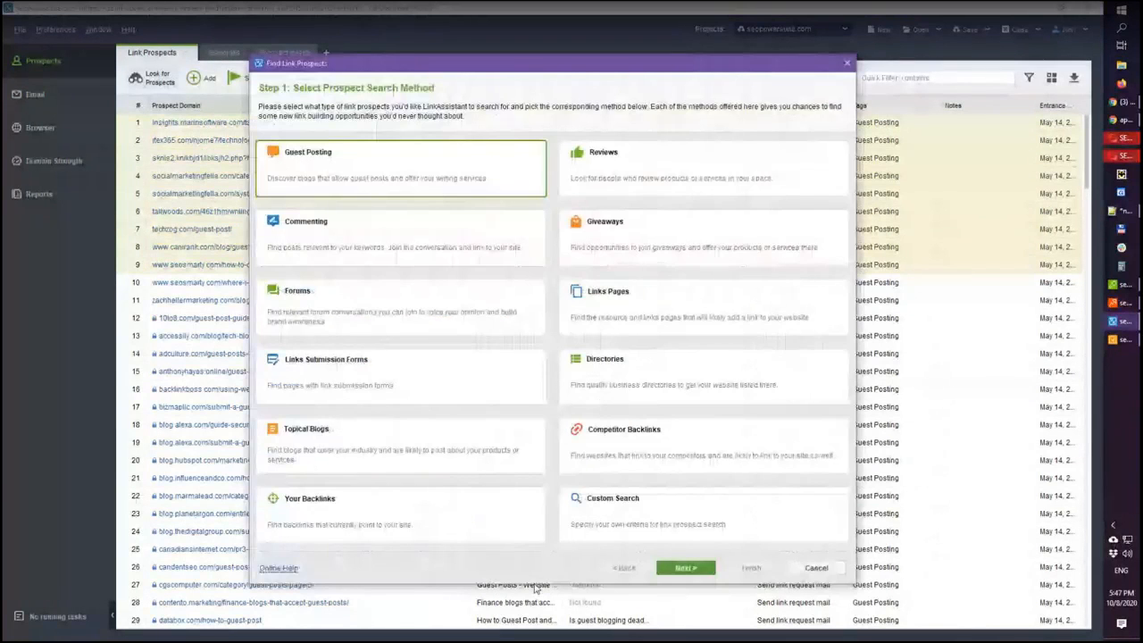
Step: Resize and reposition the Find Link Prospects window so that all search methods fit, and close it
{"action": "left_click_drag", "start_coordinate": [536, 586], "coordinate": [532, 397]}
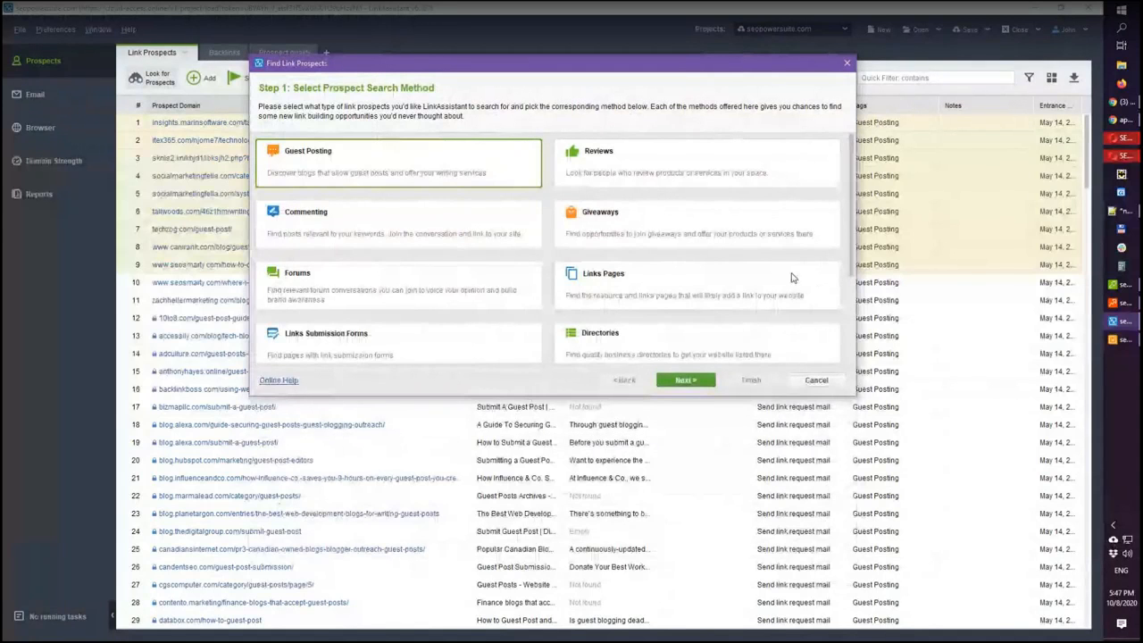
{"action": "left_click_drag", "start_coordinate": [851, 262], "coordinate": [853, 324]}
{"action": "scroll", "coordinate": [852, 326], "scroll_direction": "up", "scroll_amount": 3}
{"action": "left_click_drag", "start_coordinate": [580, 396], "coordinate": [581, 626]}
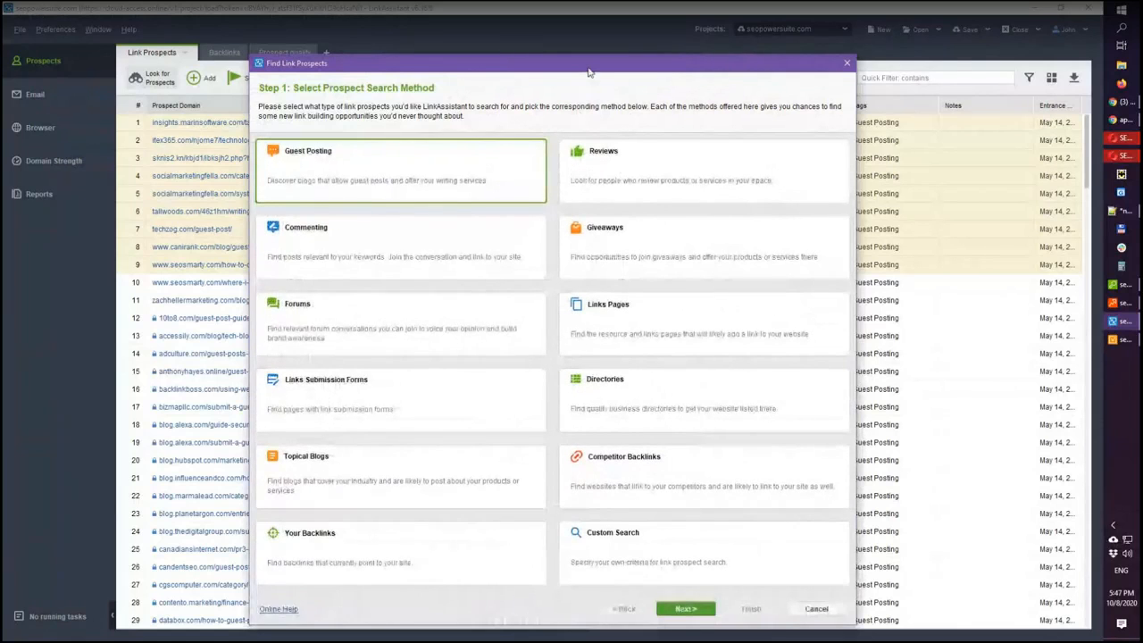
{"action": "left_click_drag", "start_coordinate": [588, 71], "coordinate": [581, 37]}
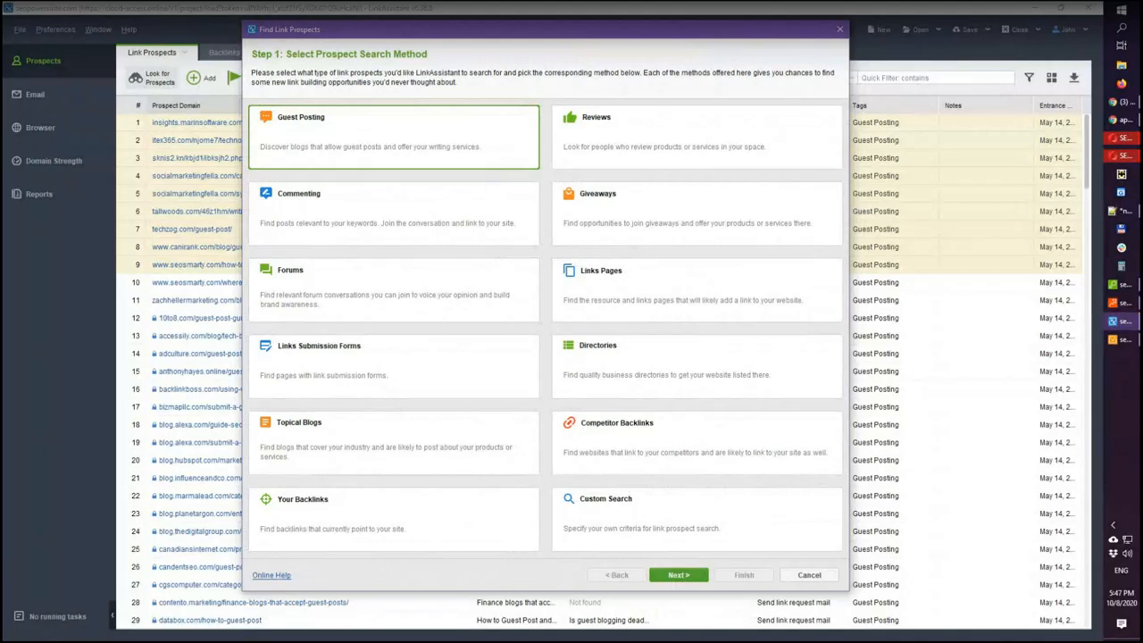
{"action": "left_click", "coordinate": [839, 30]}
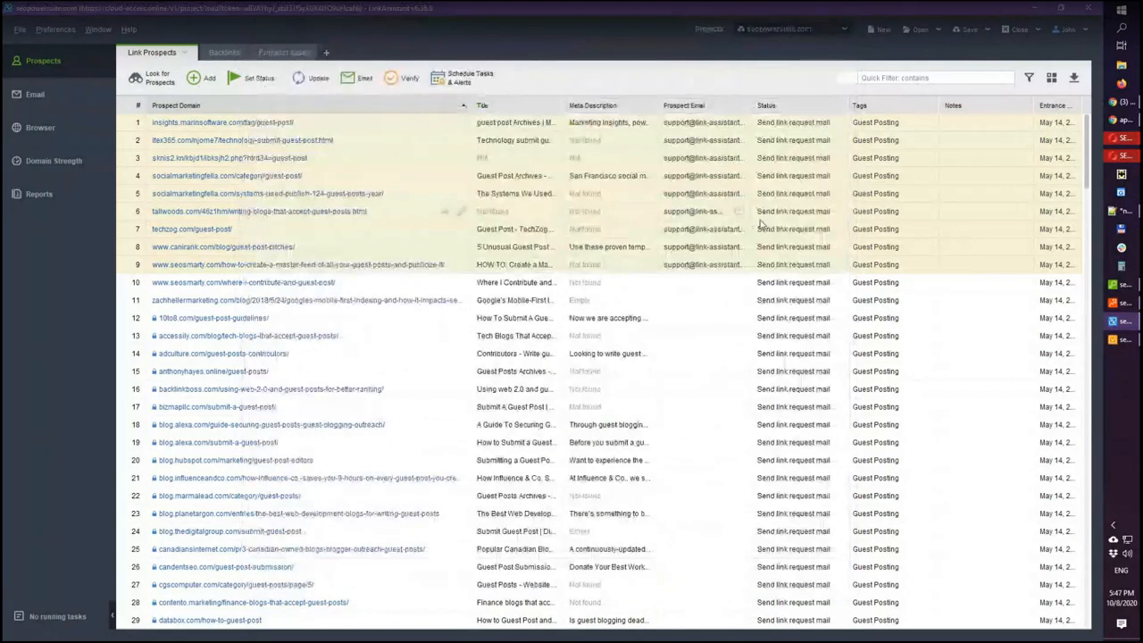
Step: Switch to Rank Tracker and copy all the tracked keywords of the seopowersuite.com project
{"action": "left_click", "coordinate": [1113, 305]}
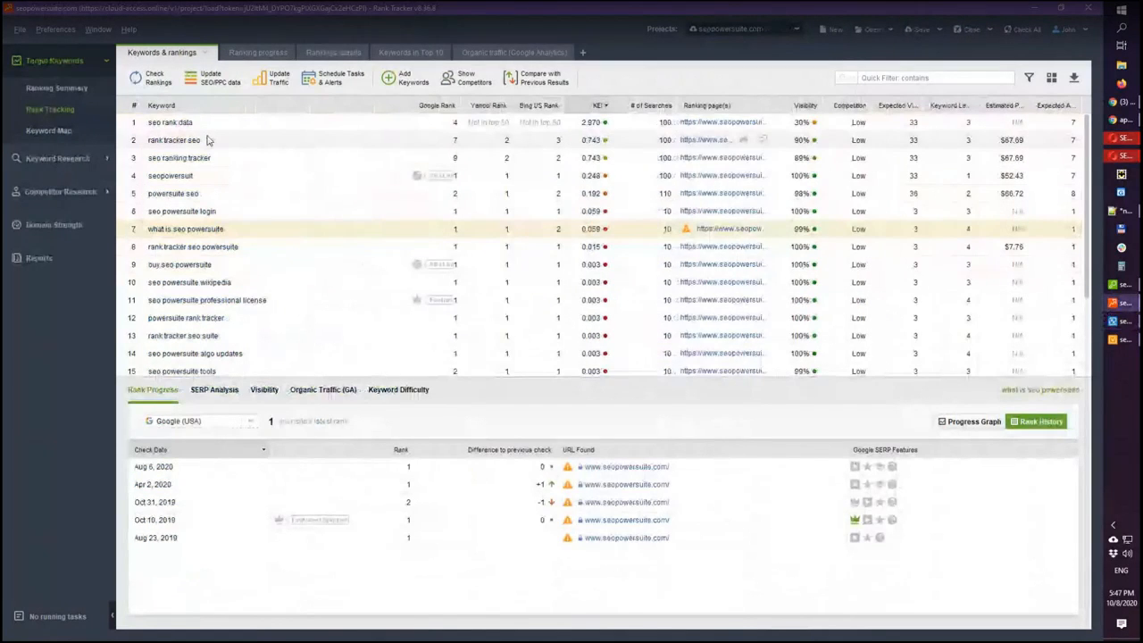
{"action": "left_click_drag", "start_coordinate": [207, 140], "coordinate": [234, 375]}
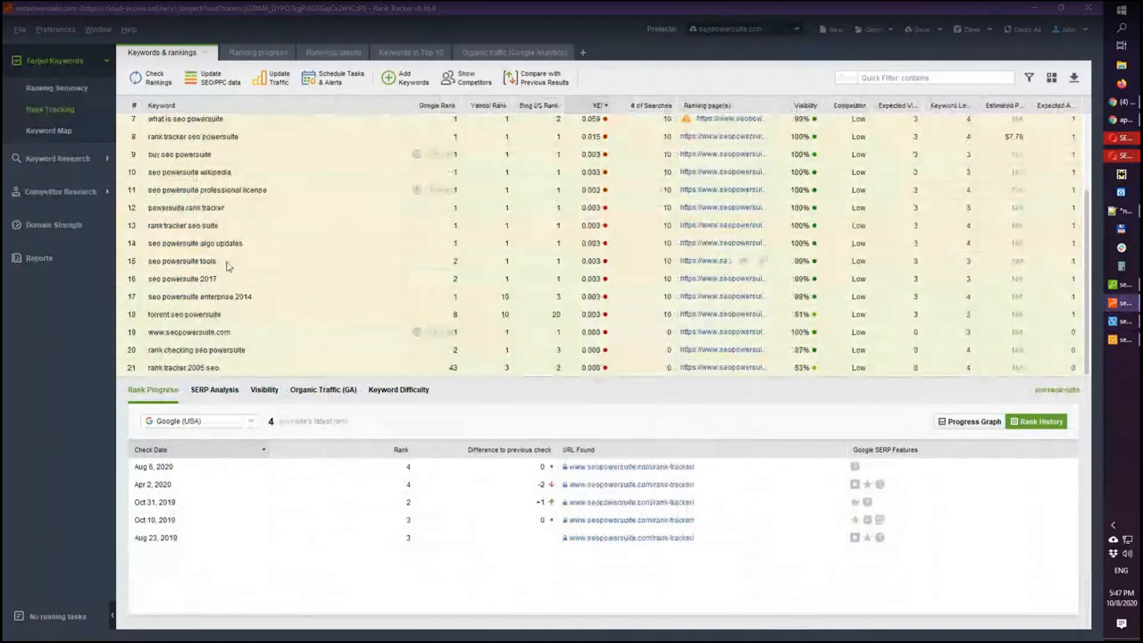
{"action": "right_click", "coordinate": [230, 261]}
{"action": "mouse_move", "coordinate": [323, 462]}
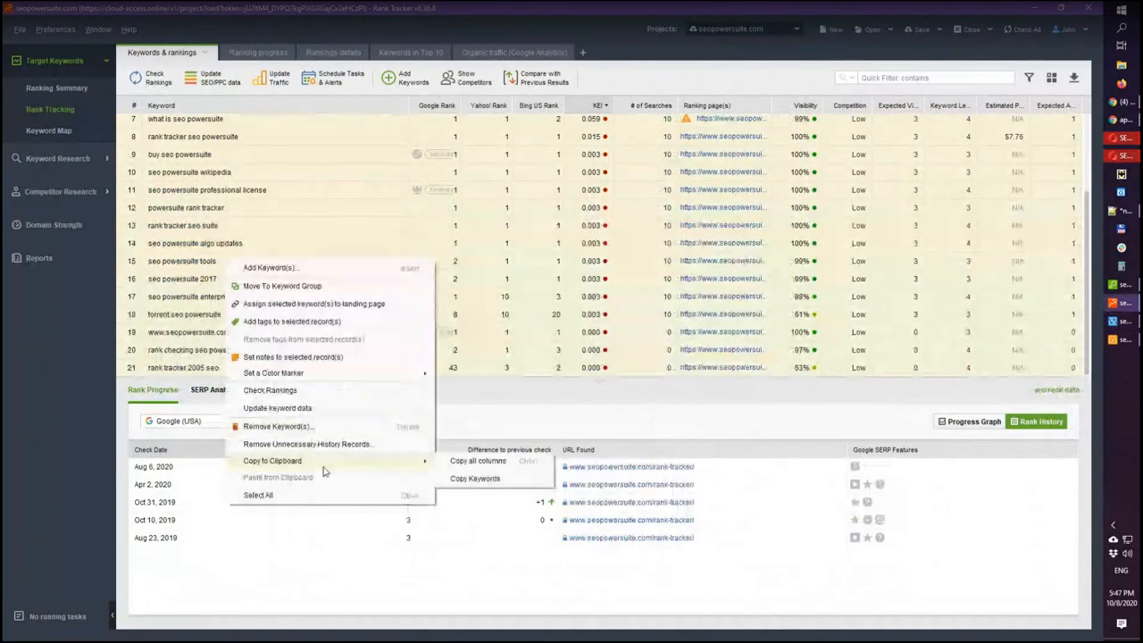
{"action": "left_click", "coordinate": [478, 460]}
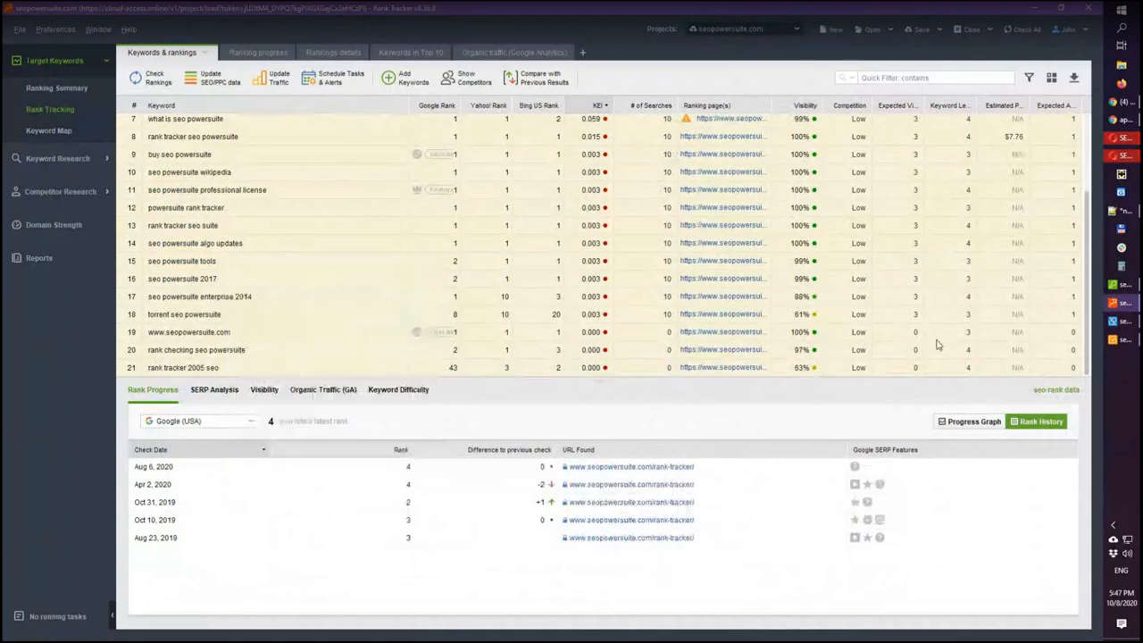
Step: Switch back to LinkAssistant and paste the copied keywords into the keyword step of a new link prospect search
{"action": "left_click", "coordinate": [1121, 321]}
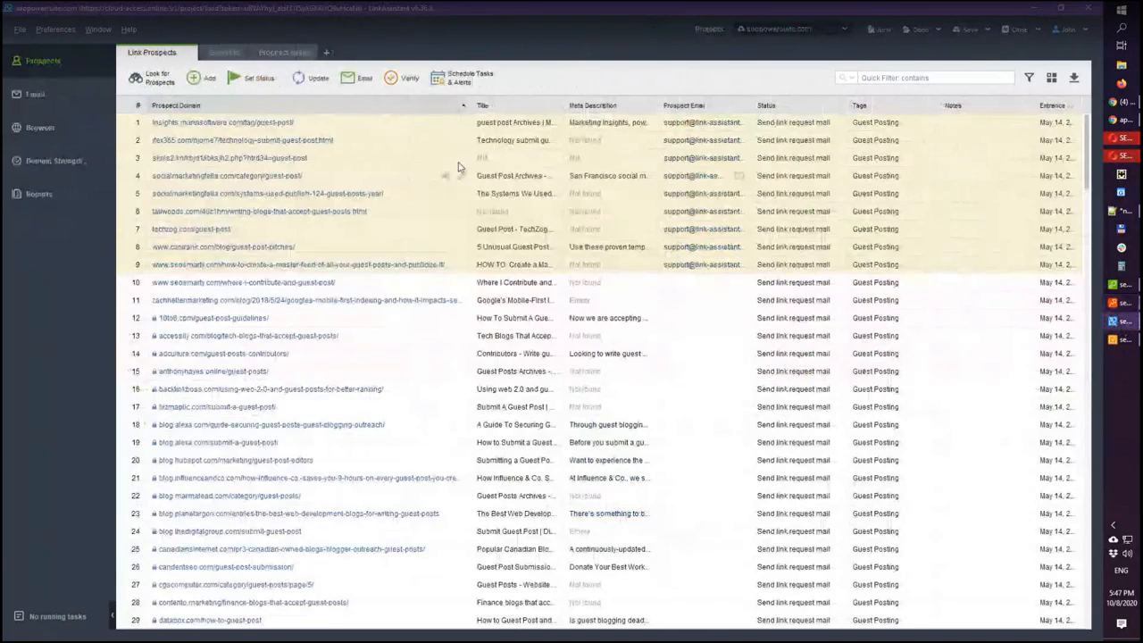
{"action": "key", "text": "ctrl+v"}
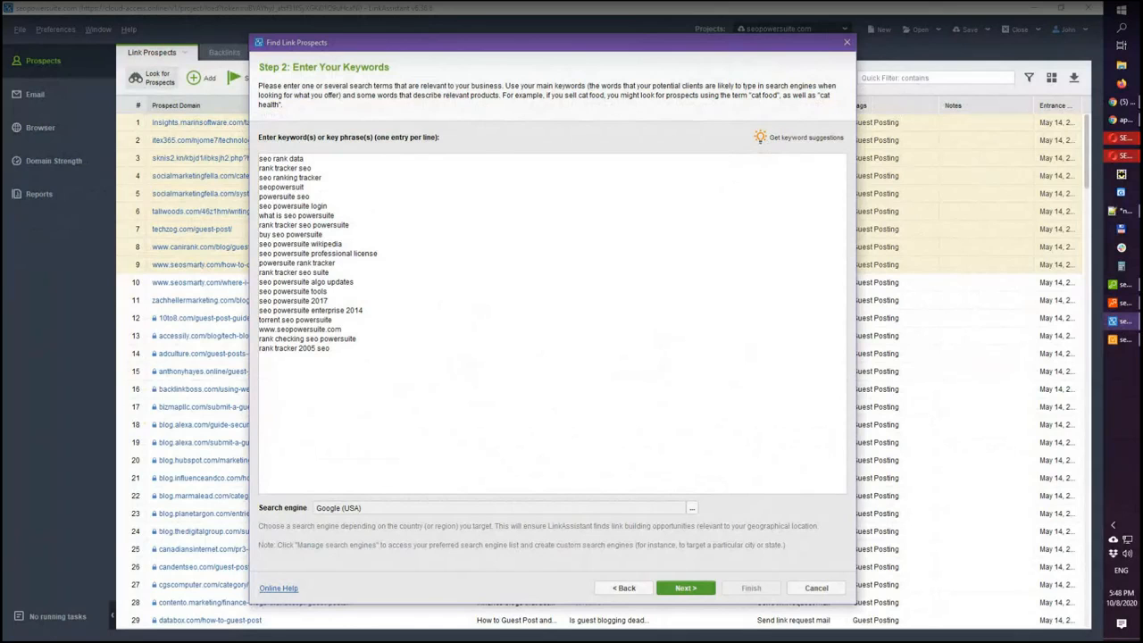
Step: Close the Find Link Prospects window and minimize both LinkAssistant and Rank Tracker
{"action": "key", "text": "alt+Tab"}
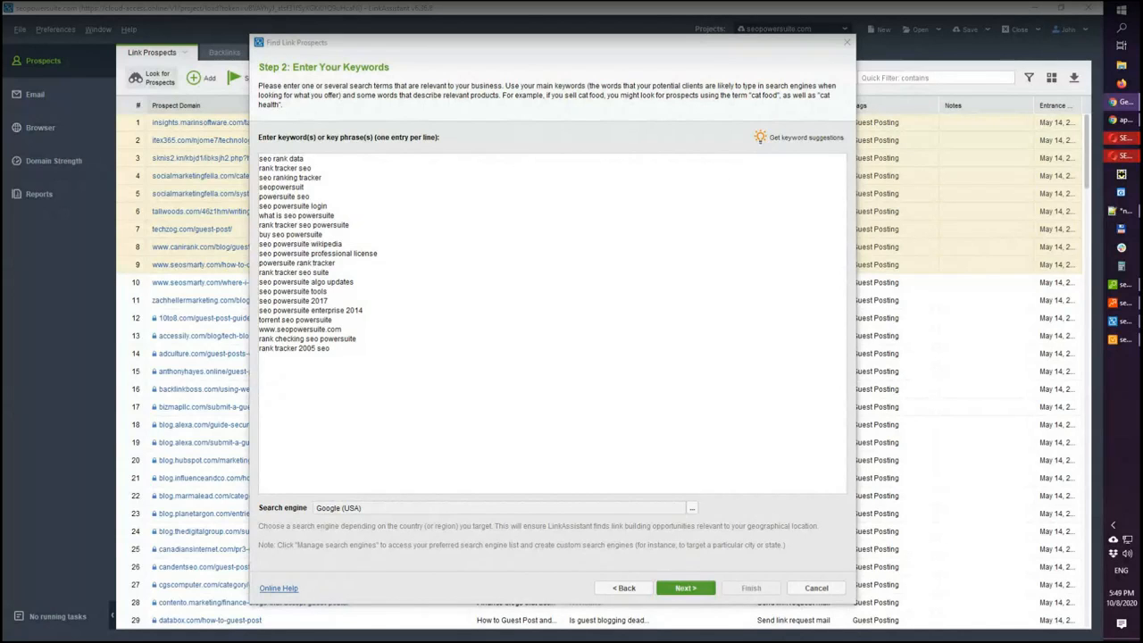
{"action": "left_click", "coordinate": [847, 43]}
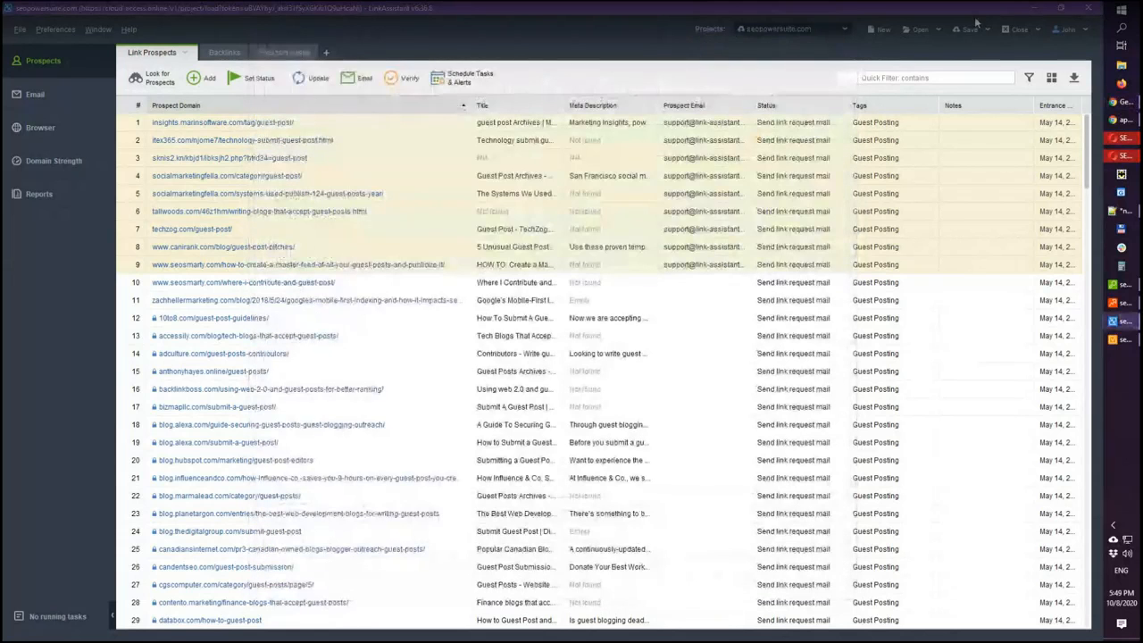
{"action": "left_click", "coordinate": [1032, 9]}
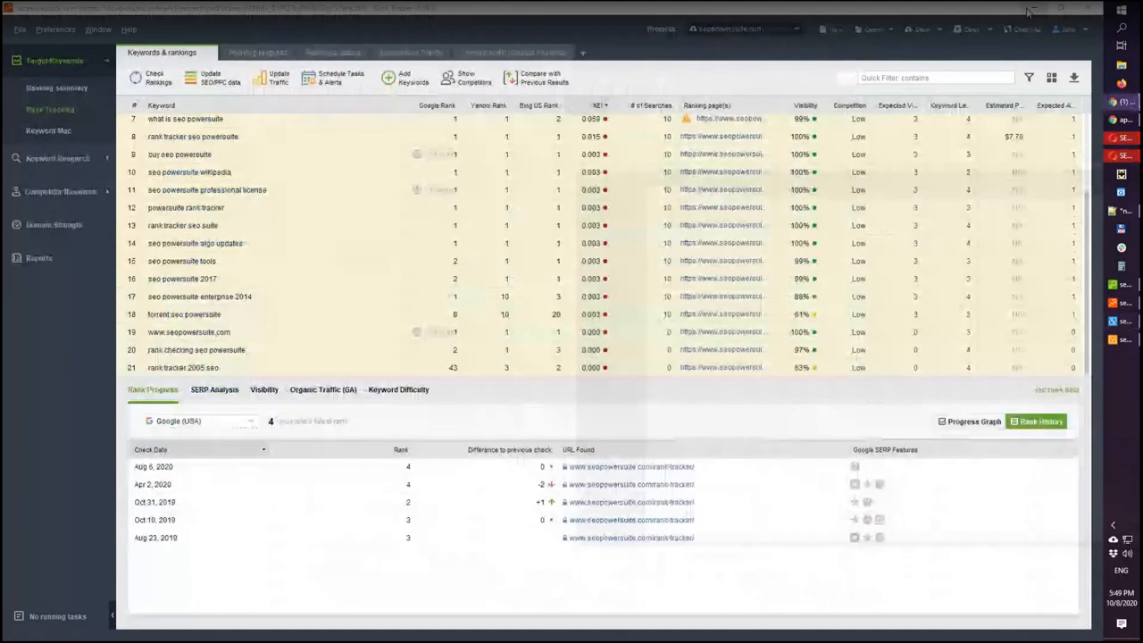
{"action": "left_click", "coordinate": [1031, 10]}
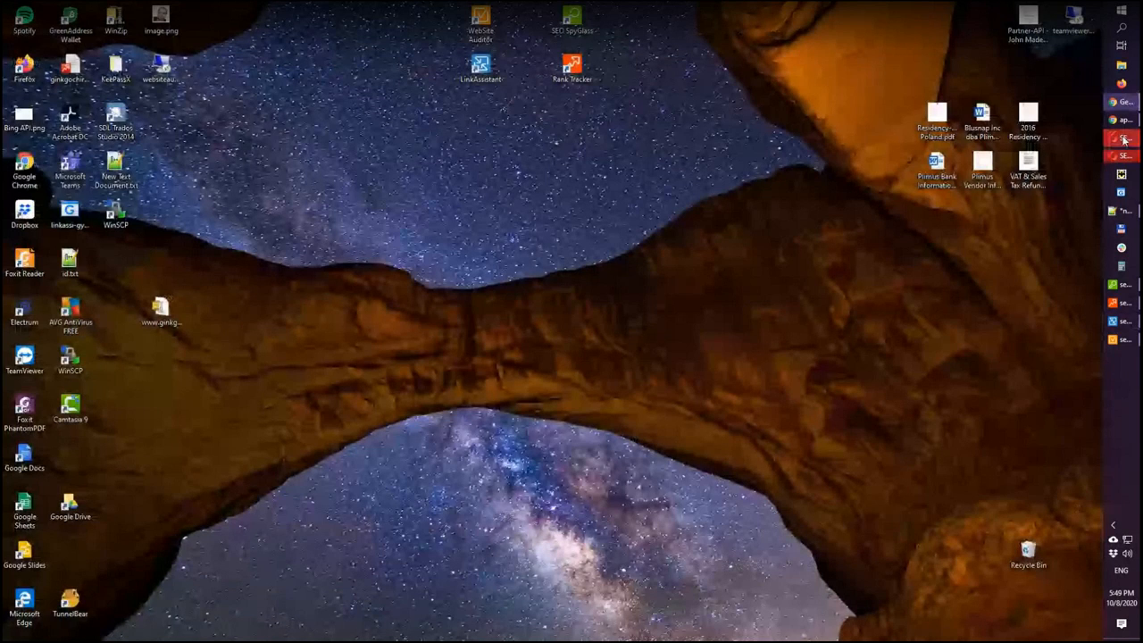
Step: Switch to the Opera browser and open the live webinars registration page from the link-assistant.com Learning Hub
{"action": "left_click", "coordinate": [1123, 139]}
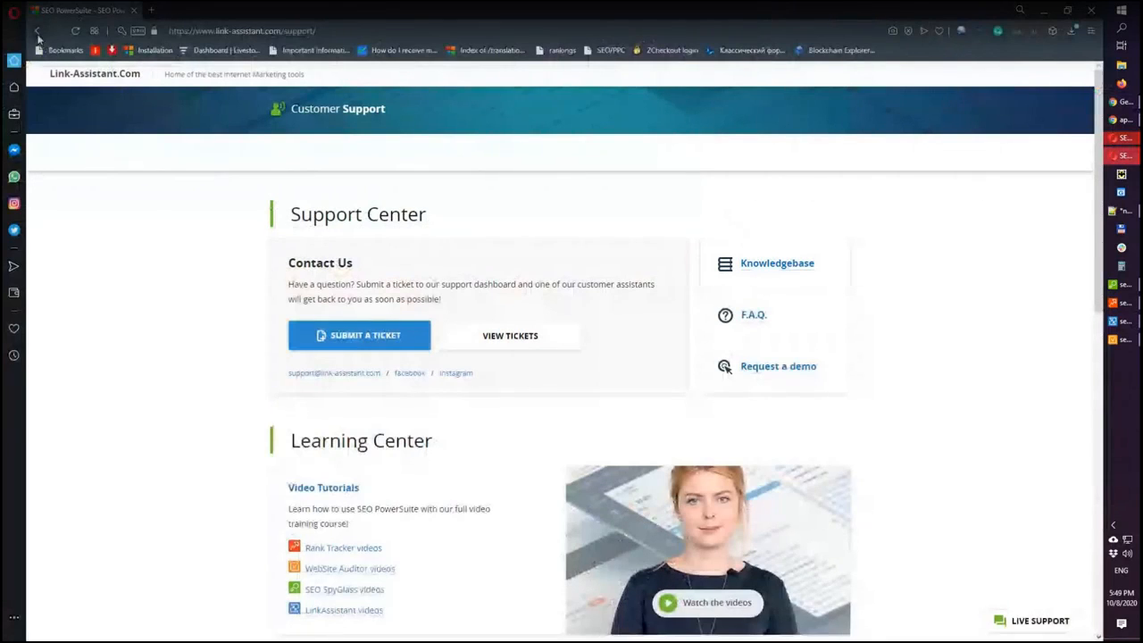
{"action": "left_click", "coordinate": [75, 30]}
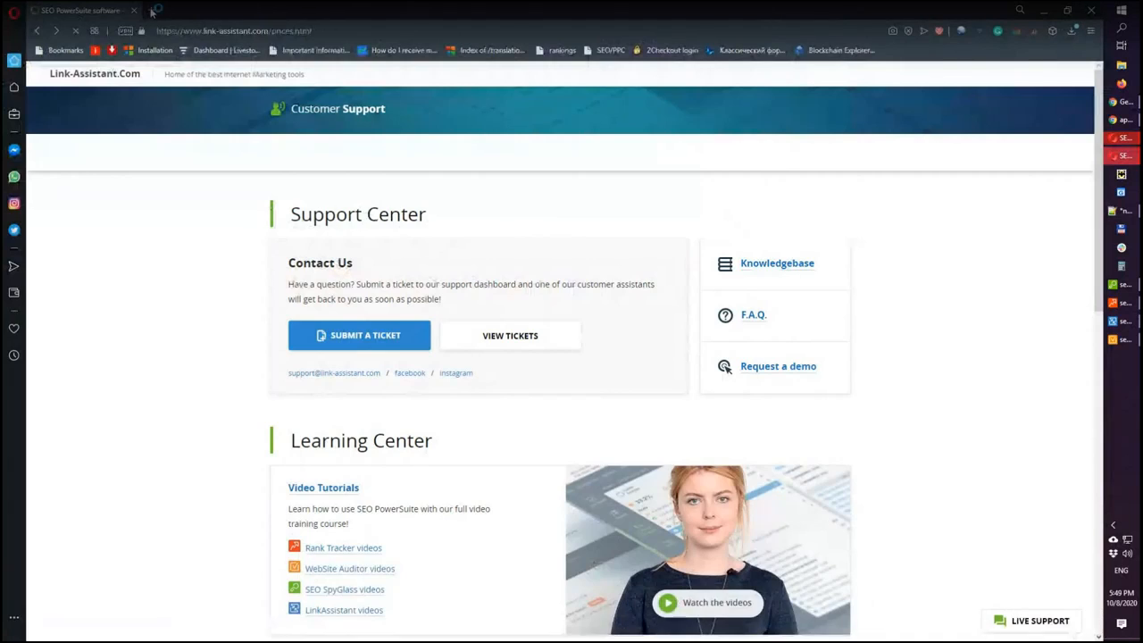
{"action": "left_click", "coordinate": [151, 10]}
{"action": "left_click", "coordinate": [118, 17]}
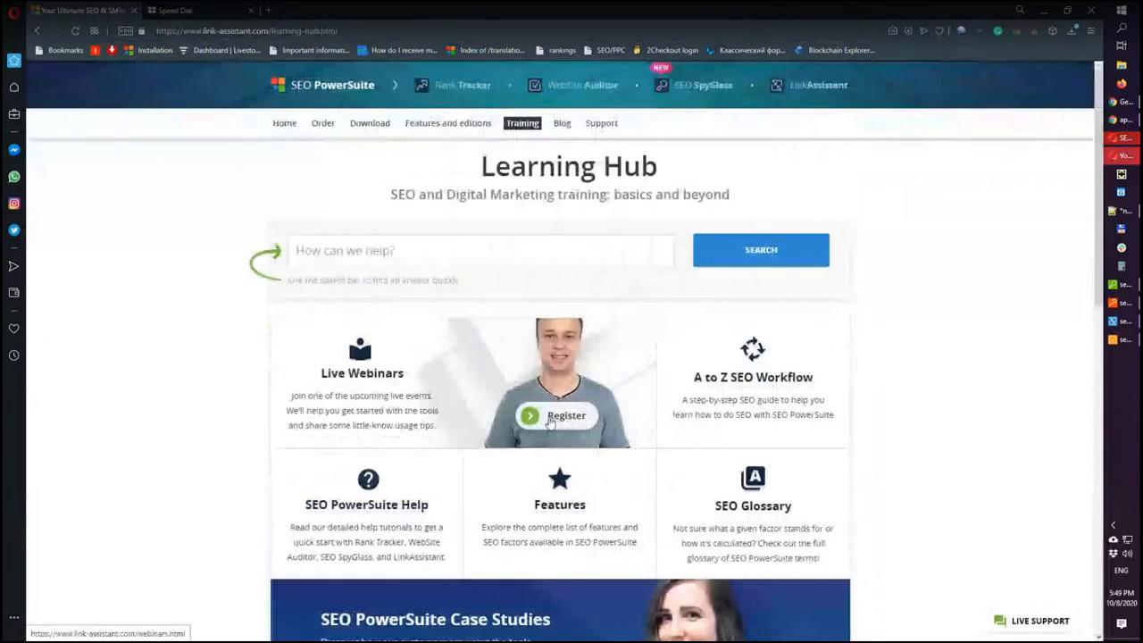
{"action": "left_click", "coordinate": [550, 420]}
Step: Look through the list of upcoming SEO PowerSuite webinars and return to the Learning Hub page
{"action": "scroll", "coordinate": [250, 280], "scroll_direction": "down", "scroll_amount": 5}
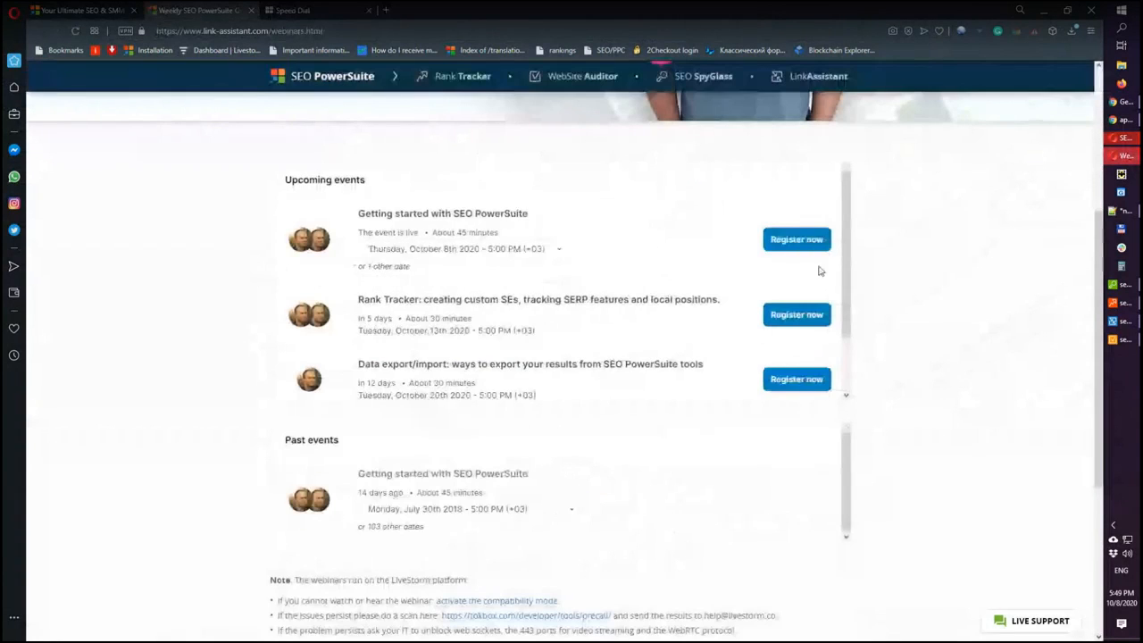
{"action": "scroll", "coordinate": [849, 322], "scroll_direction": "down", "scroll_amount": 2}
{"action": "scroll", "coordinate": [853, 329], "scroll_direction": "up", "scroll_amount": 2}
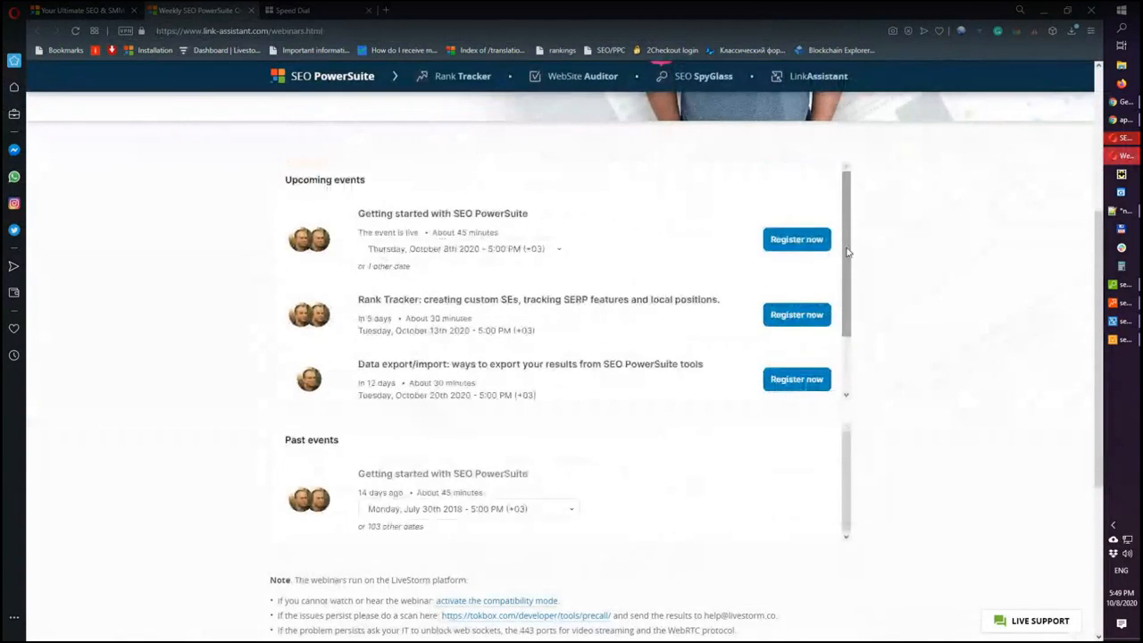
{"action": "scroll", "coordinate": [508, 265], "scroll_direction": "down", "scroll_amount": 1}
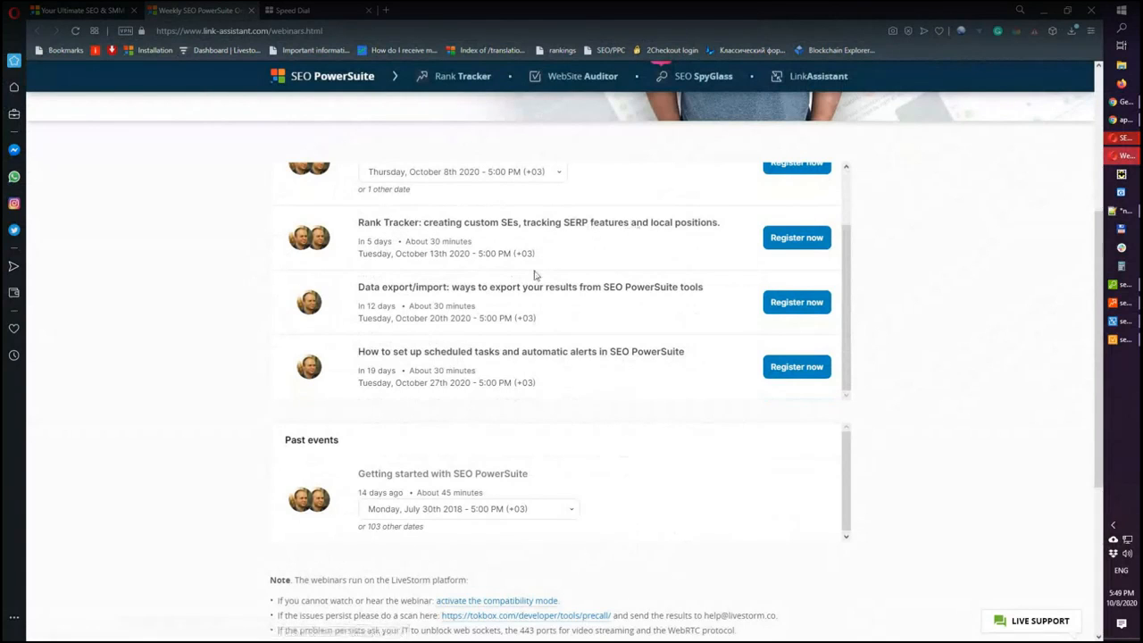
{"action": "scroll", "coordinate": [508, 312], "scroll_direction": "up", "scroll_amount": 2}
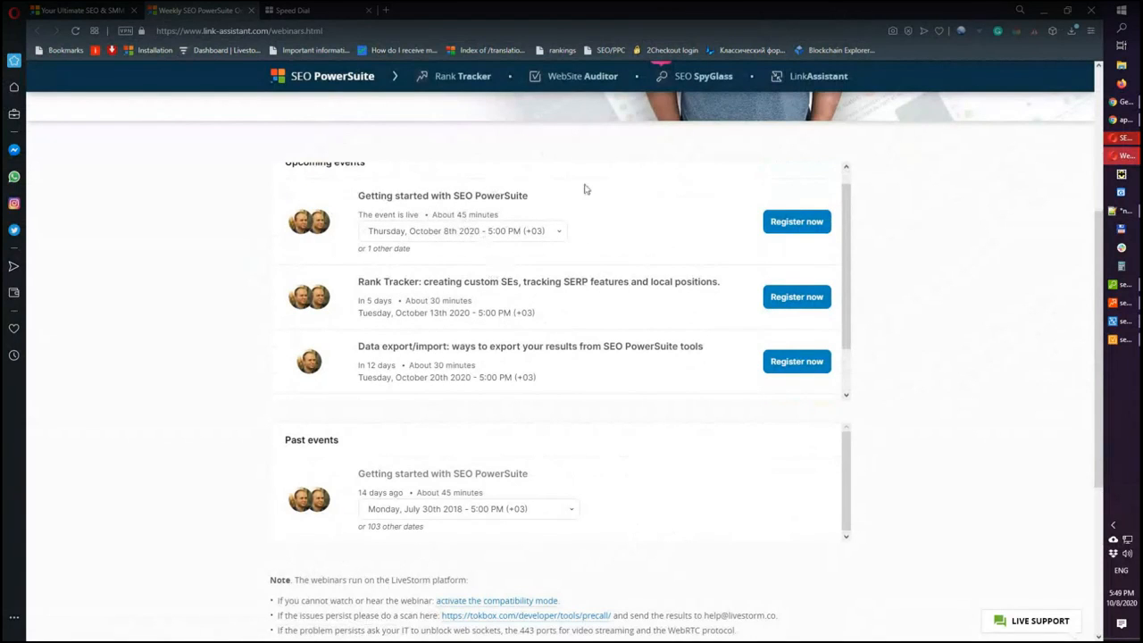
{"action": "left_click", "coordinate": [94, 10]}
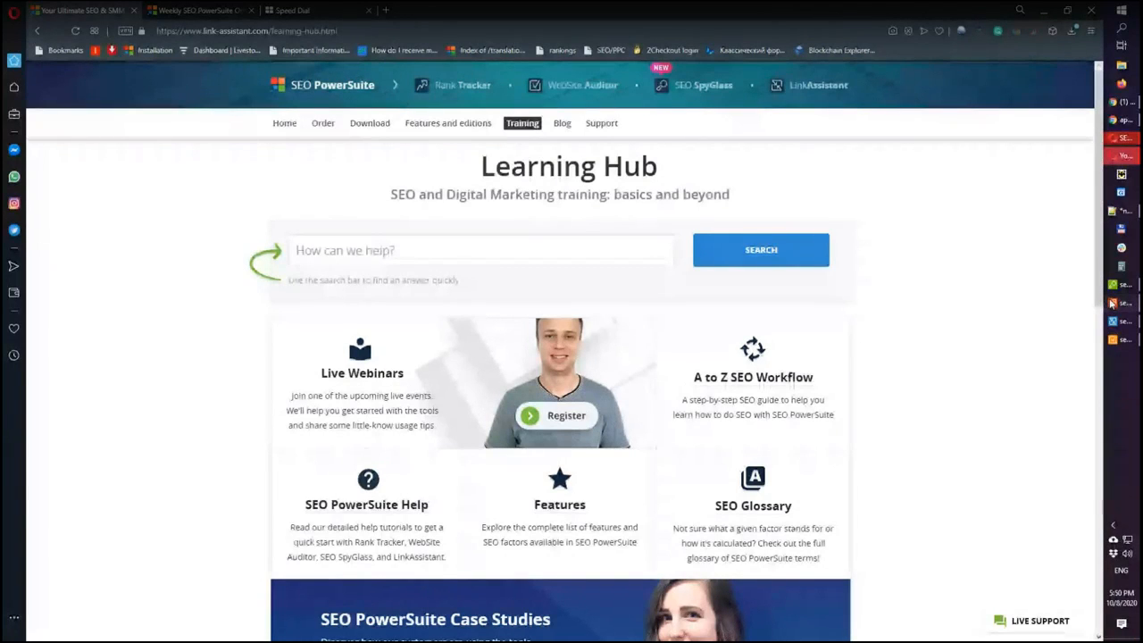
Step: Switch to Rank Tracker and save all opened projects
{"action": "left_click", "coordinate": [1112, 304]}
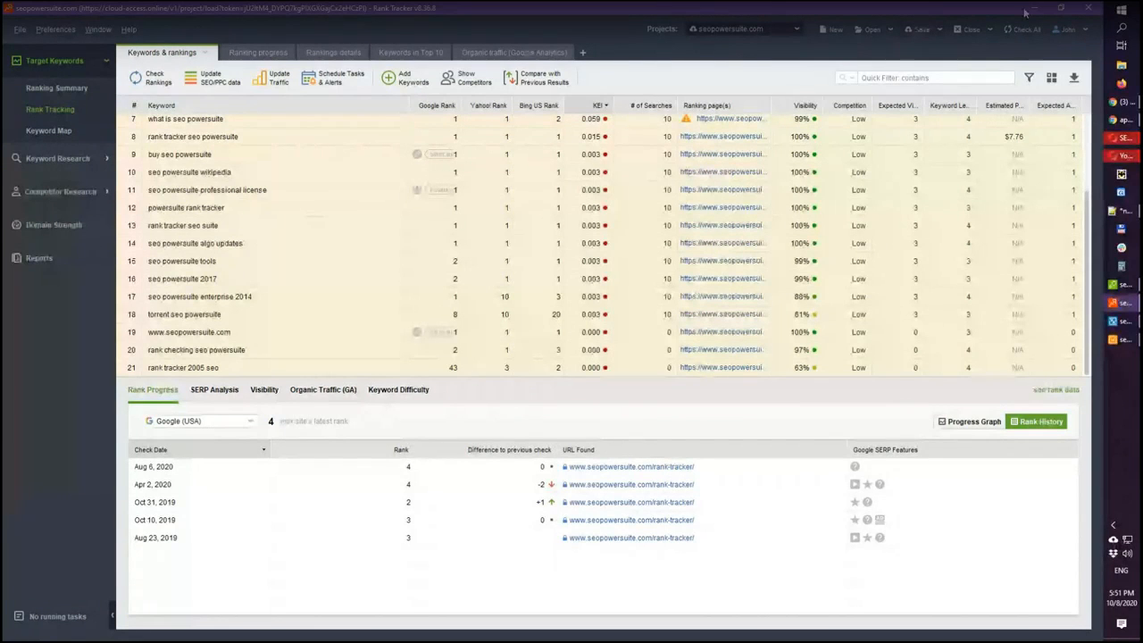
{"action": "left_click", "coordinate": [939, 31]}
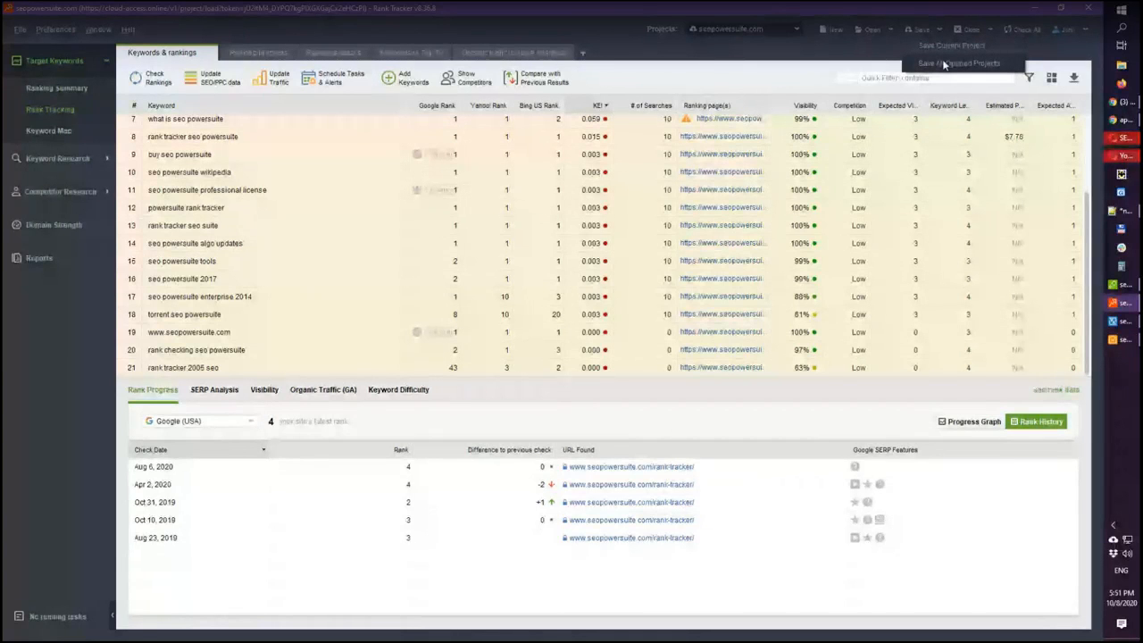
{"action": "left_click", "coordinate": [944, 64]}
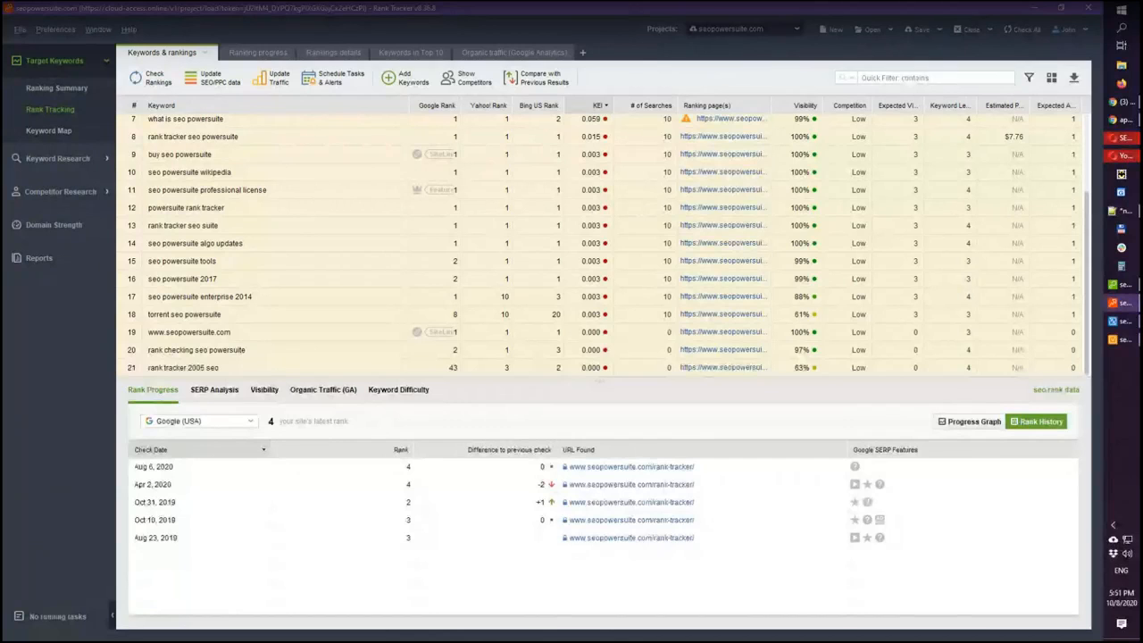
{"action": "key", "text": "alt+Tab"}
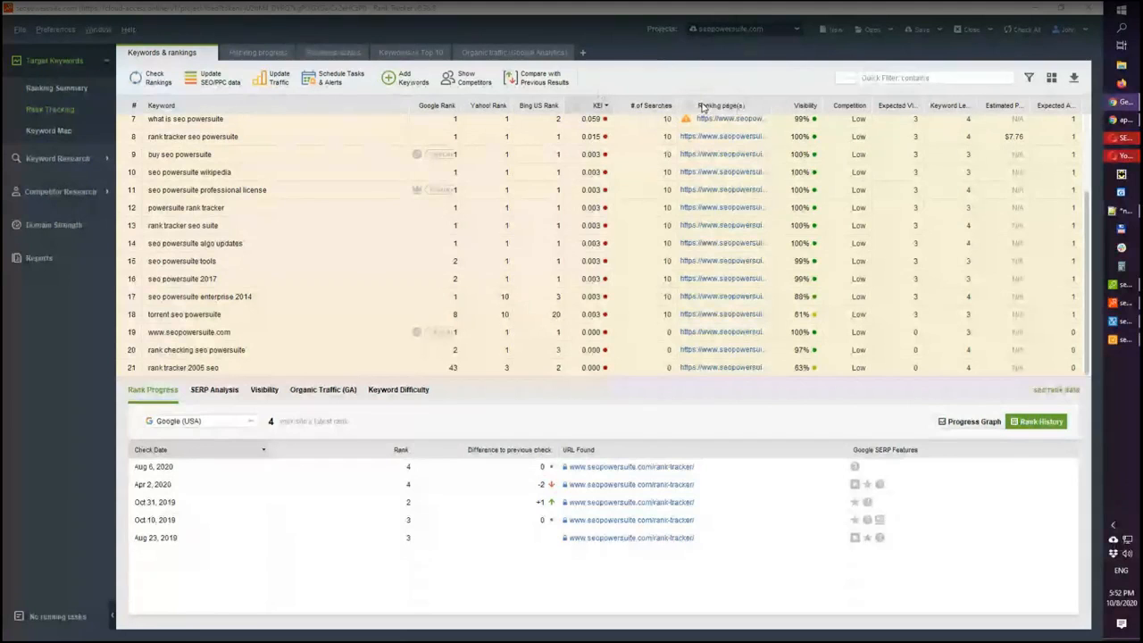
Step: View the Downloads folder in File Explorer, and minimize it to return to Rank Tracker
{"action": "left_click", "coordinate": [1121, 66]}
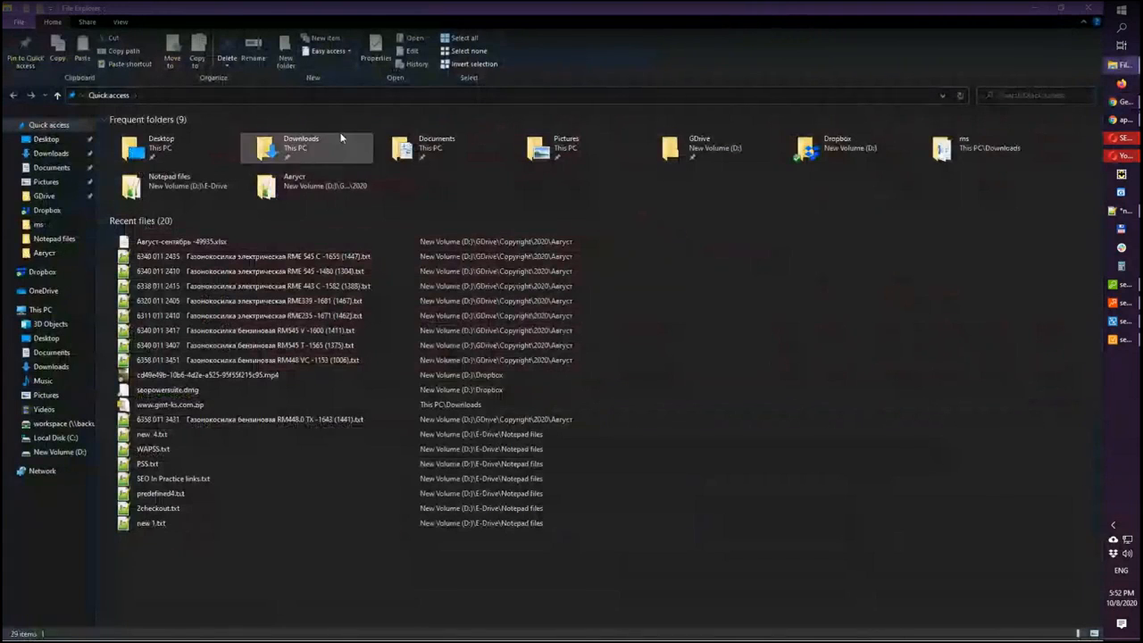
{"action": "double_click", "coordinate": [295, 150]}
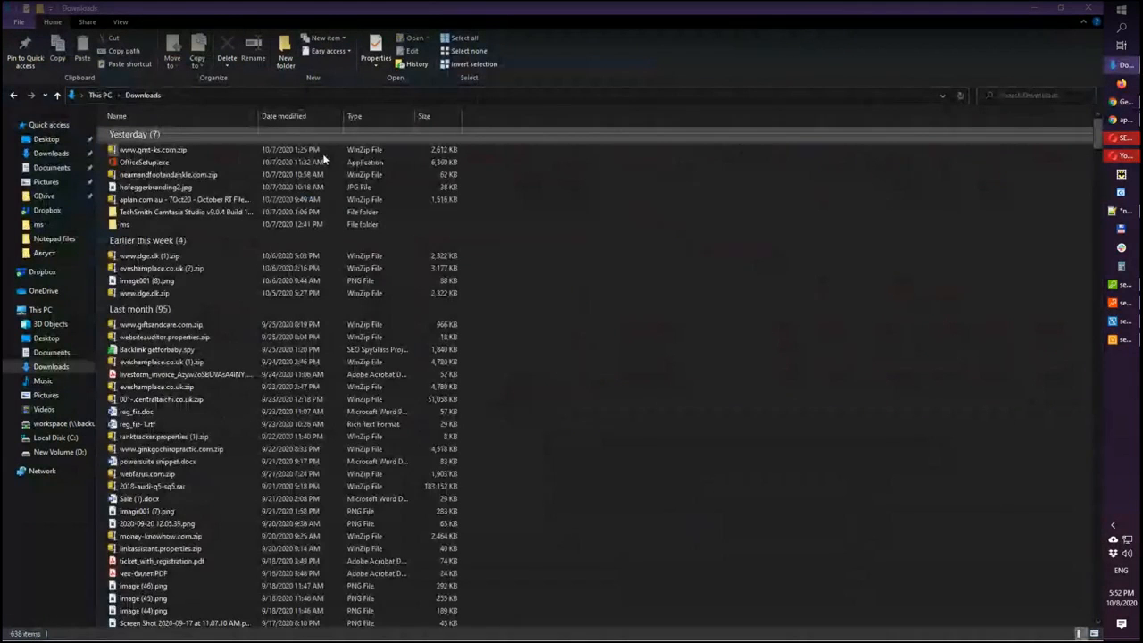
{"action": "left_click", "coordinate": [1035, 9]}
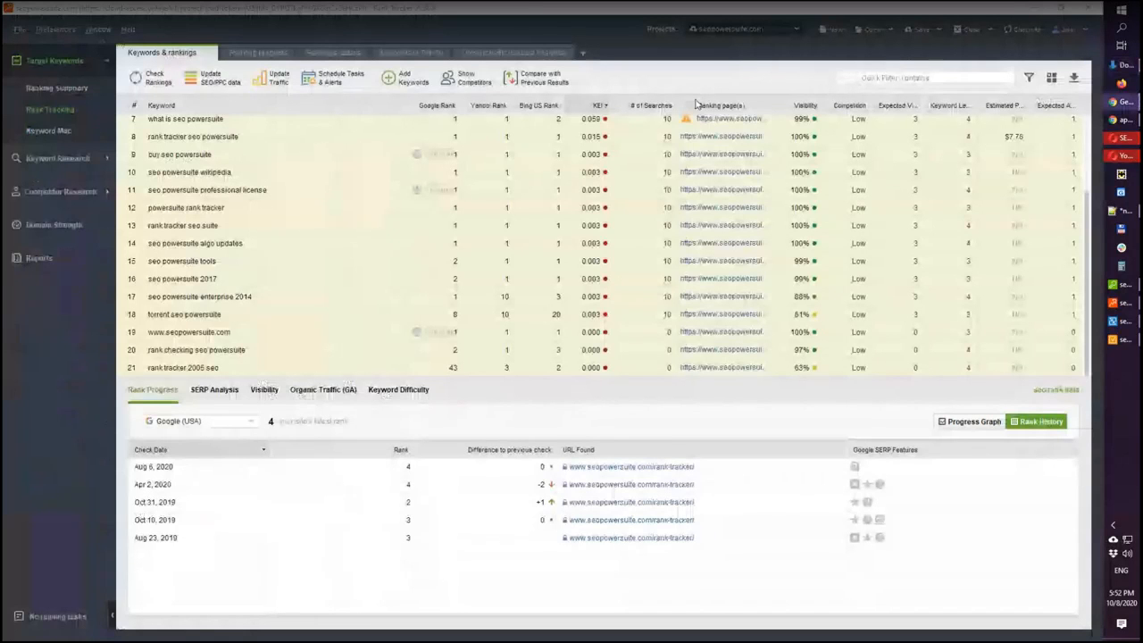
Step: View the list of SEO PowerSuite Cloud projects stored in the account and close it
{"action": "left_click", "coordinate": [1068, 29]}
{"action": "left_click", "coordinate": [1066, 78]}
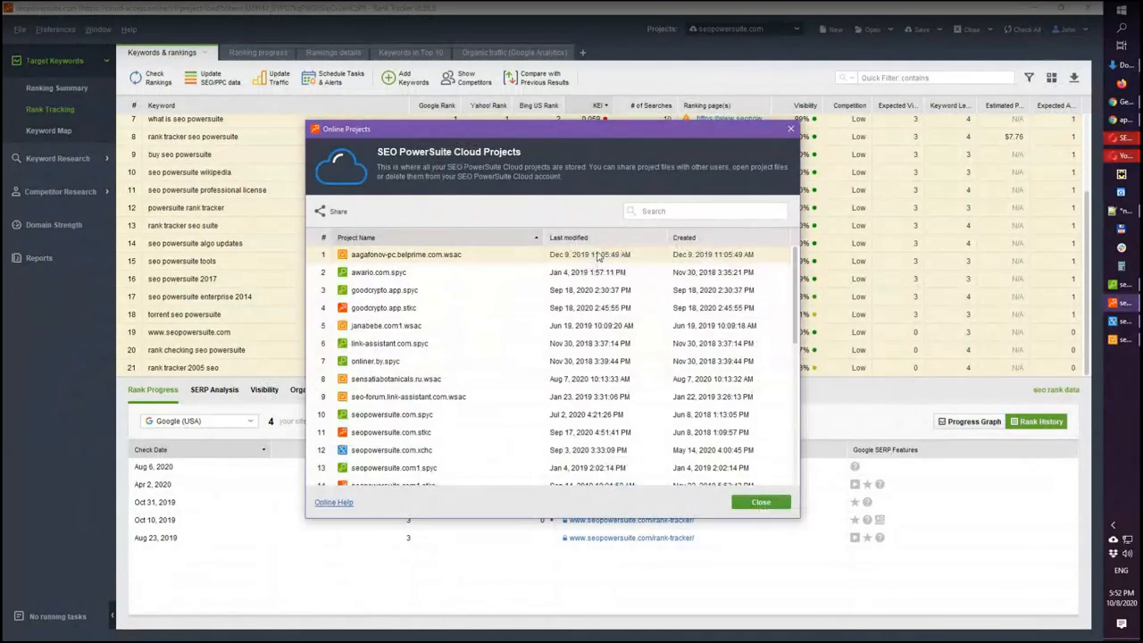
{"action": "left_click", "coordinate": [791, 132]}
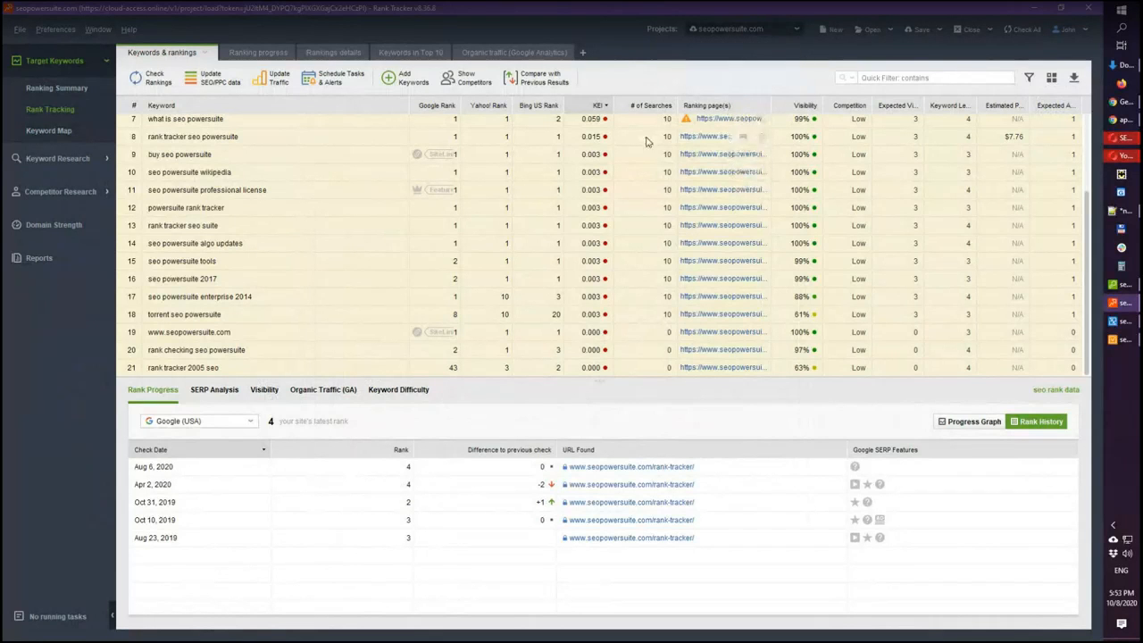
Step: Switch to the opened seopowersuite.com1 project to view it, and return to the seopowersuite.com project
{"action": "left_click", "coordinate": [728, 28]}
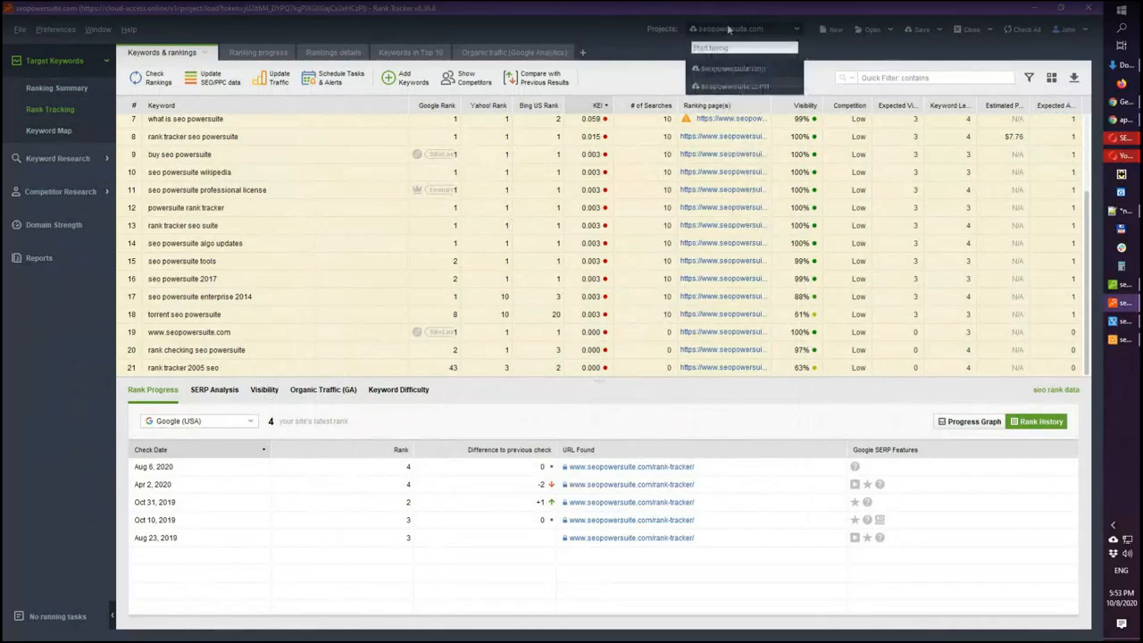
{"action": "left_click", "coordinate": [734, 87]}
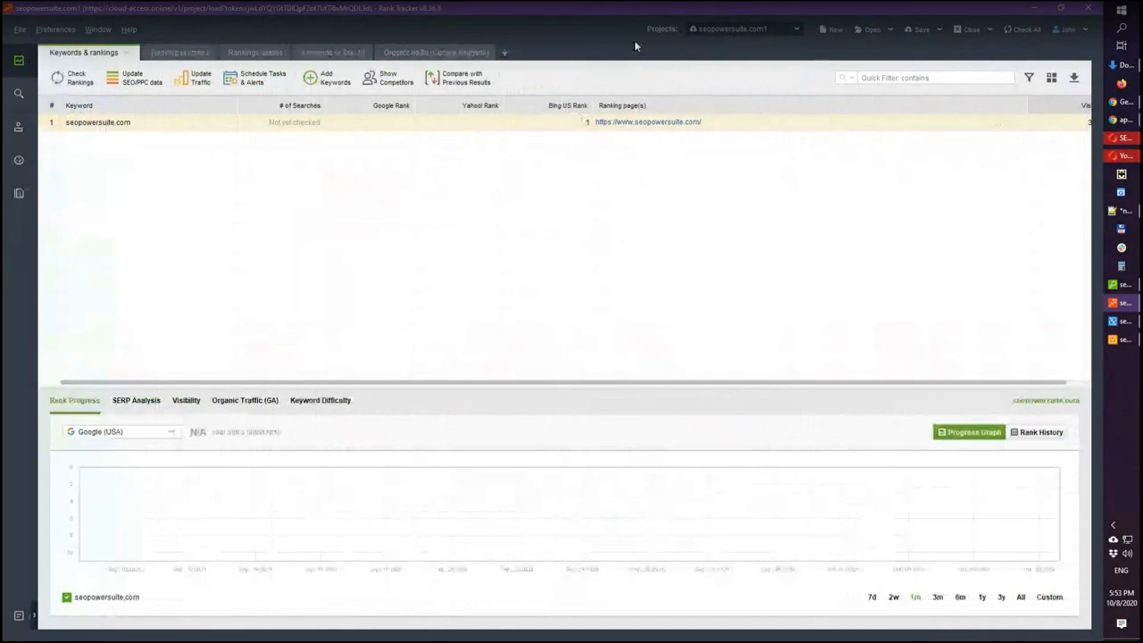
{"action": "left_click", "coordinate": [777, 28]}
{"action": "left_click", "coordinate": [763, 68]}
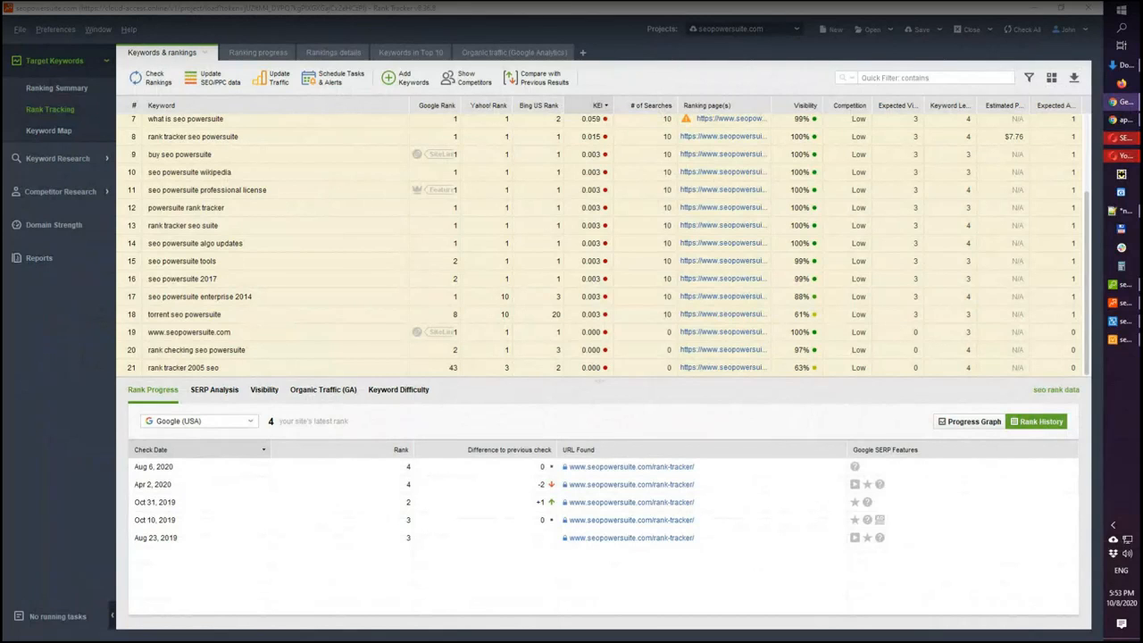
Step: Switch to the Opera browser and go back from the Learning Hub to the Software pricing FAQ page
{"action": "left_click", "coordinate": [1118, 156]}
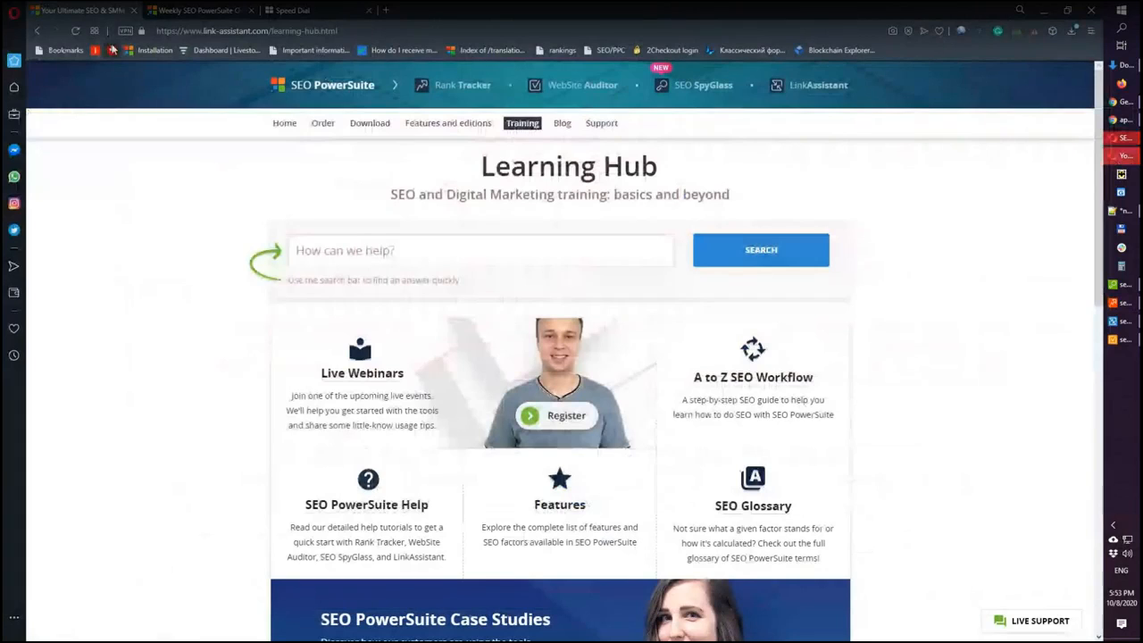
{"action": "left_click", "coordinate": [37, 31]}
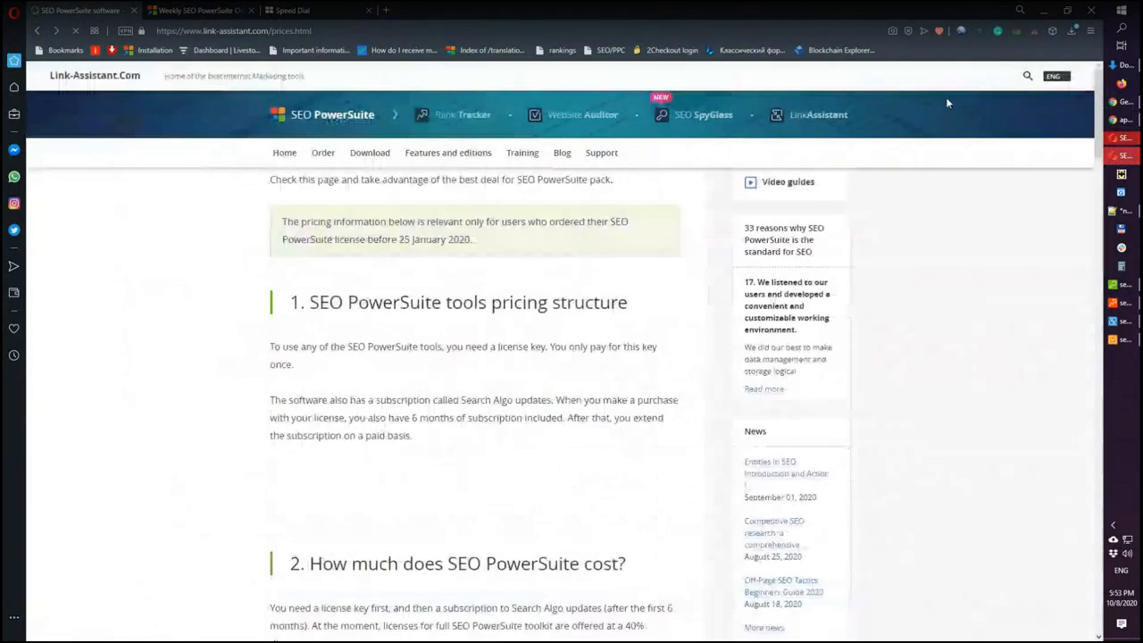
{"action": "mouse_move", "coordinate": [1122, 121]}
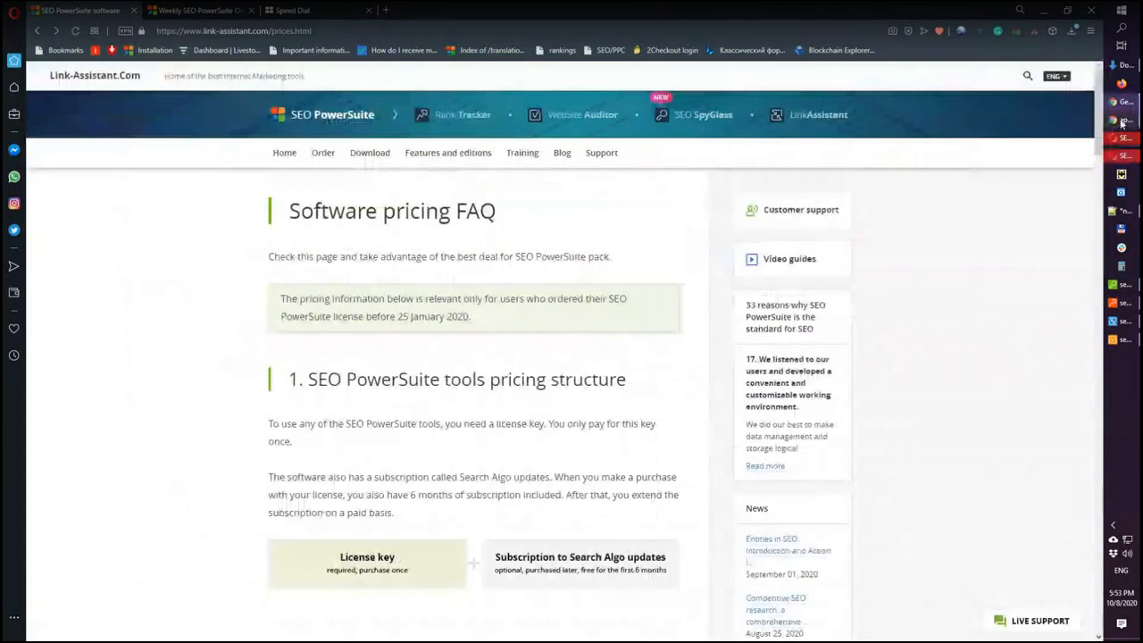